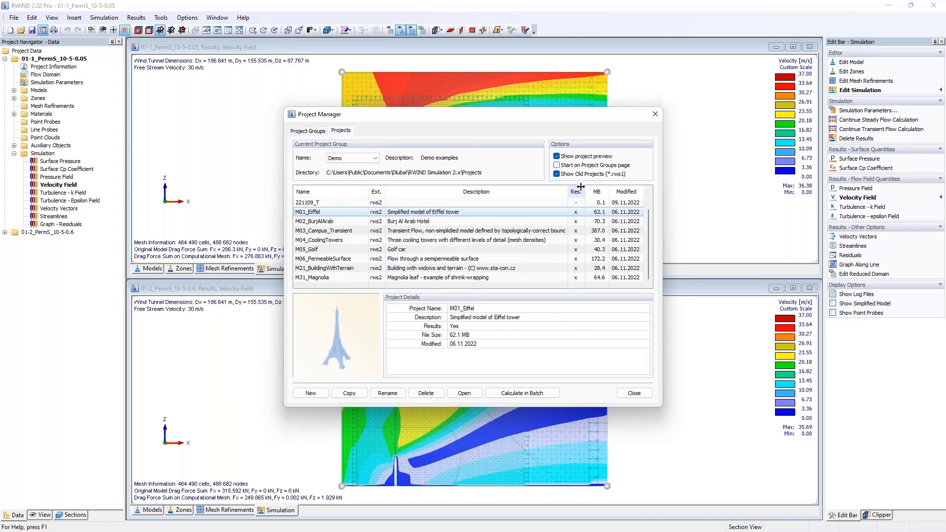
- Preview the details of the M06_PermeableSurface demo project and close the Project Manager
click(421, 258)
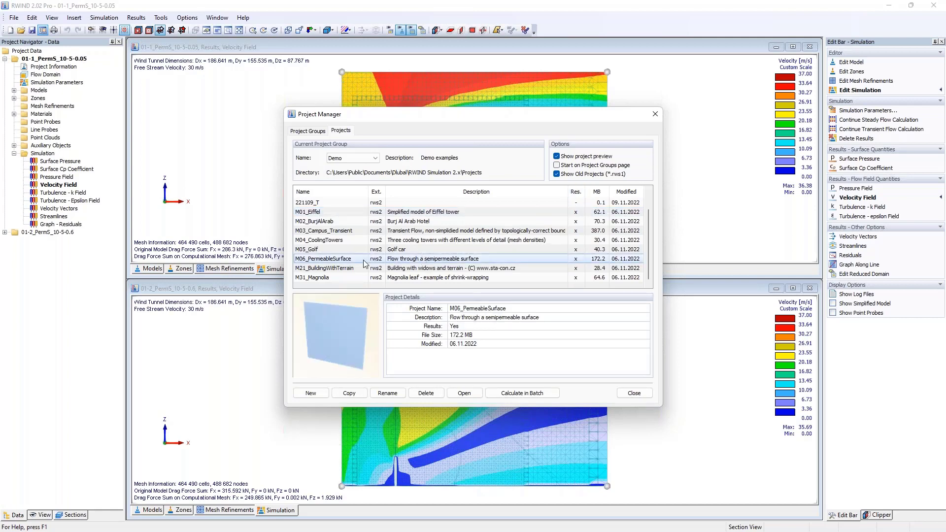
click(655, 114)
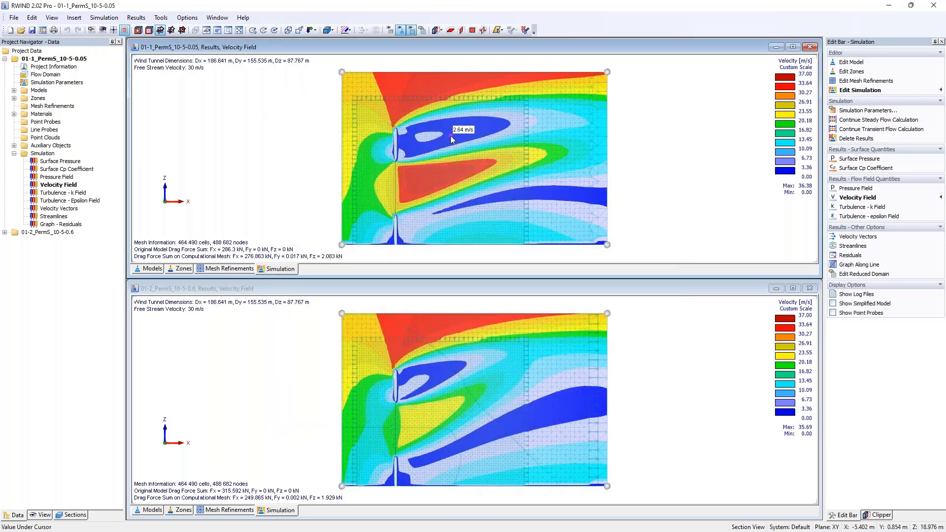
- Rotate the velocity field views of both PermS projects and display their bare wall models with the opening facing the viewer
ctrl+middle_drag(603, 134, 708, 153)
click(151, 511)
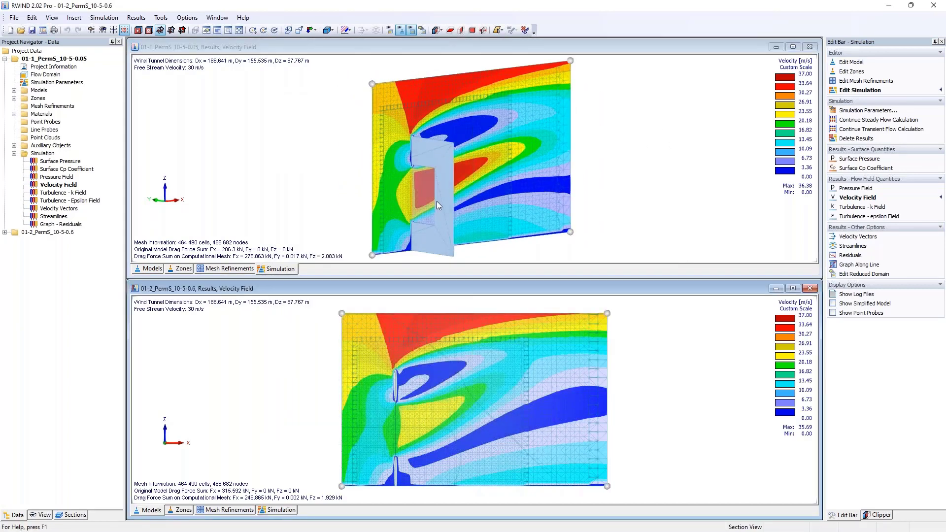
ctrl+middle_drag(396, 354, 529, 386)
middle_drag(443, 404, 558, 361)
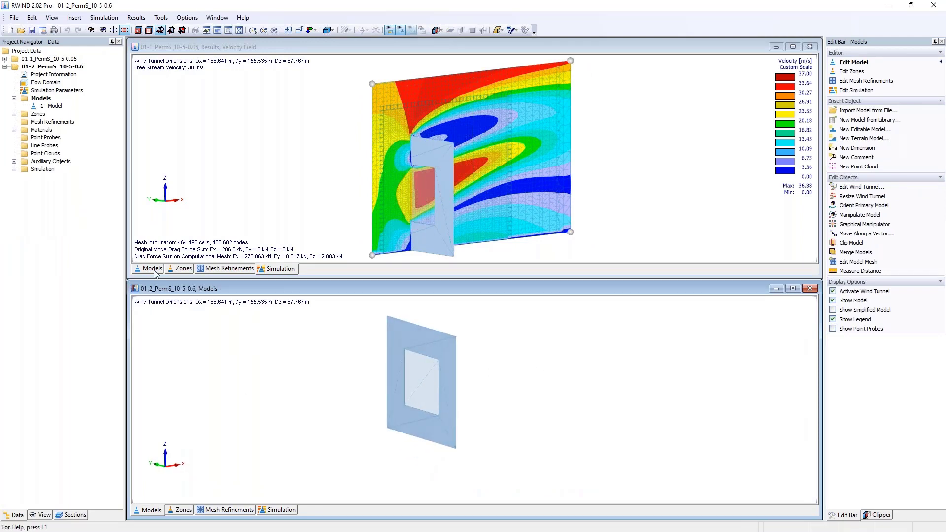
click(428, 154)
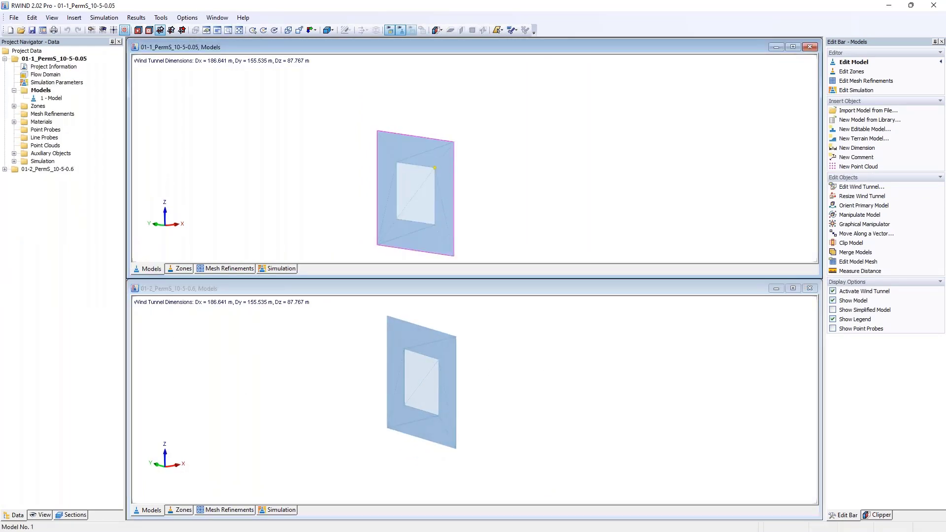
middle_drag(428, 157, 437, 127)
- Show the simulation result of project 01-2_PermS_10-5-0.6 and display the zones on its model
click(278, 511)
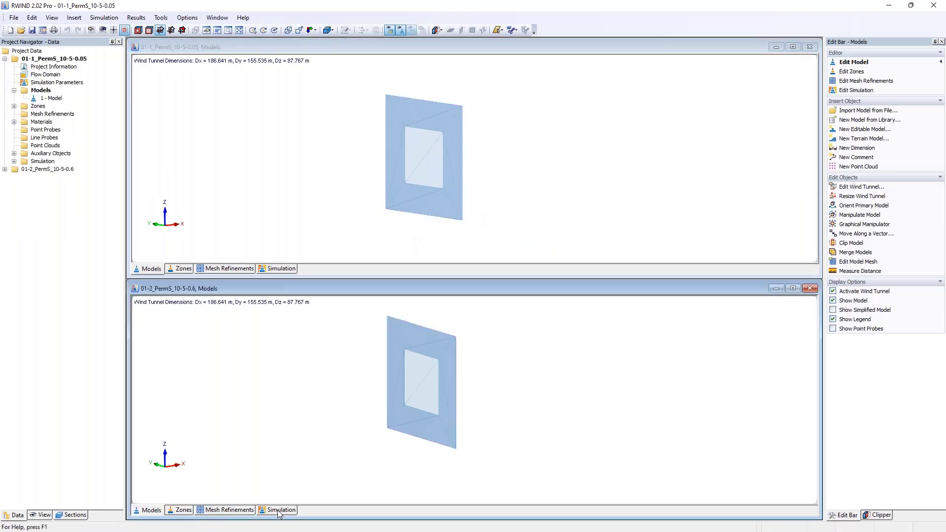
click(382, 131)
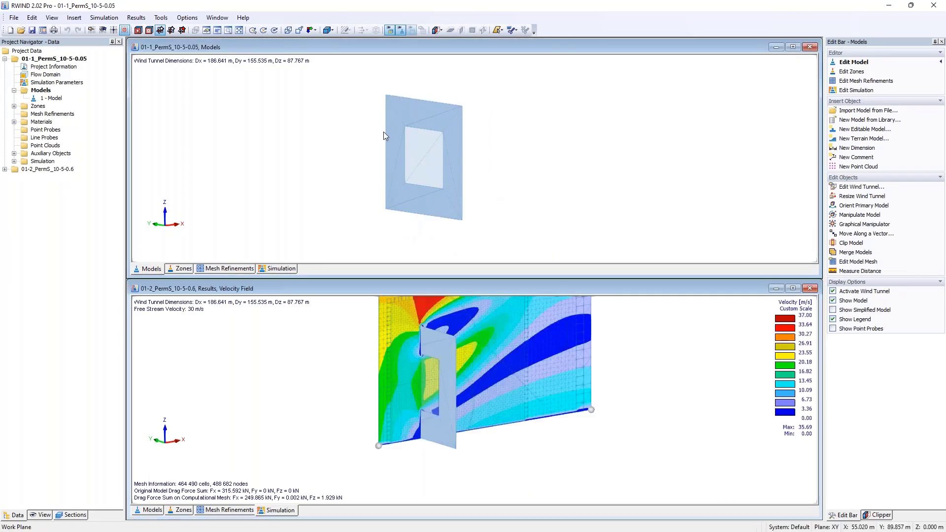
click(182, 510)
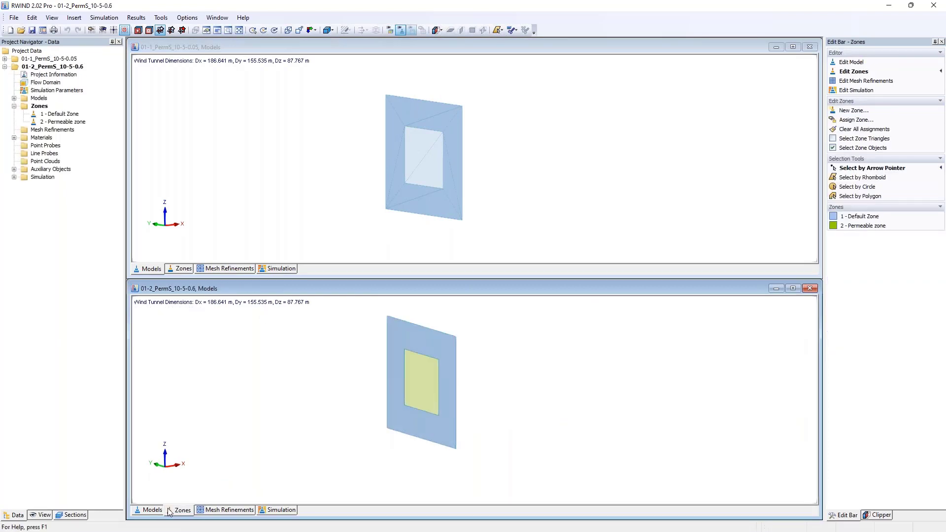
mouse_move(440, 384)
middle_down()
mouse_move(456, 389)
mouse_move(438, 398)
middle_up()
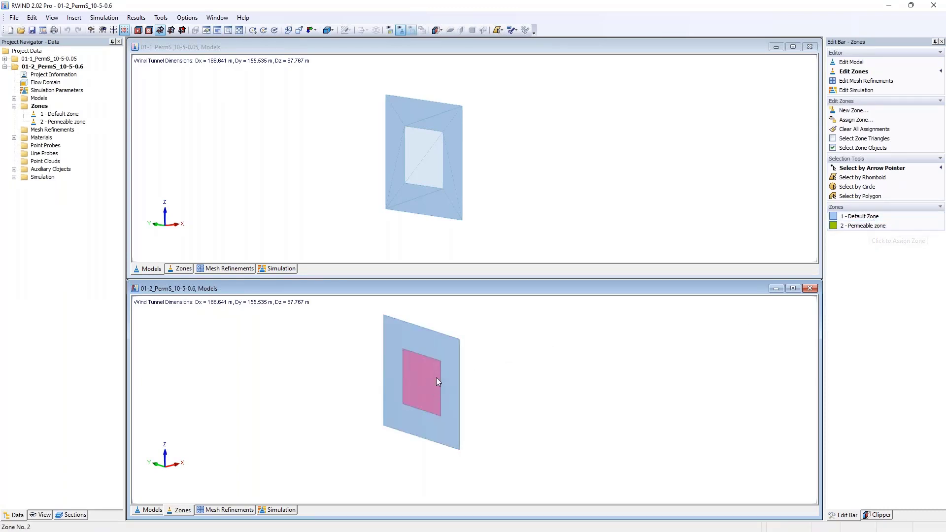
- Examine the permeability coefficients and porous media length of the Permeable zone's material in project 01-2_PermS_10-5-0.6, leaving the dialogs without changes
double_click(63, 122)
drag(385, 146, 246, 116)
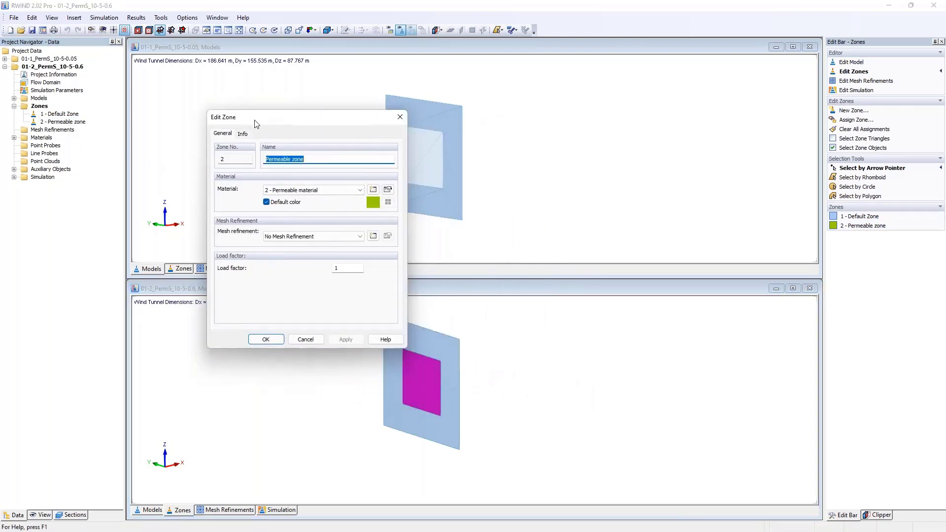
click(387, 190)
drag(343, 132, 549, 137)
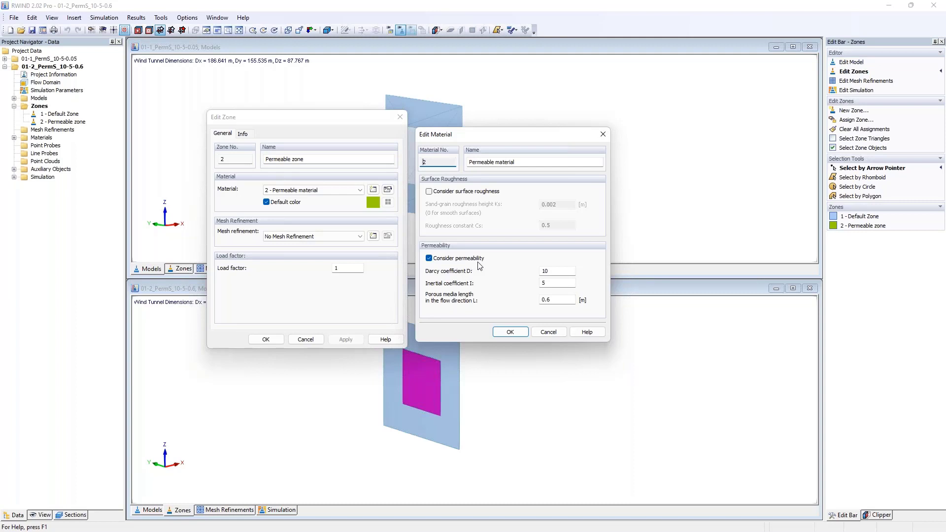
click(560, 271)
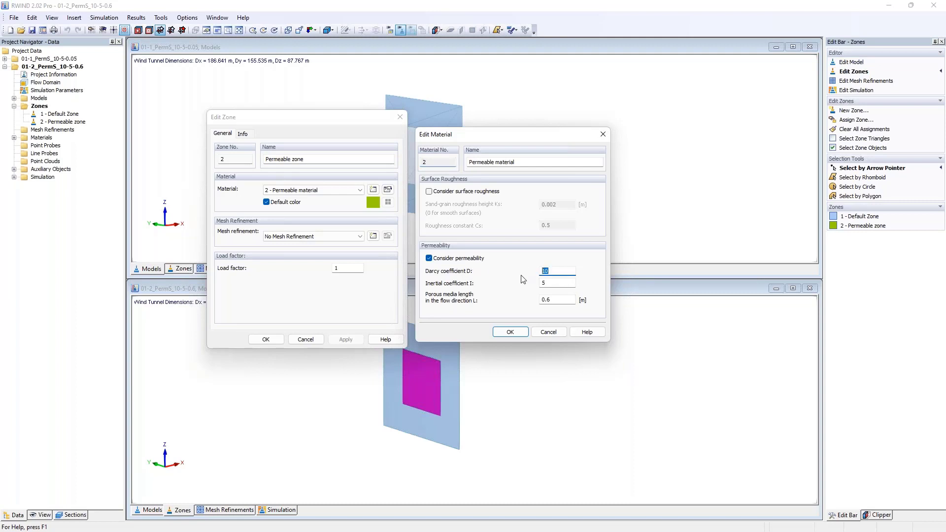
double_click(546, 283)
click(551, 284)
key(Tab)
key(Escape)
key(Escape)
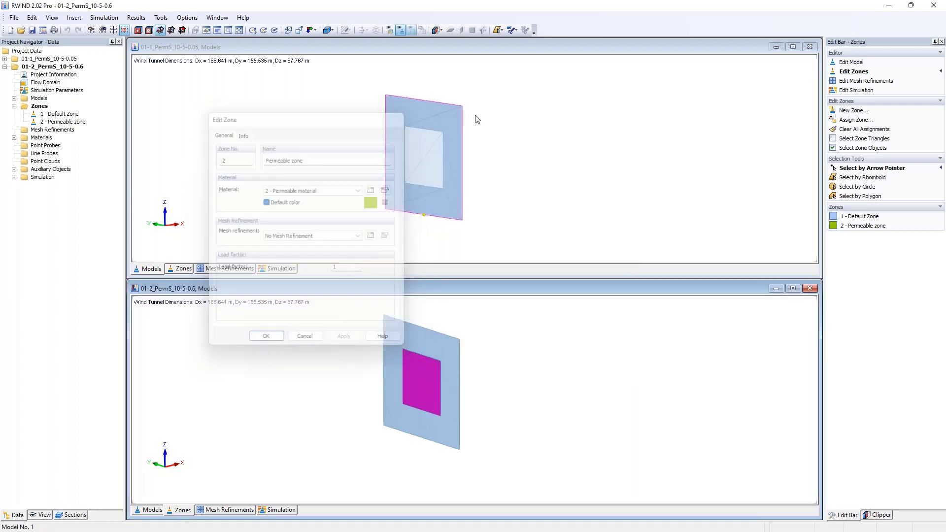
- Examine the porous media length of the Permeable zone's material in project 01-1_PermS_10-5-0.05 and close both dialogs
click(434, 117)
click(14, 106)
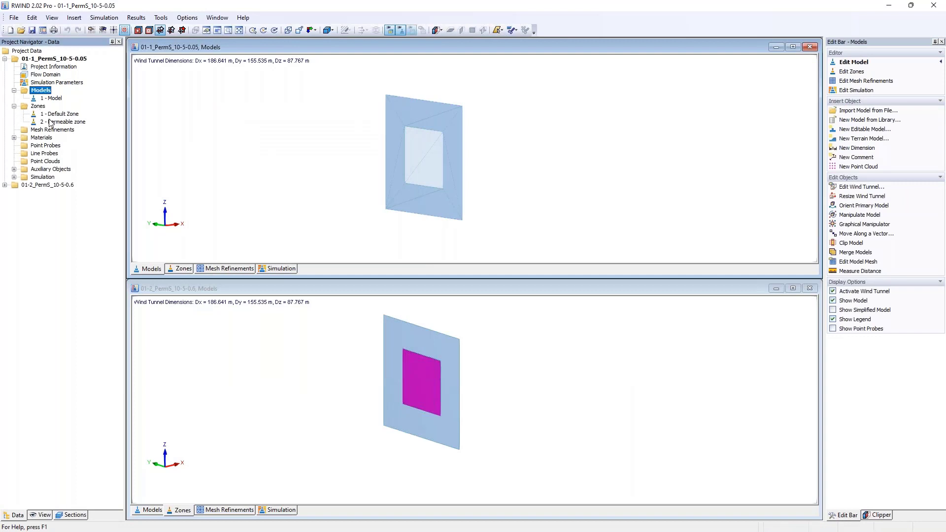
double_click(54, 122)
click(553, 225)
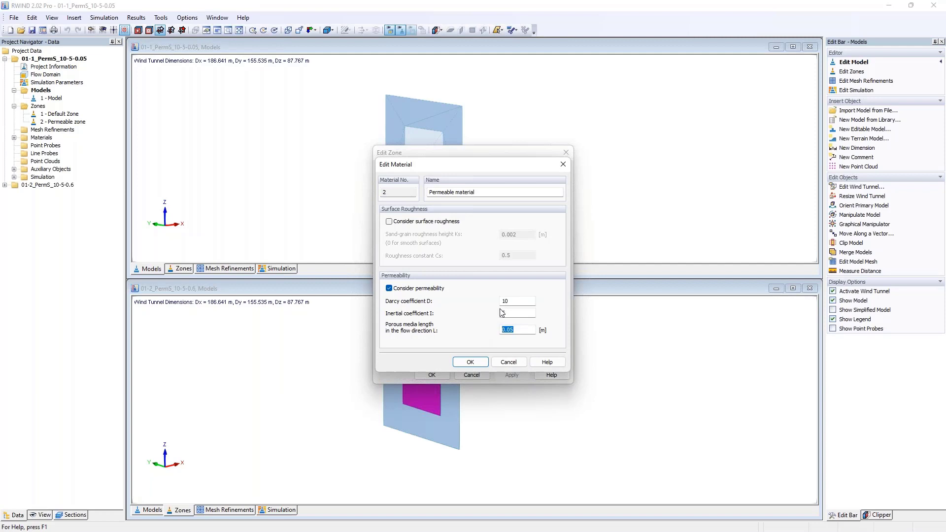
click(562, 163)
click(561, 153)
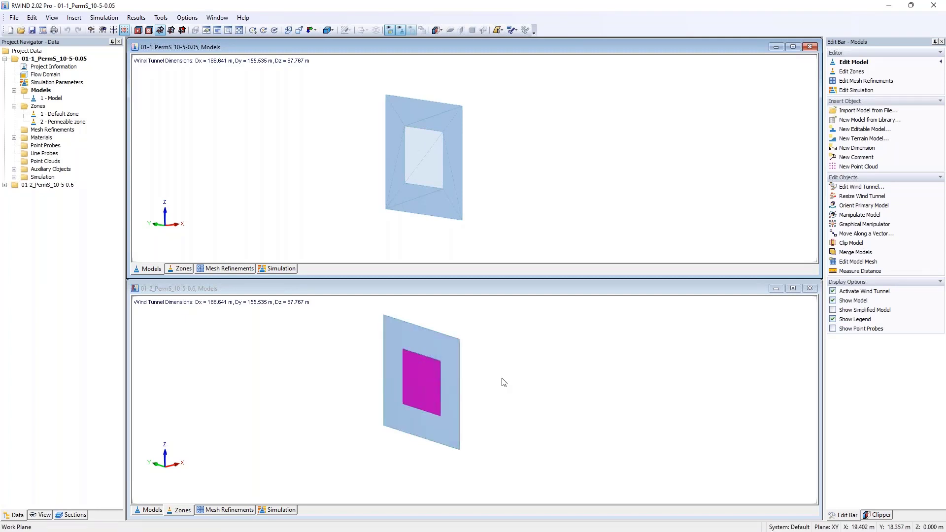
- Display the velocity field of project 01-2_PermS_10-5-0.6 and orient its view in Y-direction
click(280, 510)
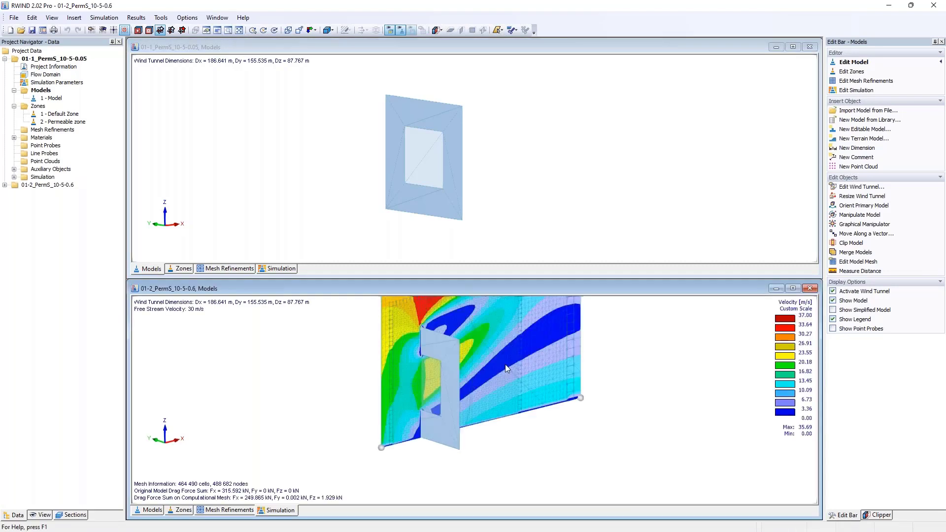
ctrl+middle_drag(533, 352, 485, 392)
click(314, 30)
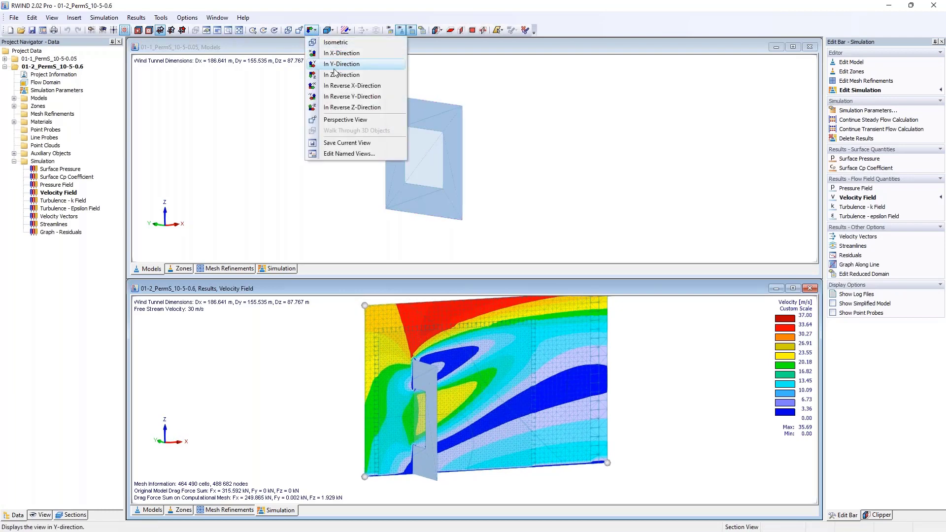
click(350, 96)
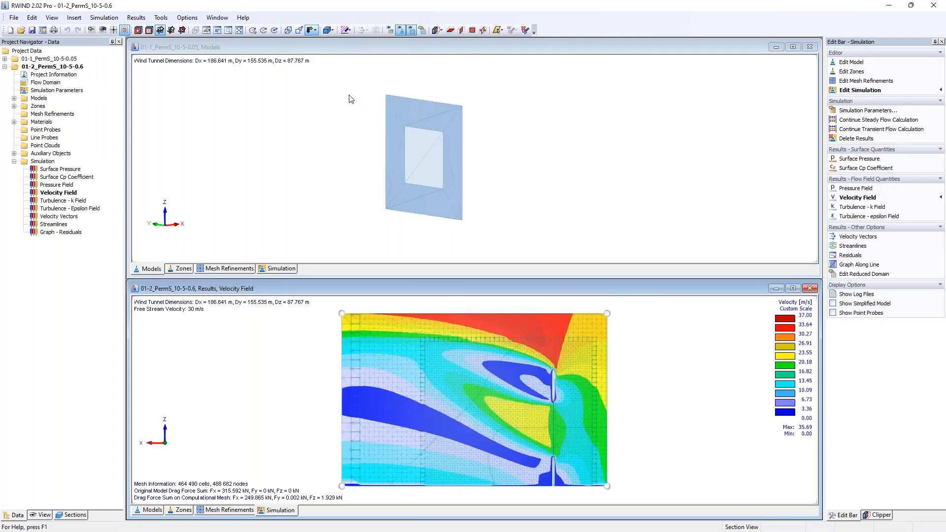
click(299, 30)
click(313, 30)
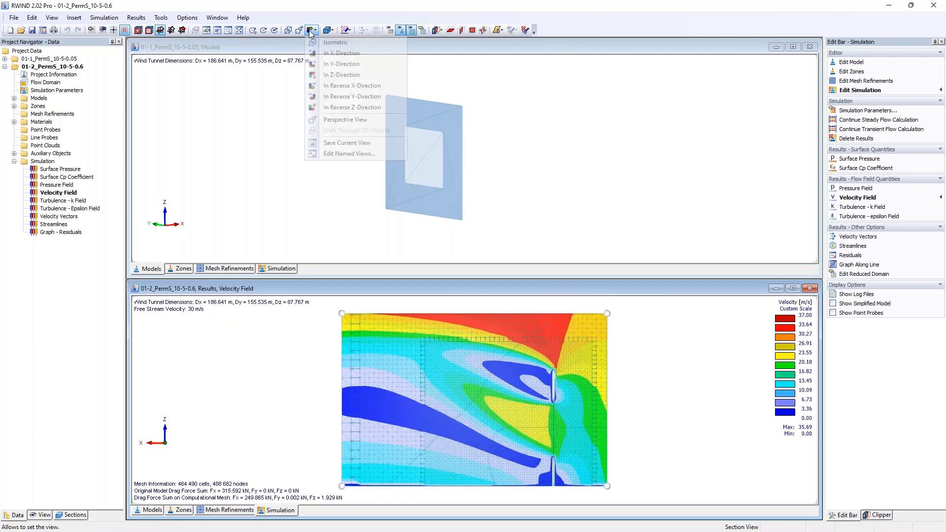
click(351, 57)
- Orient project 01-1_PermS_10-5-0.05 in Y-direction and display its velocity field for comparison
click(314, 30)
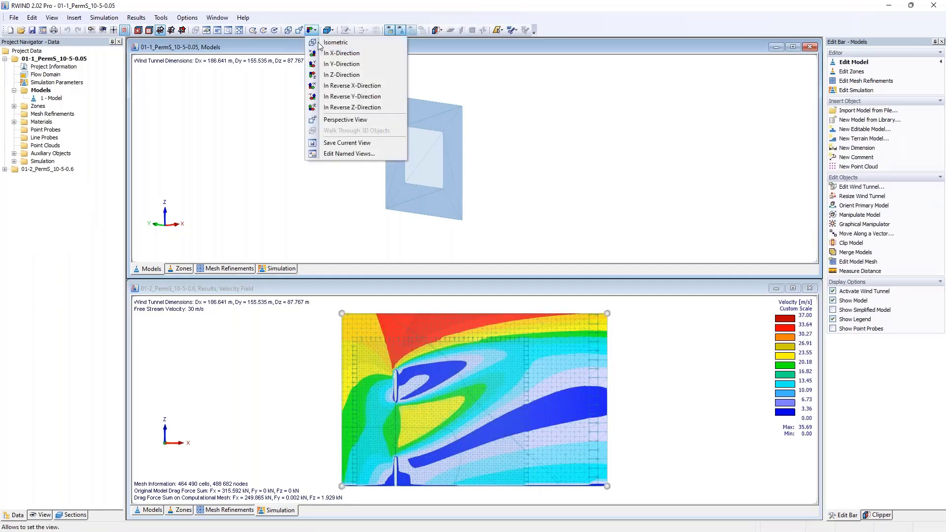
click(351, 58)
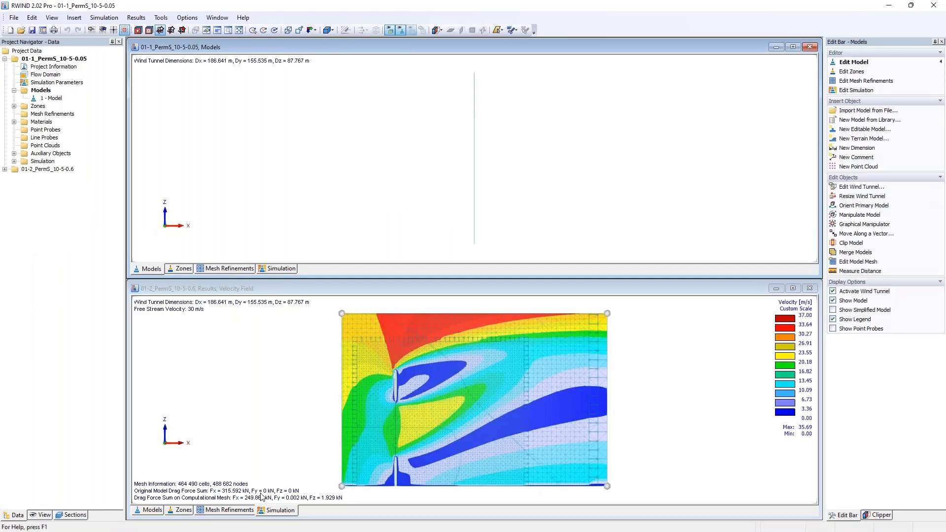
click(263, 269)
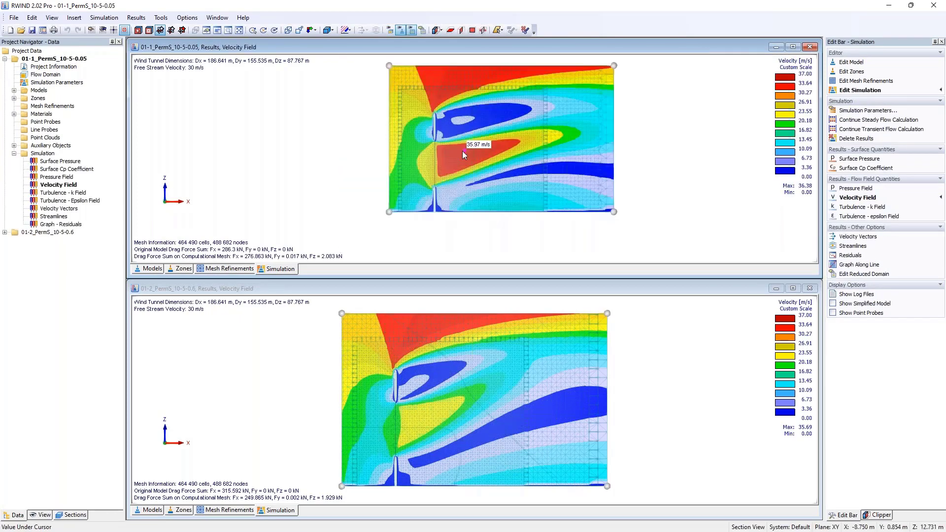
middle_drag(448, 159, 420, 175)
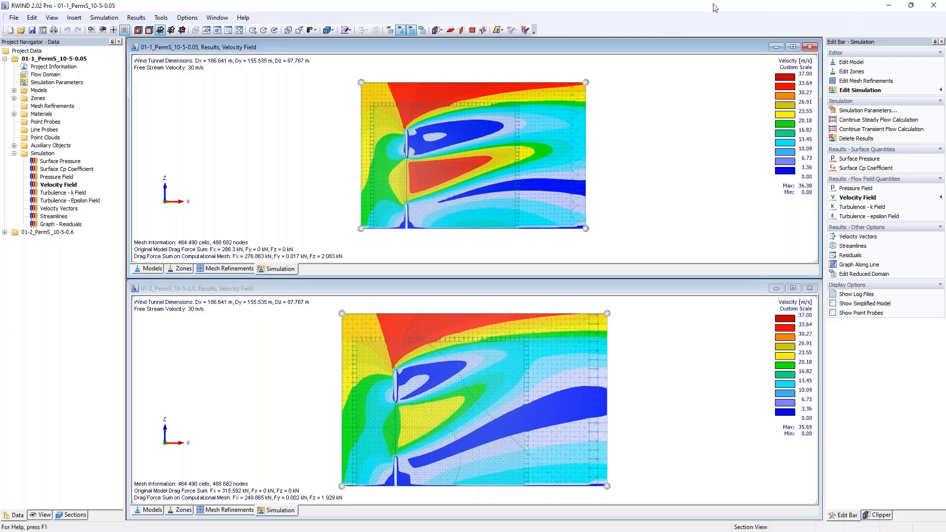
- Switch to the presentation and advance to the slide on load factors for zones
key(alt+Tab)
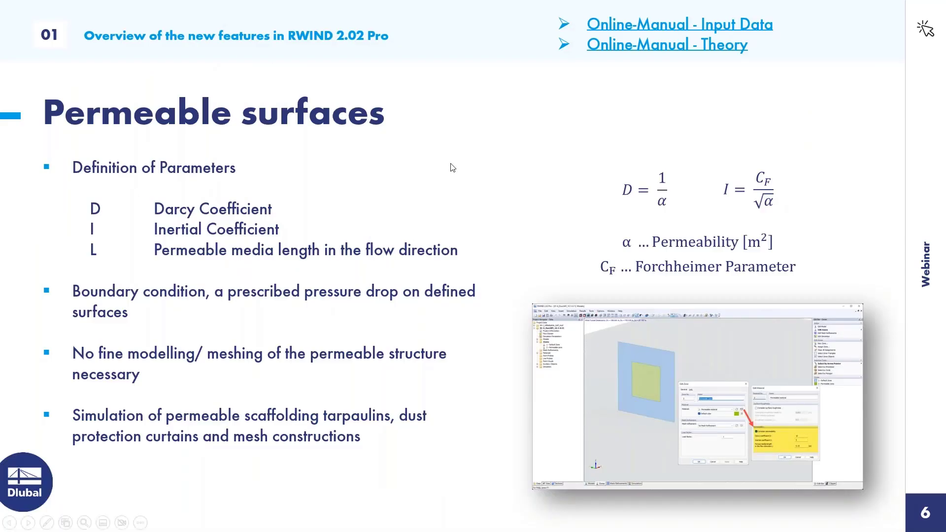
click(450, 164)
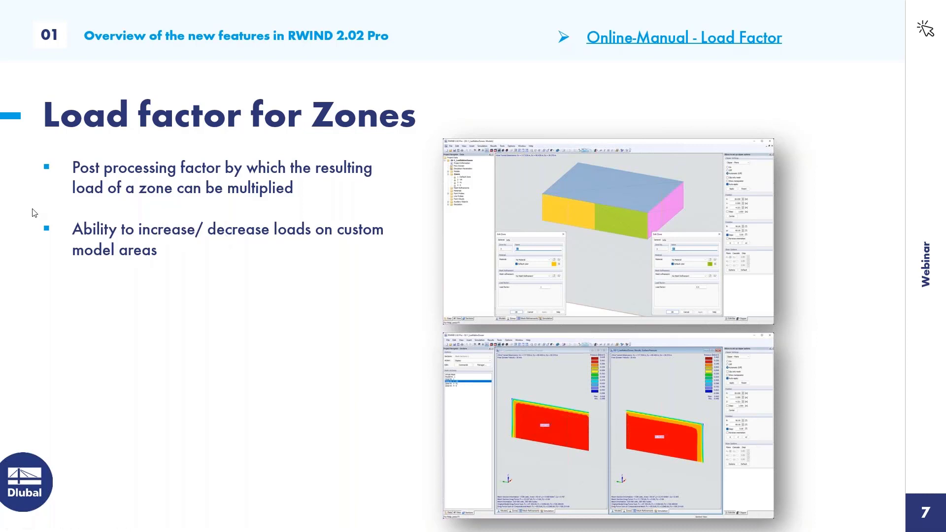
- Switch to RWIND and examine the coloured zones on the 02-1_LoadfactorZone building model
key(alt+Tab)
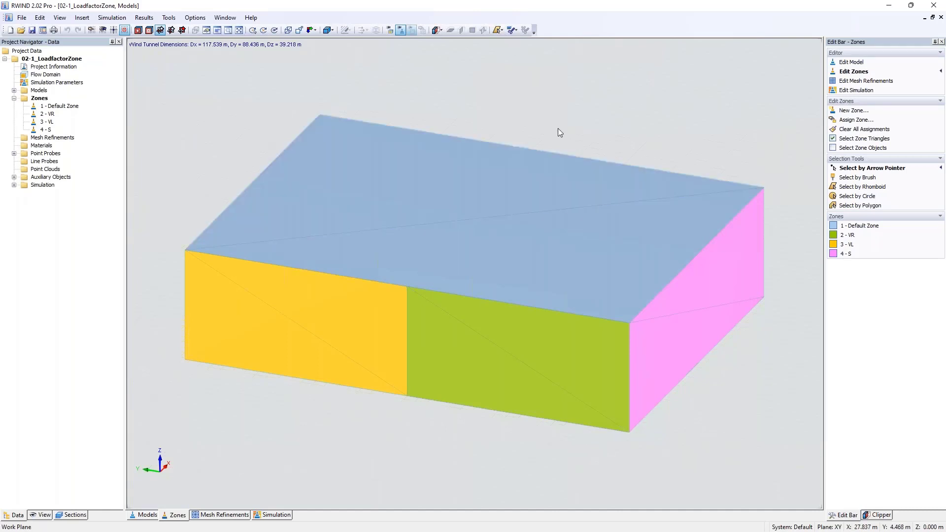
scroll(561, 133, down, 4)
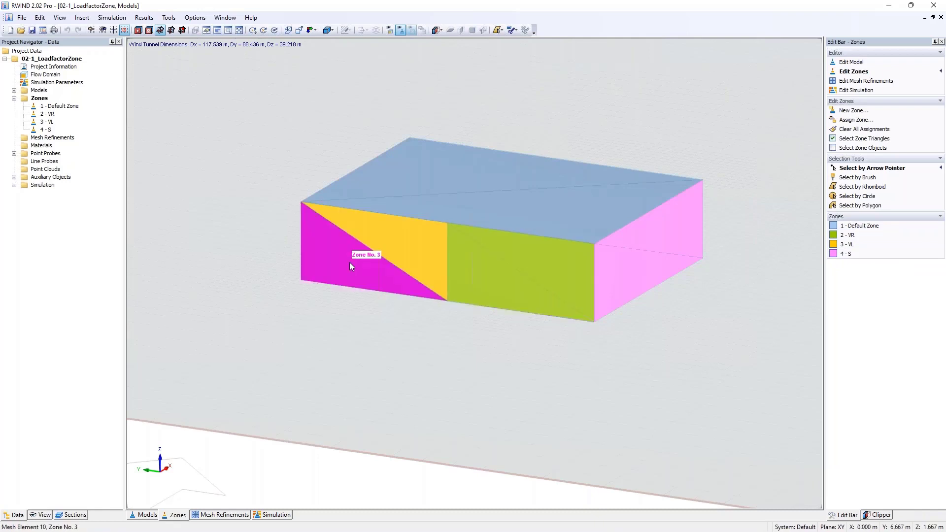
ctrl+middle_drag(644, 255, 543, 237)
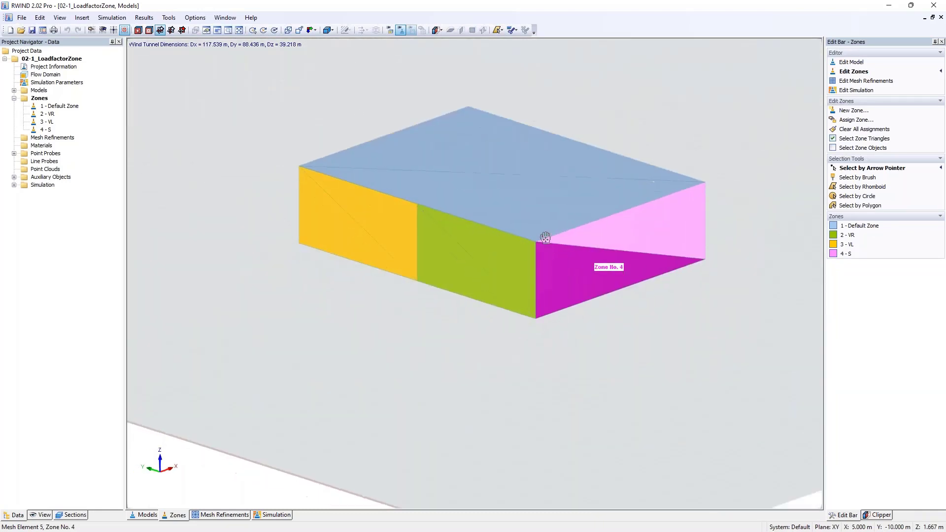
- Inspect the load factor of zone 2 - VR and close its settings
double_click(49, 114)
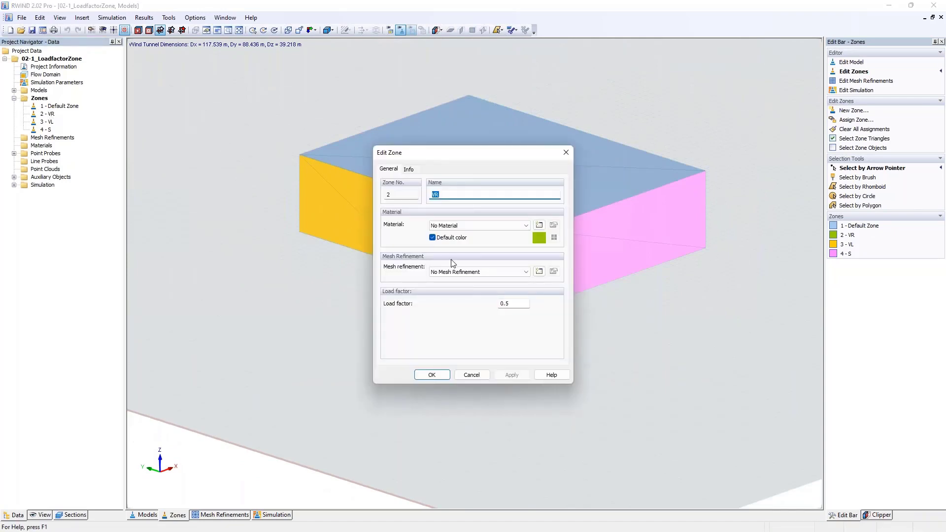
drag(433, 155, 611, 165)
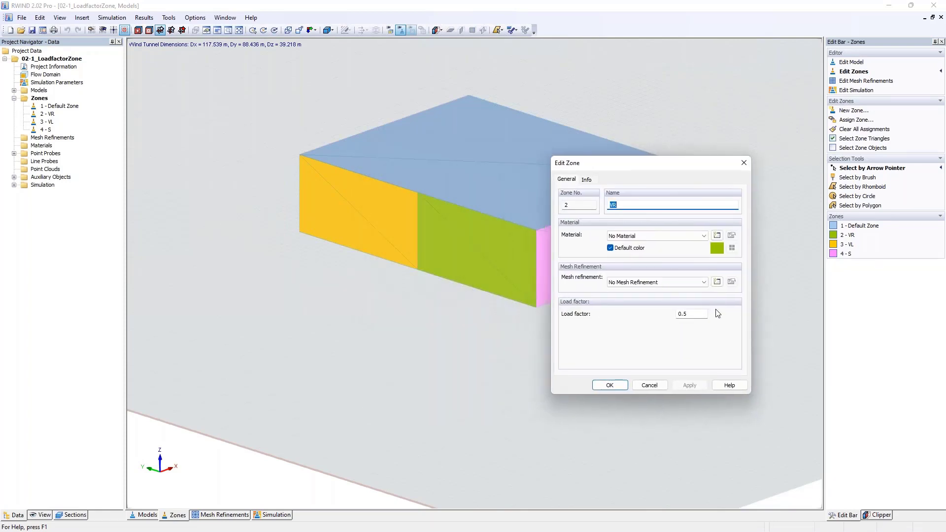
double_click(685, 315)
click(701, 315)
drag(701, 317, 657, 311)
key(Return)
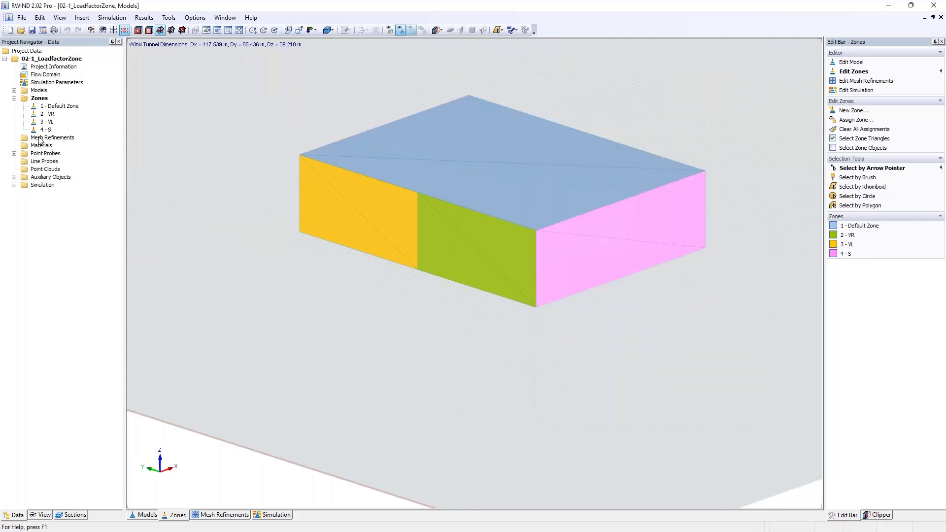
- Inspect the load factors assigned to zones 3 - VL and 4 - S
double_click(302, 226)
drag(508, 306, 433, 300)
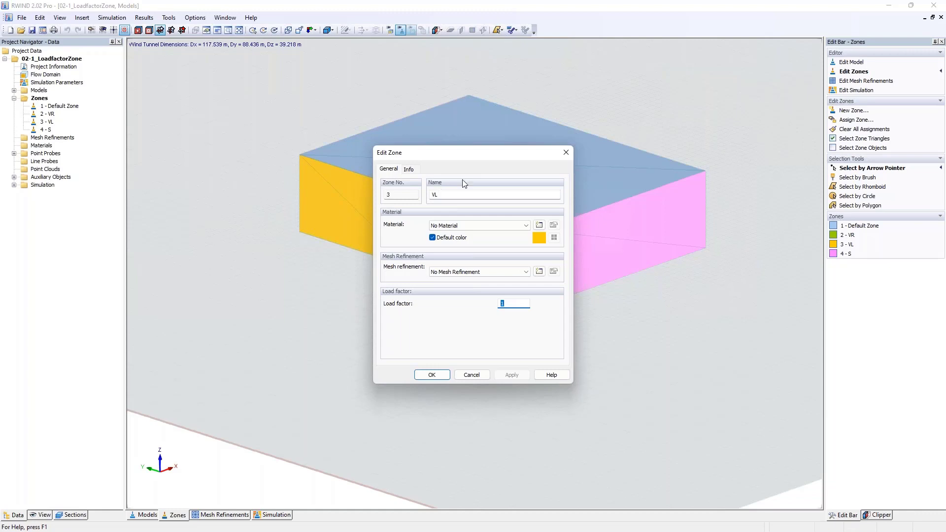
click(565, 151)
double_click(46, 130)
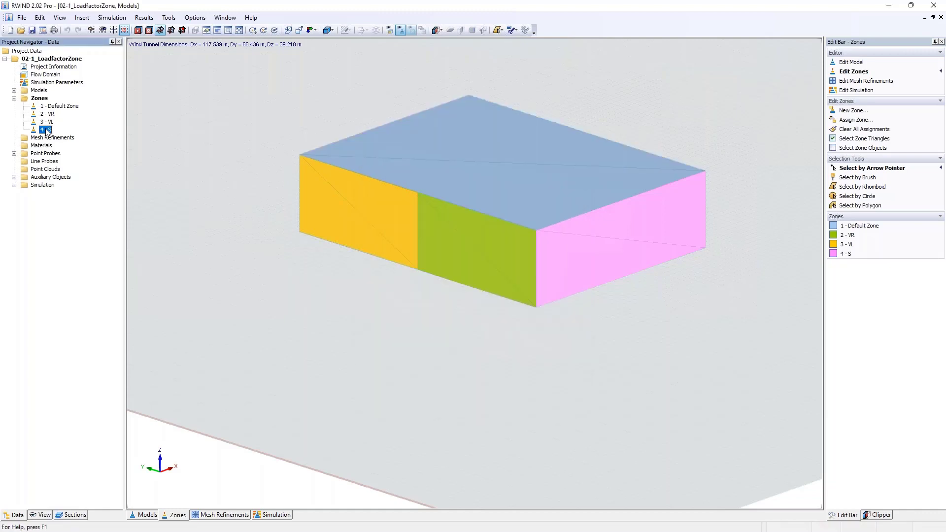
drag(508, 304, 475, 307)
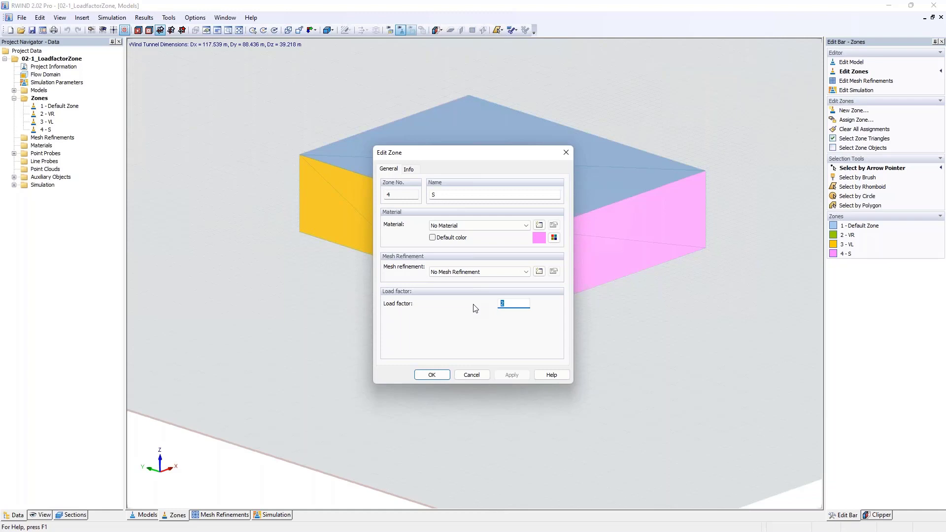
- Display the surface pressure results for mesh section Zone Nr. 2 - VR only, with drag forces shown
click(431, 374)
click(273, 515)
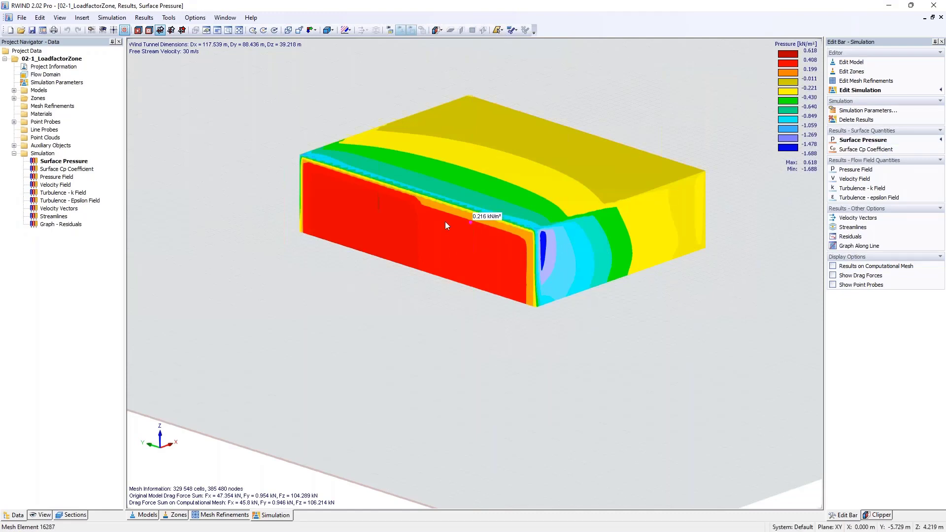
click(71, 515)
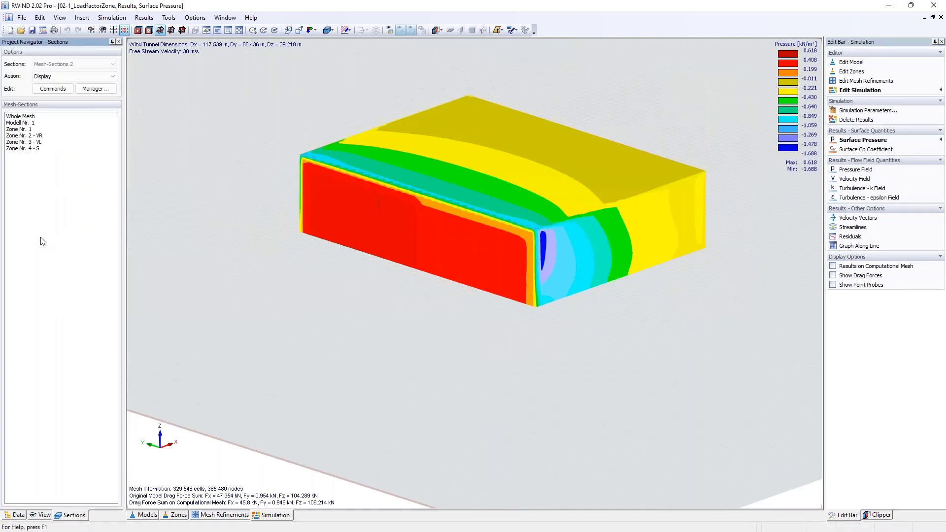
click(41, 137)
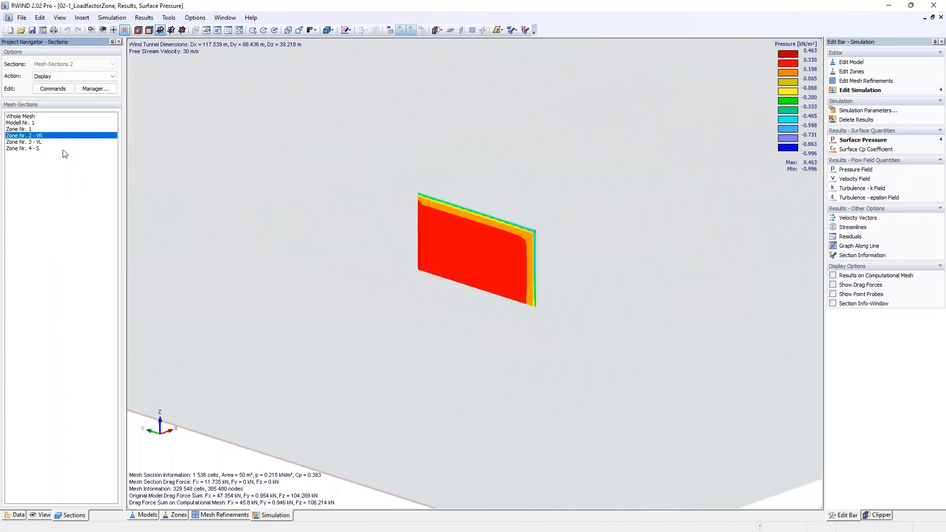
click(844, 287)
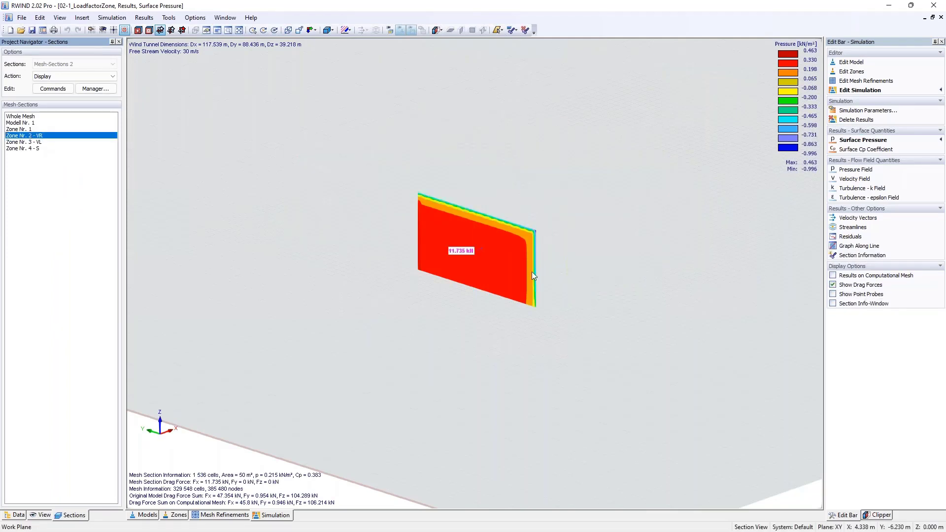
scroll(459, 267, up, 3)
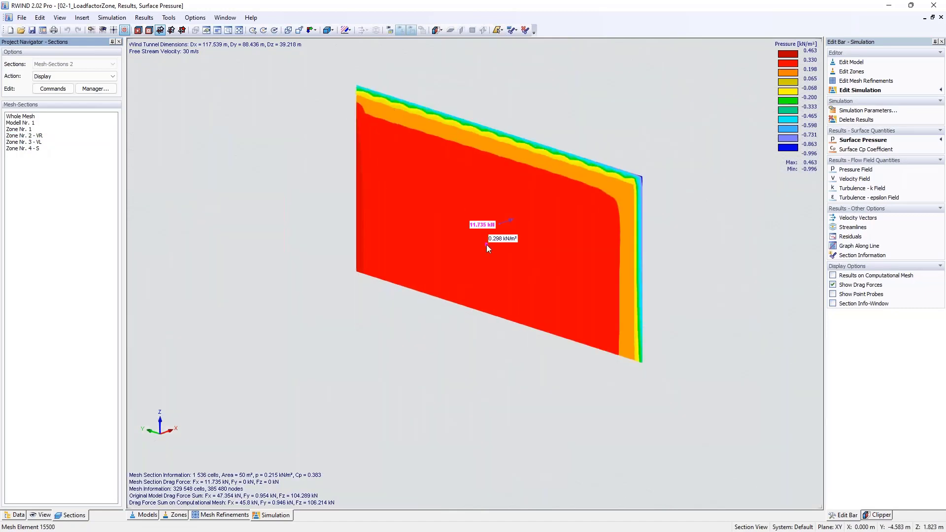
- Inspect the surface pressure and drag force of mesh sections Zone Nr. 3 - VL and Zone Nr. 4 - S
click(38, 142)
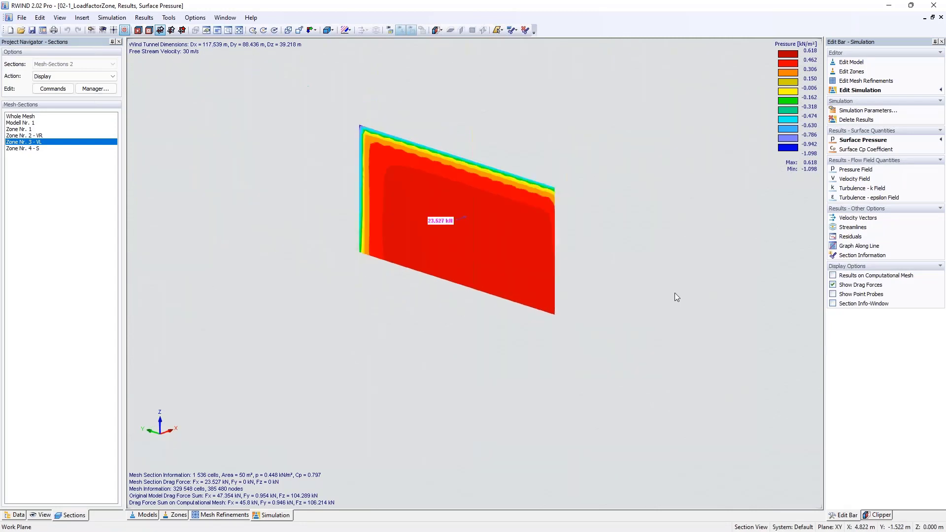
click(30, 149)
scroll(539, 207, down, 3)
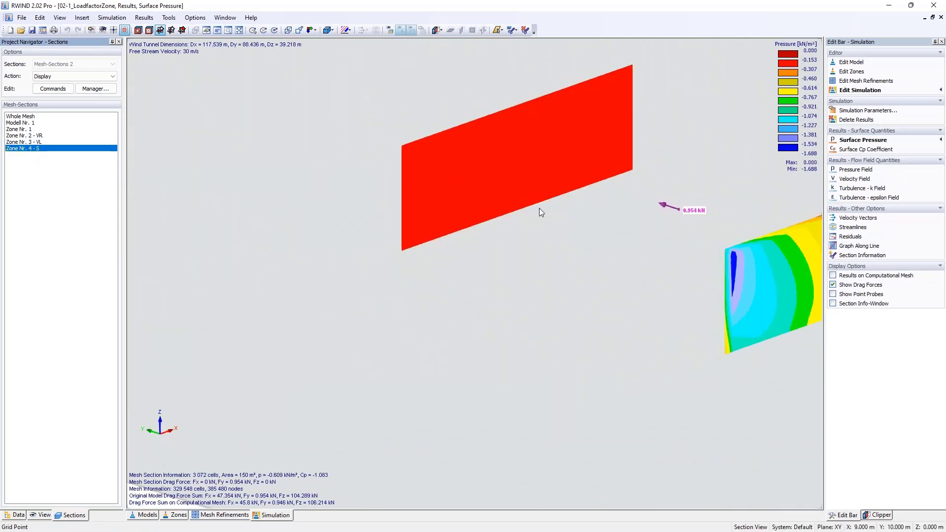
middle_drag(580, 235, 467, 242)
ctrl+middle_drag(467, 242, 631, 246)
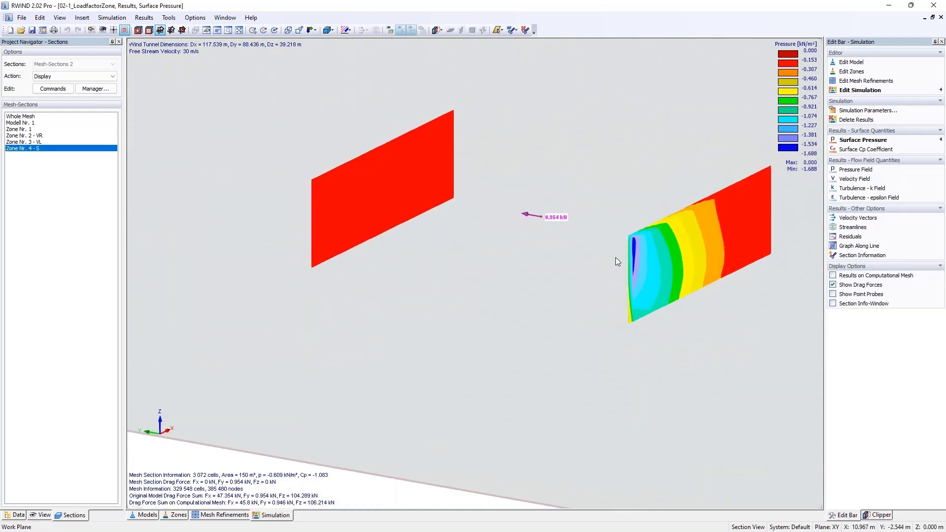
scroll(554, 206, down, 1)
scroll(553, 207, down, 1)
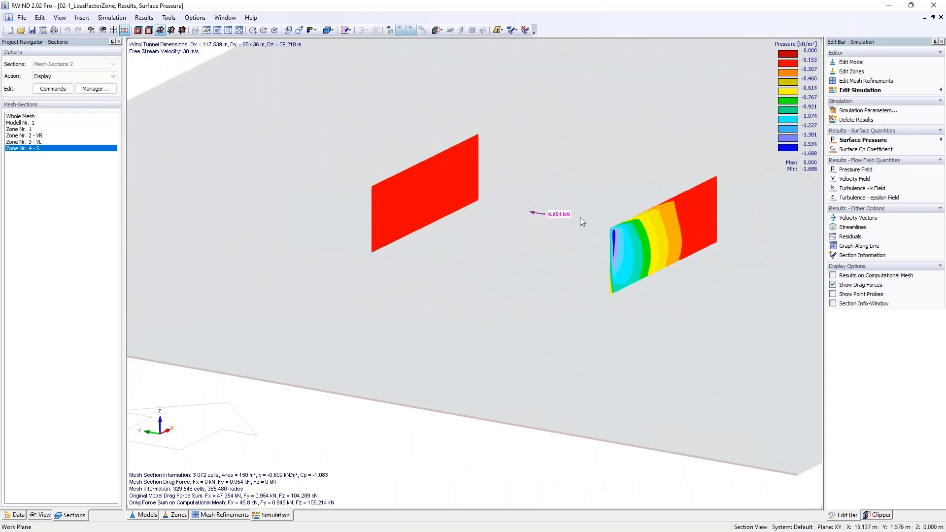
- Display the whole mesh and examine the building's surface pressure and total drag force from several sides
click(33, 117)
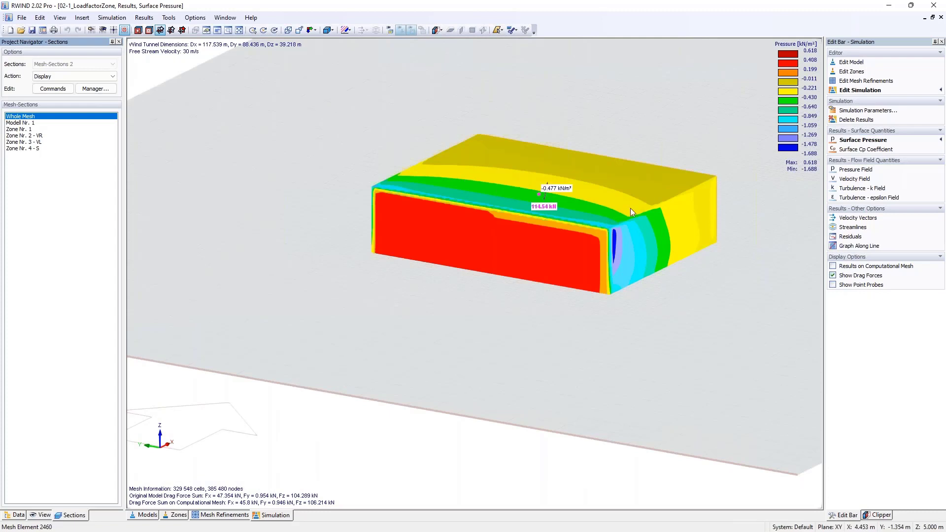
middle_drag(630, 208, 542, 243)
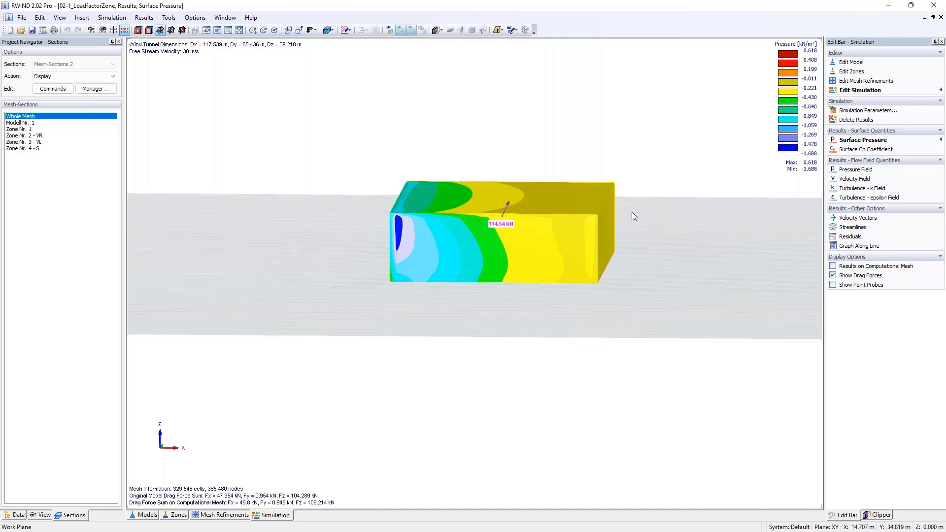
middle_drag(641, 214, 616, 260)
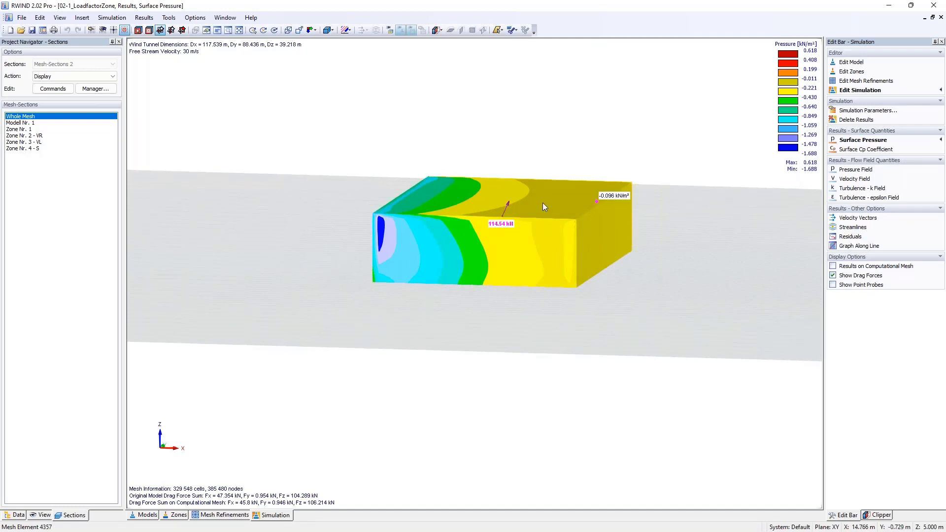
ctrl+middle_drag(550, 235, 672, 273)
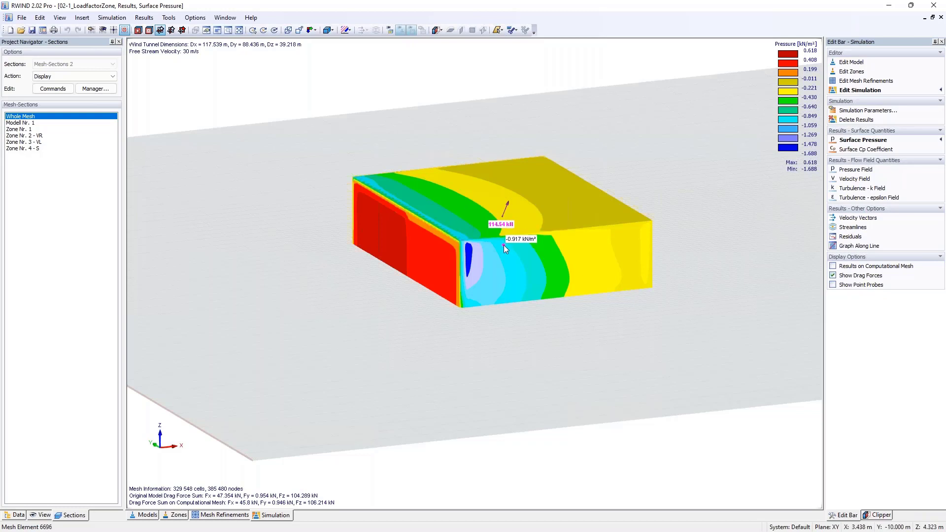
ctrl+middle_drag(504, 244, 569, 244)
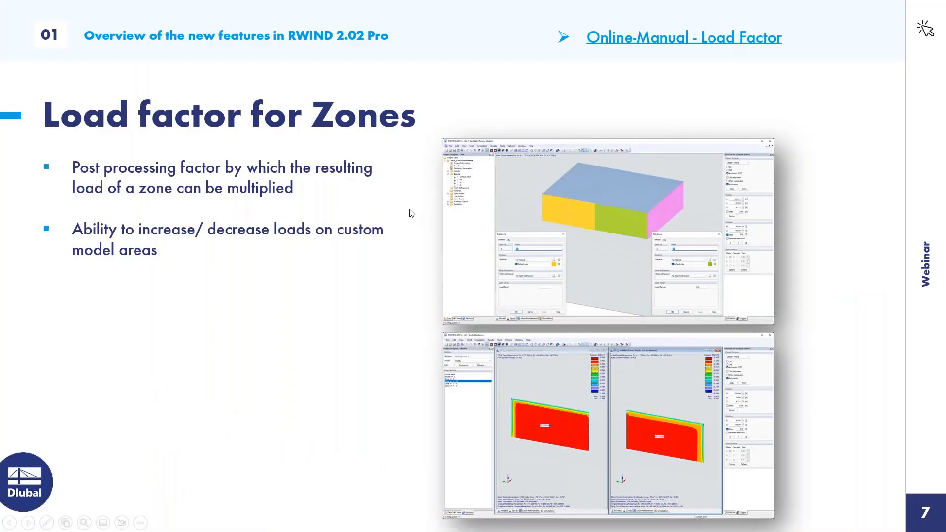
- Advance the presentation, switch to the 03-1_Particles_sm_mod project in RWIND and examine the model and its three point clouds
key(Right)
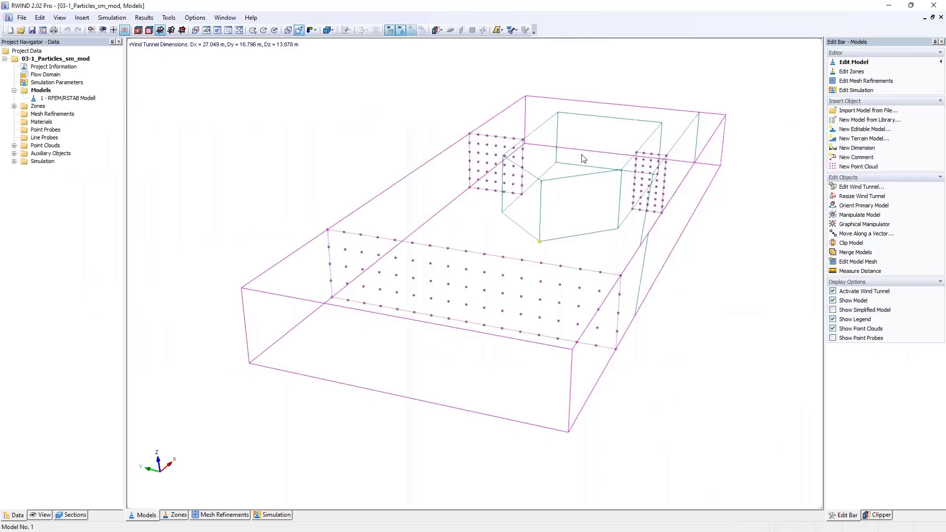
ctrl+middle_drag(685, 249, 726, 220)
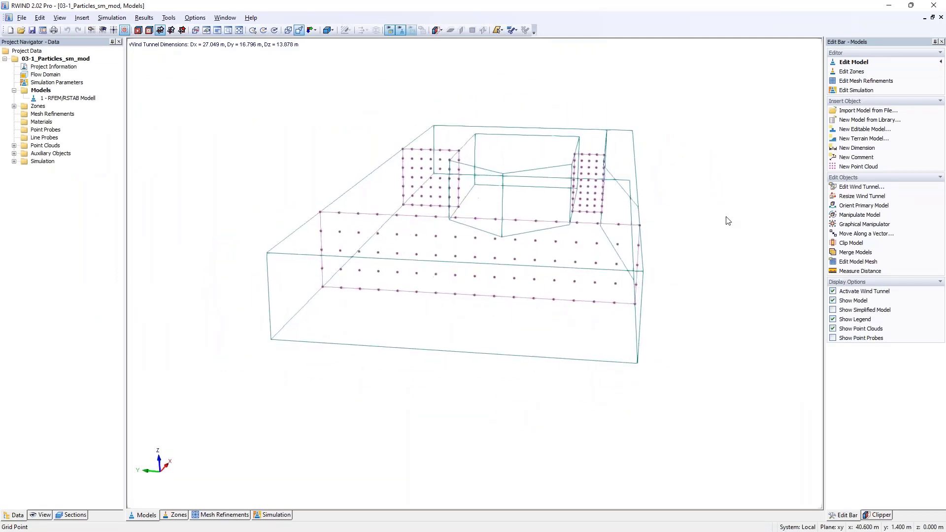
ctrl+middle_drag(575, 301, 612, 255)
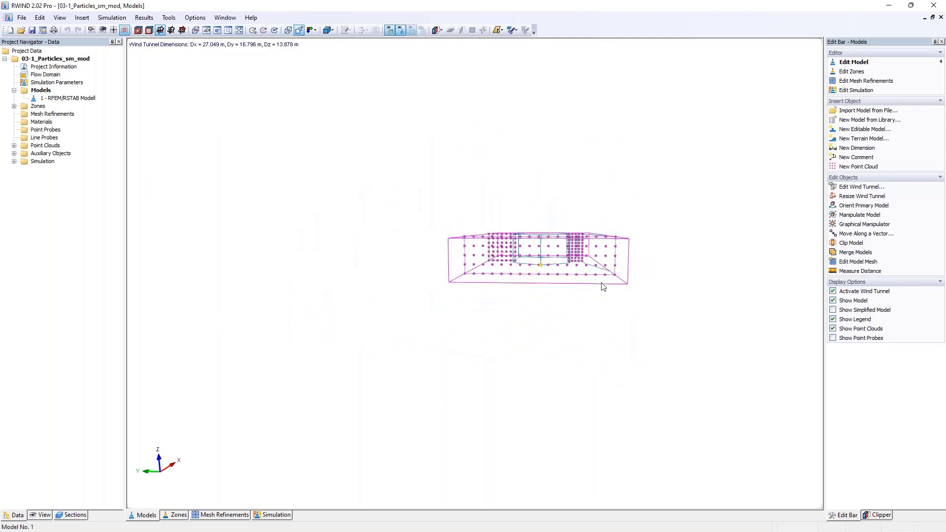
ctrl+middle_drag(605, 288, 439, 354)
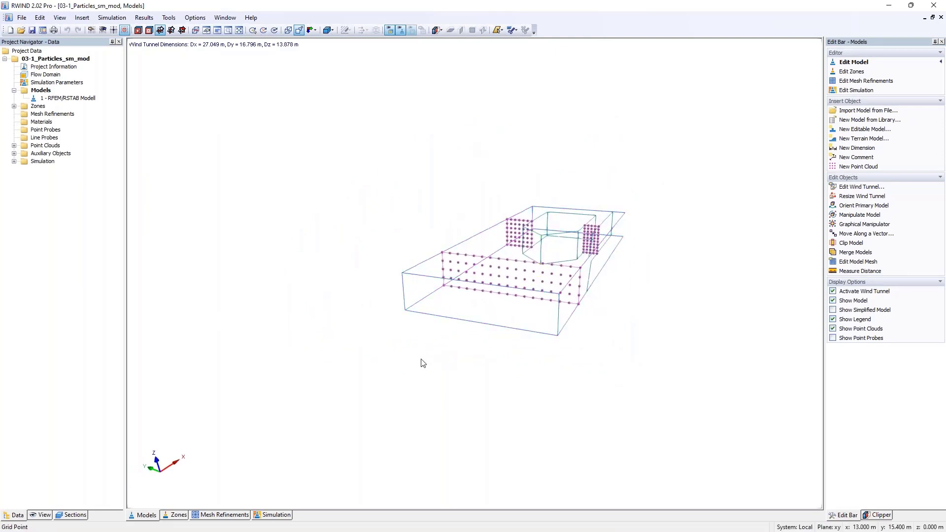
ctrl+middle_drag(539, 271, 601, 363)
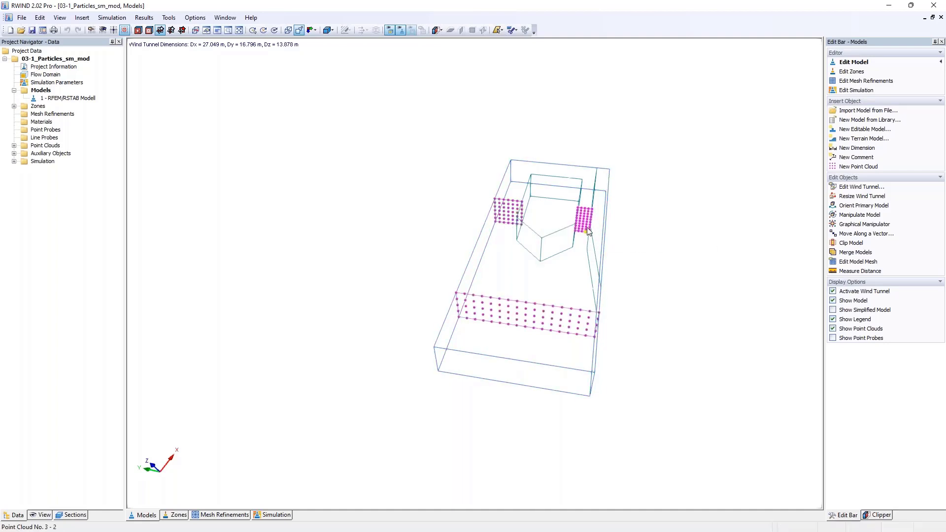
ctrl+middle_drag(611, 259, 588, 197)
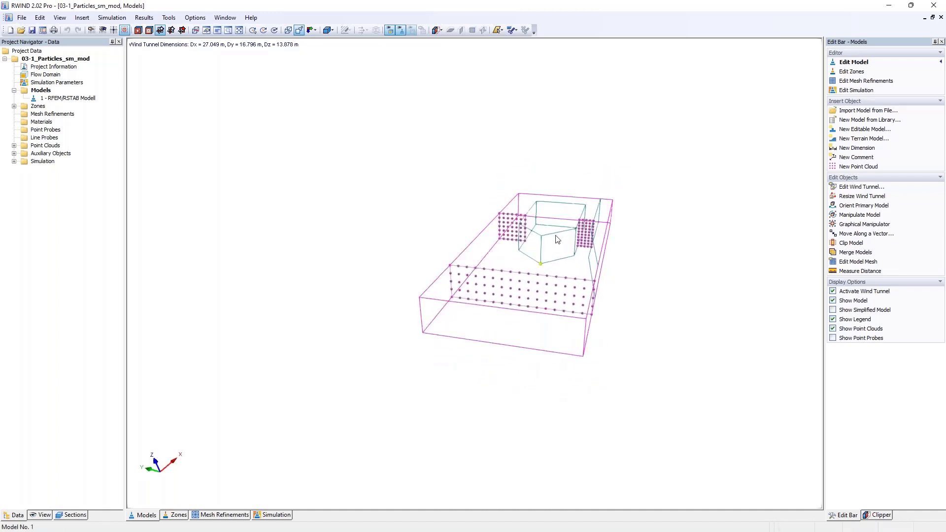
ctrl+middle_drag(569, 241, 591, 317)
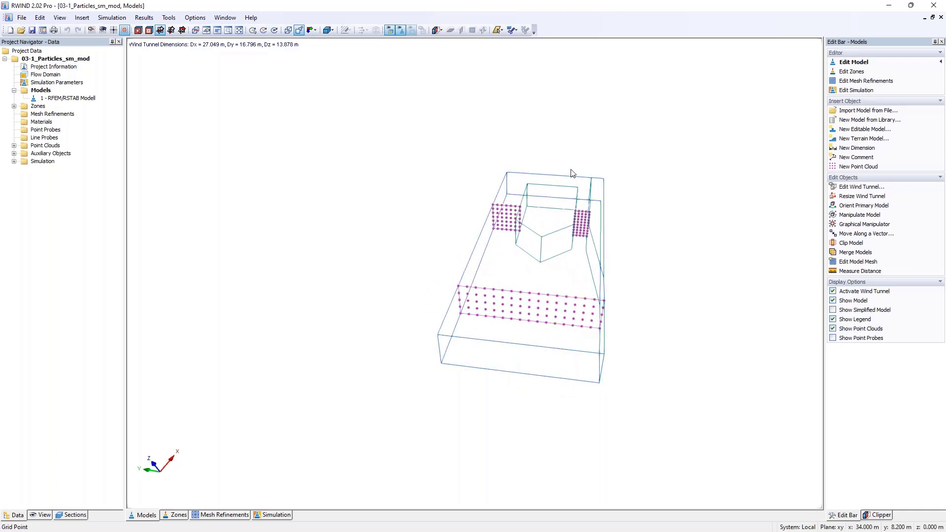
ctrl+middle_drag(572, 174, 433, 180)
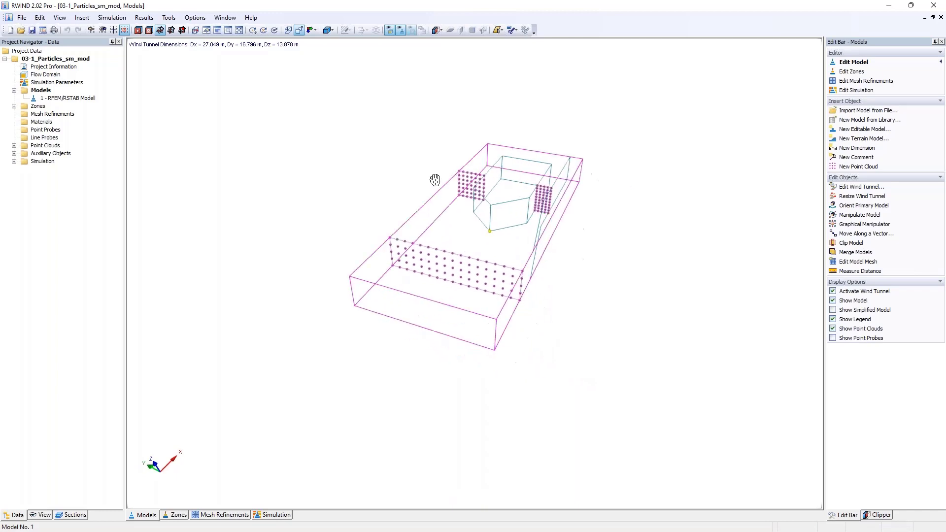
- Review the particle tracking and transient flow settings in the simulation parameters, closing them without changes
click(113, 18)
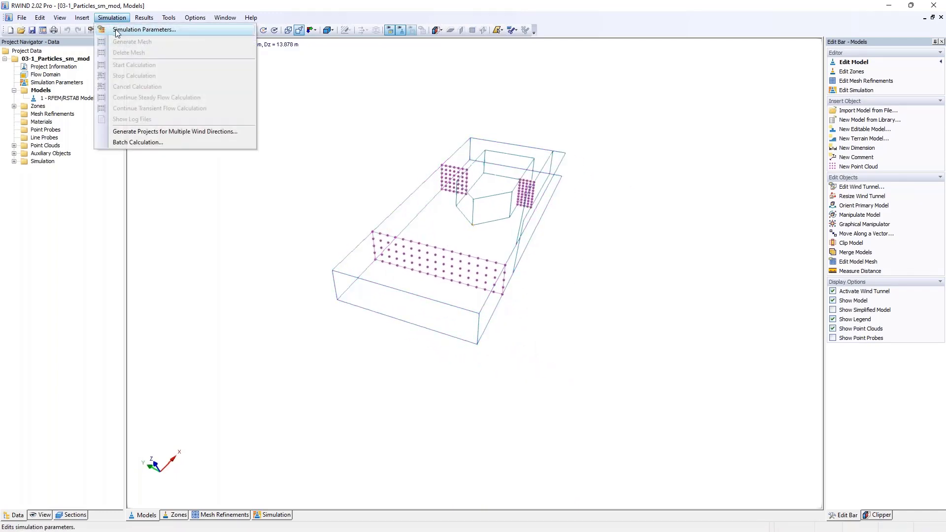
click(117, 30)
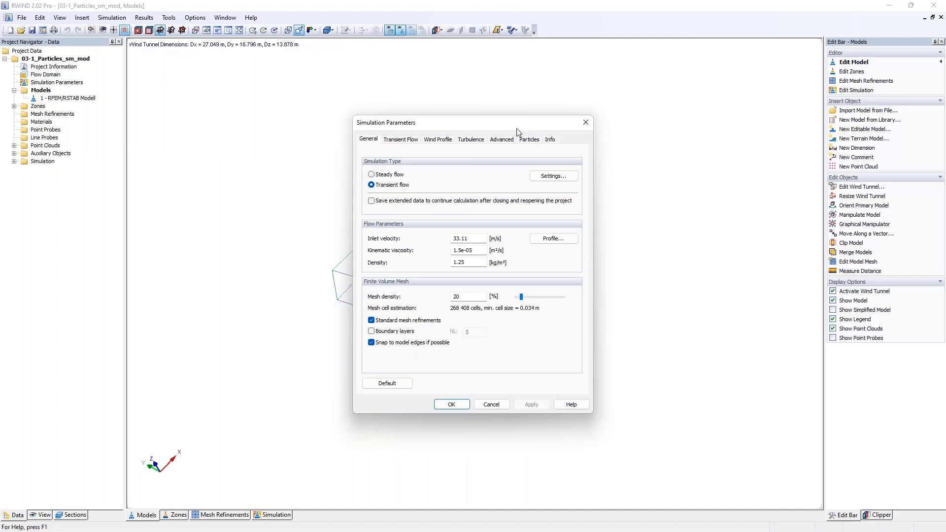
click(530, 141)
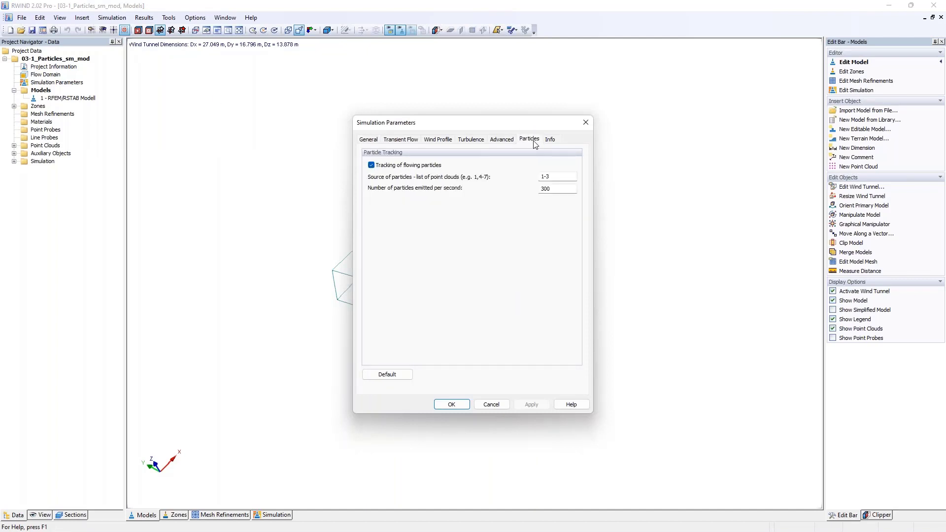
click(573, 175)
click(549, 189)
drag(687, 137, 737, 139)
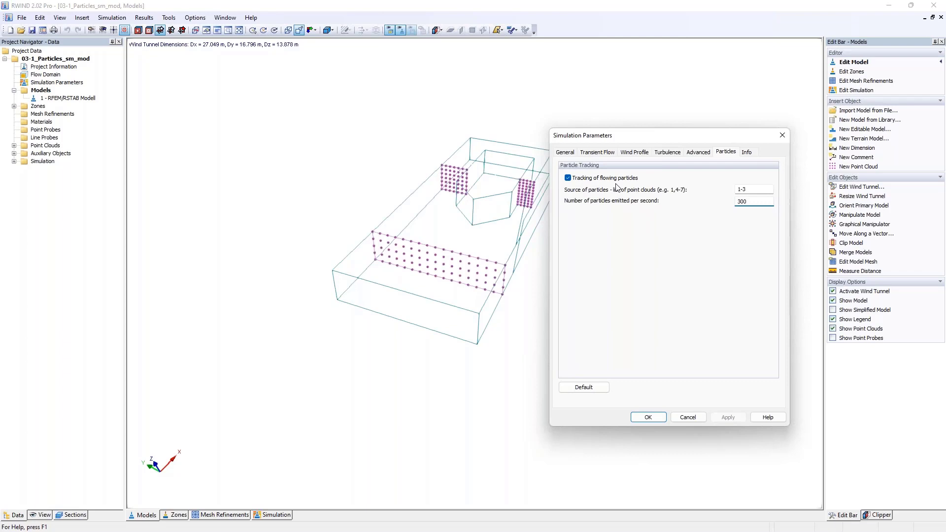
click(597, 153)
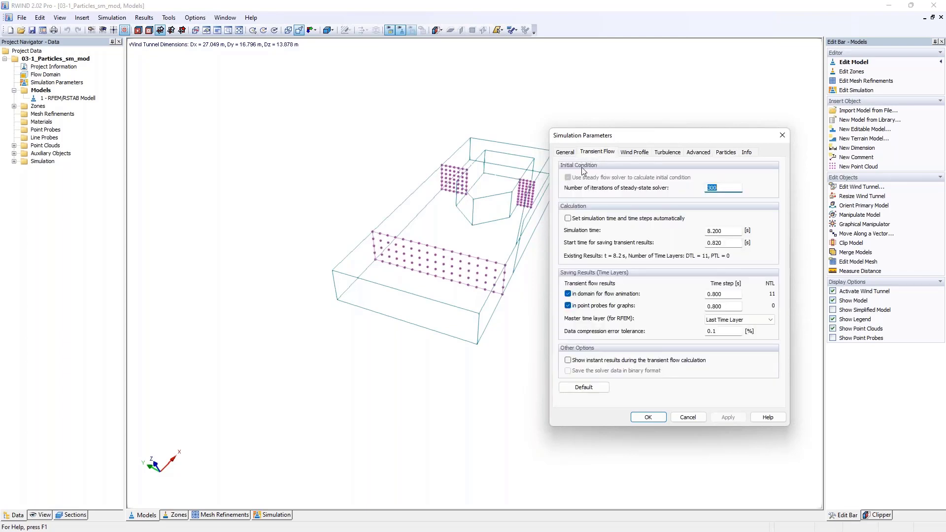
click(782, 135)
- Open the simulation results and display the streamlines
click(271, 515)
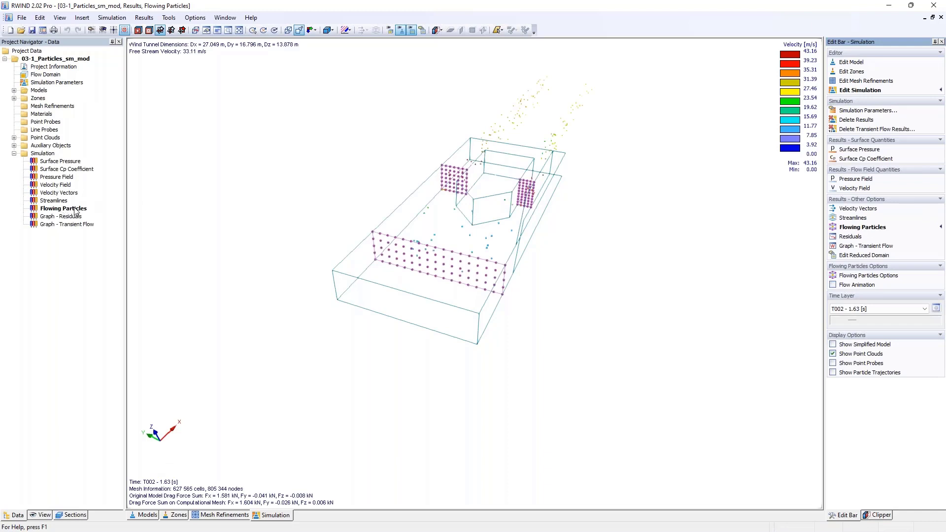
click(53, 201)
double_click(60, 201)
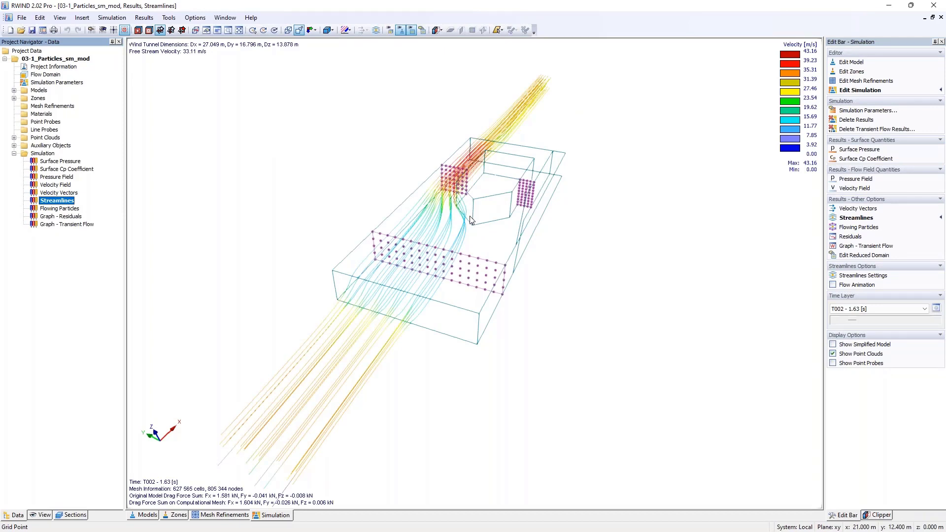
- Examine how the streamlines run past the building in relation to the three point clouds
scroll(472, 219, down, 4)
ctrl+middle_drag(419, 291, 341, 287)
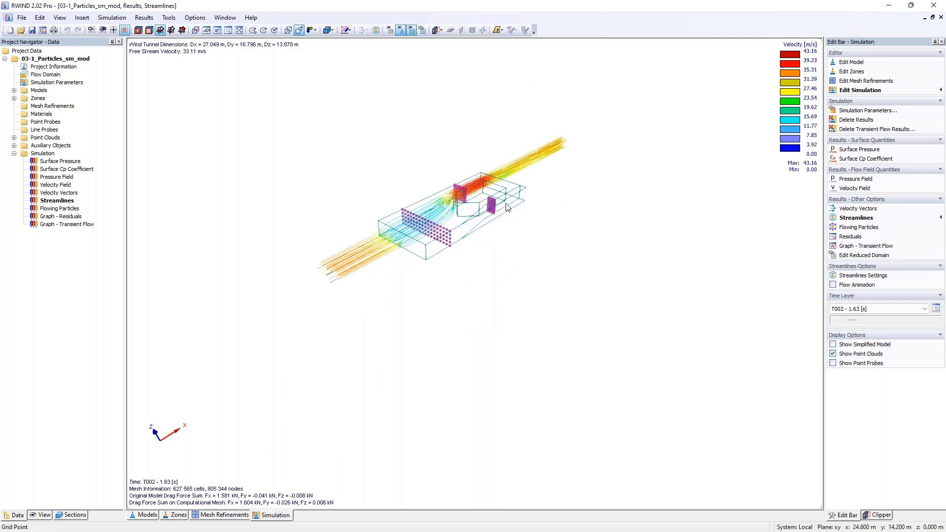
ctrl+middle_drag(470, 202, 497, 208)
scroll(460, 220, up, 3)
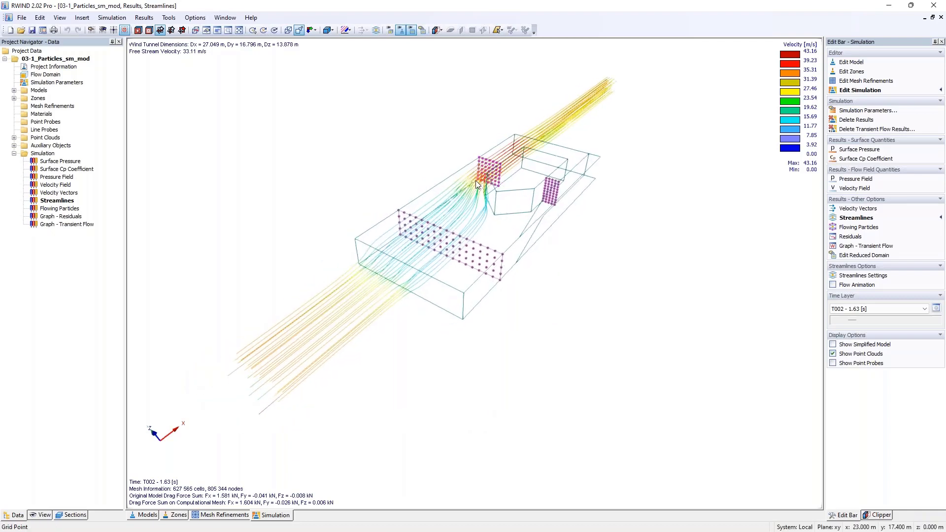
ctrl+middle_drag(477, 197, 523, 254)
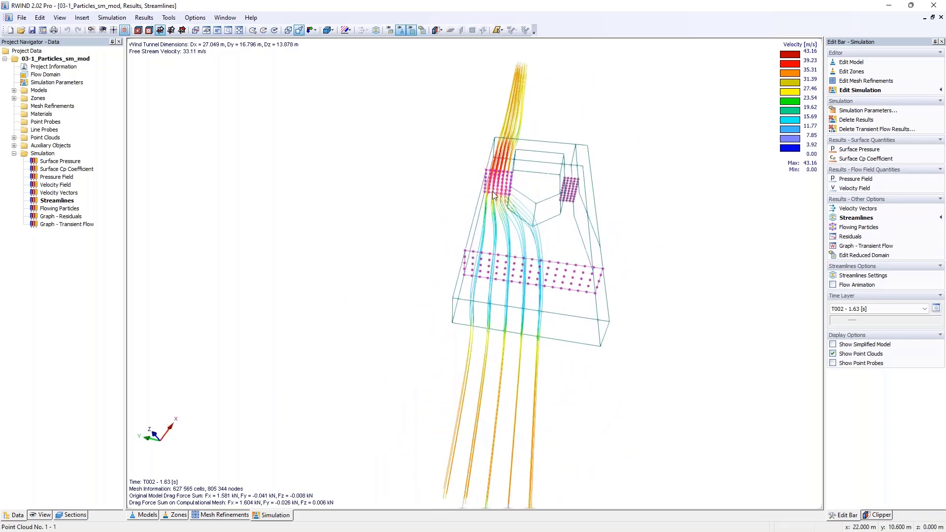
ctrl+middle_drag(540, 238, 537, 258)
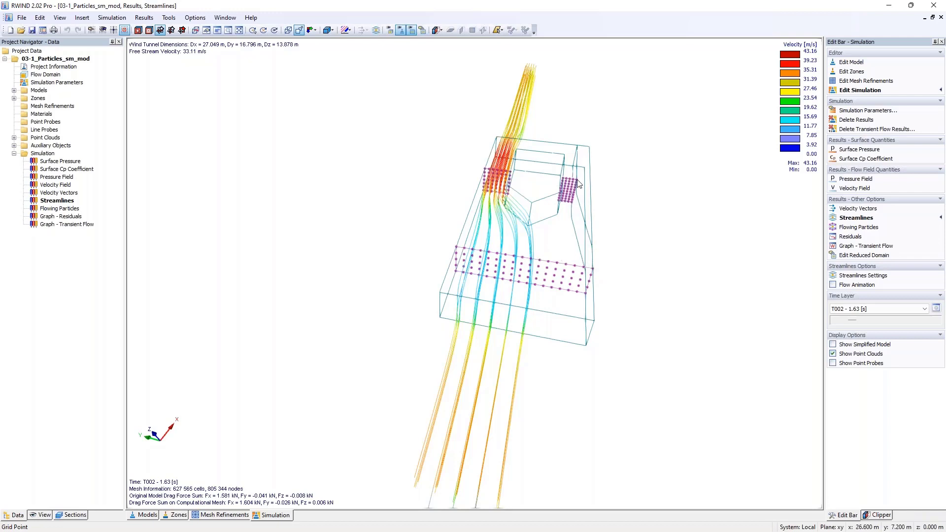
ctrl+middle_drag(583, 183, 561, 180)
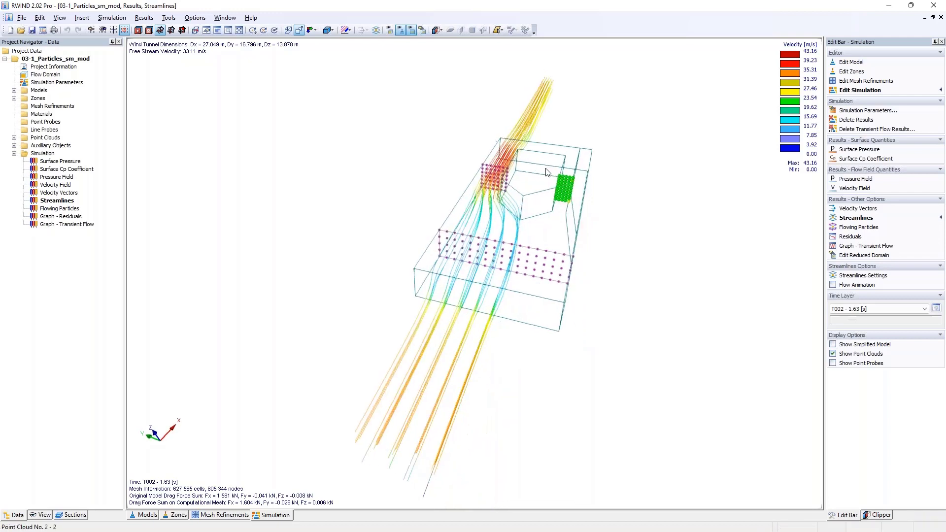
- Set the streamline seed source to point clouds 1-2 and apply it to view the flow through both clouds
click(855, 276)
click(871, 97)
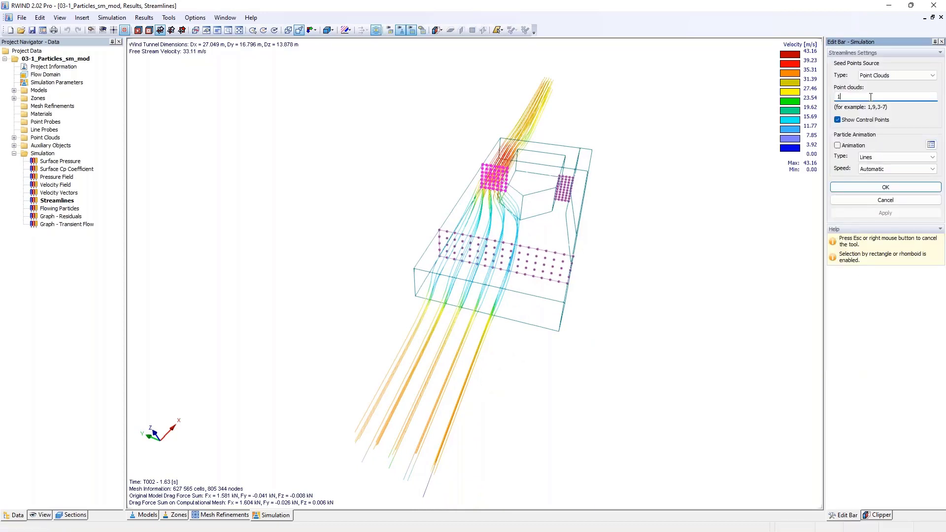
text(-2)
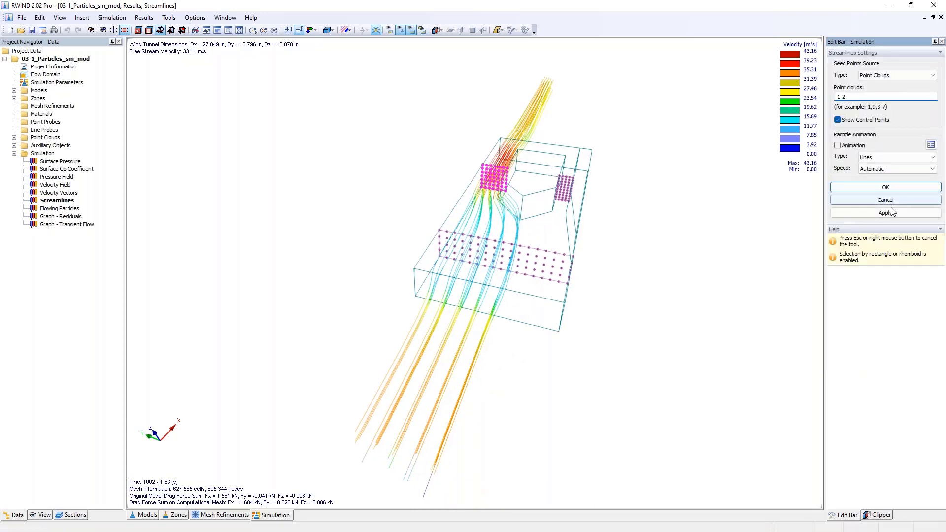
click(877, 215)
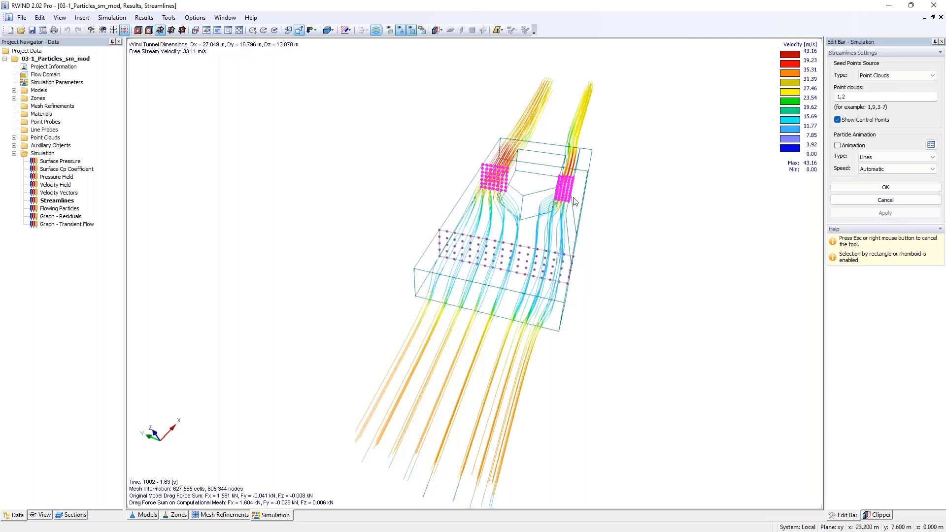
middle_drag(602, 196, 626, 192)
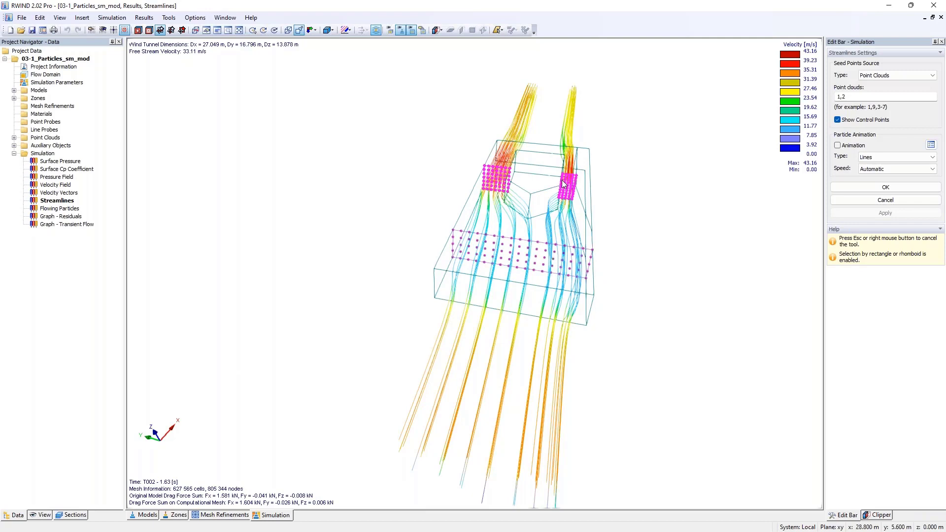
- Set the streamline seed source to point cloud 3 and apply it to view the flow around the building
double_click(841, 96)
text(3)
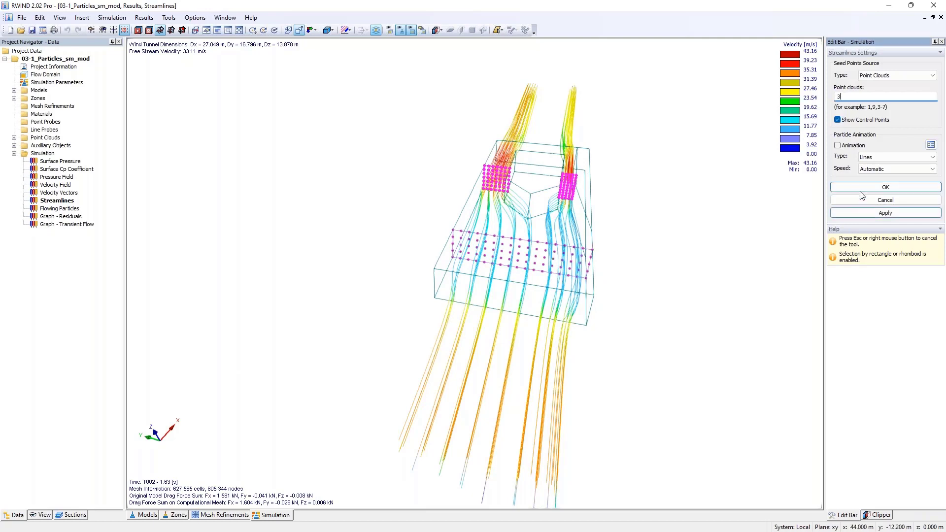
click(885, 213)
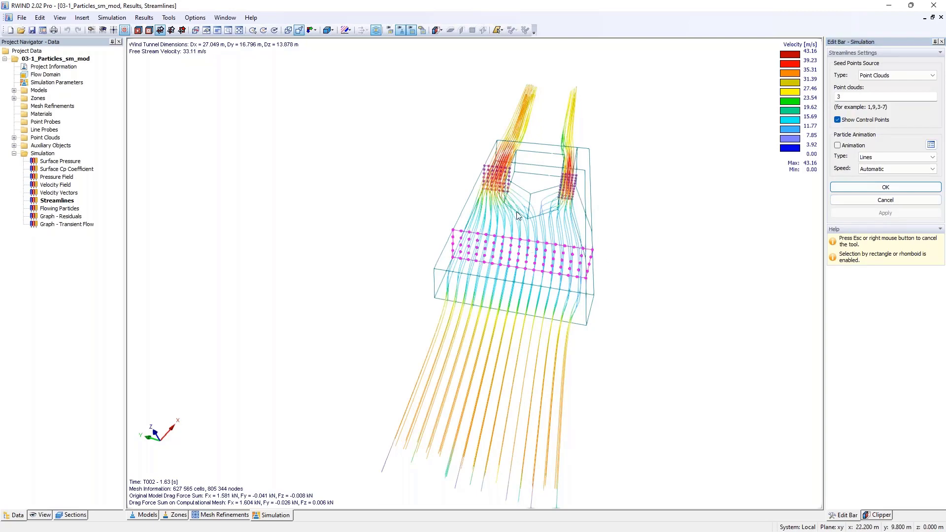
ctrl+middle_drag(655, 217, 505, 226)
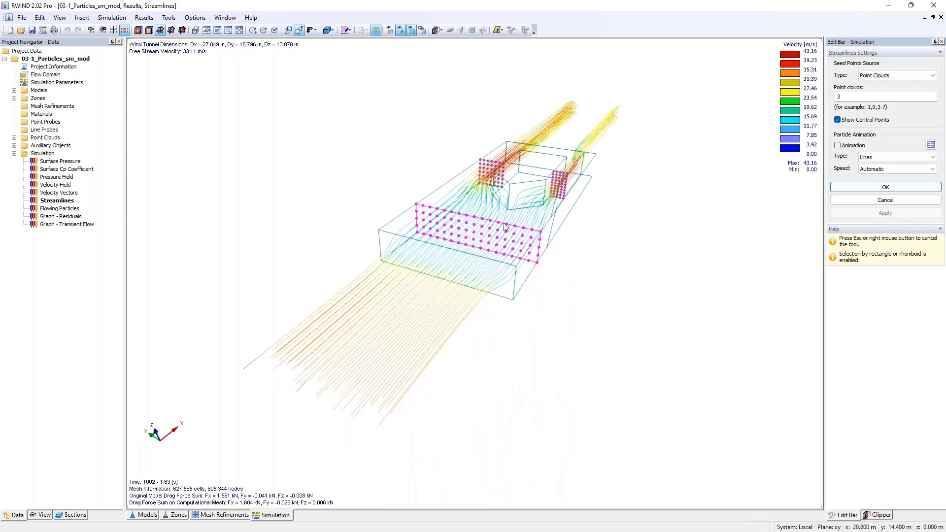
scroll(514, 206, up, 2)
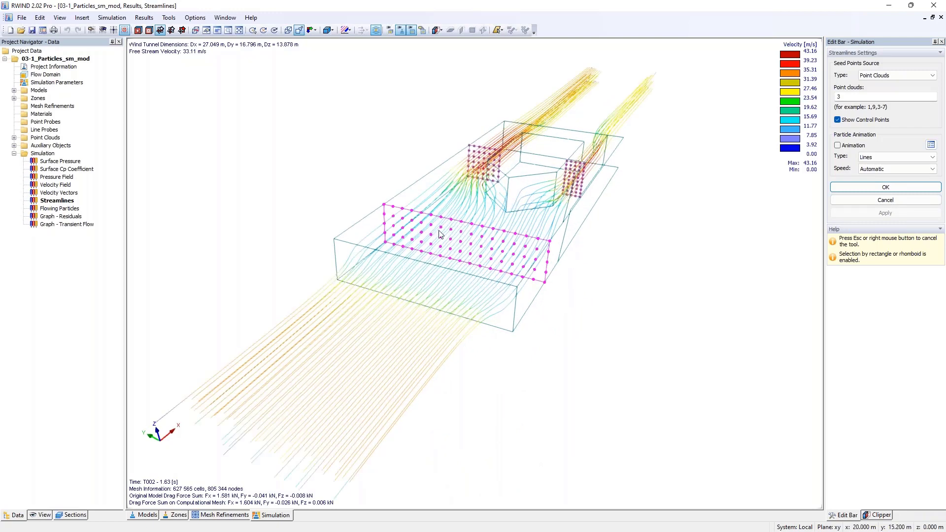
- Set the streamline seed source back to point cloud 1 and apply it
double_click(885, 97)
text(1)
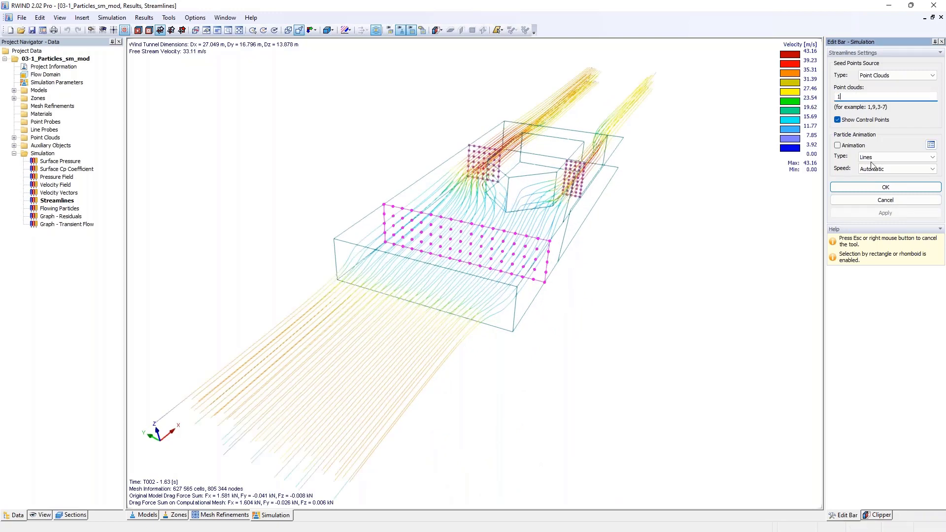
click(880, 214)
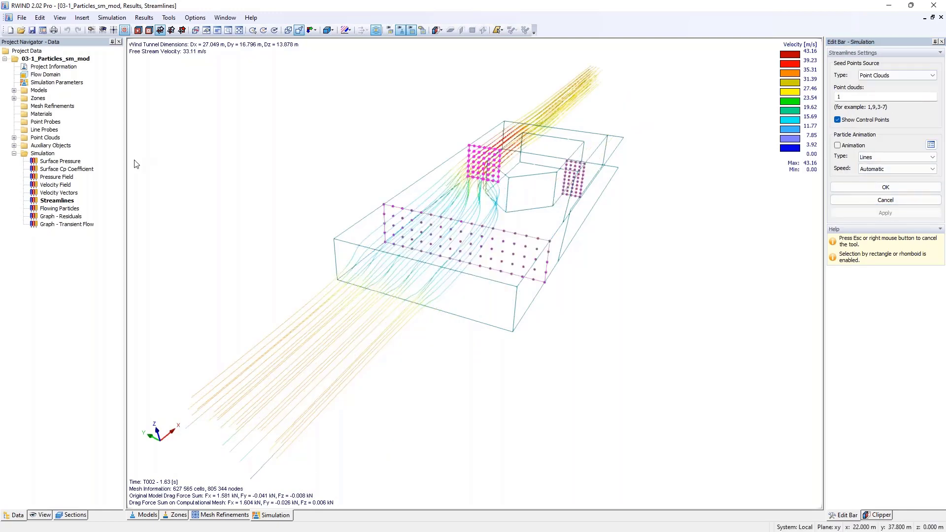
- Display the flowing particles results and close the streamlines settings
click(58, 211)
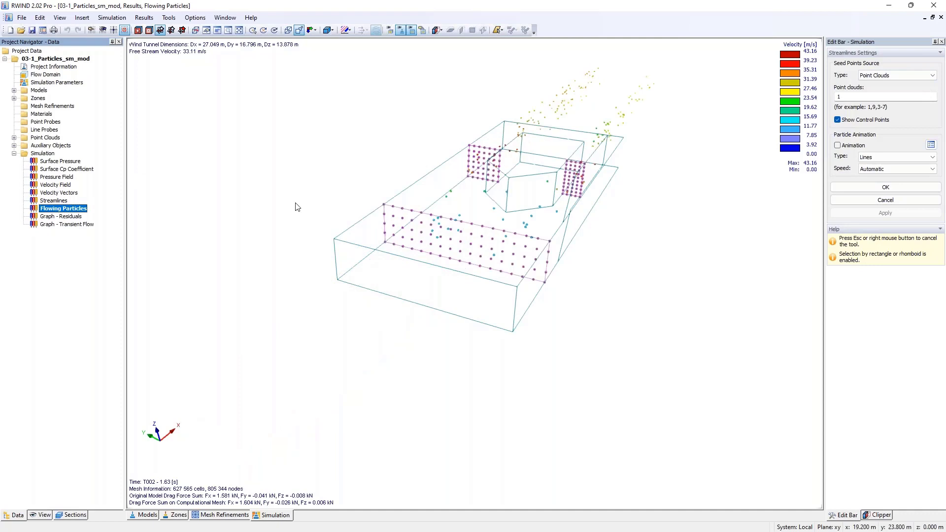
scroll(527, 189, up, 3)
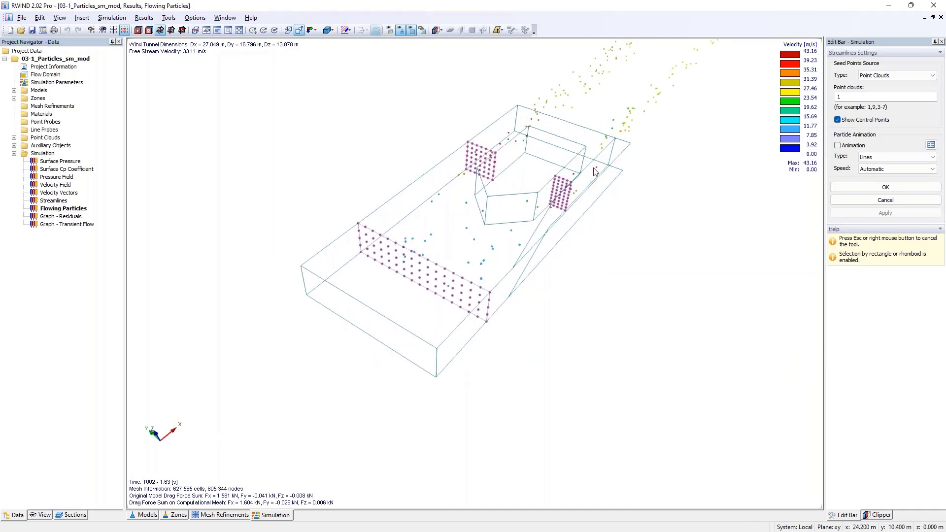
scroll(575, 159, up, 2)
ctrl+middle_drag(574, 159, 576, 144)
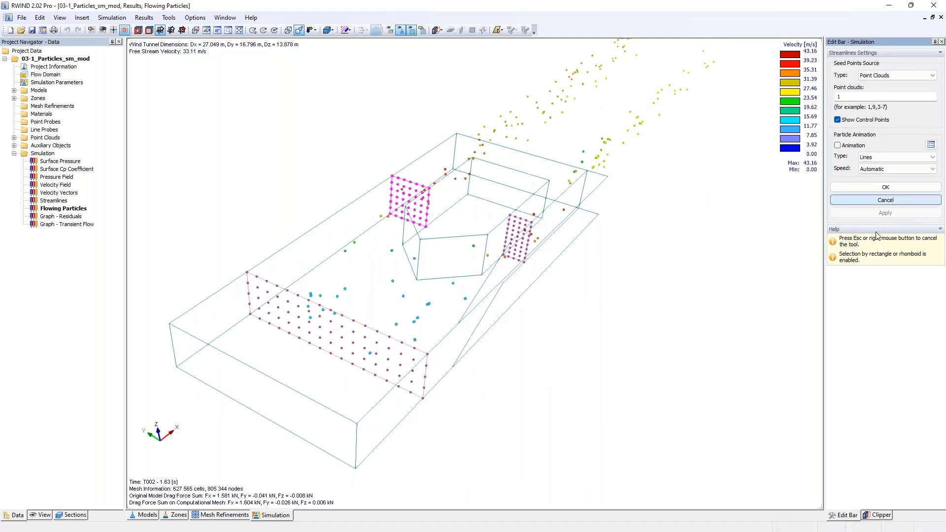
key(Escape)
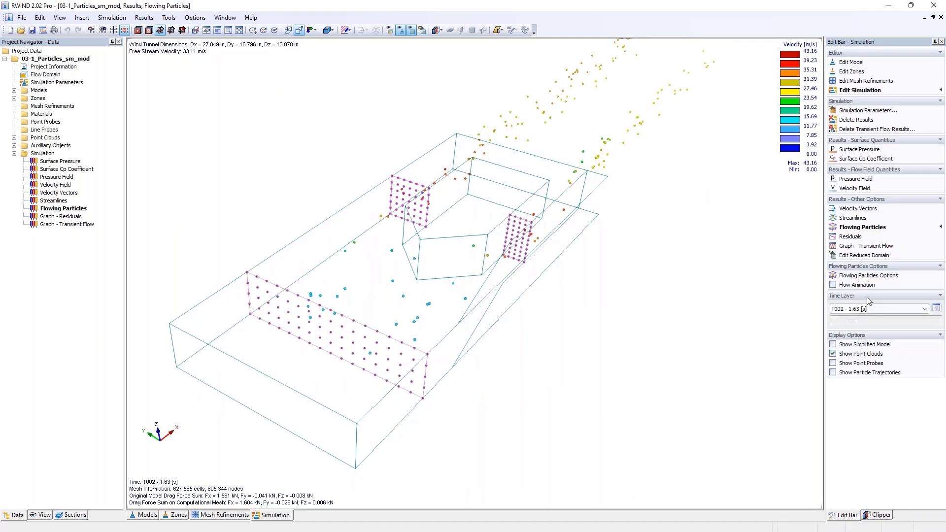
- Increase the particle size in the flowing particles options and accept the change
click(867, 276)
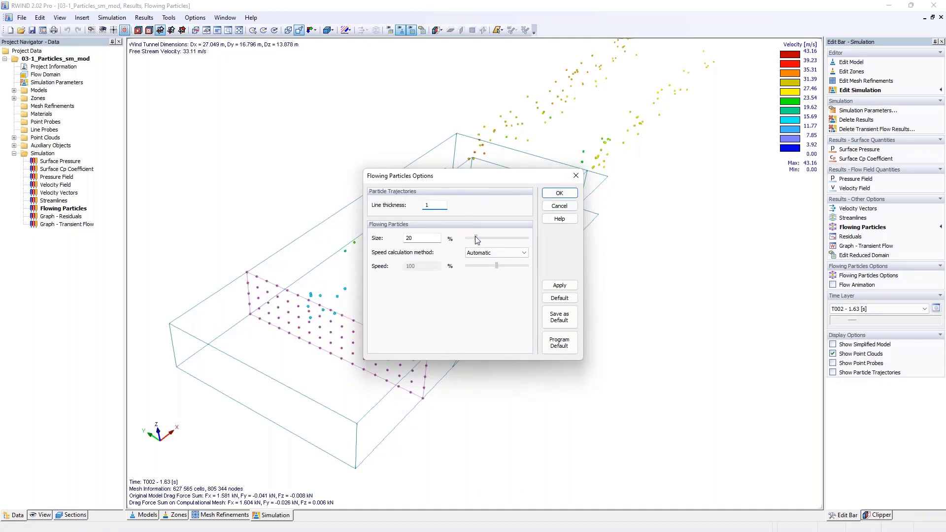
drag(482, 240, 503, 240)
drag(424, 238, 380, 240)
click(553, 193)
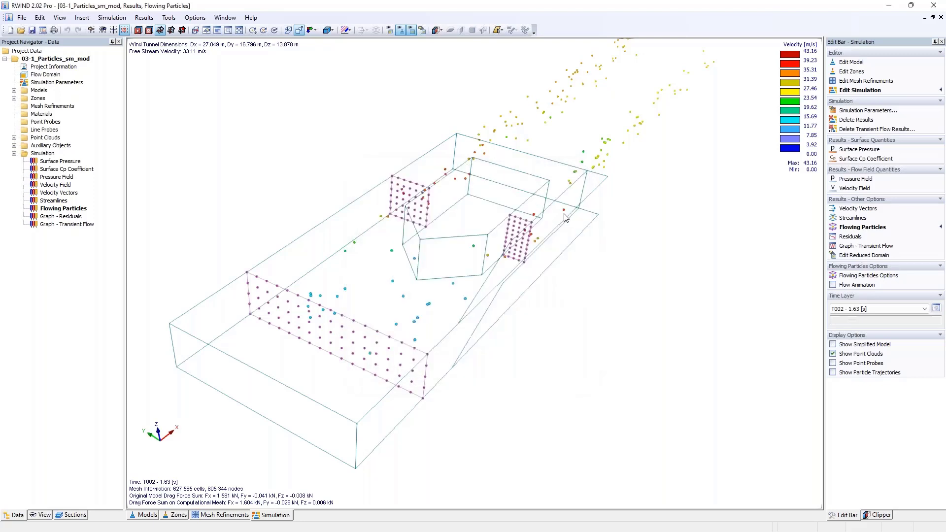
middle_drag(504, 268, 549, 228)
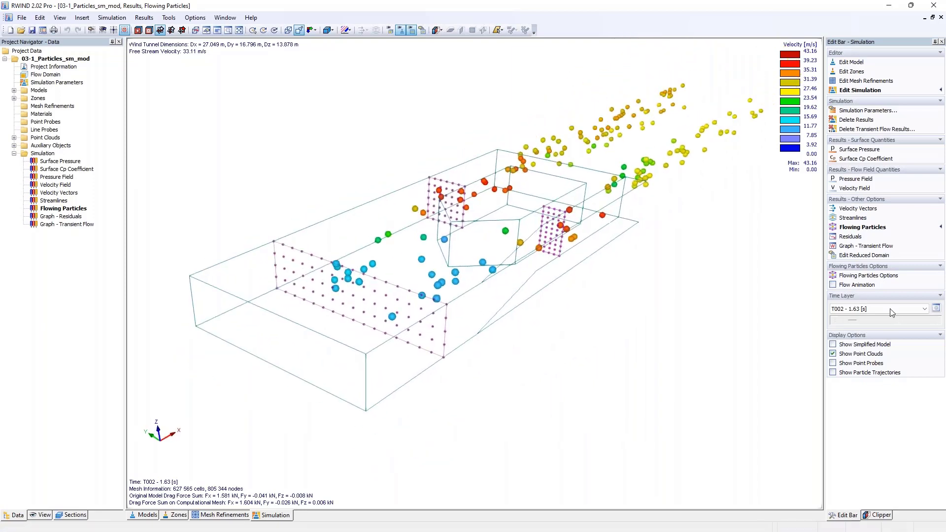
- View the flowing particles at time layer T001 - 0.82 s, then at the master layer T011 - 8.20 s
click(835, 320)
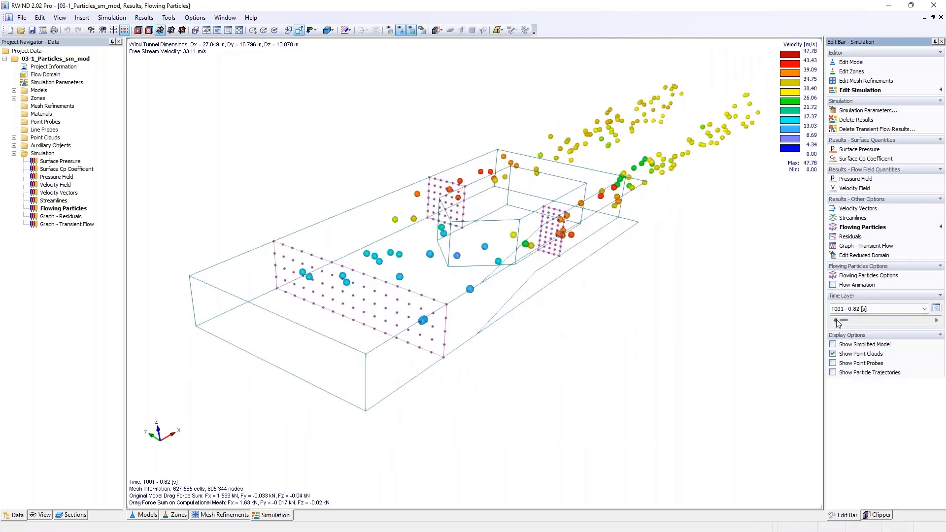
click(937, 320)
click(860, 321)
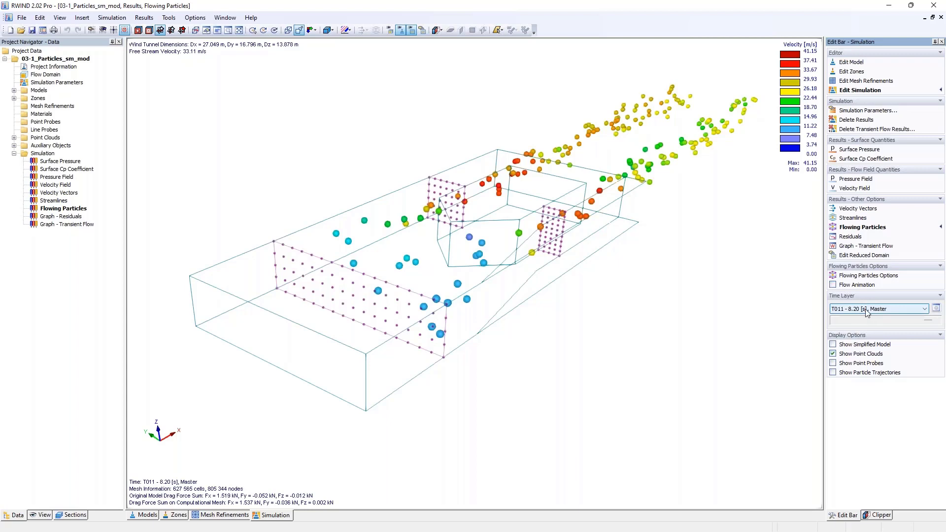
- Run the flow animation of the particles, watch them pass the building from a rotated view, and stop it
click(832, 286)
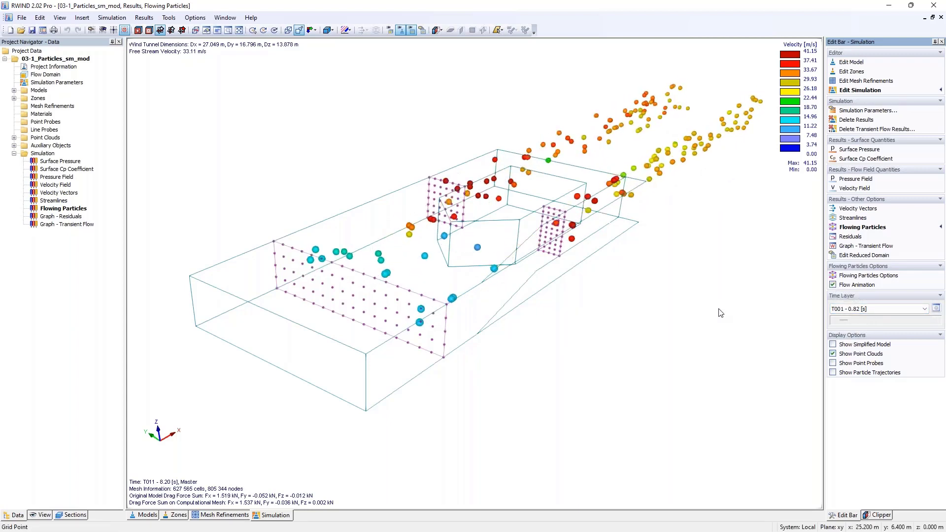
ctrl+middle_drag(623, 241, 599, 299)
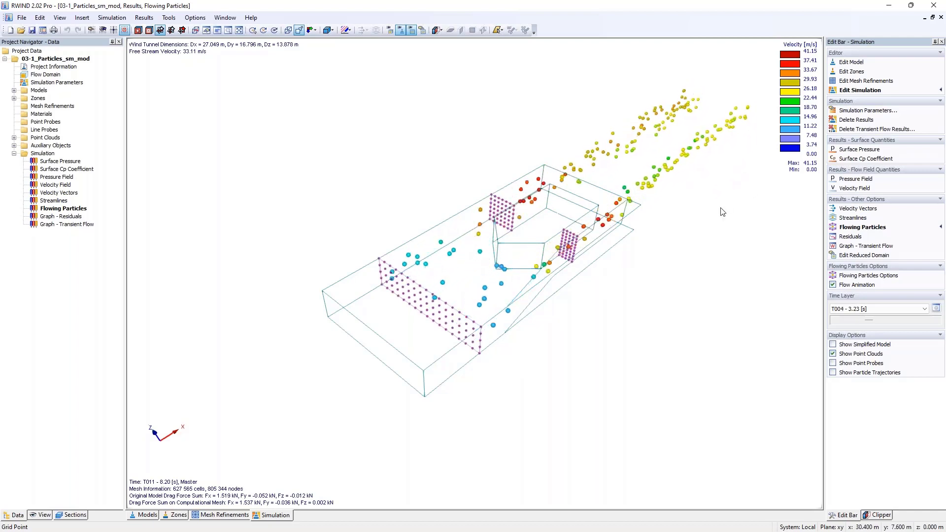
click(839, 285)
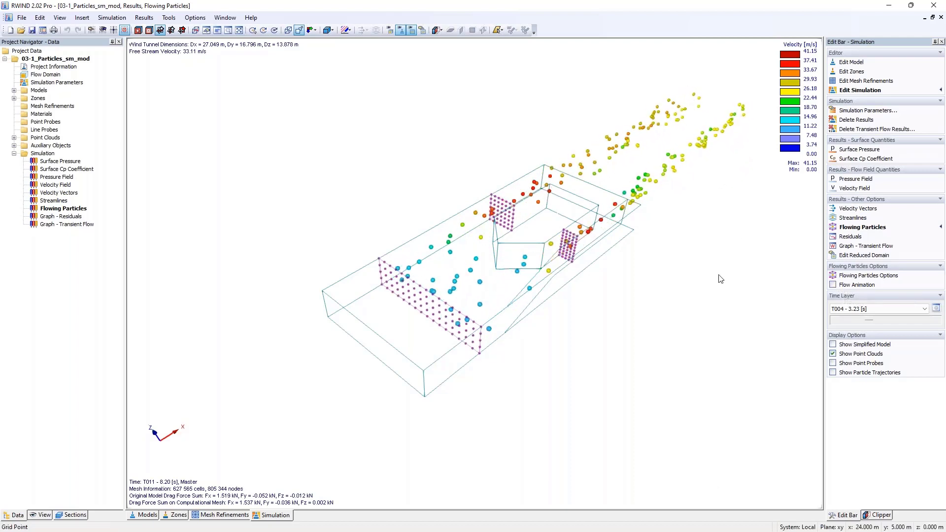
- Switch from RWIND to the presentation and advance it to the Convergence slide
click(53, 200)
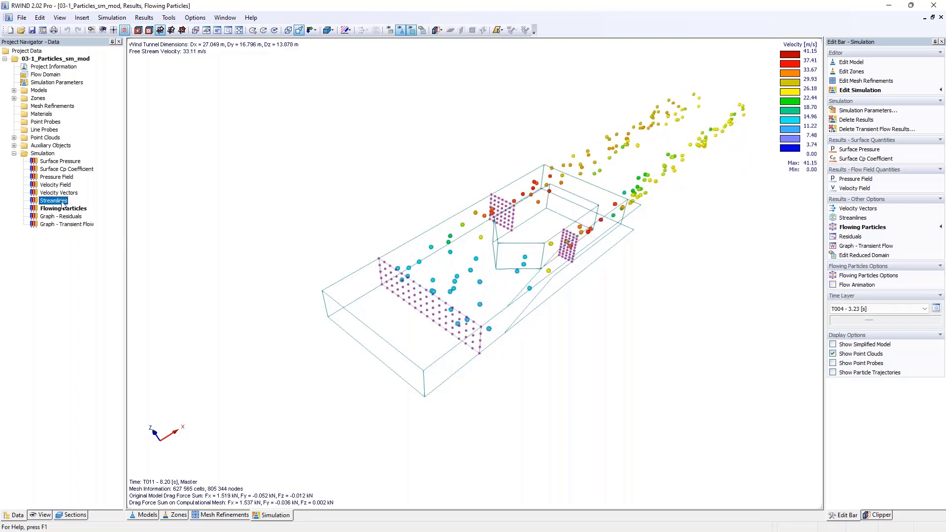
click(890, 8)
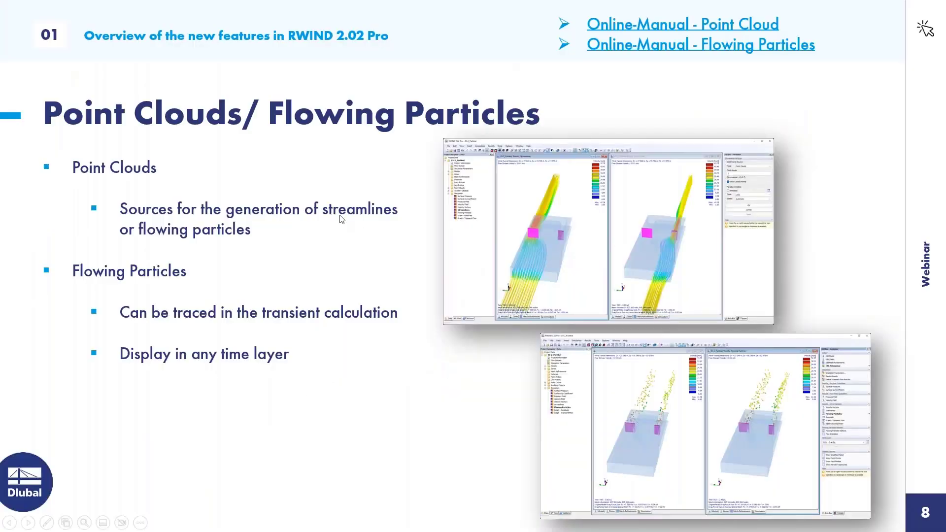
key(Right)
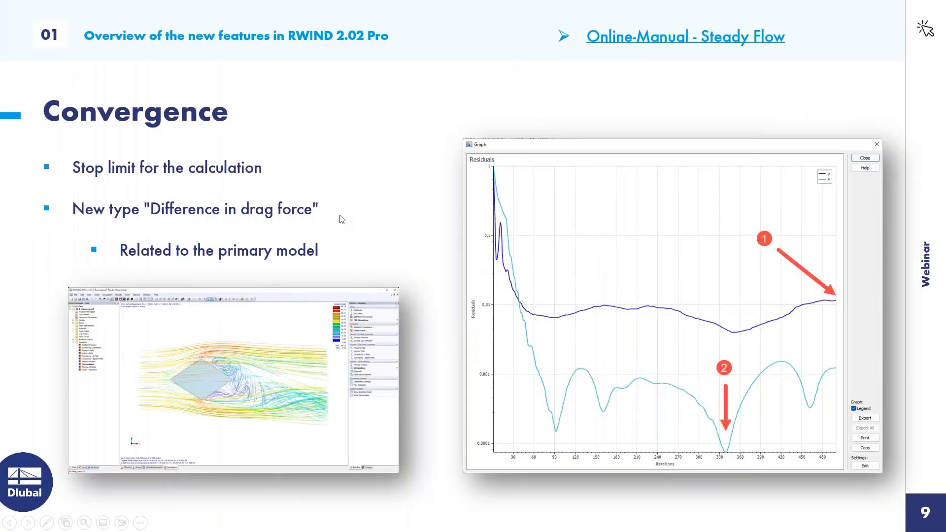
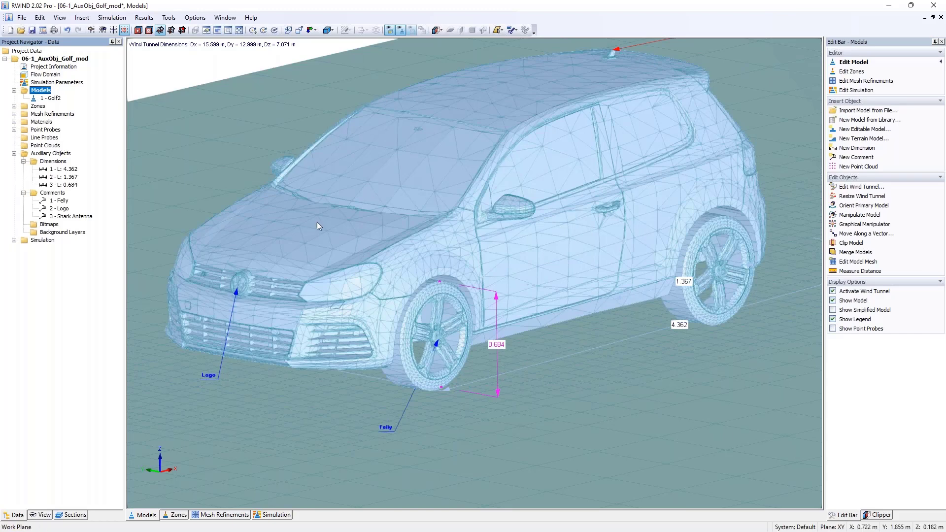
- Deselect the front wheel's height dimension and view the whole car model with its dimensions and comments
click(590, 393)
middle_drag(590, 393, 532, 368)
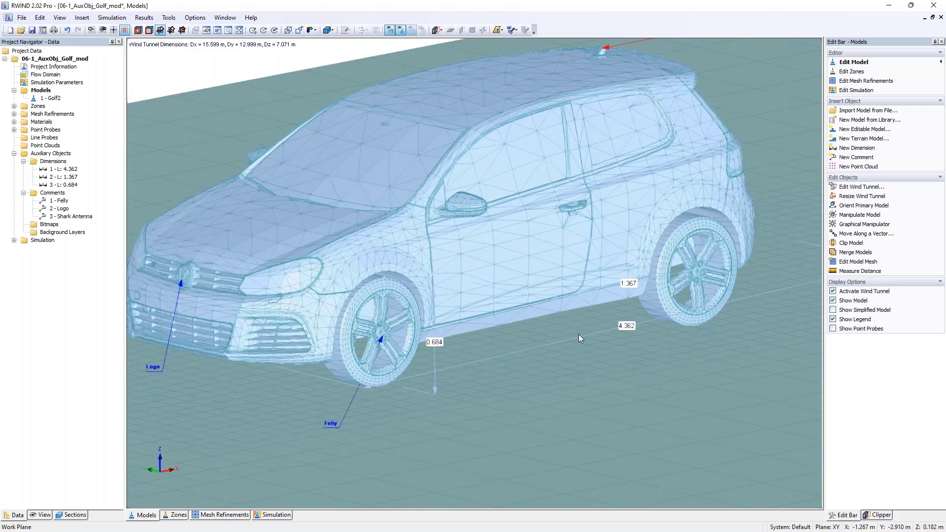
scroll(589, 332, down, 3)
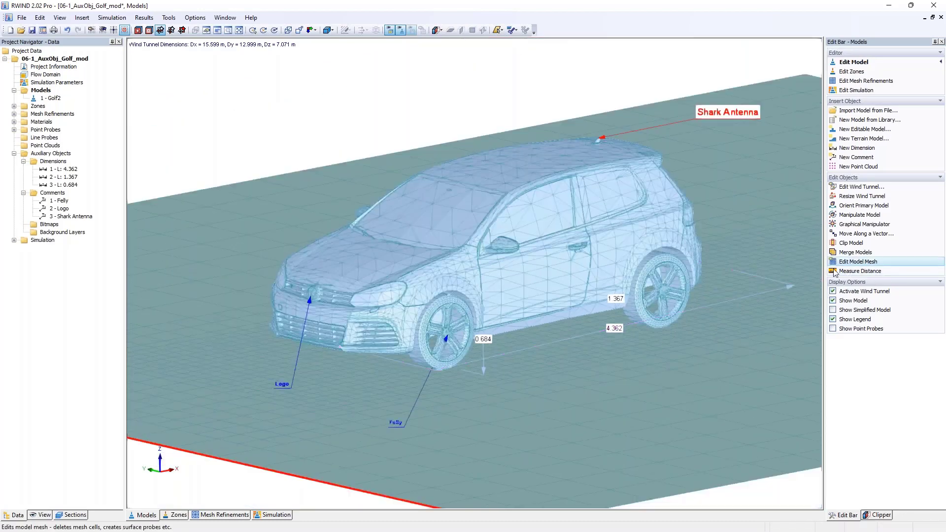
- Measure the four side lengths around the car's rear side window, closing the outline at its starting corner, and end the measurement
scroll(590, 199, up, 3)
scroll(590, 198, up, 2)
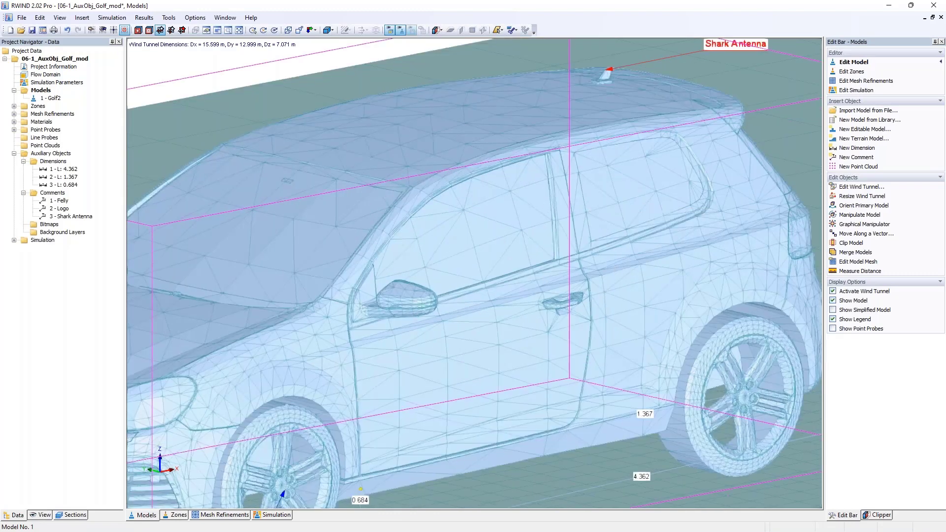
middle_drag(632, 200, 449, 257)
scroll(449, 257, up, 2)
click(858, 271)
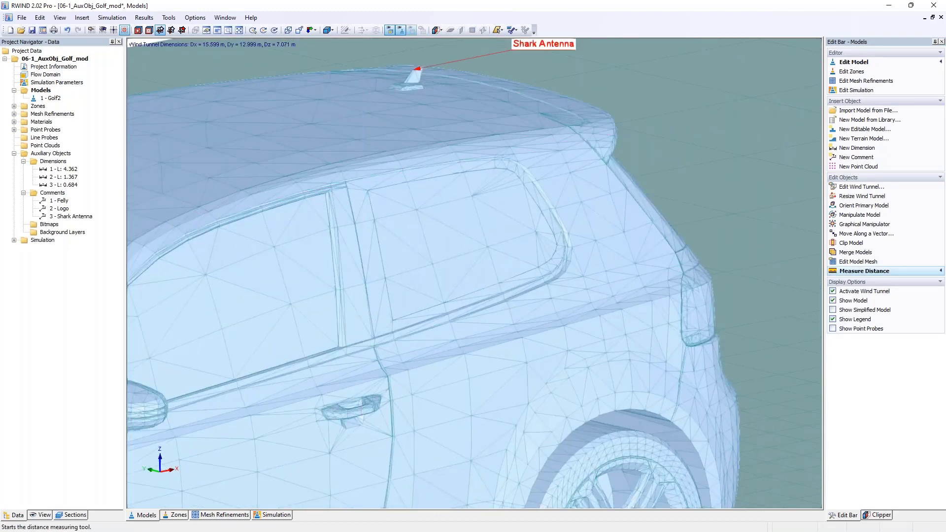
click(392, 320)
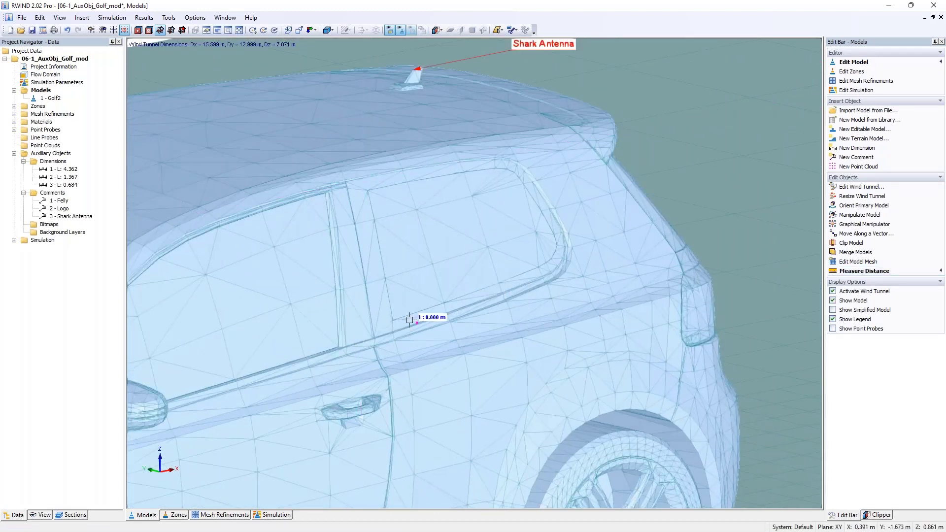
click(563, 257)
click(508, 170)
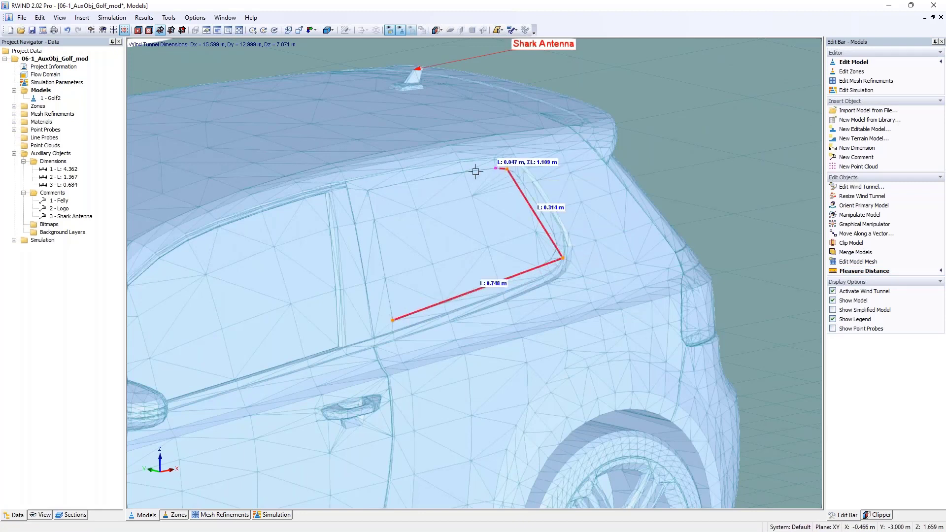
click(368, 190)
click(392, 320)
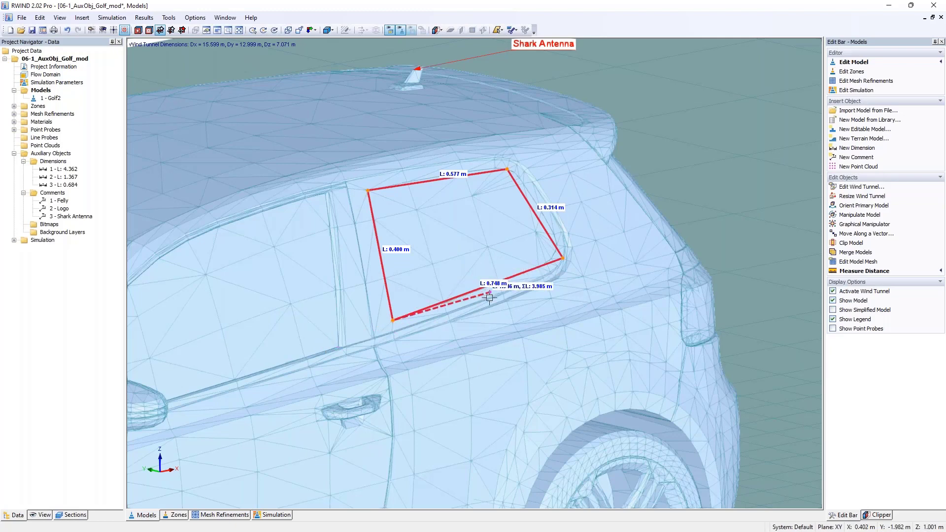
key(Escape)
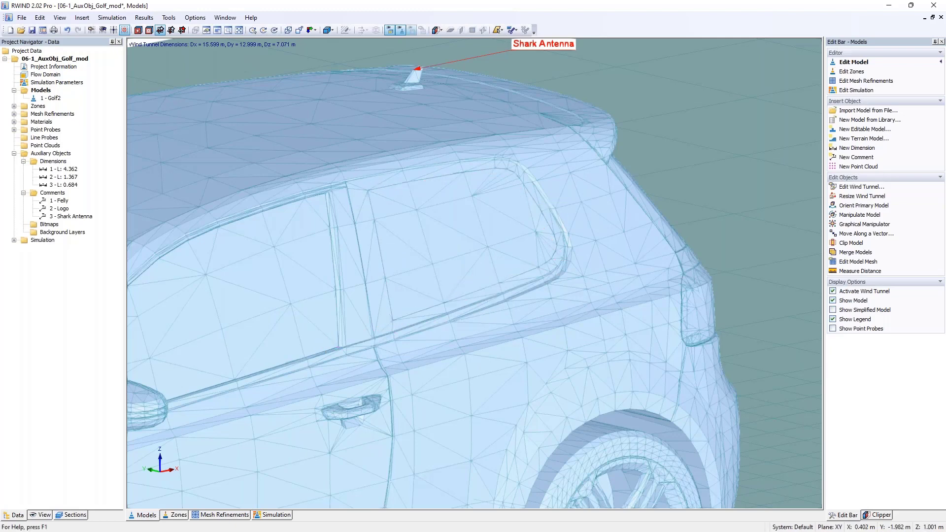
- Measure the distance between two points on the car's rear side window, end the measurement, and view the car
click(847, 275)
click(416, 210)
click(475, 240)
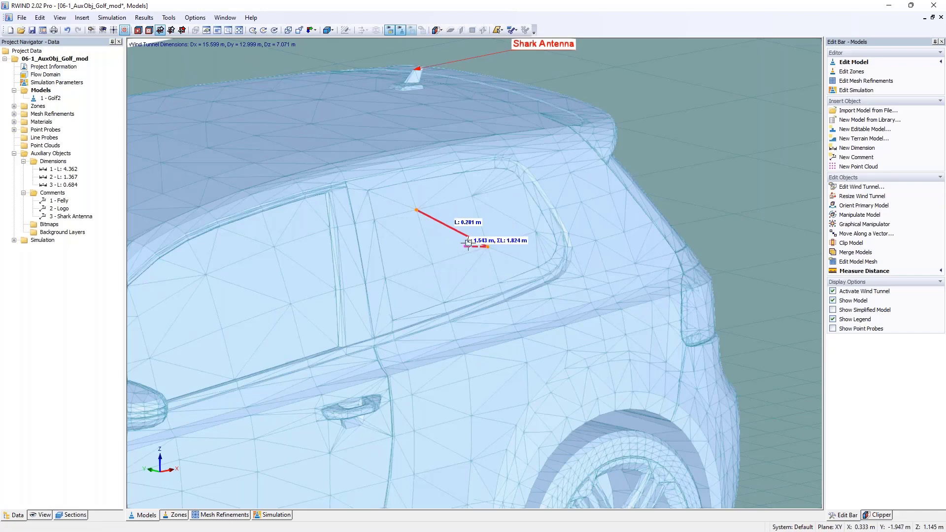
key(Escape)
scroll(468, 243, down, 5)
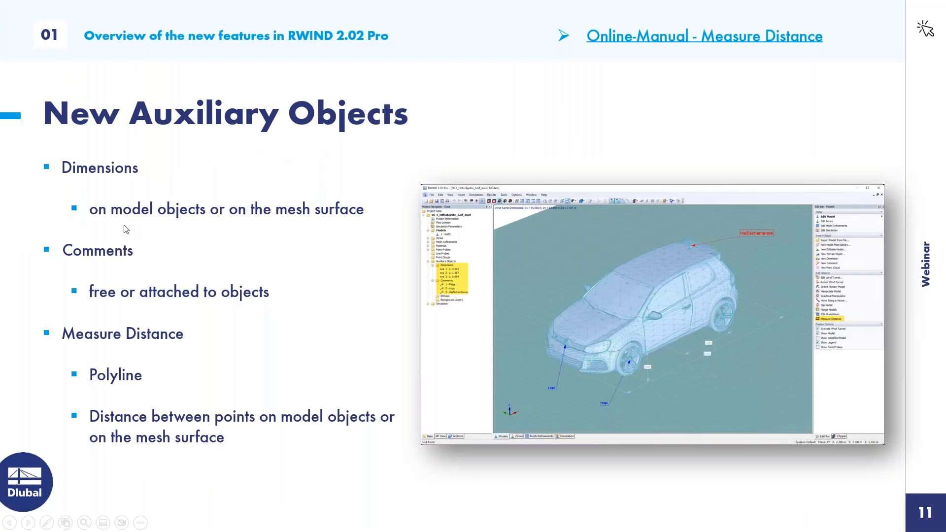
- Advance the presentation to the Graphical Model Editor slide, and switch to RWIND to examine the building block on its terrain
key(Right)
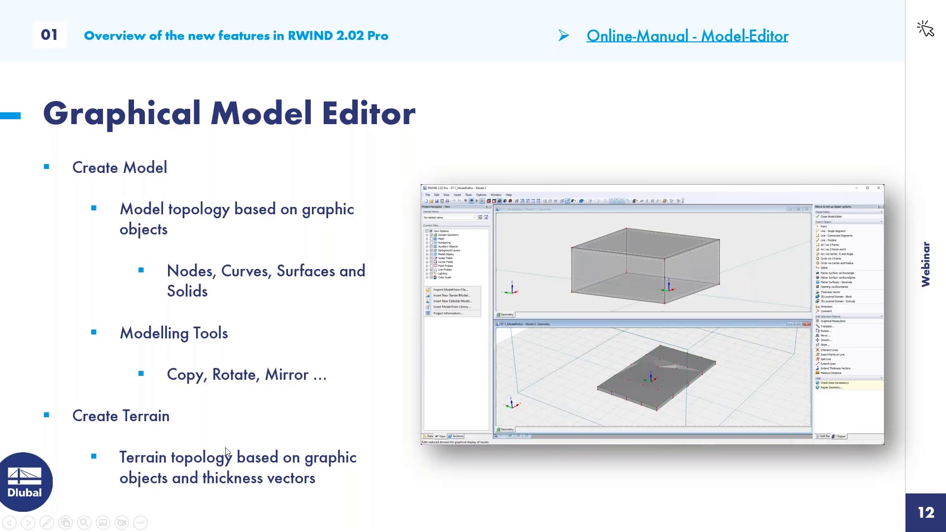
key(alt+Tab)
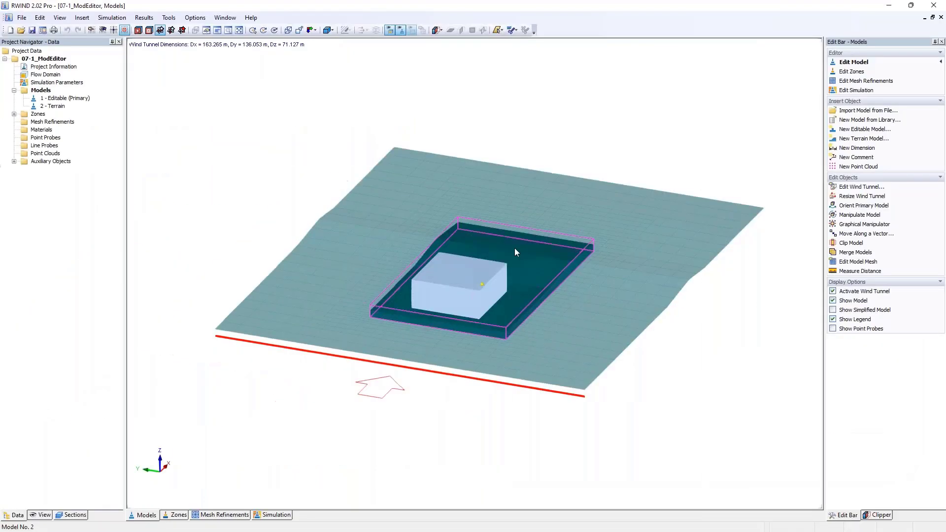
middle_drag(523, 238, 380, 204)
scroll(442, 249, up, 2)
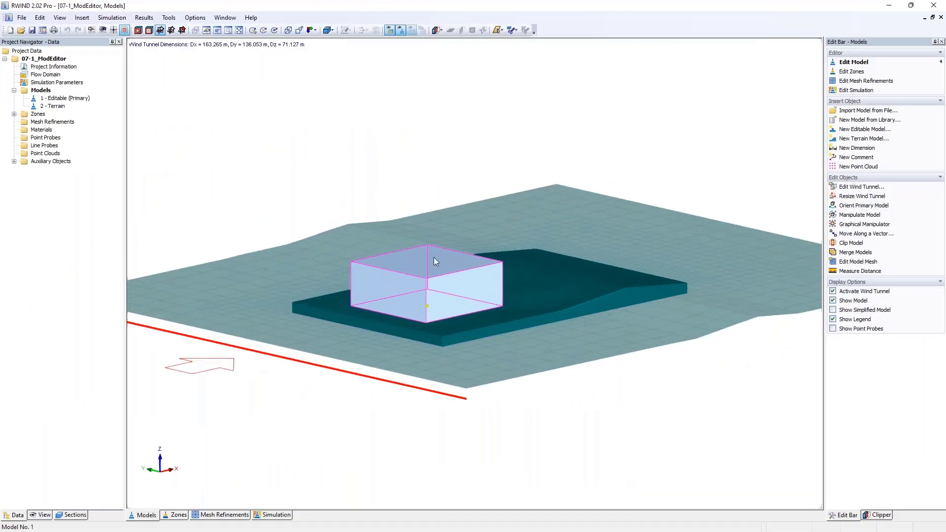
middle_drag(433, 257, 423, 226)
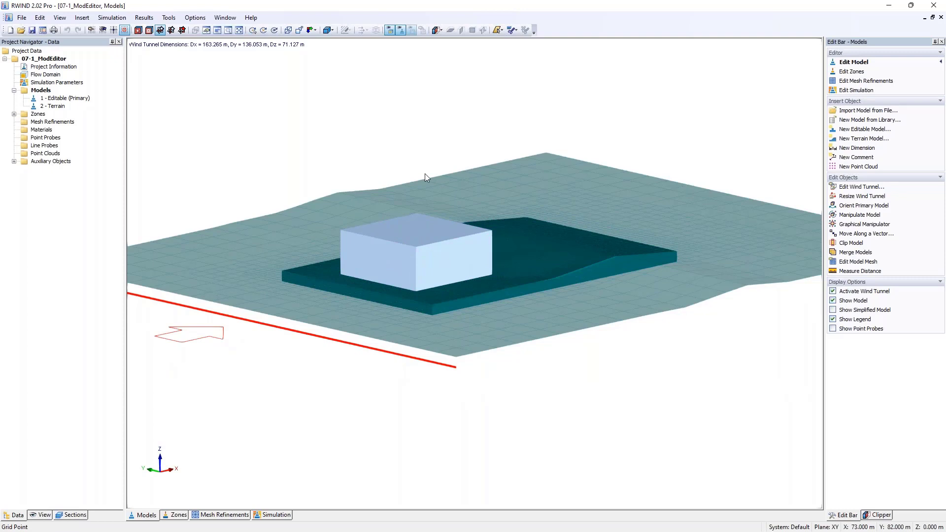
middle_drag(424, 174, 403, 237)
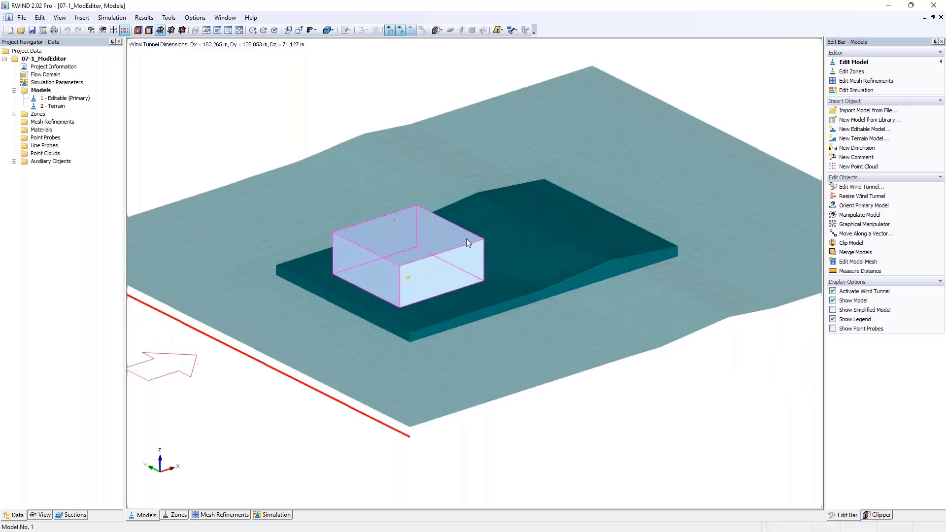
- Open the building block in the Model Editor and view its solid geometry
right_click(41, 91)
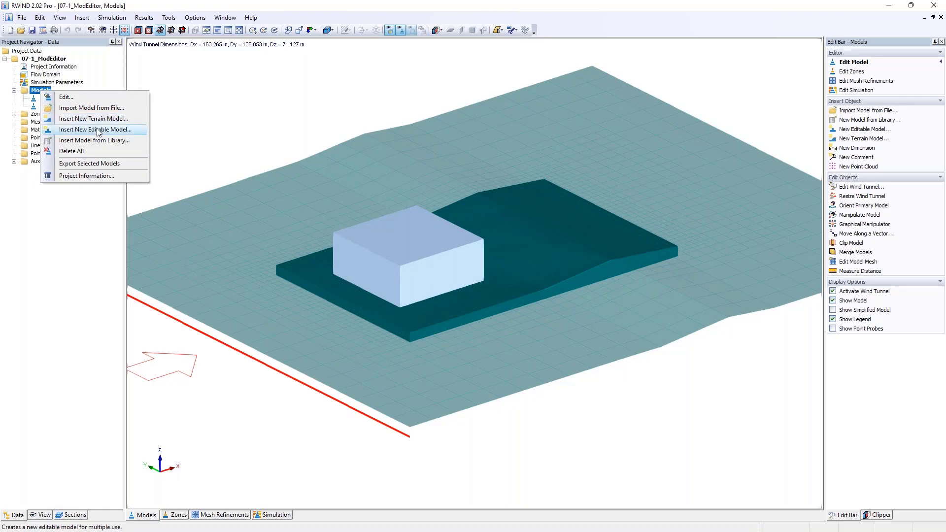
click(397, 236)
right_click(398, 243)
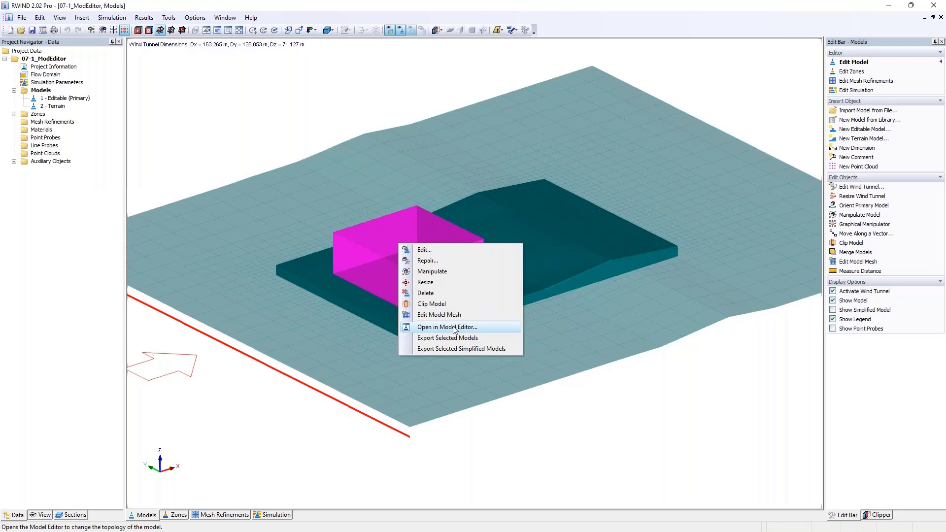
click(433, 327)
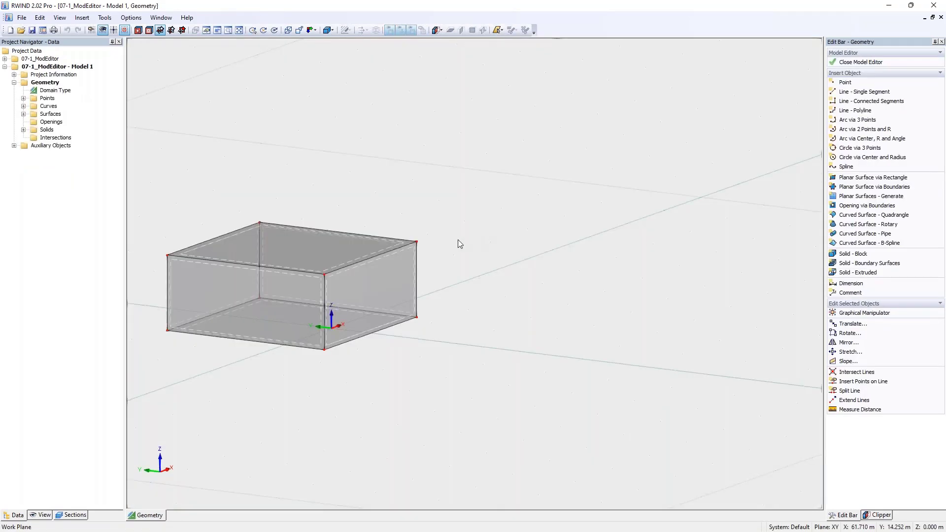
middle_drag(358, 262, 573, 232)
- List the block's solids in the project data and examine the display options available for the Edit Bar
click(24, 130)
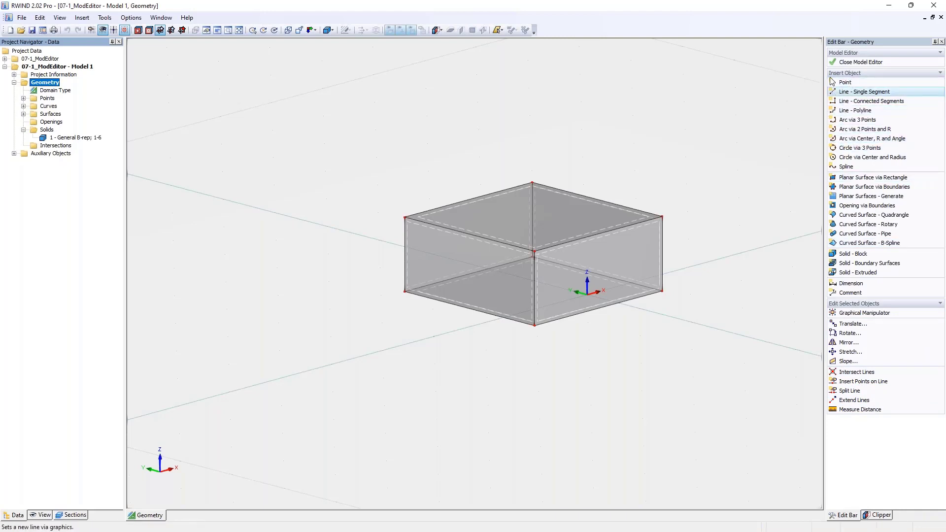
click(61, 18)
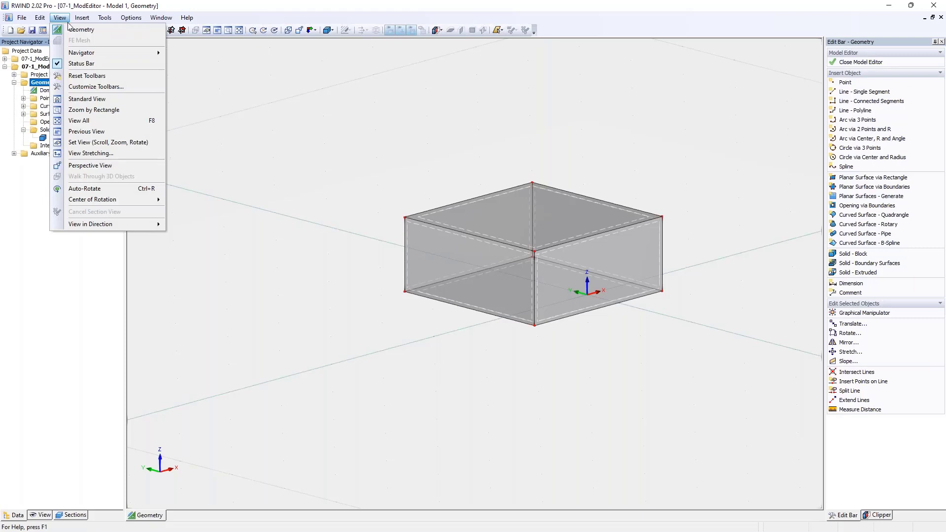
mouse_move(80, 52)
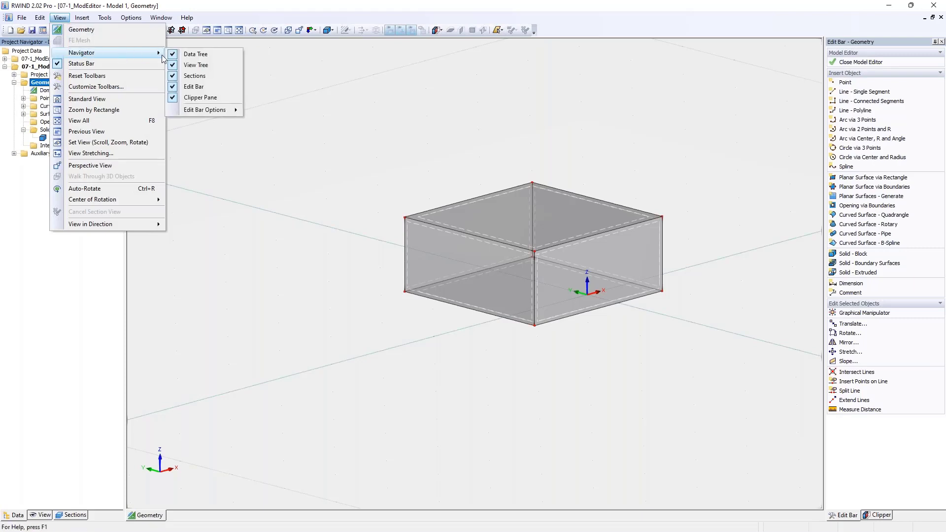
mouse_move(202, 113)
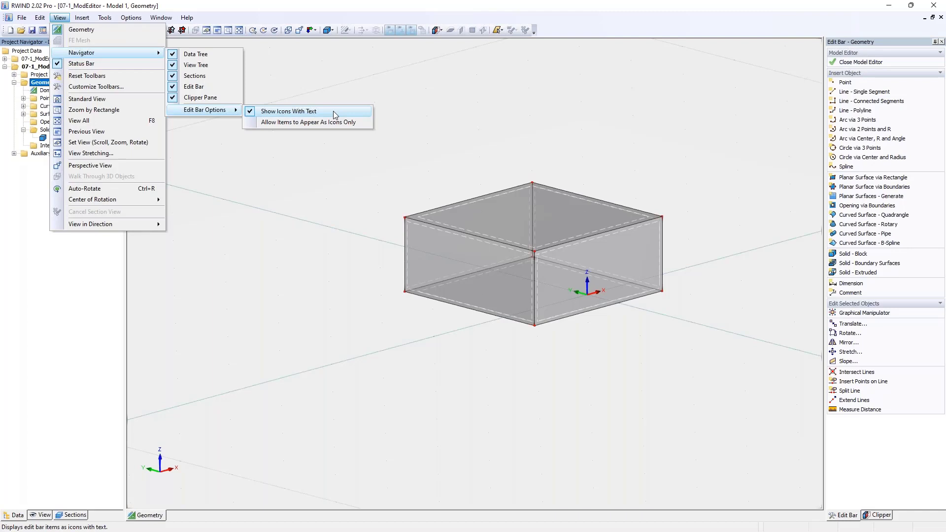
click(418, 122)
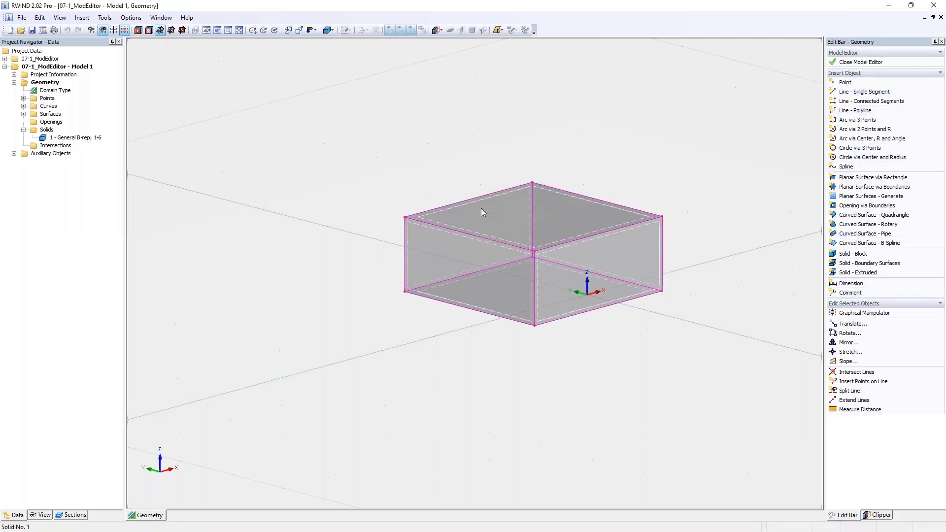
- Try moving the block's rear top corner outward, and undo the move
drag(534, 182, 656, 113)
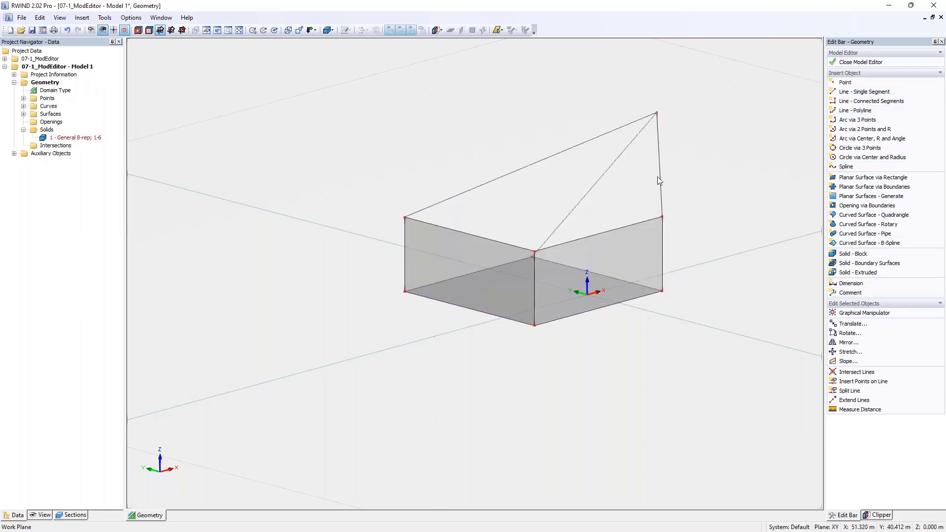
key(ctrl+z)
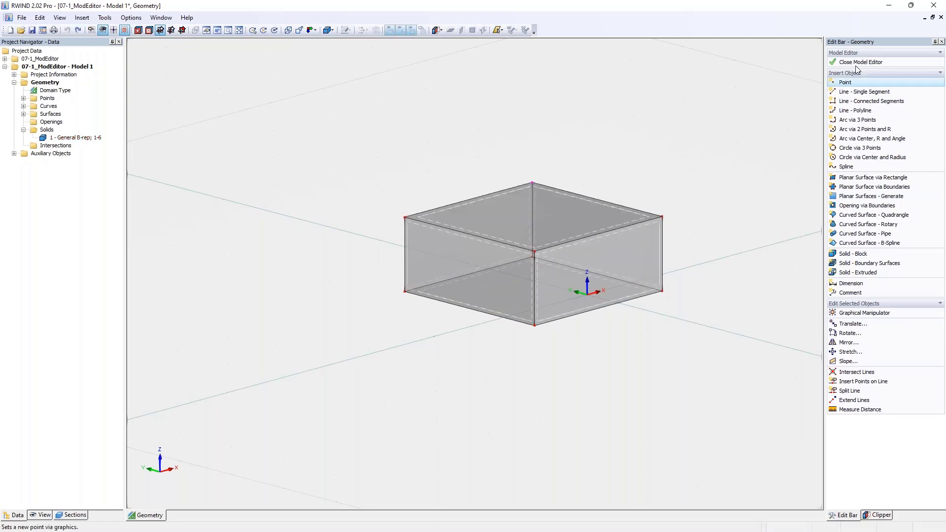
- Close the block's Model Editor without saving the changes, and open the terrain model in the Model Editor
click(874, 66)
click(481, 291)
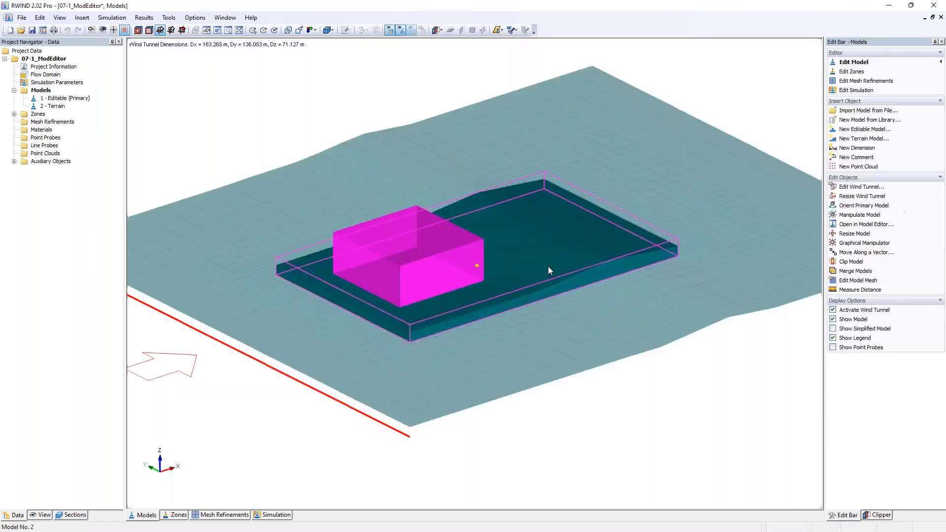
click(548, 270)
right_click(57, 107)
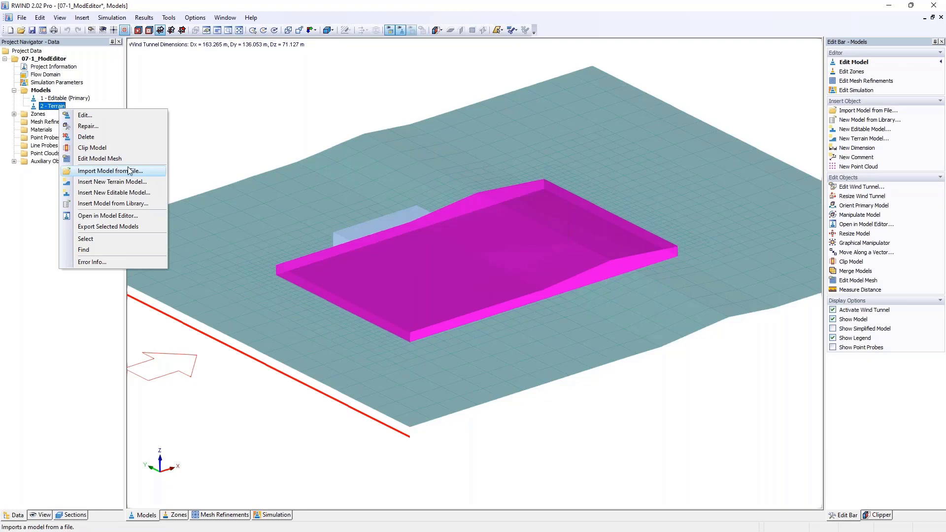
click(425, 208)
right_click(524, 280)
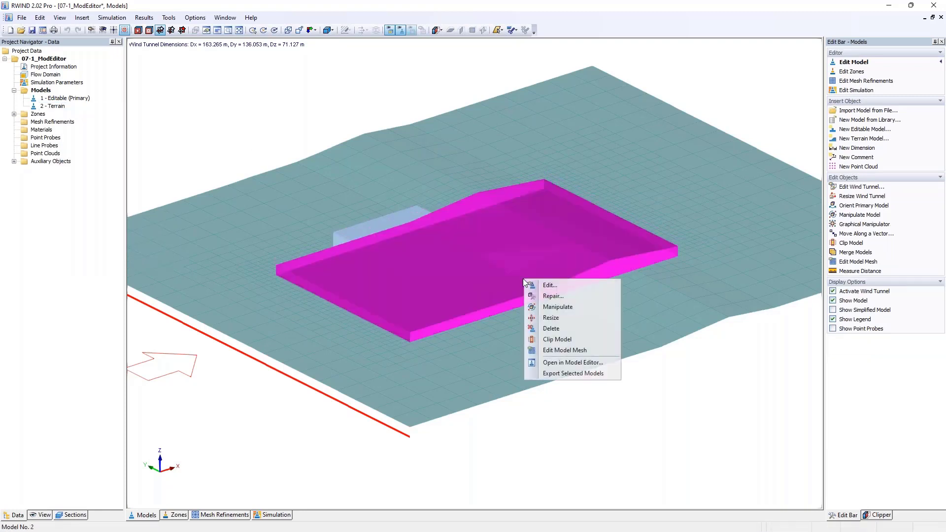
click(569, 362)
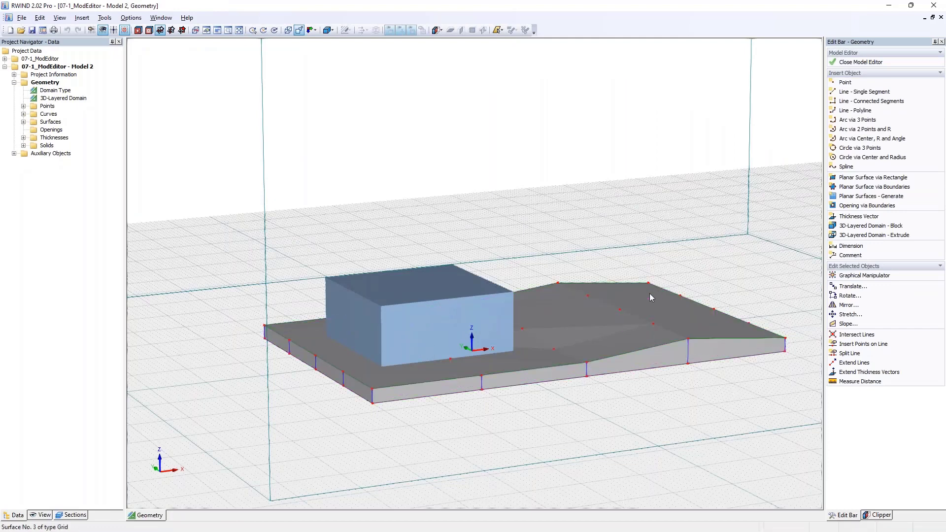
- Set the Z coordinate of terrain point 34, in the front part of the ridge, to 6 m
ctrl+middle_drag(651, 297, 621, 380)
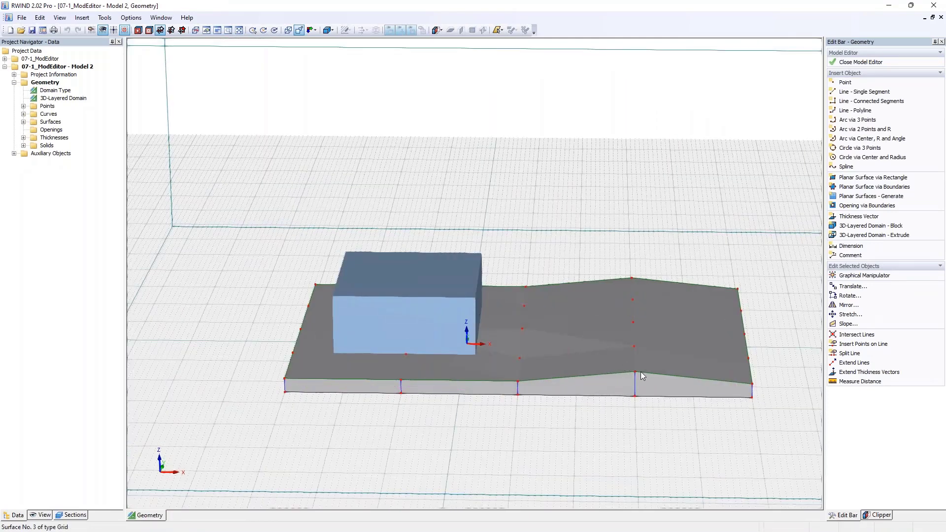
click(639, 295)
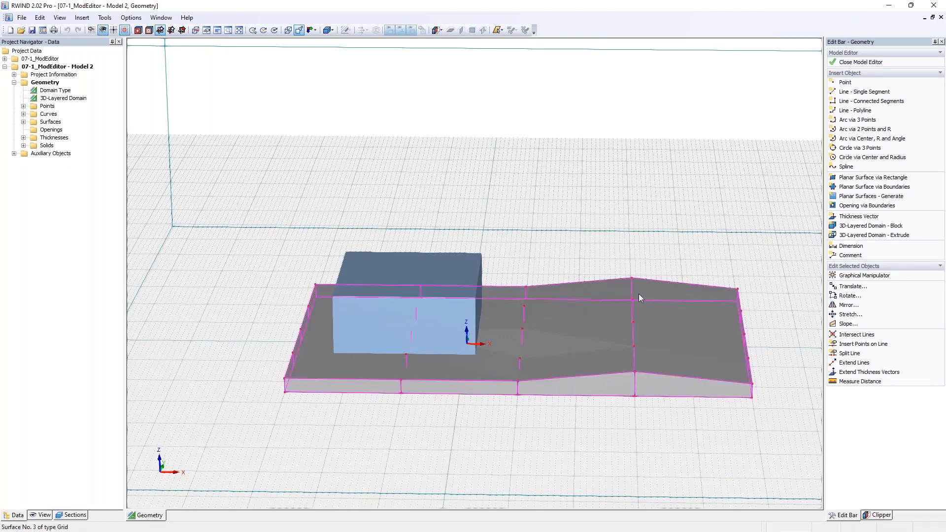
ctrl+middle_drag(639, 295, 585, 263)
scroll(470, 381, up, 3)
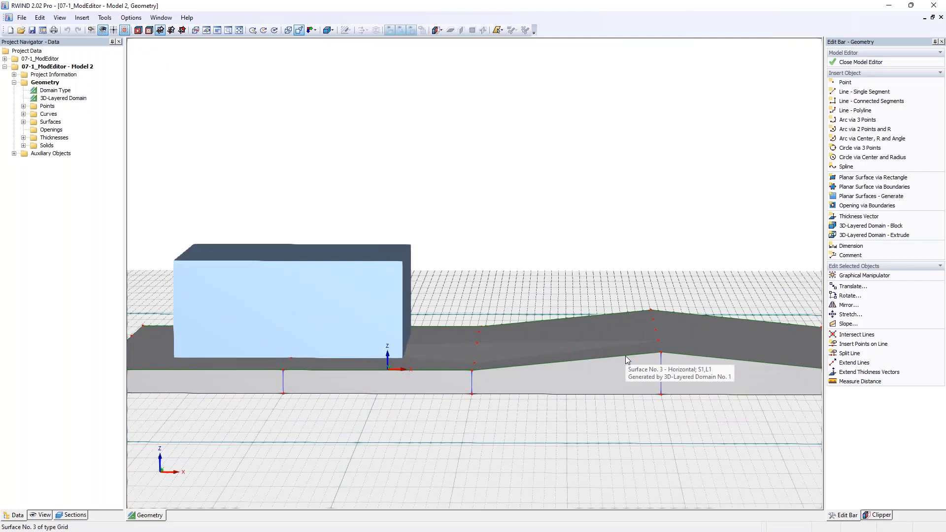
ctrl+middle_drag(625, 355, 571, 326)
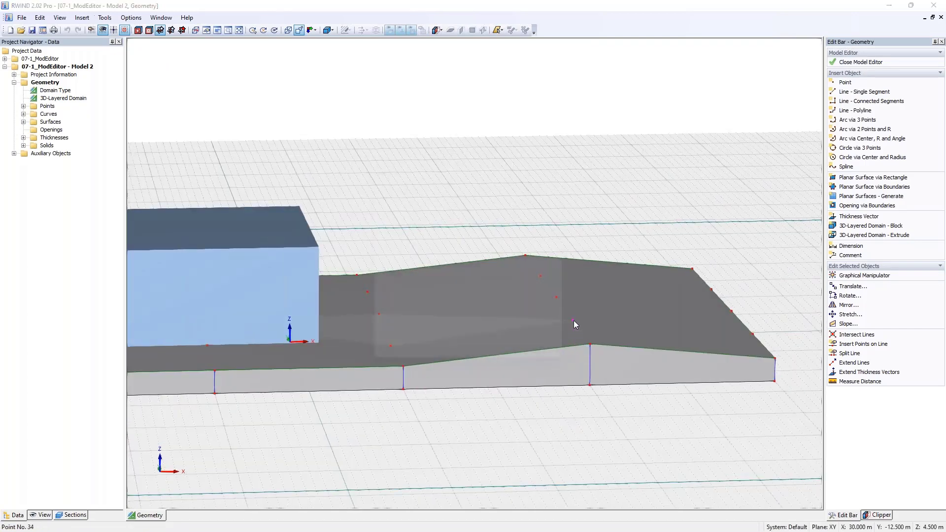
double_click(573, 320)
double_click(444, 287)
text(6)
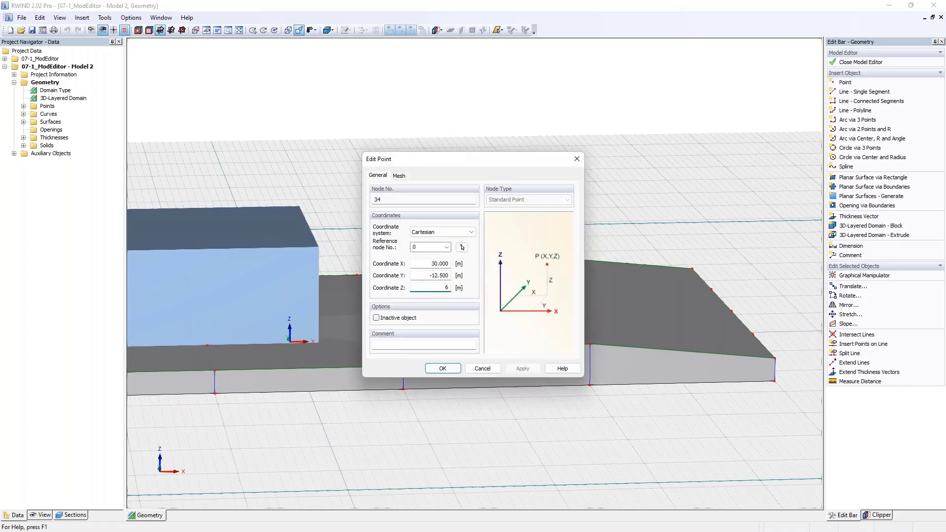
click(445, 369)
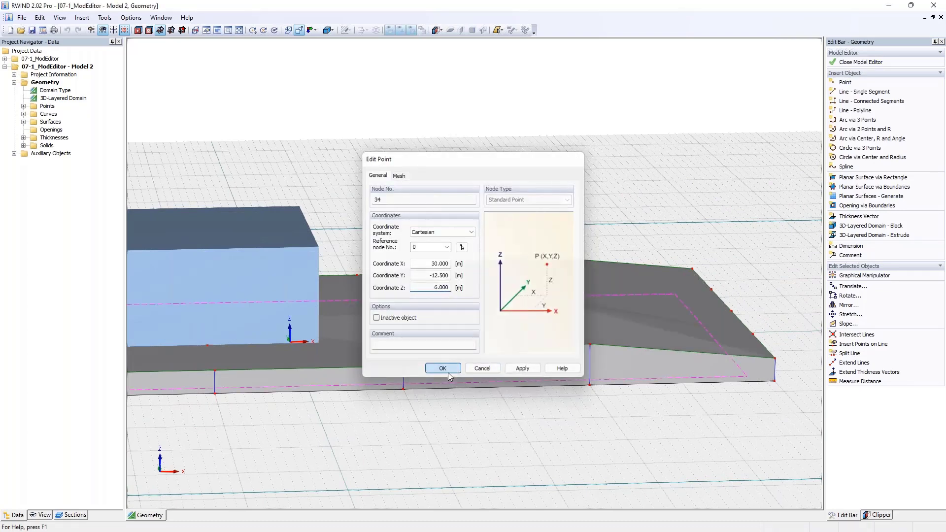
- Set the Z coordinate of terrain point 44, in the rear part of the ridge, to 20 m
ctrl+middle_drag(628, 334, 577, 300)
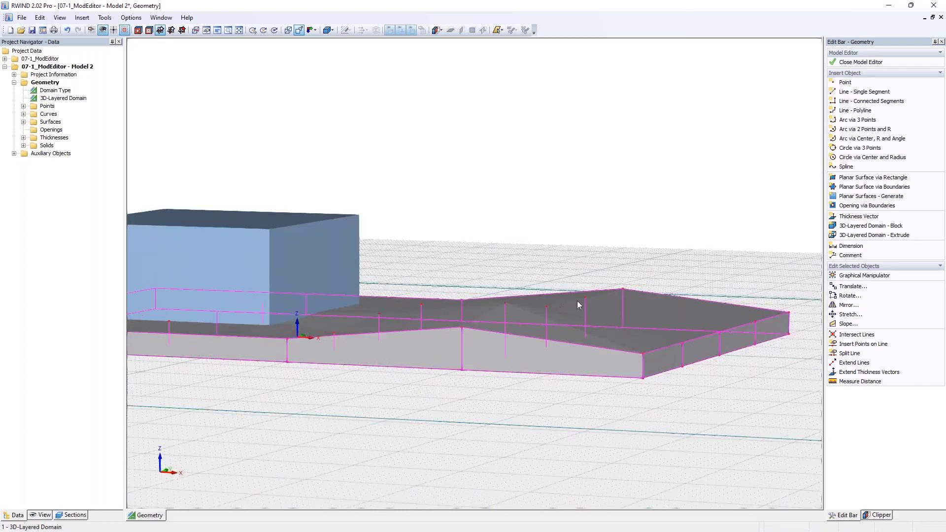
double_click(585, 298)
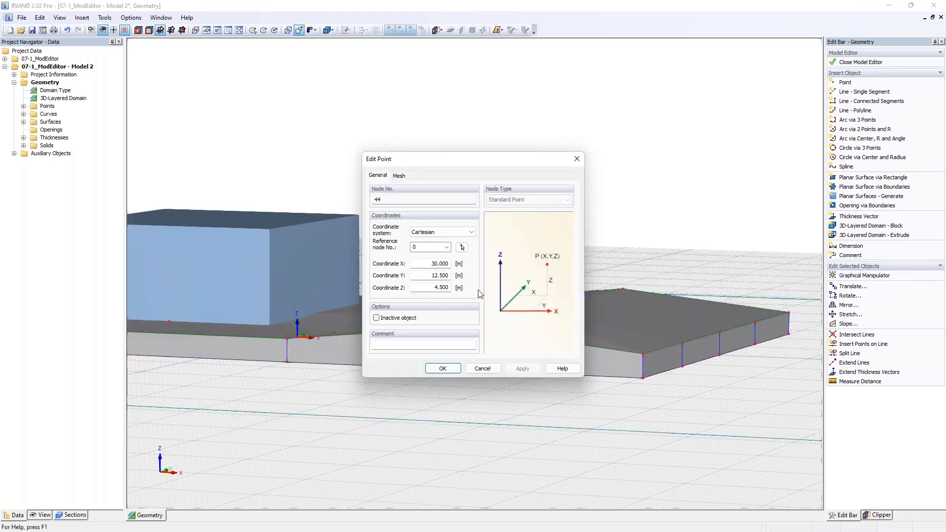
drag(426, 287, 485, 294)
text(20)
key(Return)
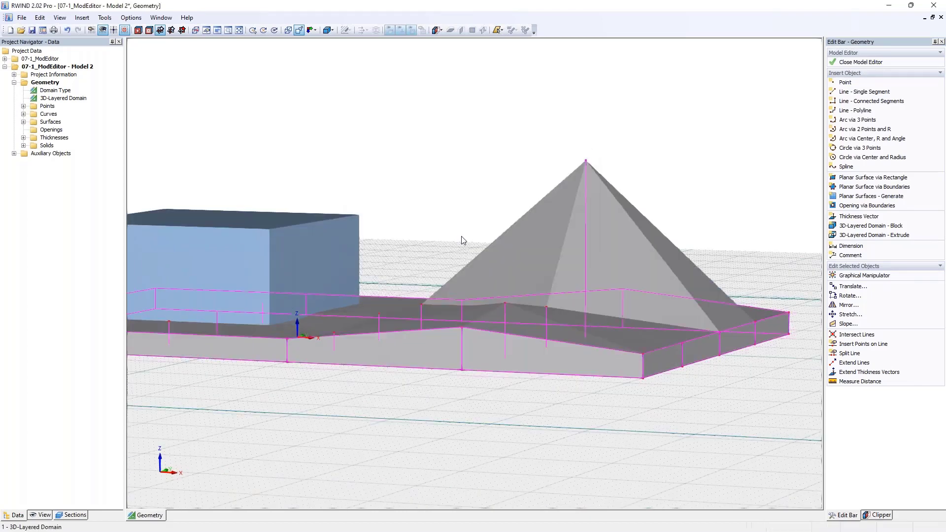
ctrl+middle_drag(448, 200, 610, 267)
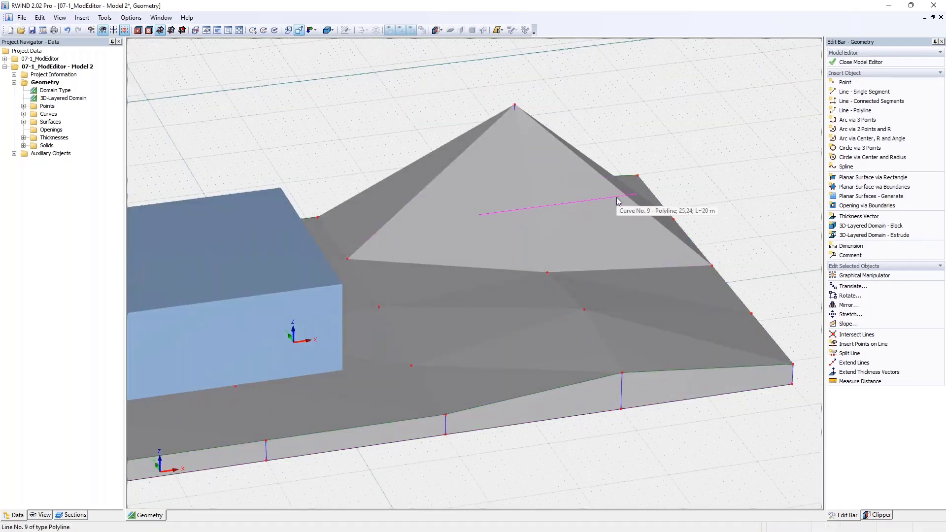
- Close the Model Editor, saving the terrain changes, and open the terrain model's general settings
click(860, 62)
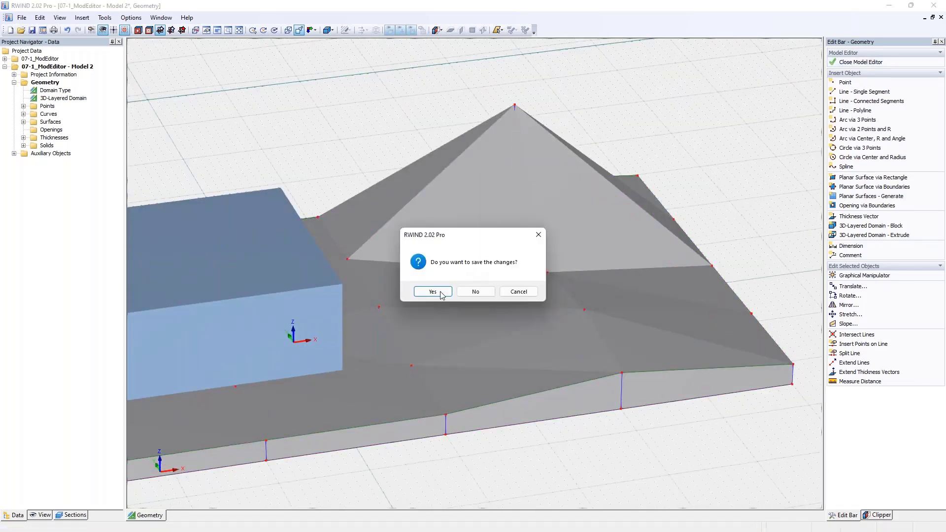
click(441, 293)
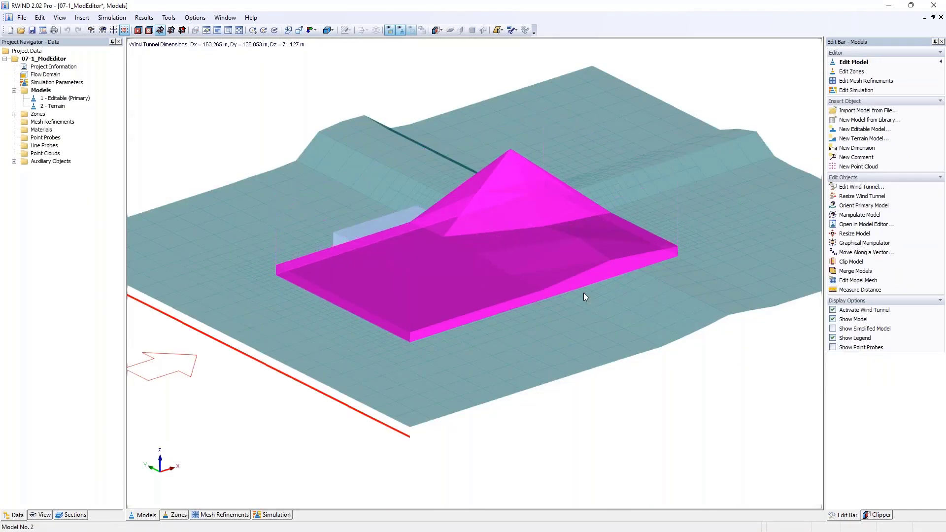
click(596, 321)
ctrl+middle_drag(596, 321, 512, 285)
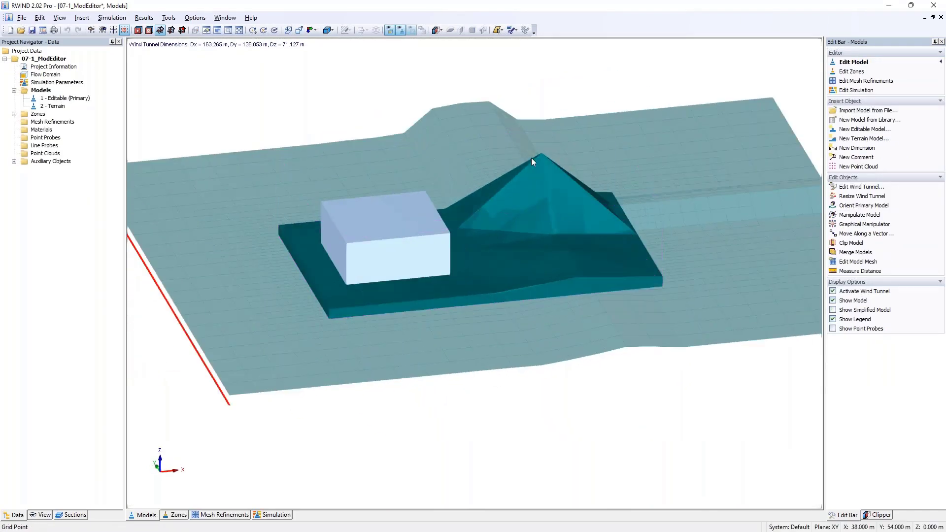
double_click(562, 238)
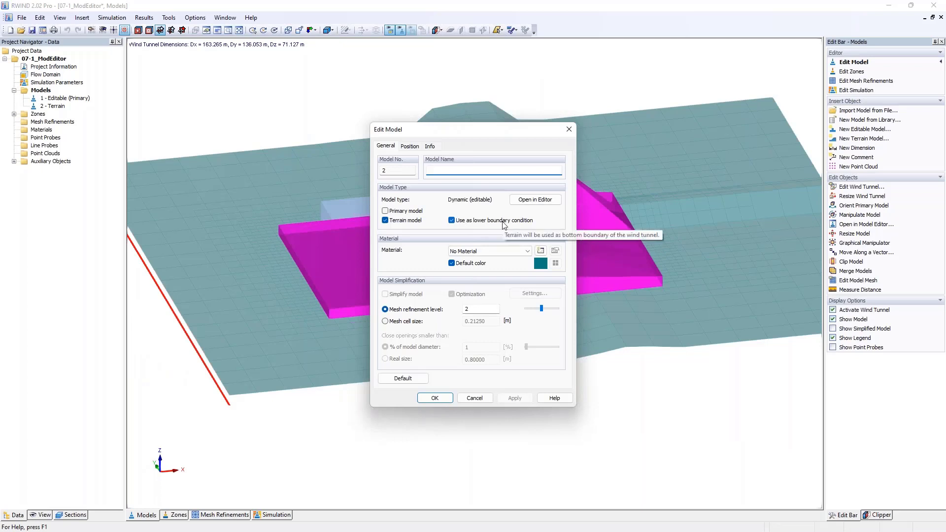
- Close the terrain model's settings without changes and close the 07-1_ModEditor project without saving
click(569, 129)
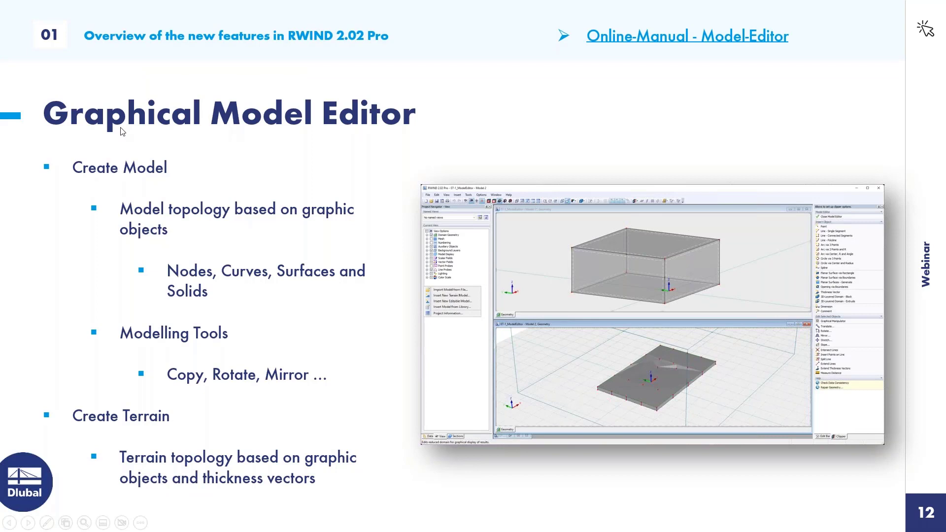
key(alt+Tab)
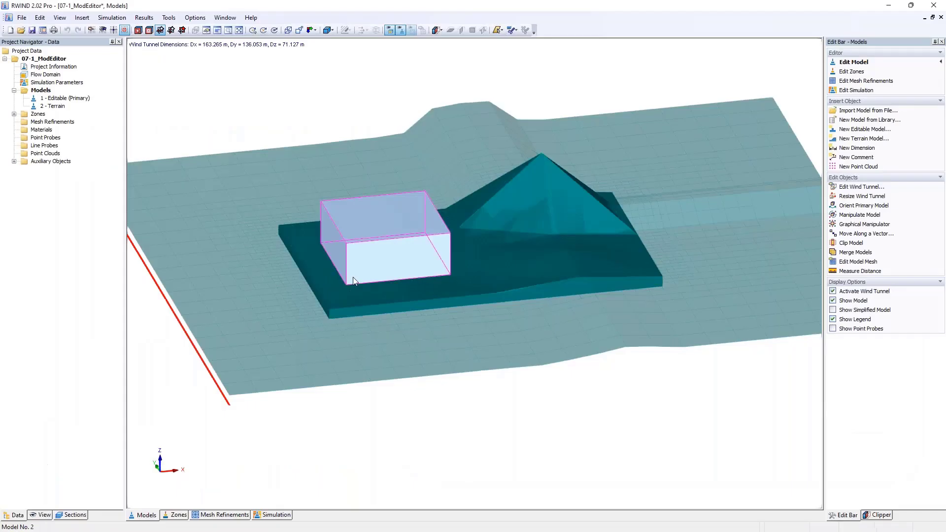
click(940, 17)
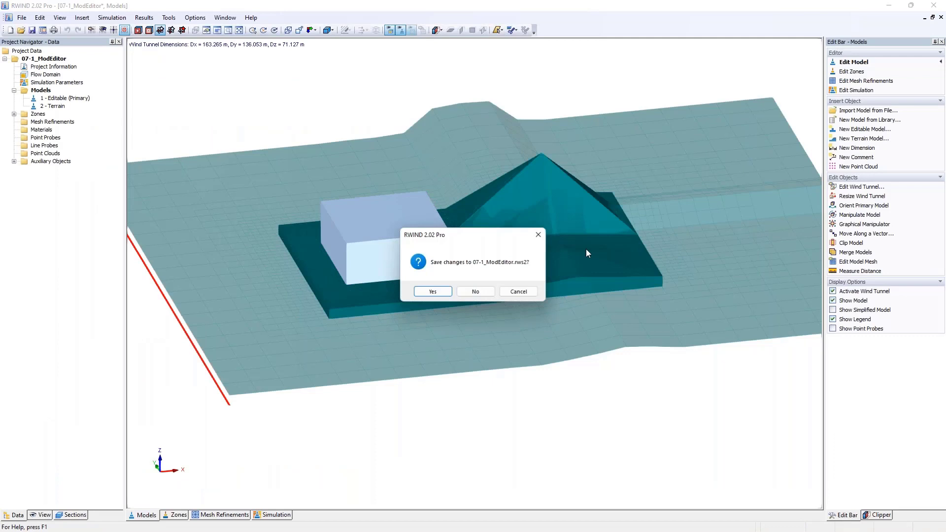
click(467, 291)
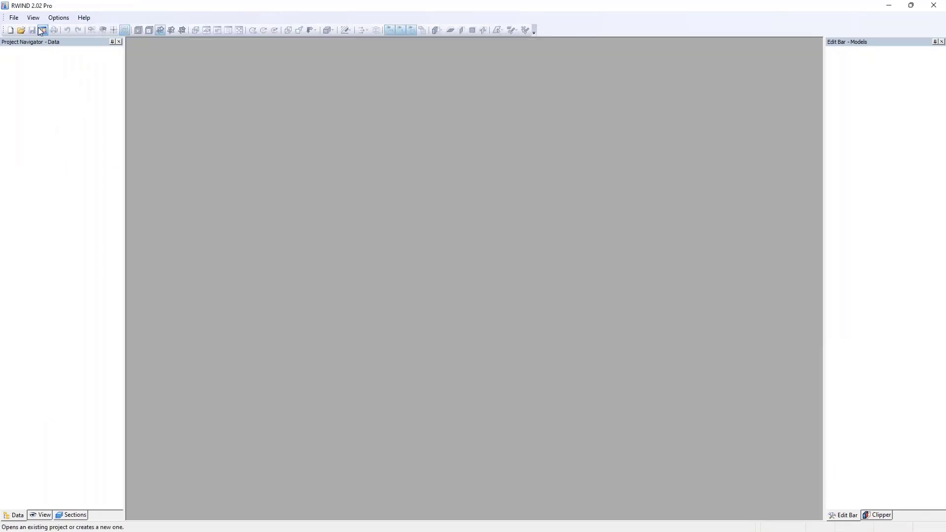
- Create a new project named 221208_Solar in the 221208_Webinar project group, accepting the default wind tunnel dimensions
click(9, 31)
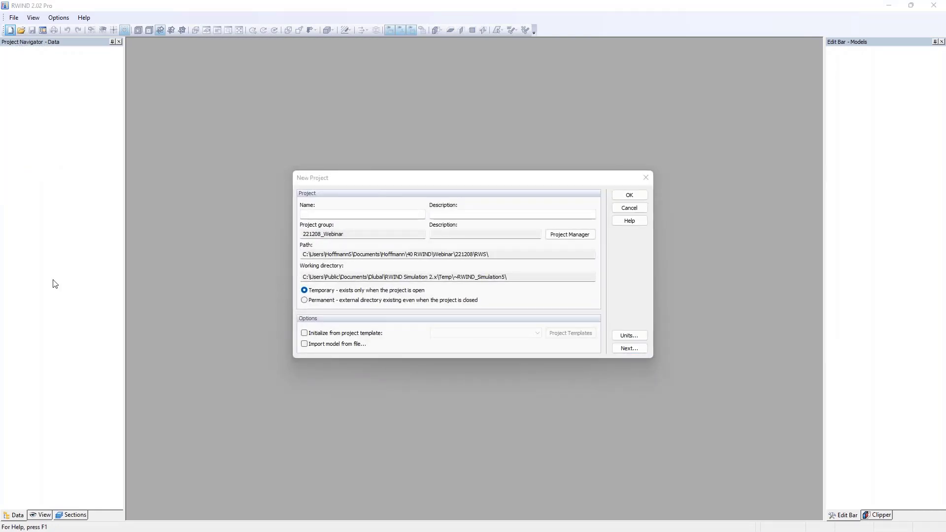
click(389, 180)
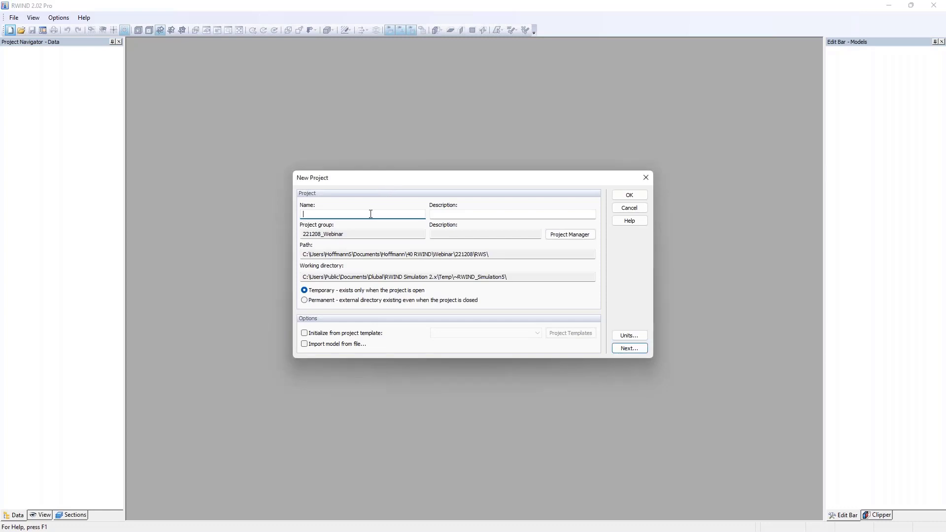
text(221208)
text(_Solar)
click(628, 195)
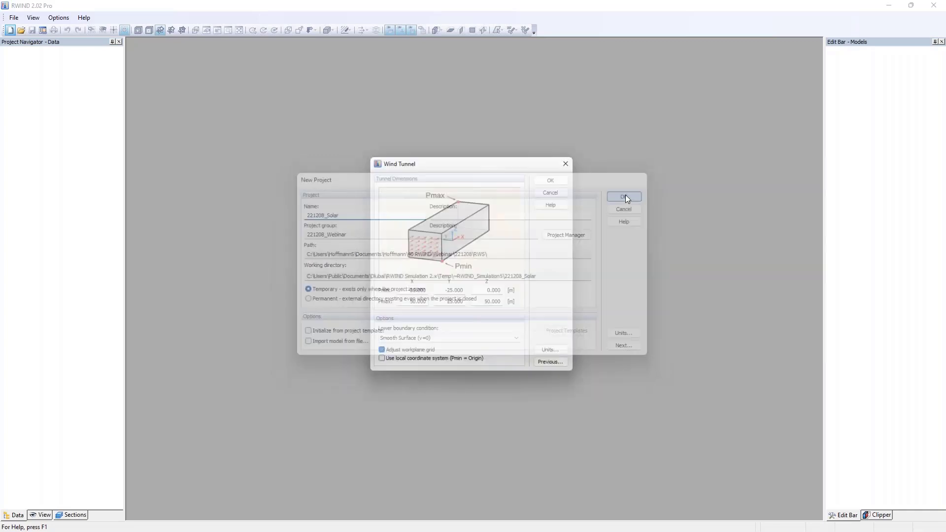
drag(400, 293, 436, 297)
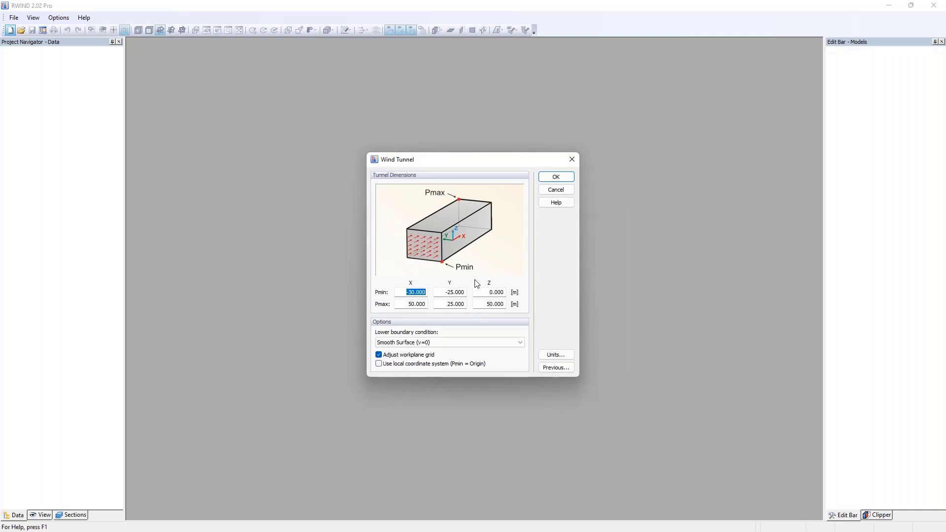
click(549, 177)
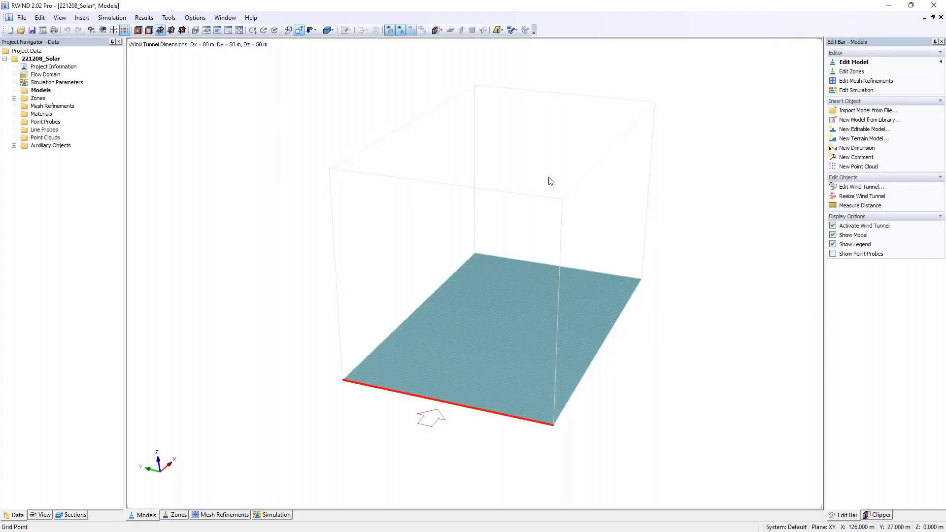
- Create a new model named Solar08 in the Demo model library with the 3D - General domain type and default workspace
ctrl+middle_drag(527, 285, 451, 288)
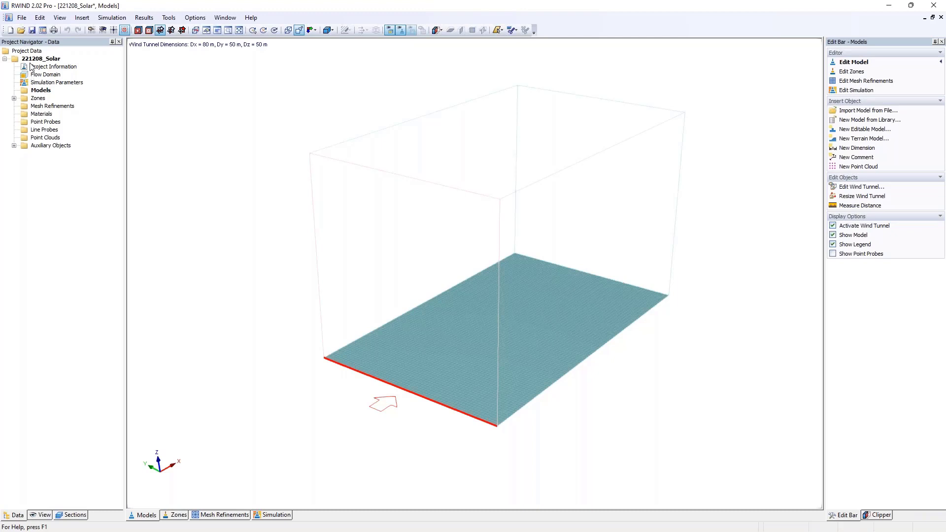
click(23, 17)
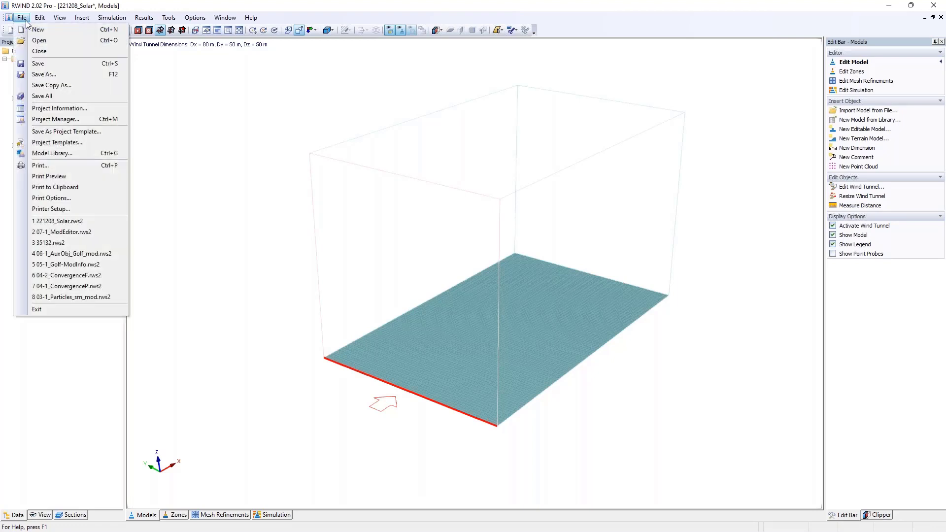
click(64, 155)
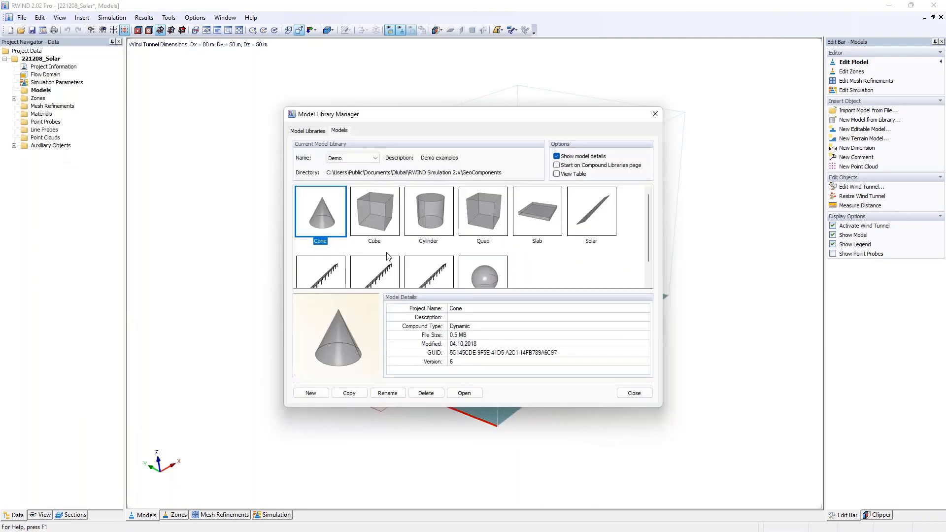
click(599, 217)
click(411, 275)
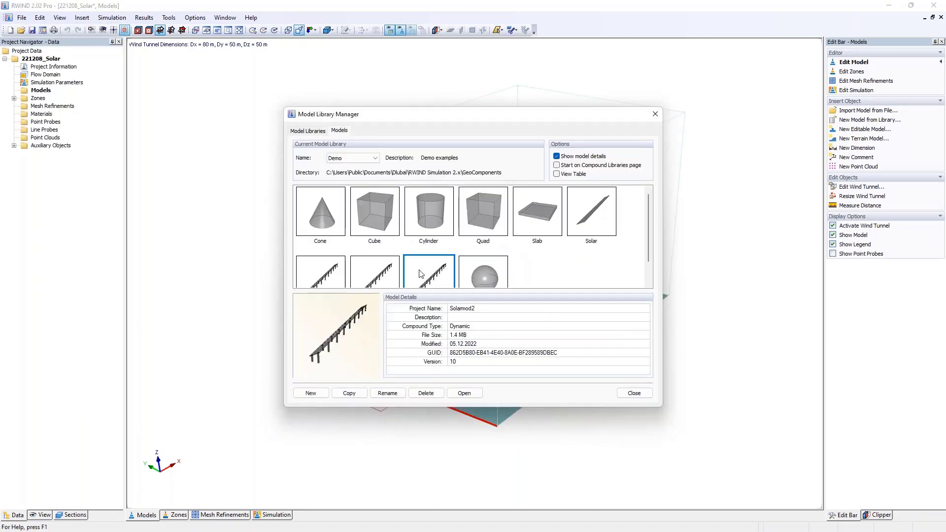
scroll(450, 253, up, 1)
click(526, 216)
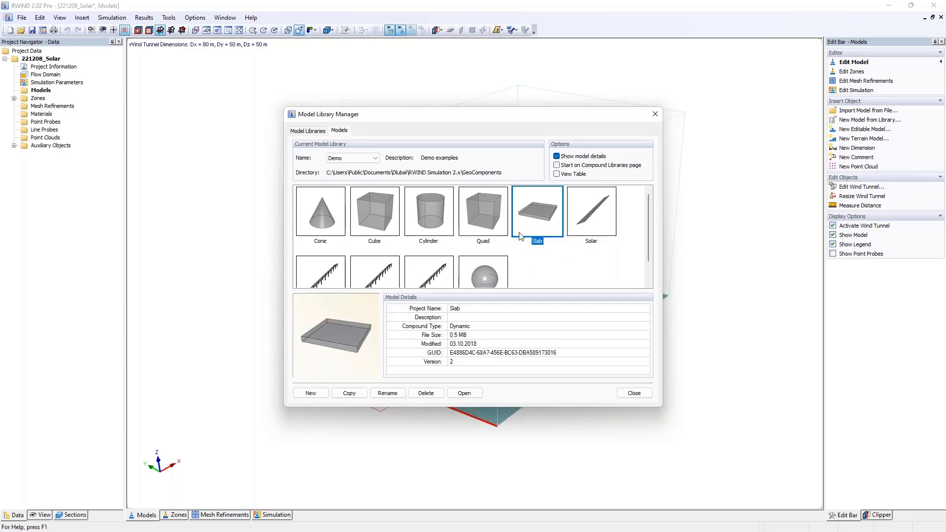
click(303, 394)
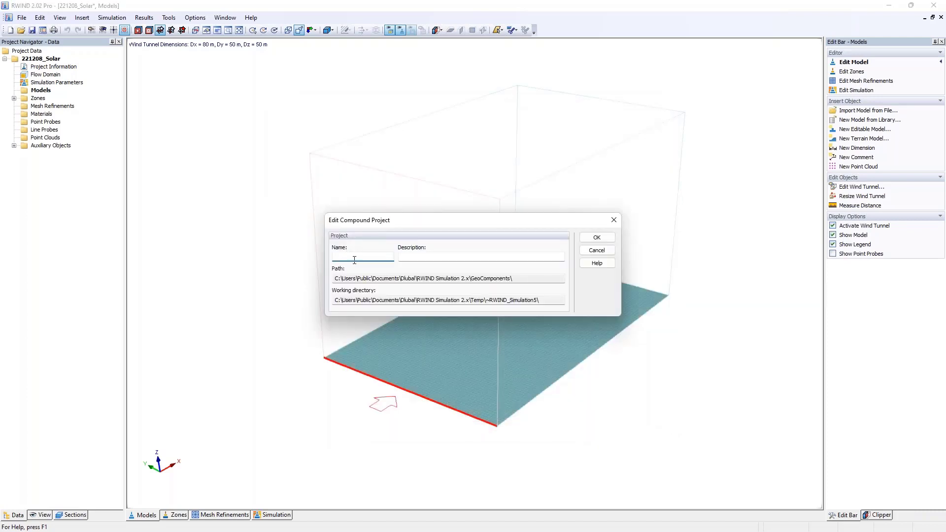
text(Solar08)
drag(360, 259, 316, 264)
click(594, 237)
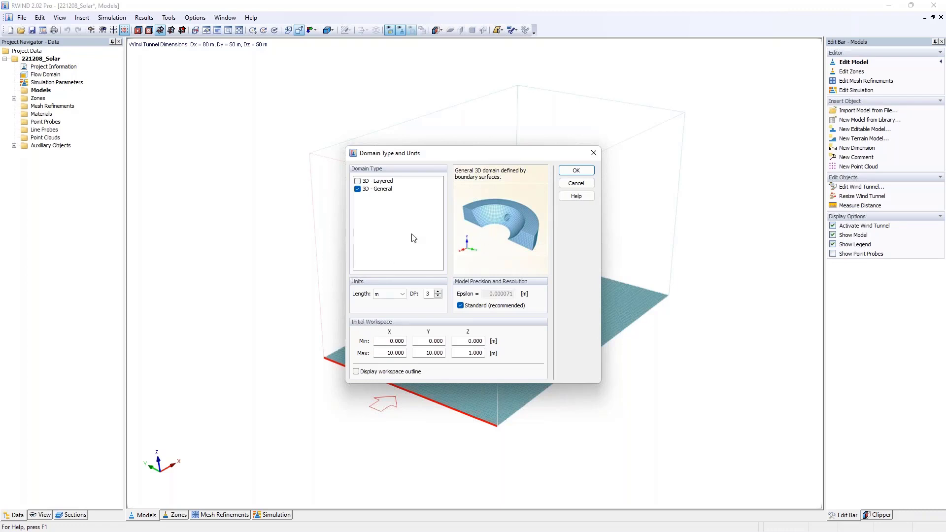
click(574, 171)
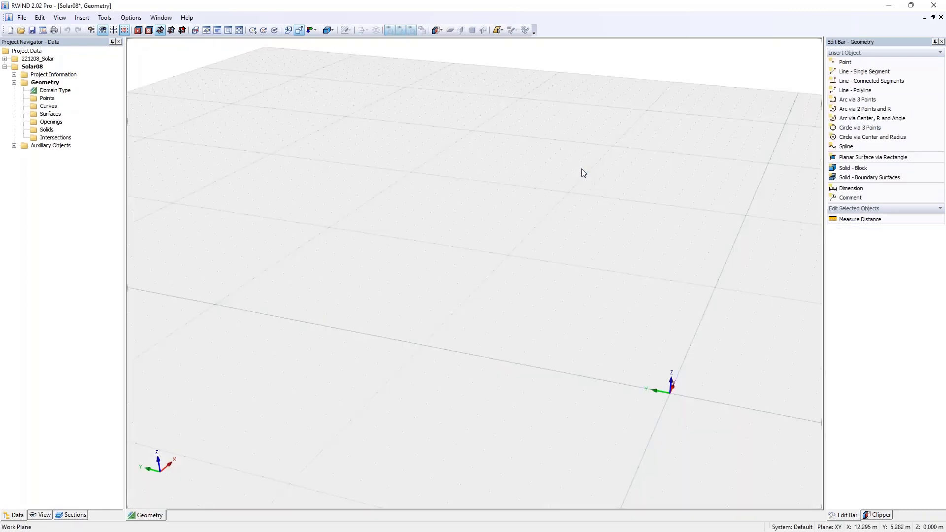
- Set the grid point spacing of the XY work plane to 1 m in both directions
scroll(582, 172, down, 3)
middle_drag(582, 172, 401, 200)
click(300, 30)
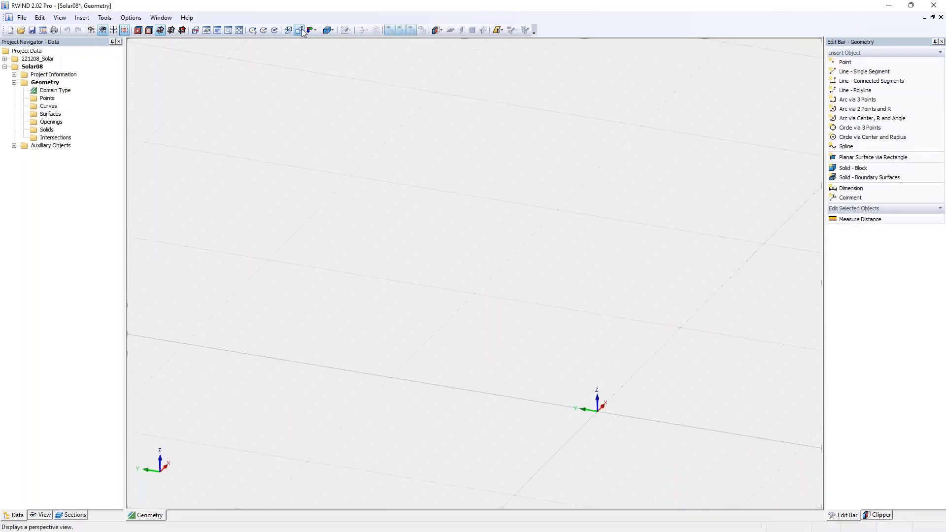
scroll(450, 173, down, 3)
middle_drag(449, 173, 369, 148)
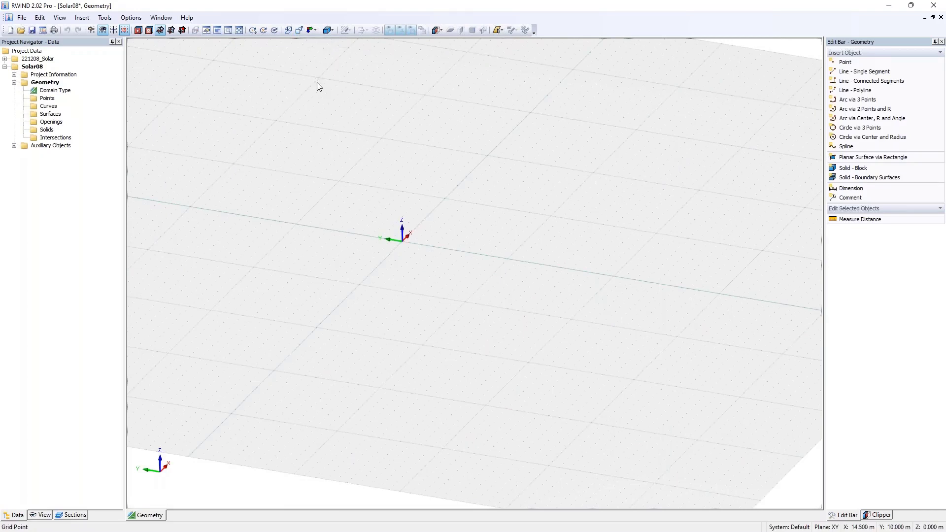
click(94, 31)
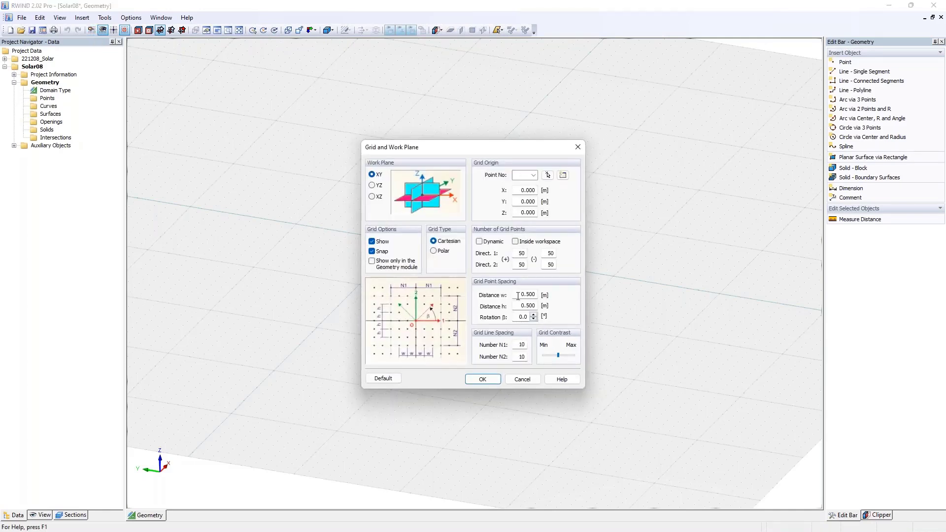
double_click(519, 294)
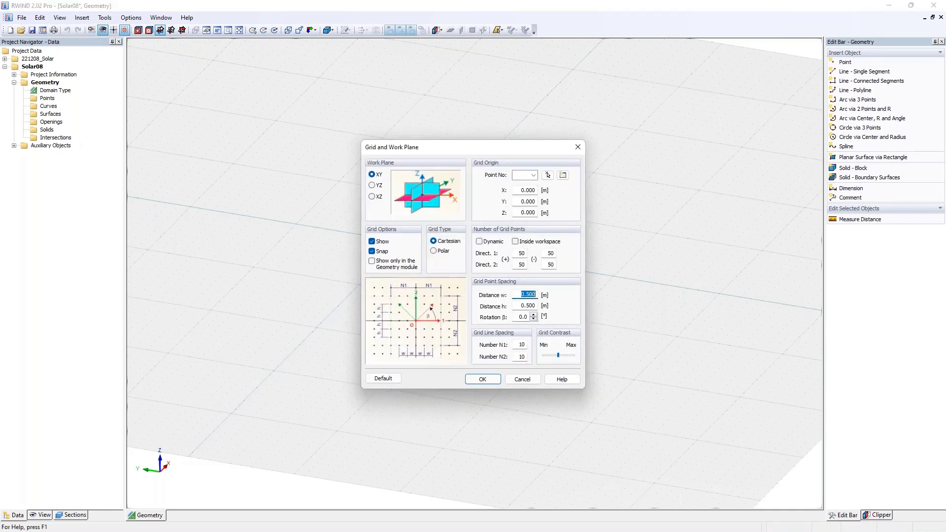
text(1)
double_click(532, 306)
text(1)
click(526, 294)
click(482, 380)
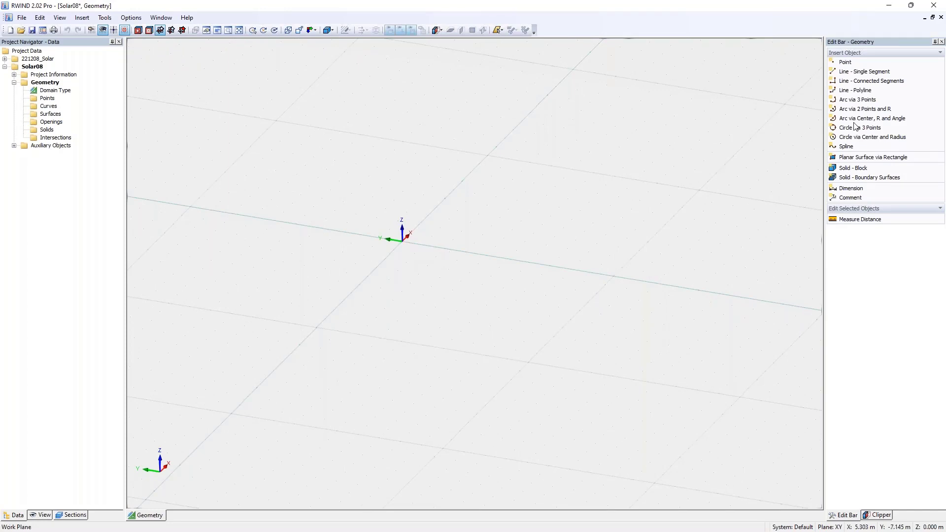
- Draw a closed rectangle of connected line segments from the origin, 2 m along X and 1 m along negative Y
click(865, 83)
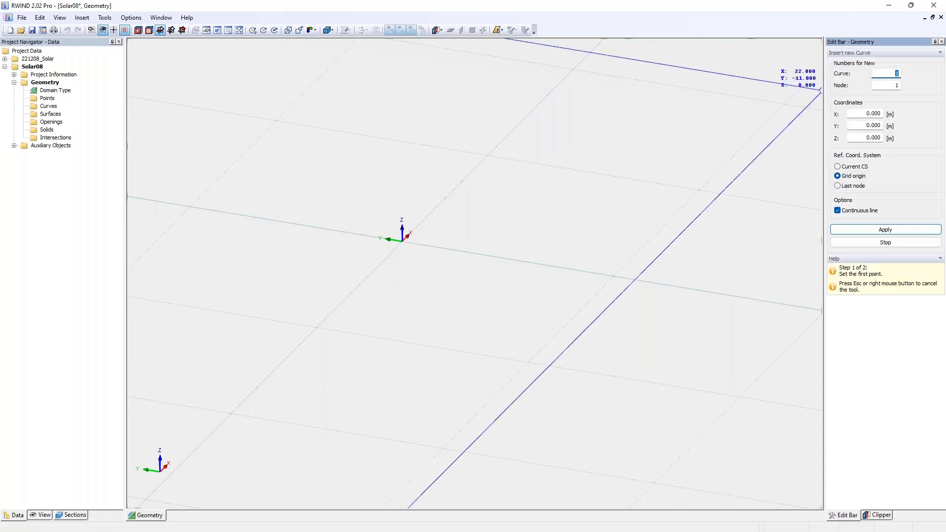
scroll(446, 228, up, 2)
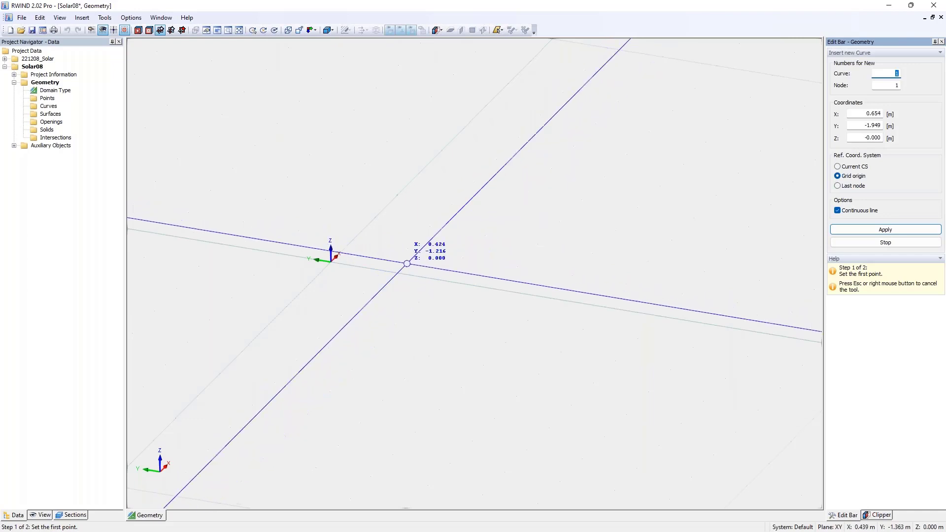
click(330, 261)
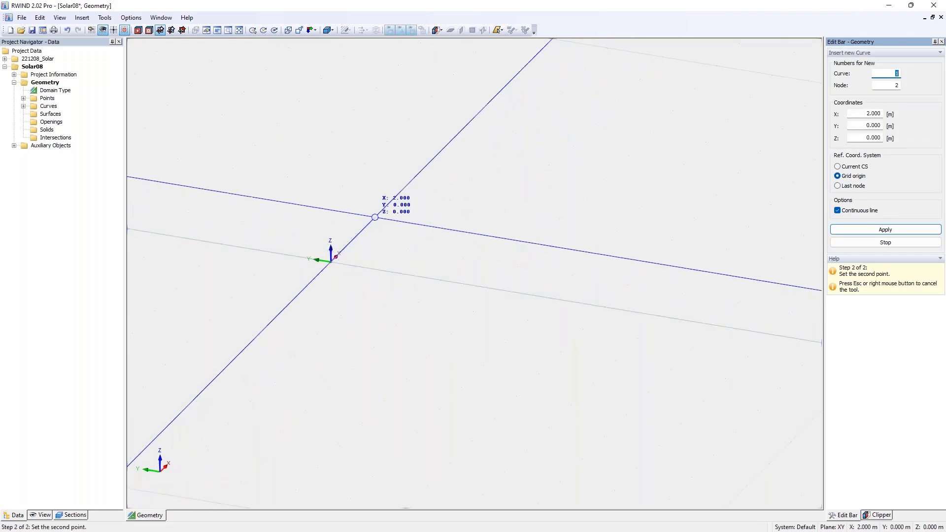
click(375, 216)
click(430, 226)
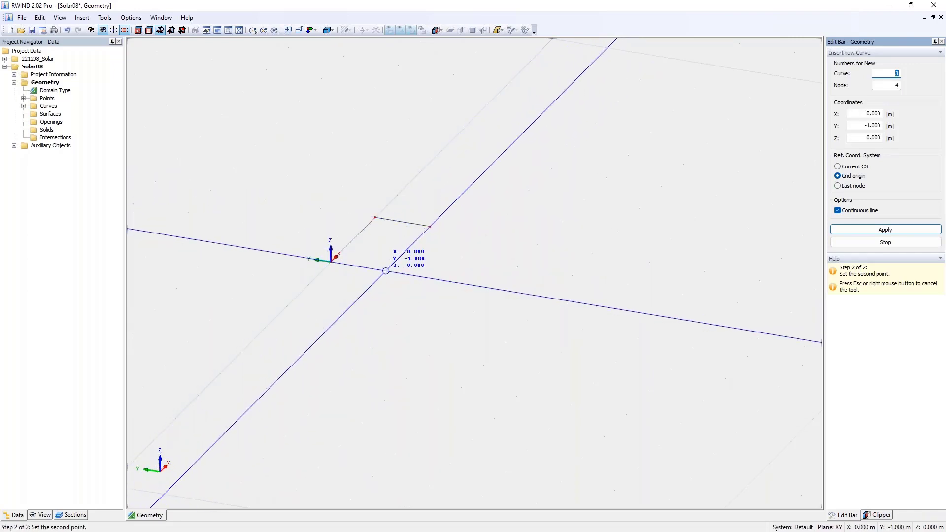
click(386, 270)
click(330, 261)
right_click(321, 256)
right_click(403, 243)
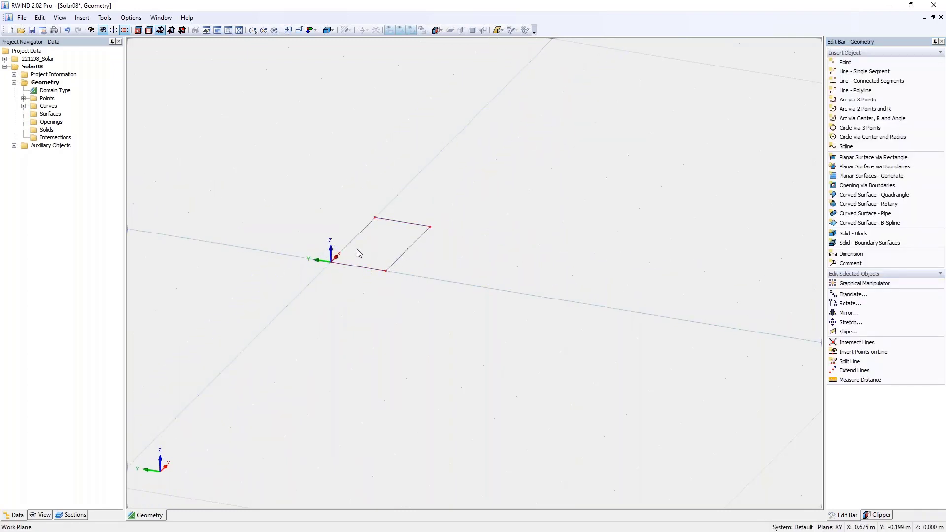
- Translate the rectangle's far short edge in the negative X direction to shorten the outline, without making copies
click(389, 223)
scroll(431, 258, up, 4)
middle_drag(431, 258, 513, 279)
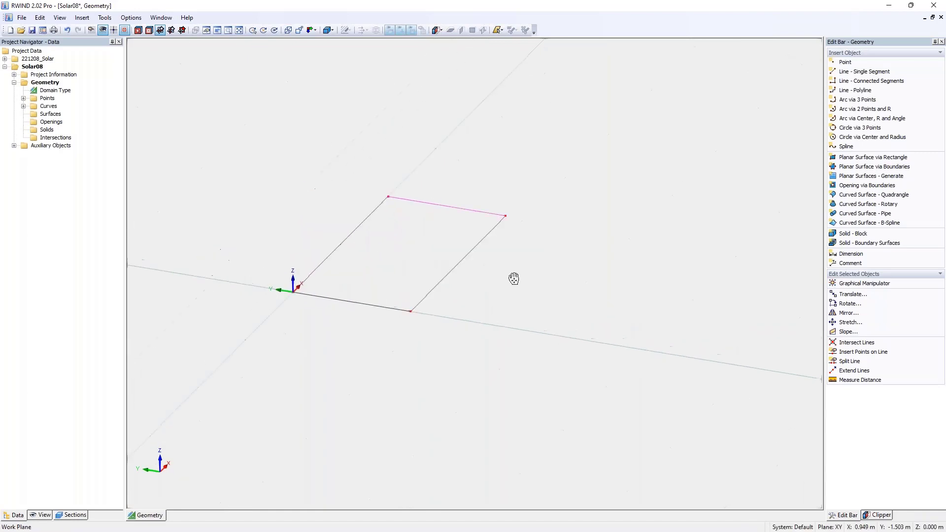
click(852, 295)
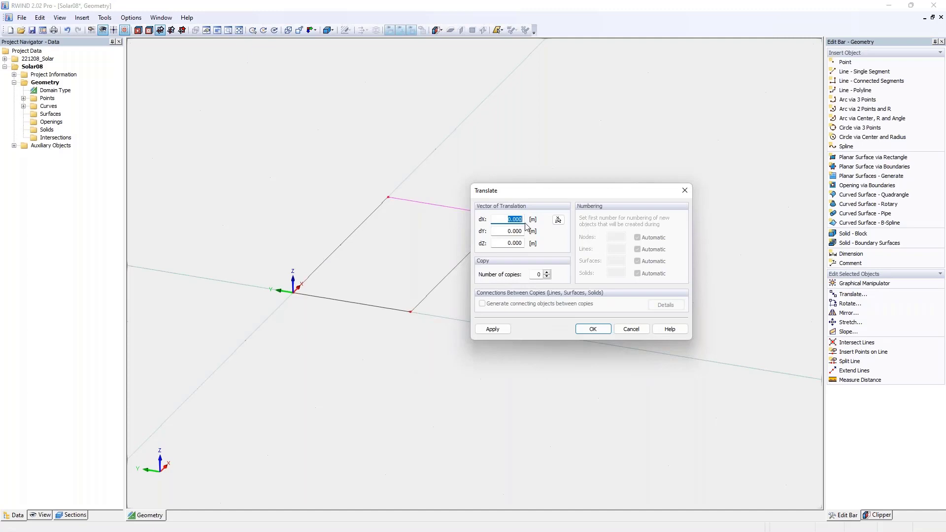
text(-)
key(Tab)
key(Tab)
click(594, 328)
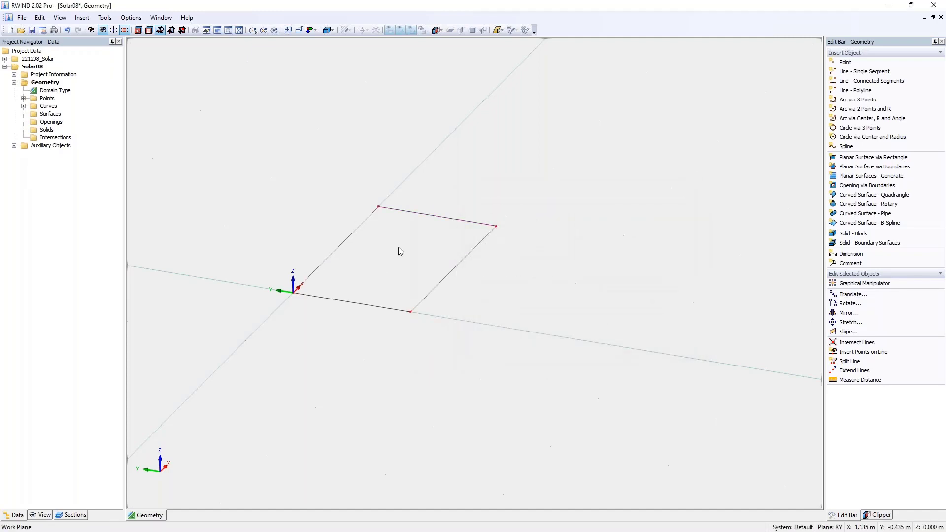
- Translate the rectangle's long edge opposite the origin by -0.2 m in Y to widen the outline
click(352, 233)
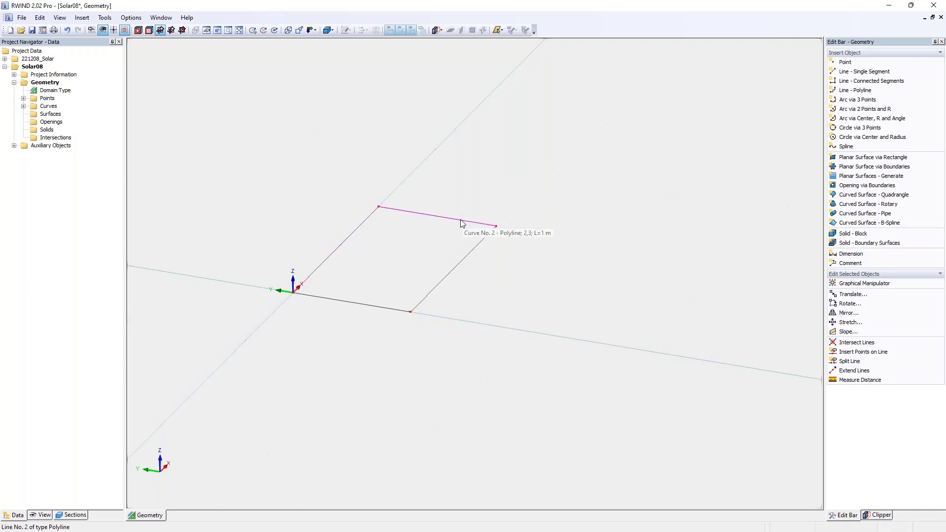
click(469, 253)
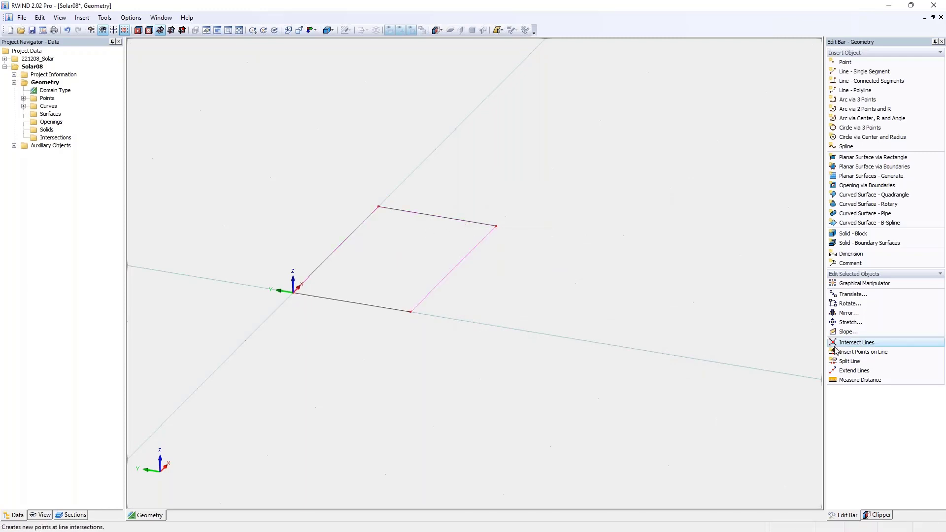
click(868, 296)
text(0)
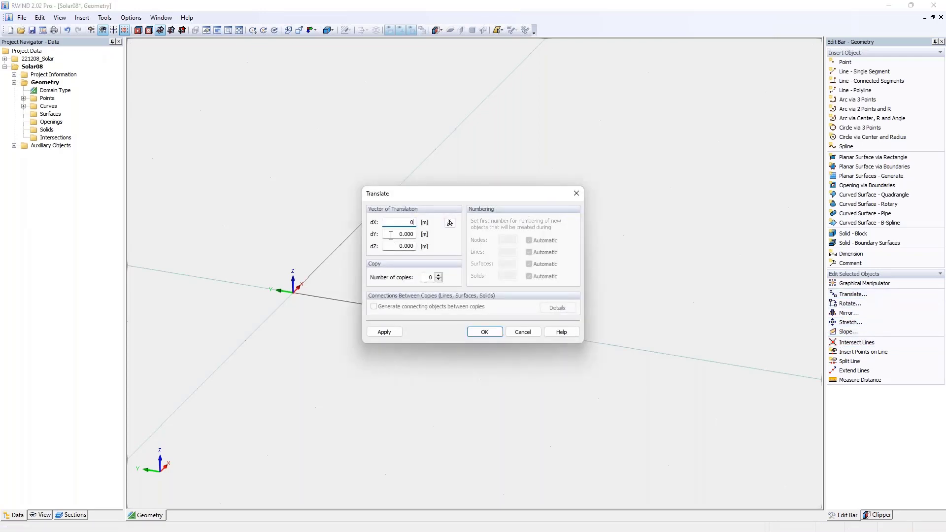
key(Tab)
text(-,2)
key(Tab)
click(484, 332)
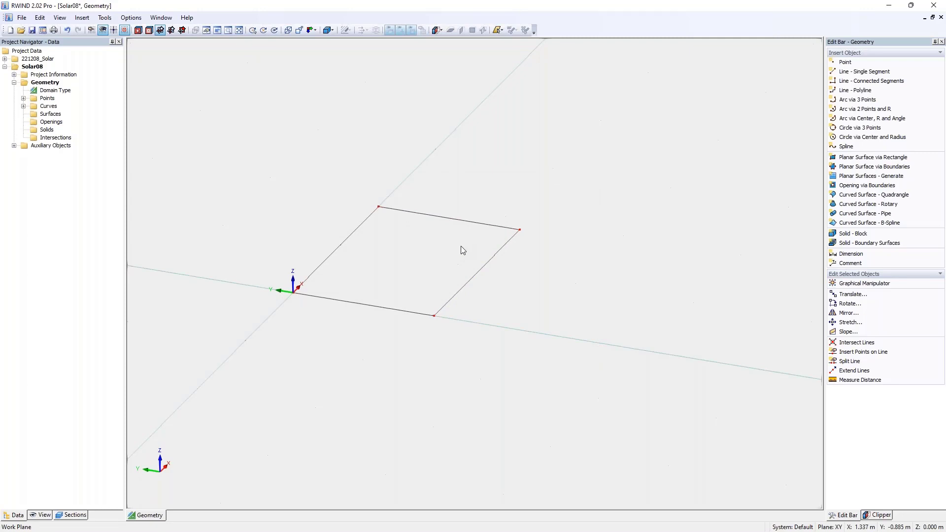
- Start translating the complete rectangle and define the vector as -1.2 m in Y by picking the origin and its adjacent corner
ctrl+middle_drag(398, 236, 340, 247)
drag(255, 180, 609, 366)
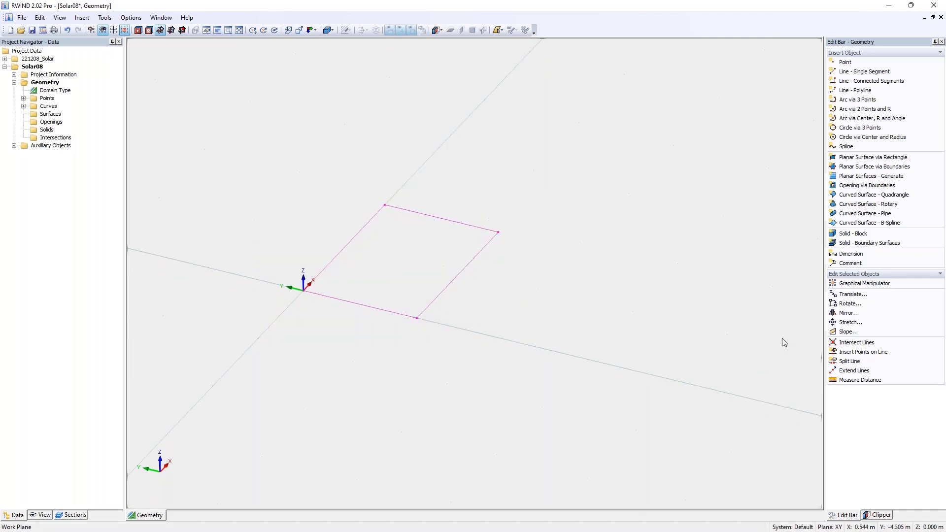
click(851, 295)
click(388, 235)
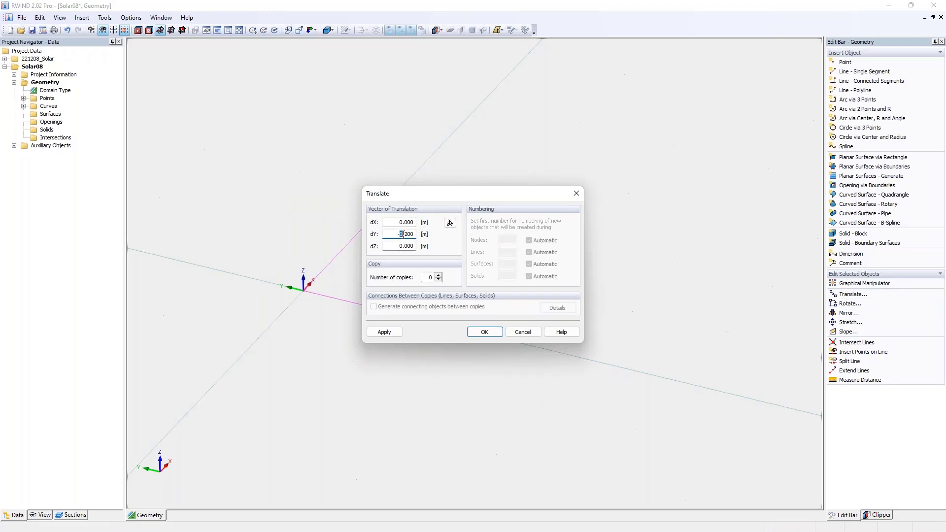
text(1)
drag(391, 234, 436, 238)
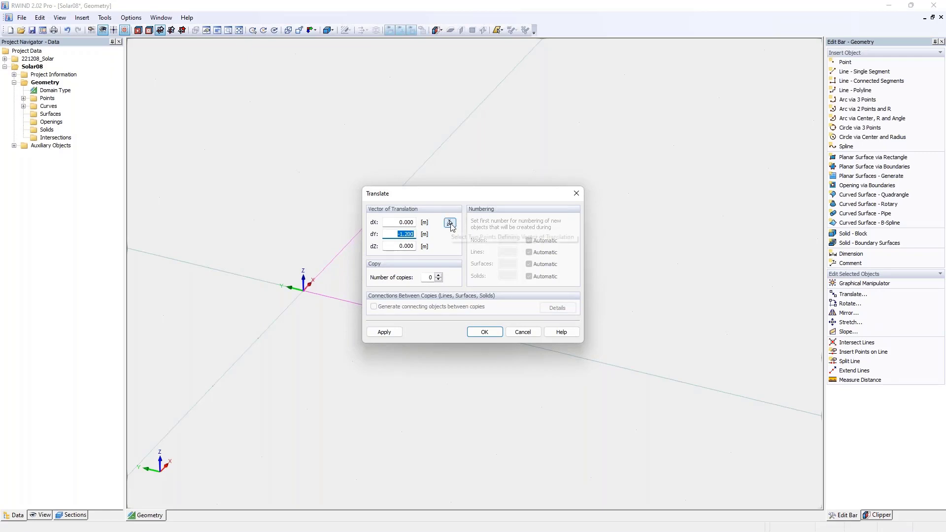
click(450, 223)
click(302, 293)
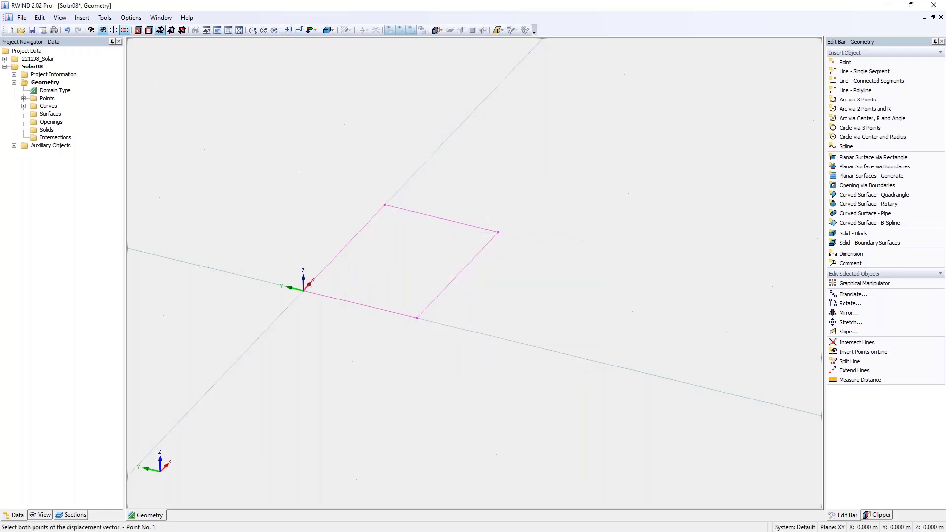
click(417, 320)
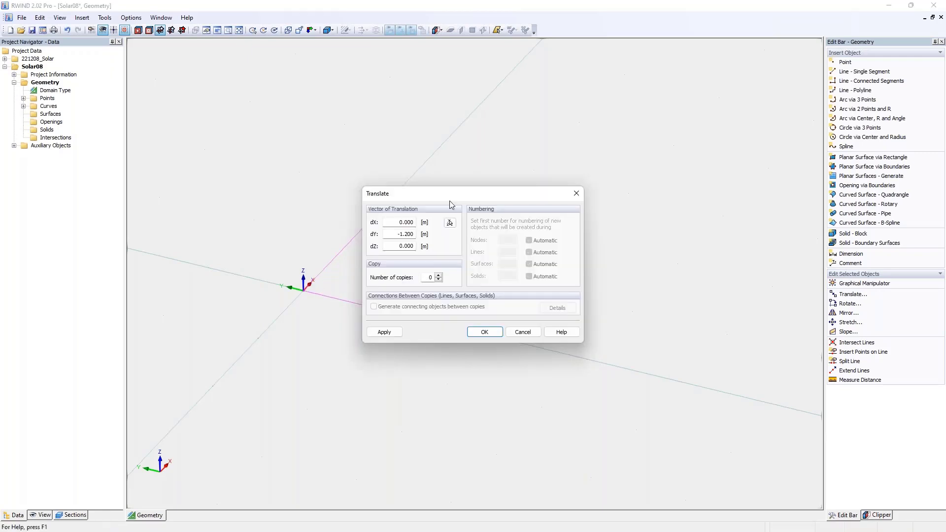
- Set 11 copies and apply the translation to array the rectangle into a row along negative Y
drag(458, 197, 604, 180)
drag(541, 217, 566, 229)
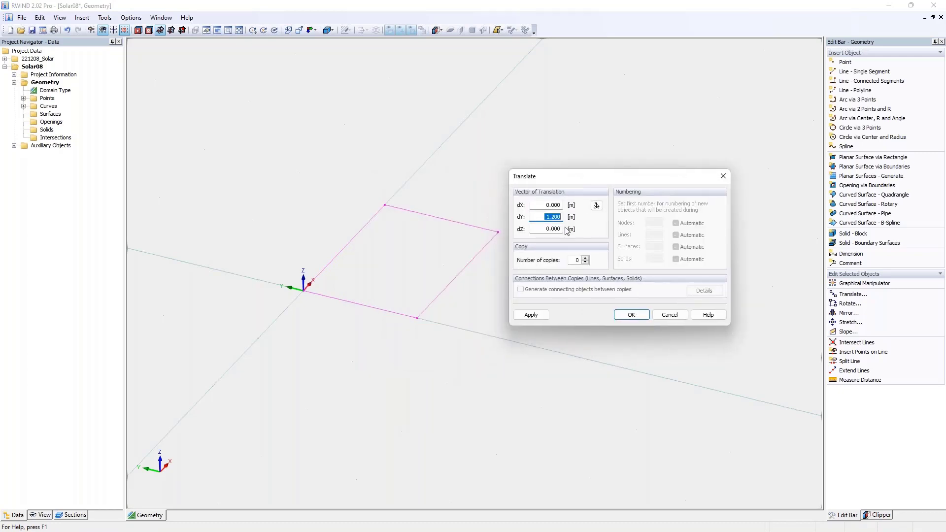
click(577, 259)
text(11)
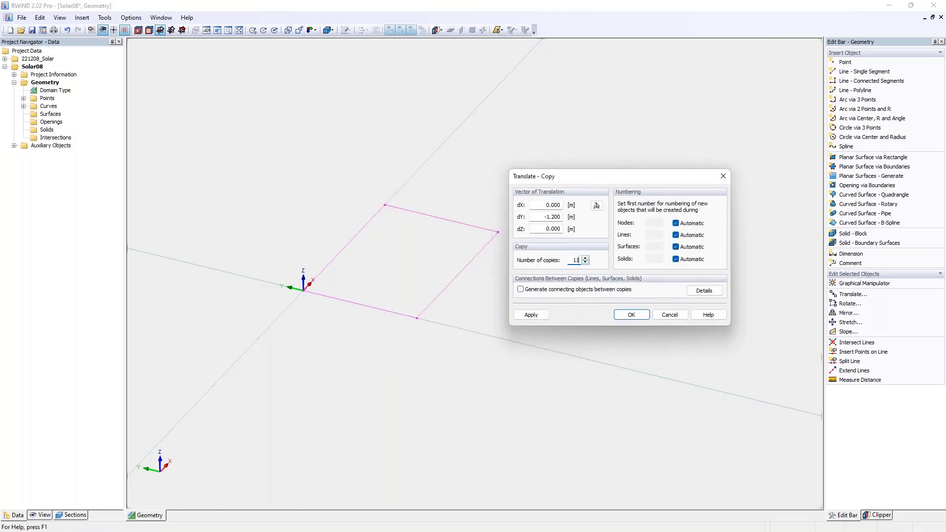
click(631, 314)
scroll(586, 369, down, 5)
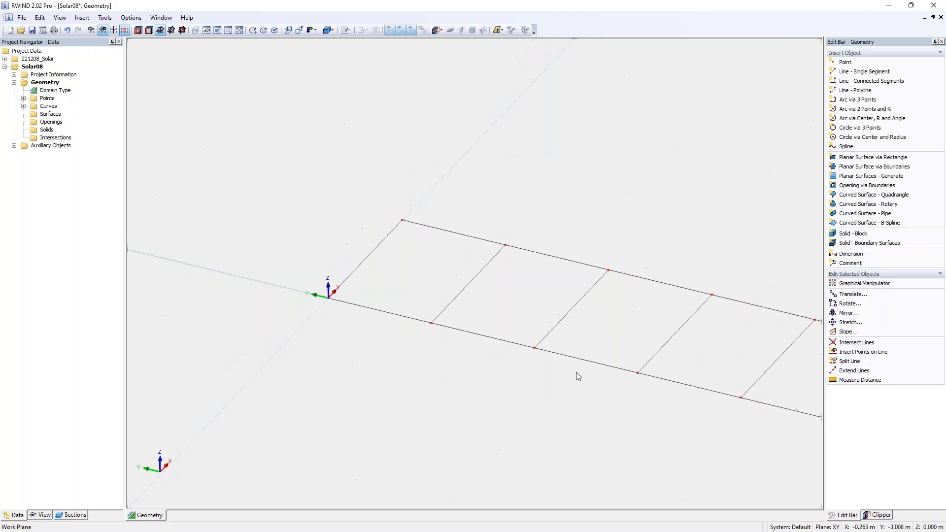
scroll(604, 365, down, 3)
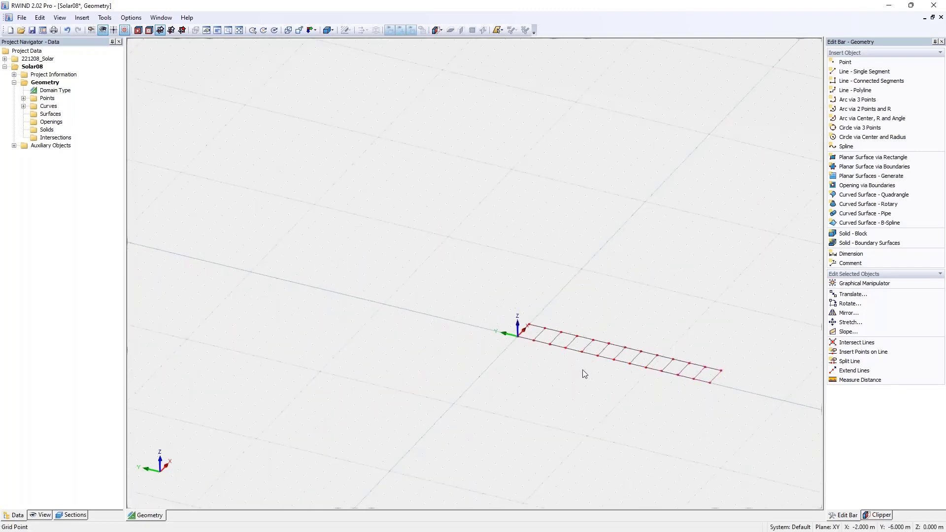
- Try copying the whole row toward positive Y by moving its far end point onto the origin, and undo the copy
middle_drag(585, 365, 546, 346)
scroll(545, 344, up, 2)
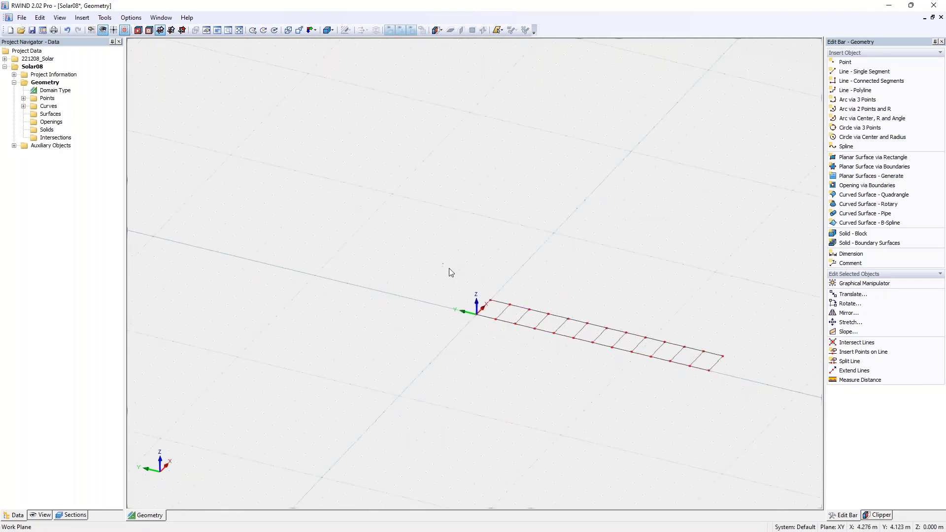
drag(442, 264, 747, 413)
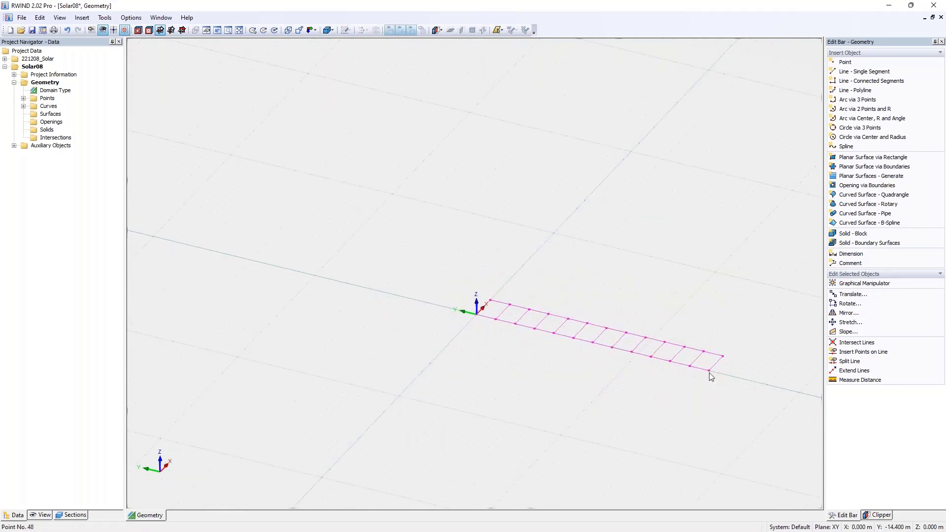
drag(708, 370, 476, 314)
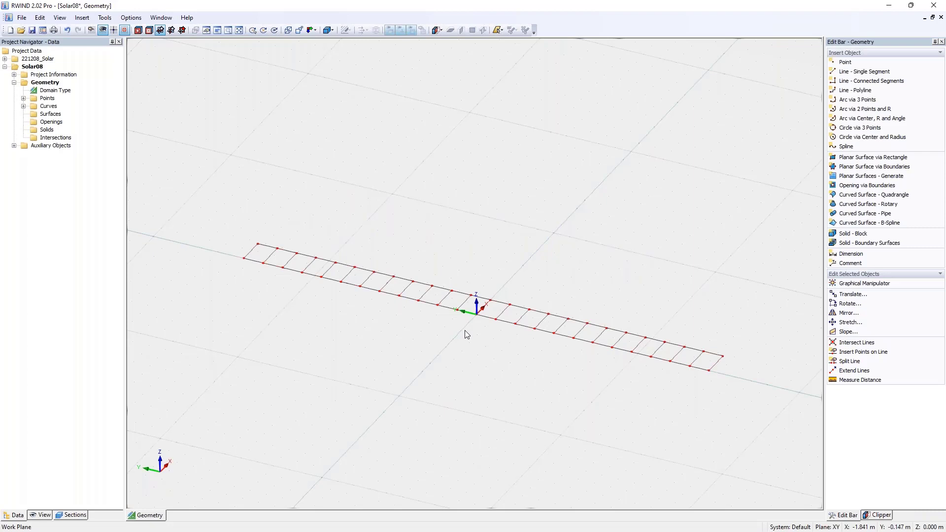
click(67, 30)
- Mirror the whole row of rectangles about the X,Z plane through the origin, making a copy
drag(440, 274, 738, 380)
click(848, 313)
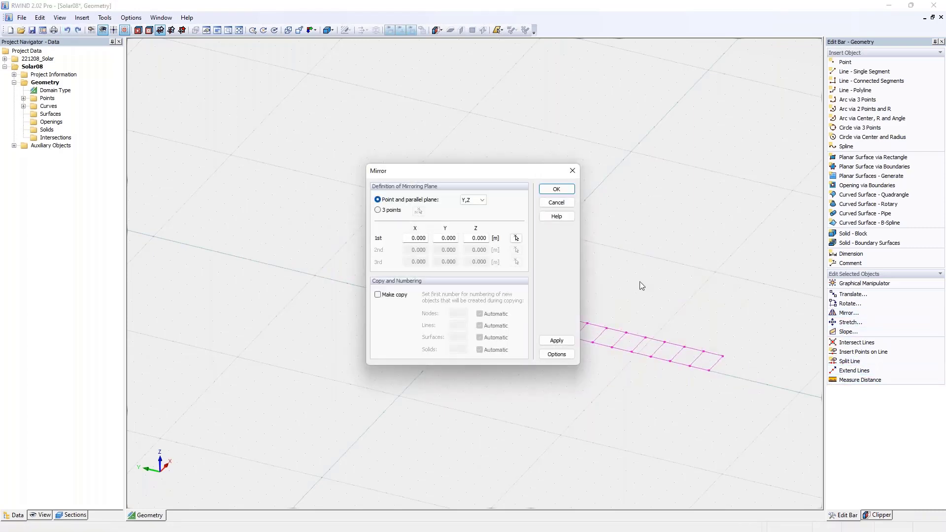
drag(478, 177, 561, 172)
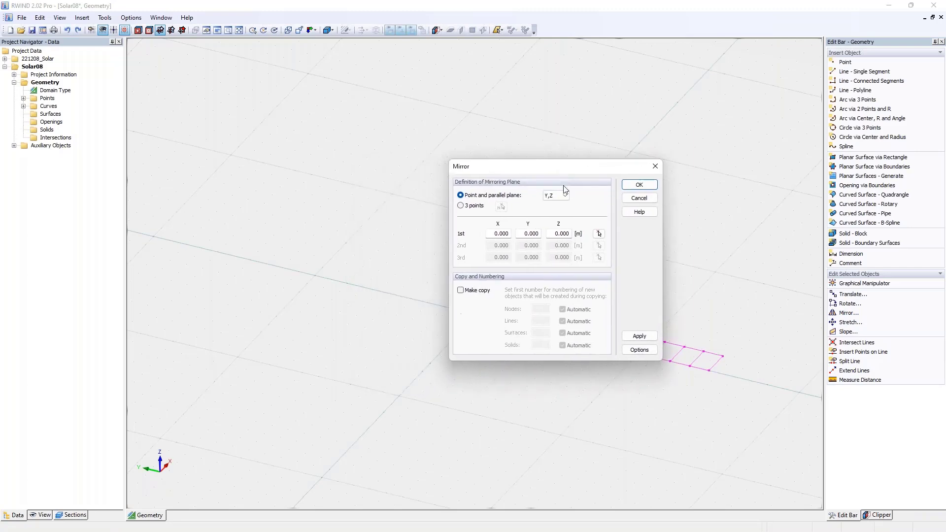
click(556, 196)
click(556, 218)
click(475, 290)
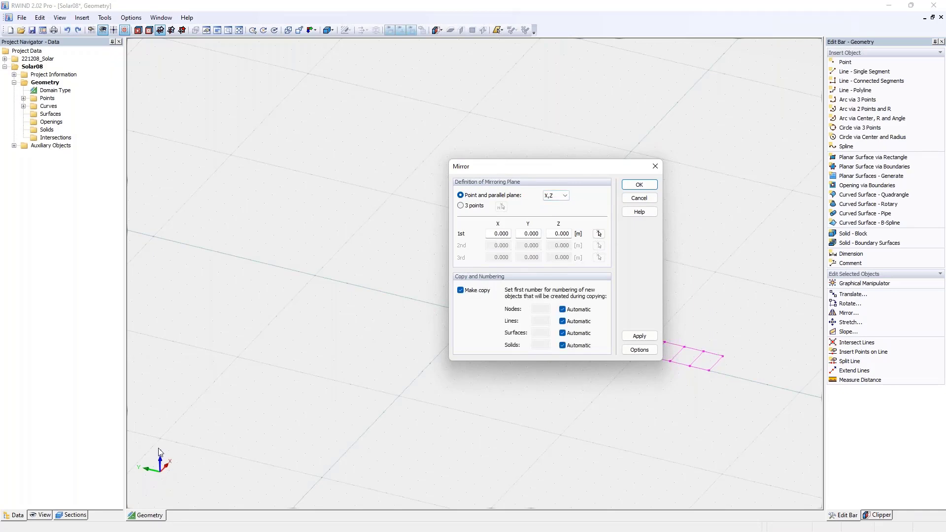
drag(535, 173, 641, 165)
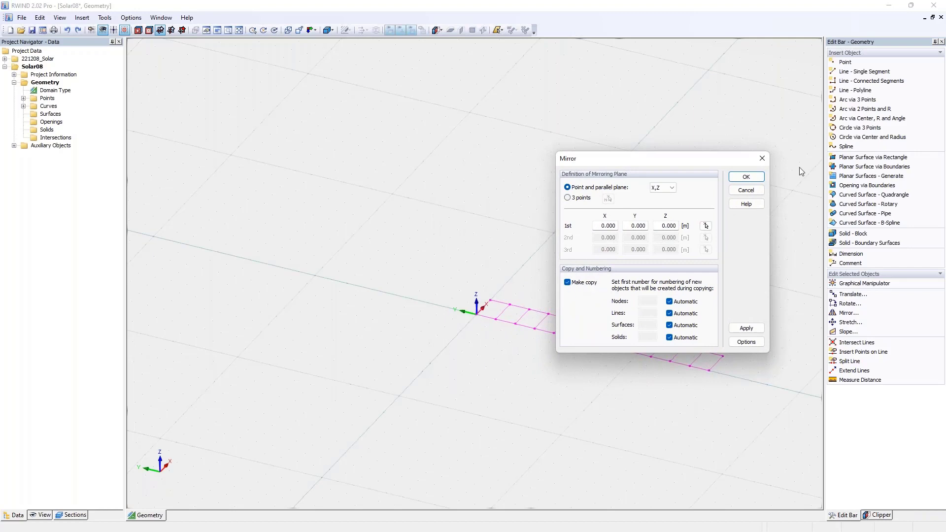
click(745, 177)
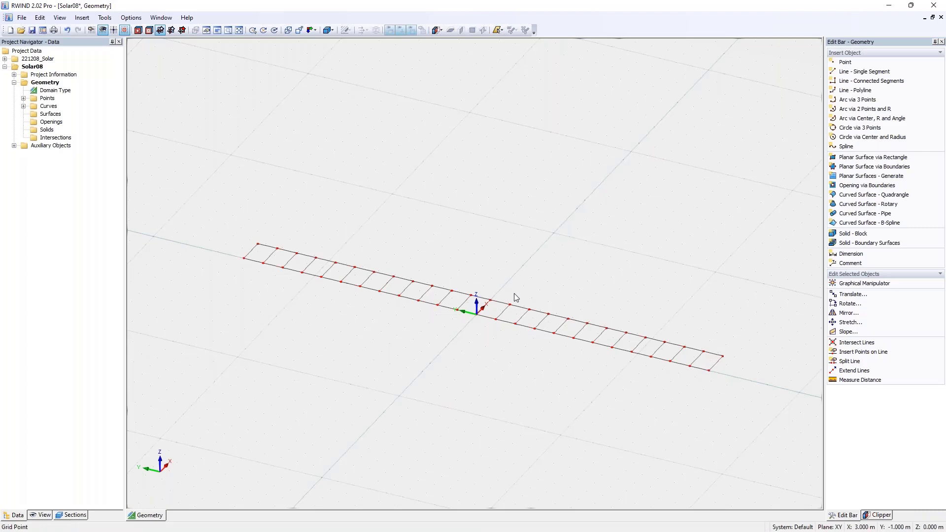
- Generate planar surfaces from all the row's outlines and expand the list of surfaces in the project tree
ctrl+middle_drag(538, 306, 386, 264)
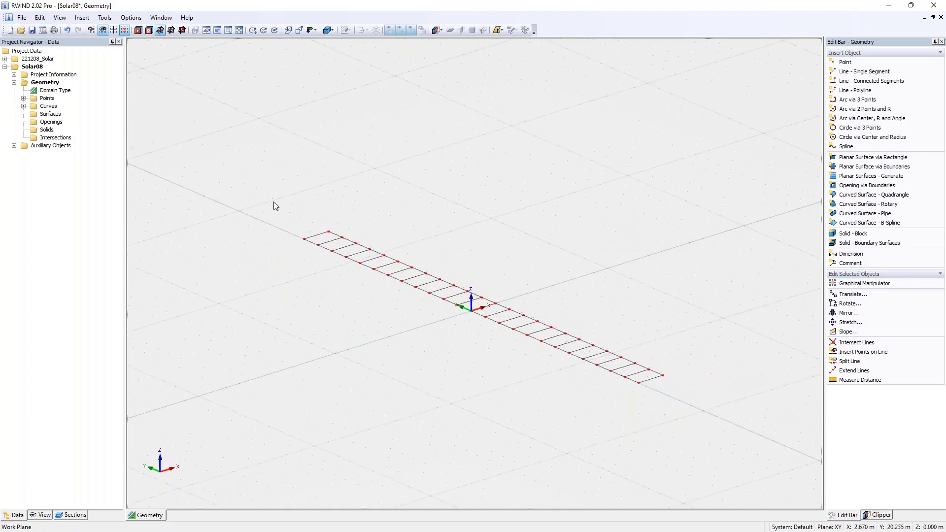
drag(274, 202, 698, 427)
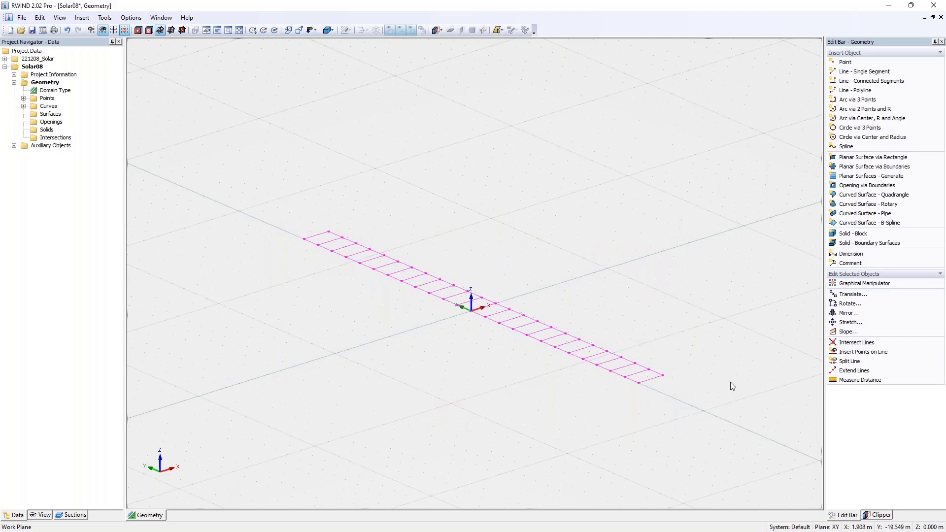
click(844, 176)
click(532, 291)
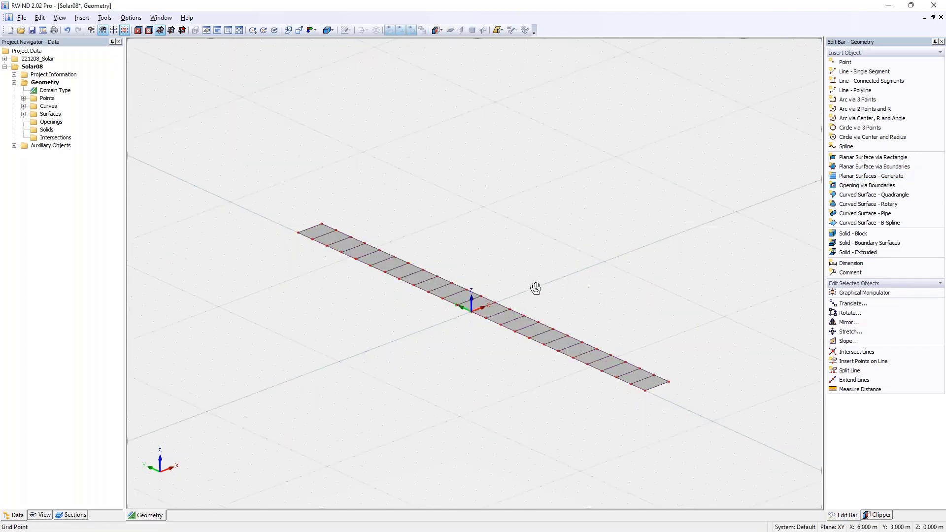
ctrl+middle_drag(536, 288, 580, 316)
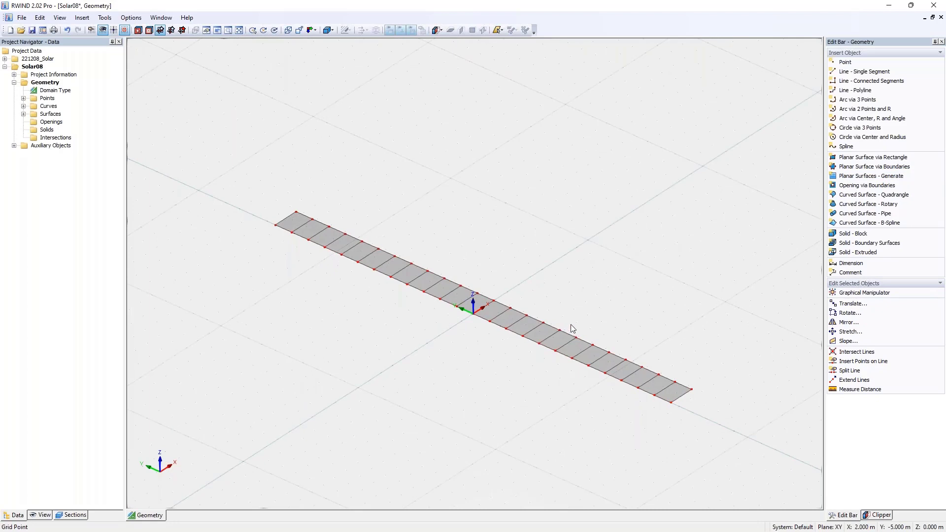
click(23, 114)
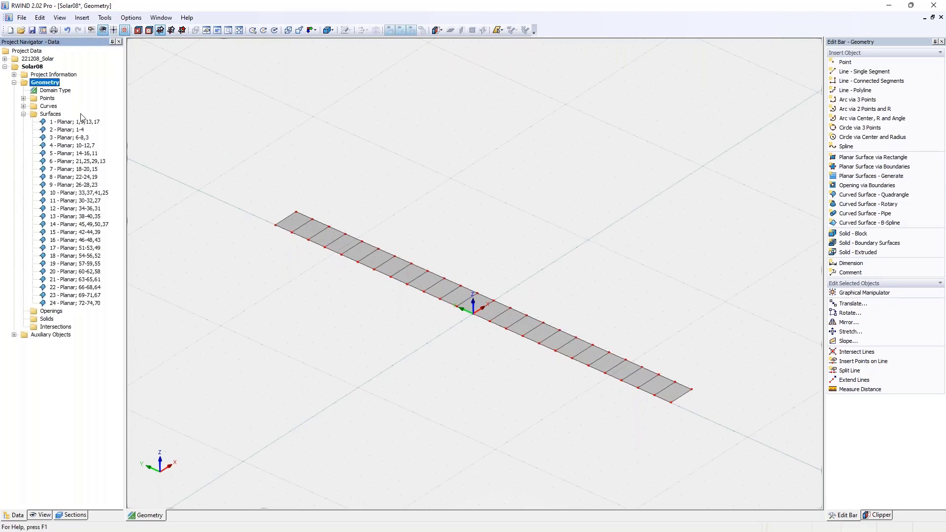
- Translate all the panel surfaces by 0.8 m in Z, with zero X and Y displacement and no copies
drag(247, 167, 692, 421)
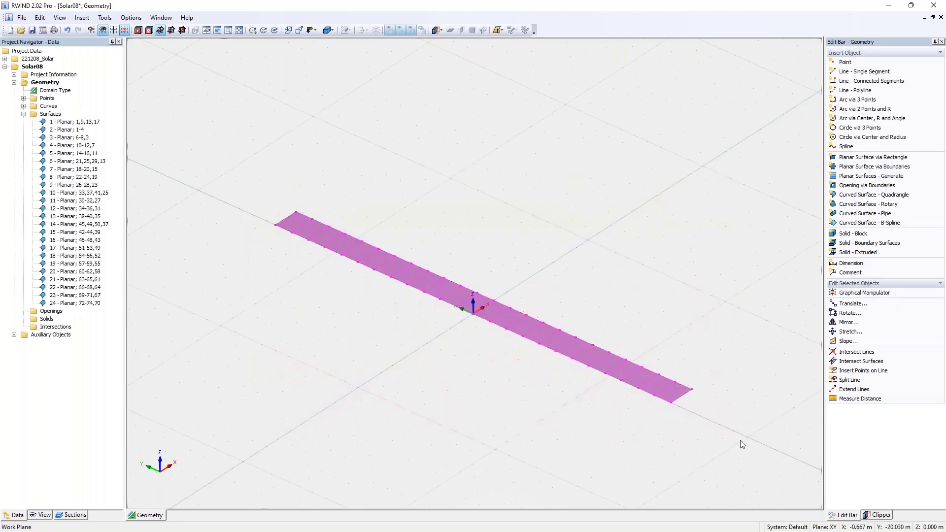
click(850, 303)
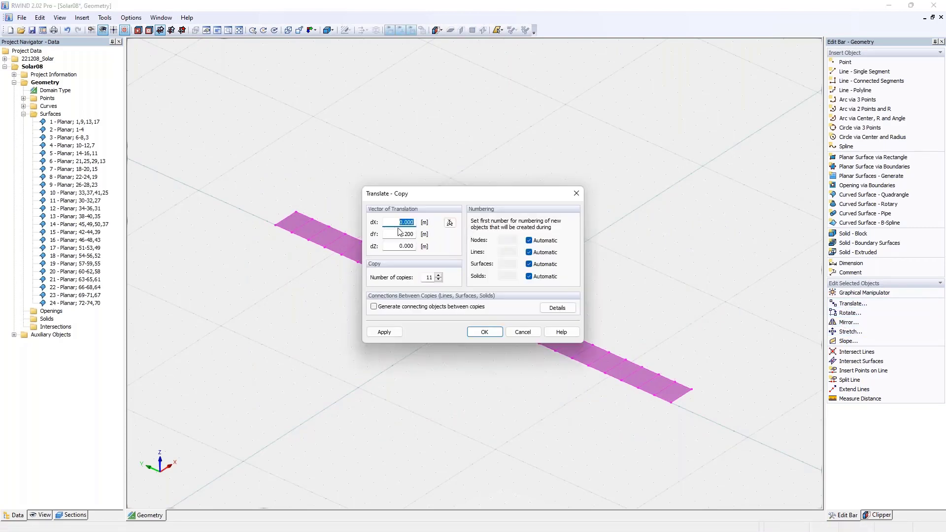
click(415, 233)
text(0)
key(Tab)
key(Tab)
text(0)
click(393, 247)
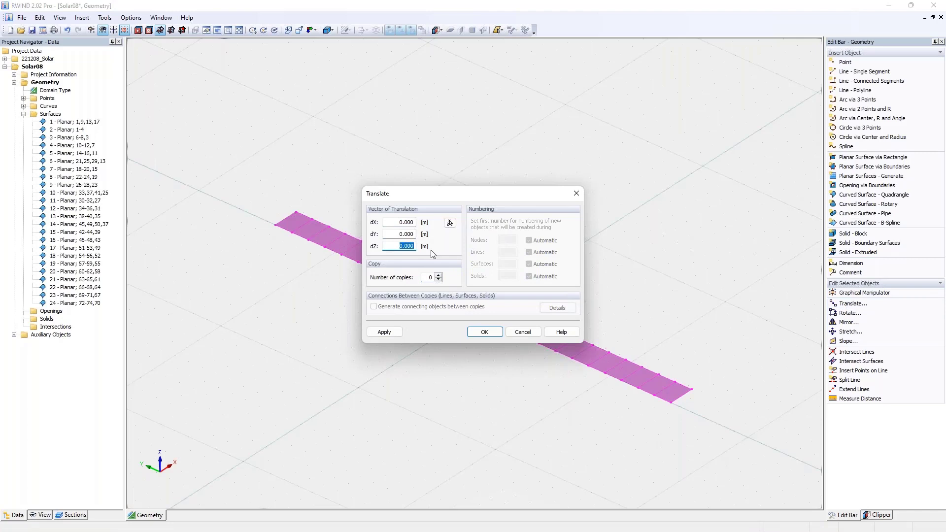
key(BackSpace)
text(,8)
click(484, 331)
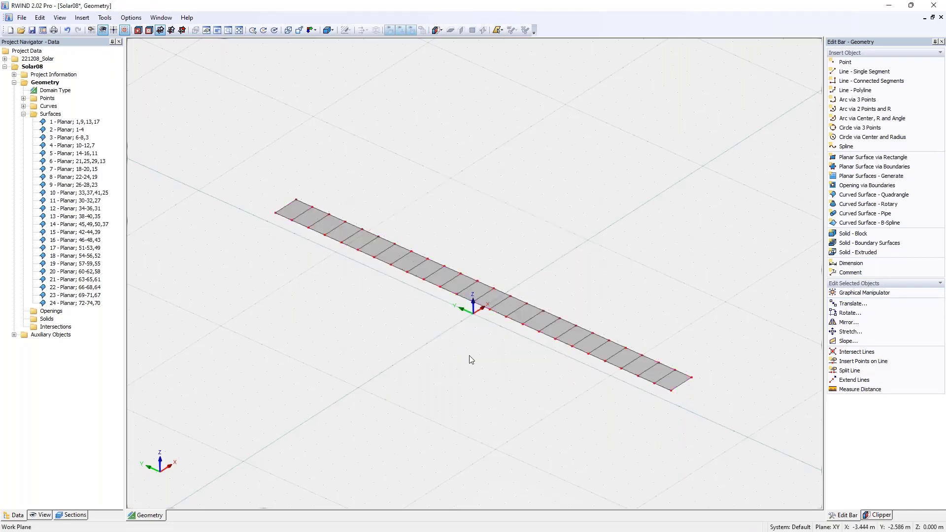
- Start rotating the entire panel row and set the rotation angle to -30°
drag(229, 167, 719, 421)
ctrl+middle_drag(719, 421, 564, 332)
click(565, 332)
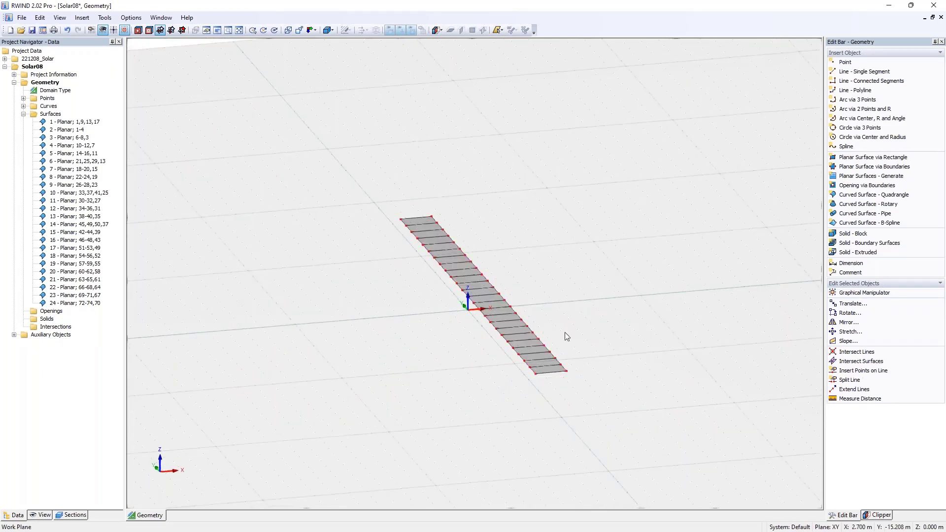
drag(381, 197, 643, 412)
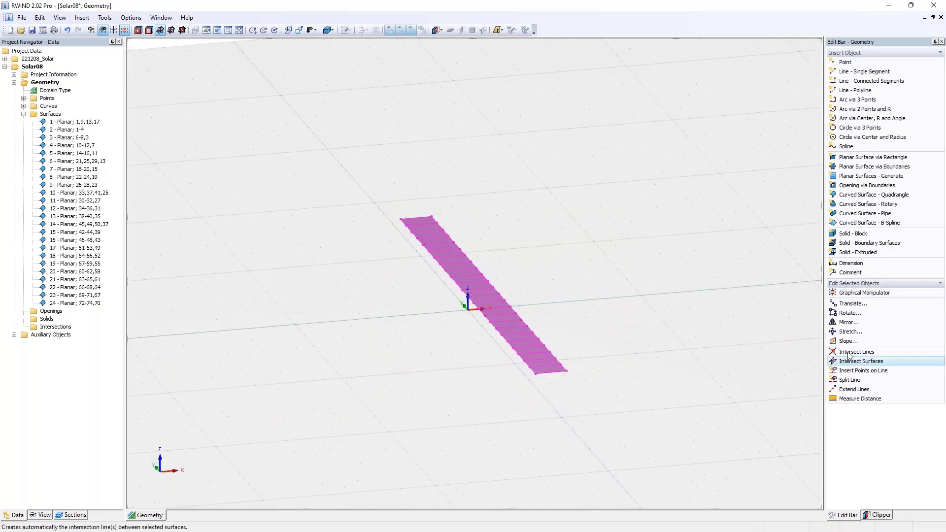
click(848, 314)
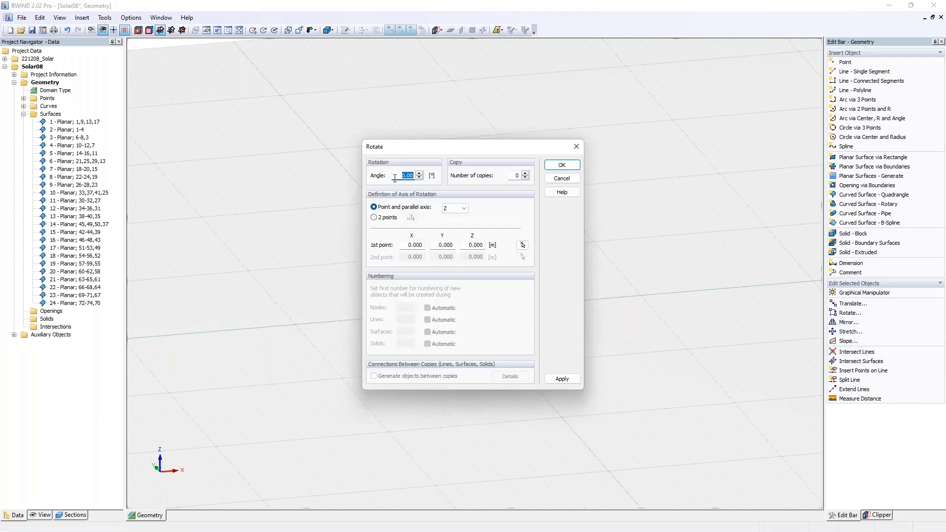
key(BackSpace)
text(-30)
key(Tab)
- Define the rotation axis parallel to Y through the row's lower end corner and apply the rotation
drag(450, 148, 644, 141)
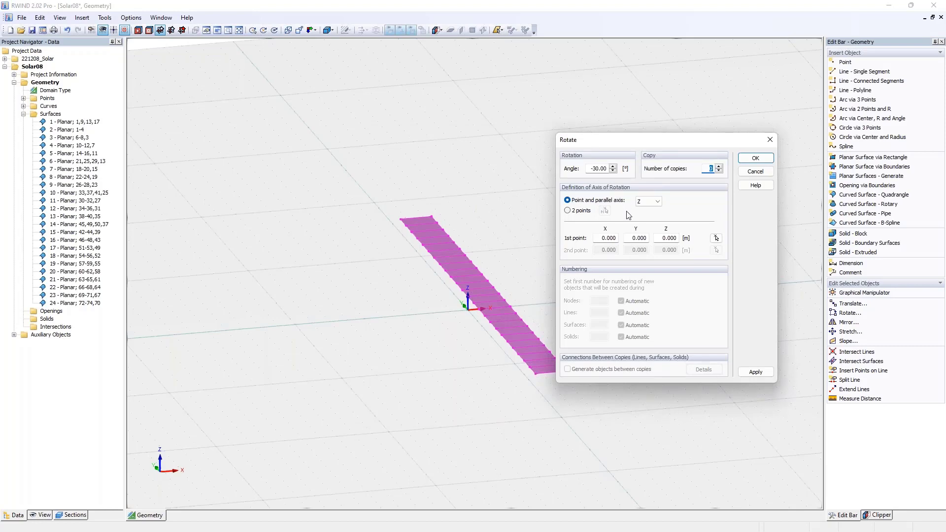
click(644, 202)
click(648, 217)
click(716, 238)
click(536, 375)
click(749, 158)
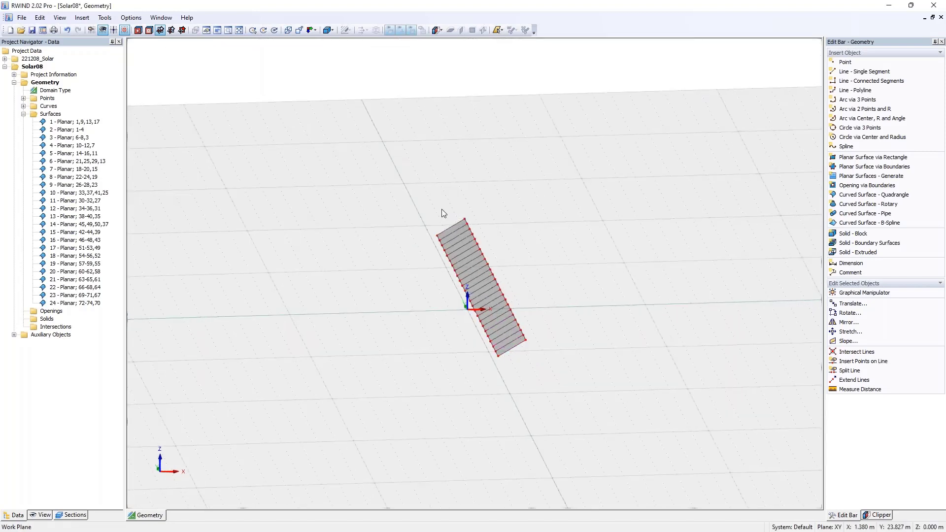
- Split the cross line at the middle of the panel row by inserting 5 new nodes
ctrl+middle_drag(480, 295, 559, 356)
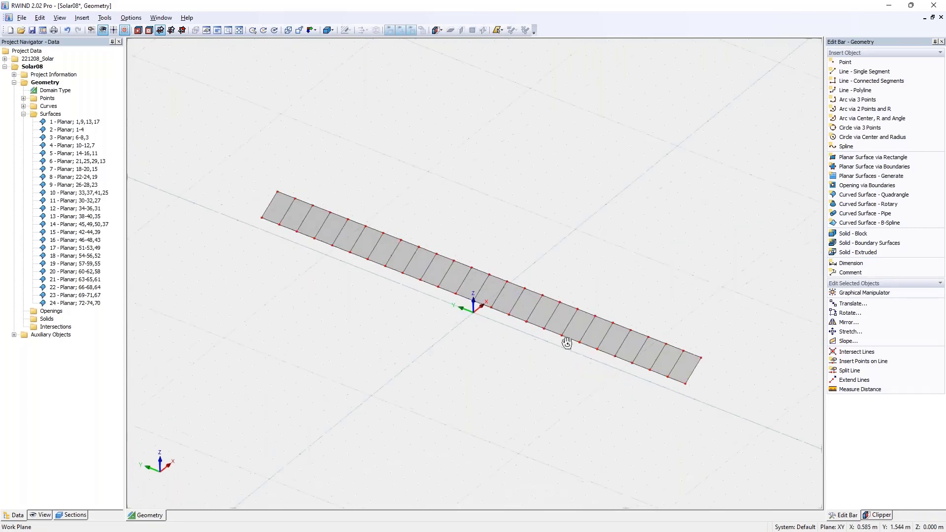
ctrl+middle_drag(460, 306, 479, 316)
scroll(480, 316, up, 2)
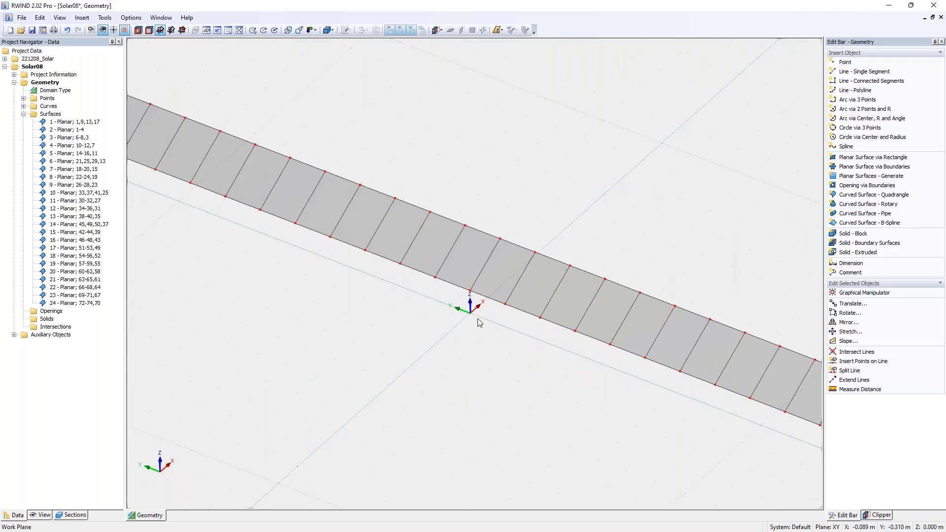
scroll(480, 323, down, 3)
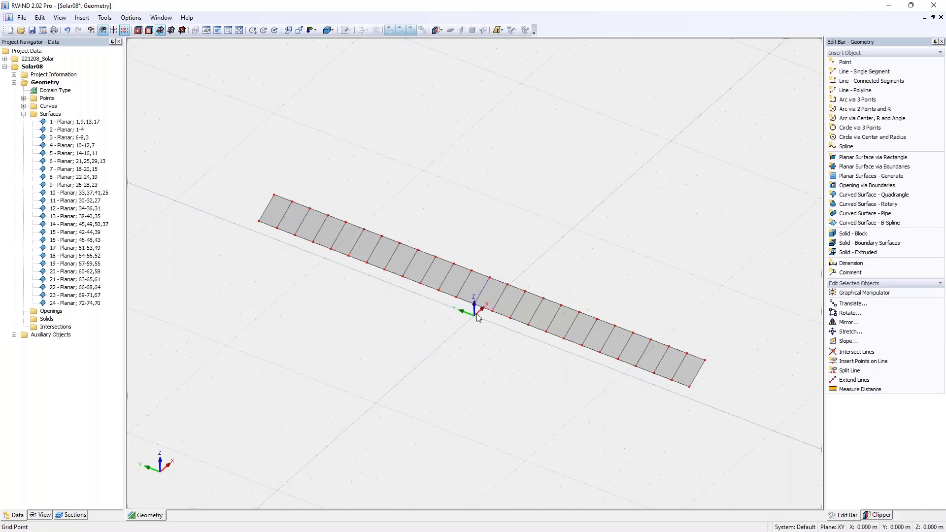
right_click(481, 292)
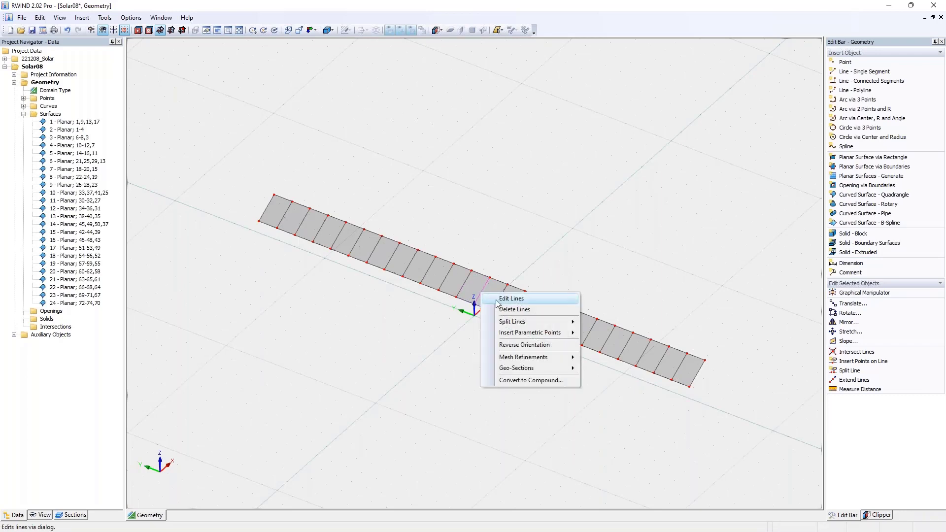
mouse_move(519, 322)
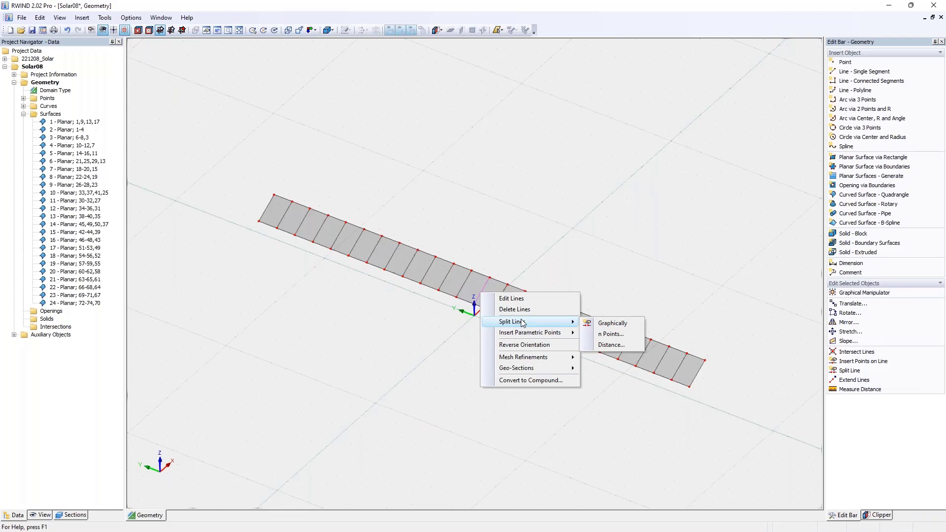
click(608, 327)
right_click(484, 295)
right_click(484, 294)
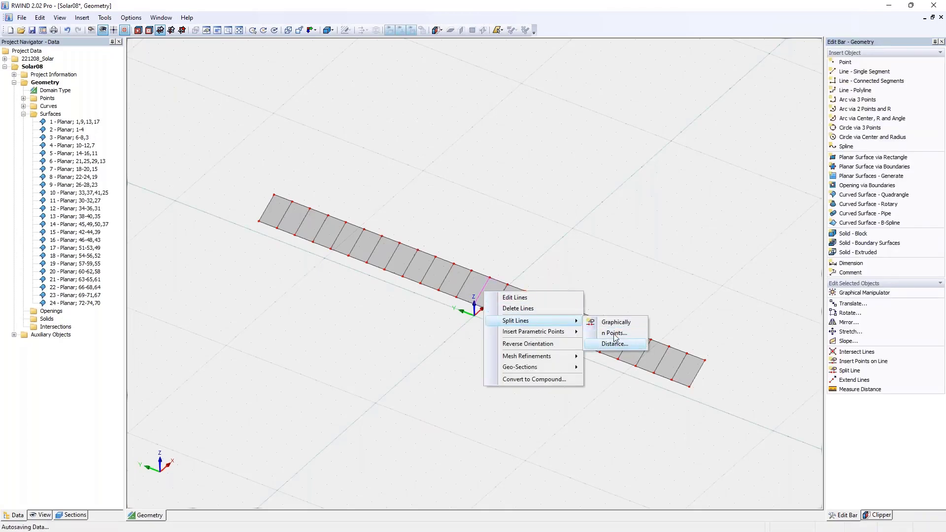
click(614, 333)
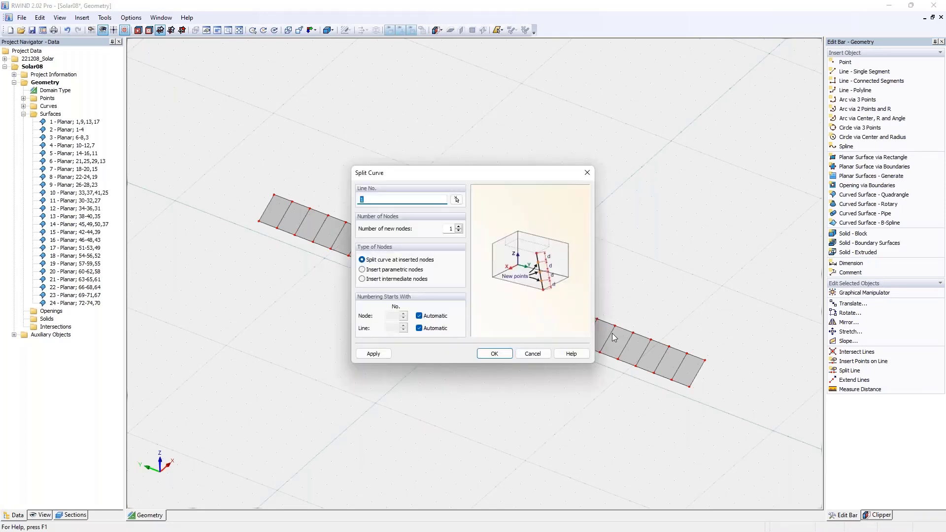
click(451, 229)
text(5)
click(493, 354)
- Copy the lowest and highest new split points once with dZ -0.8 m and zero X and Y displacement
scroll(480, 302, up, 5)
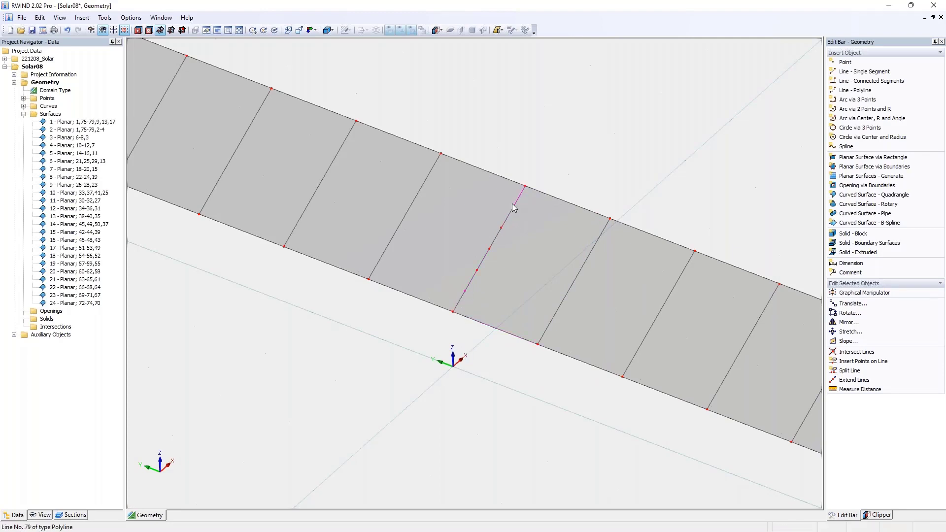
click(852, 303)
double_click(407, 245)
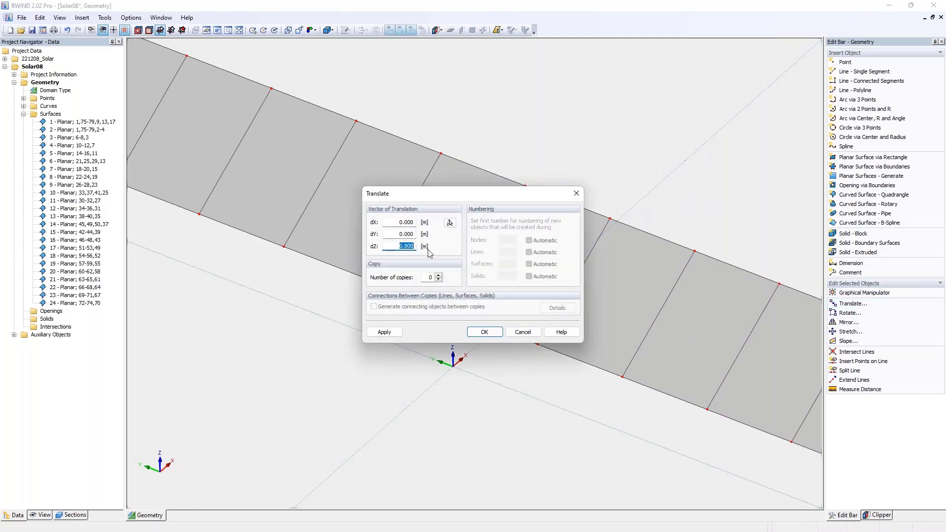
text(-62,58)
click(438, 274)
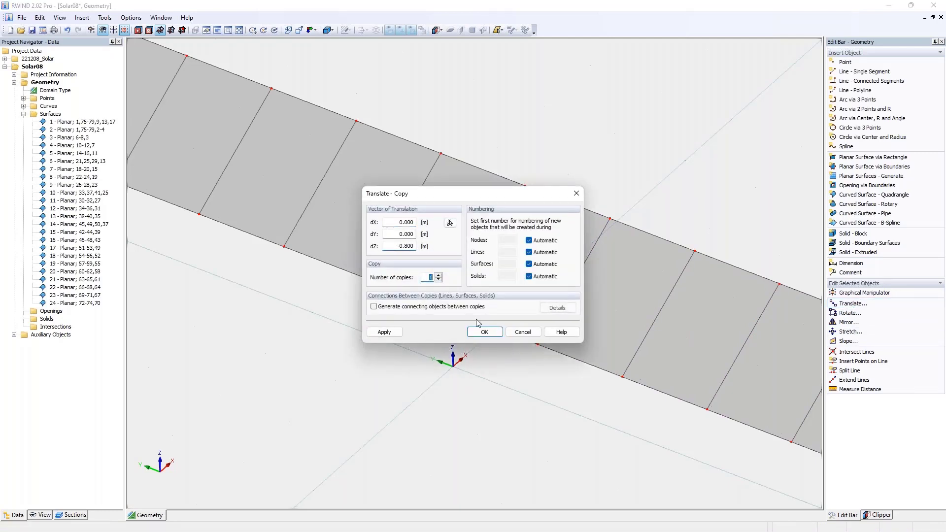
click(484, 331)
- Set the Z coordinate of both copied points to 0 so they lie on the ground plane
ctrl+middle_drag(512, 343, 515, 250)
double_click(467, 339)
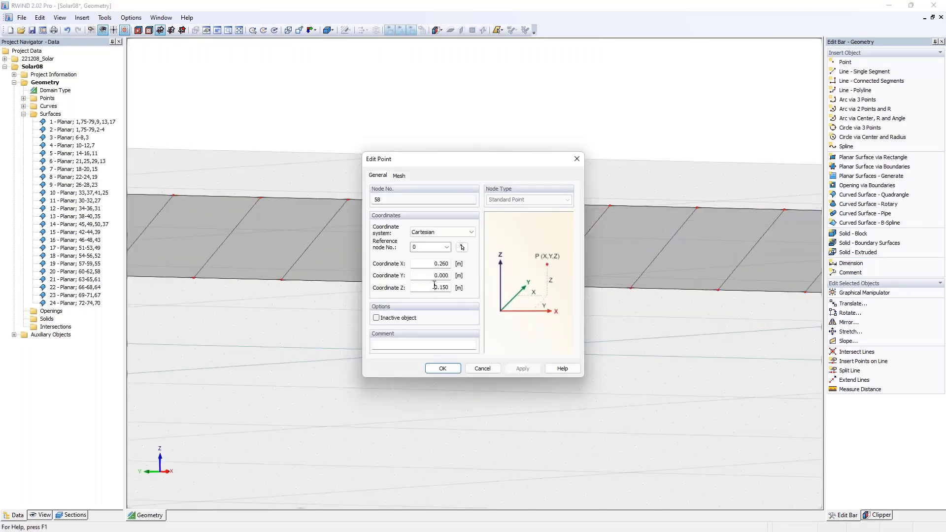
click(444, 370)
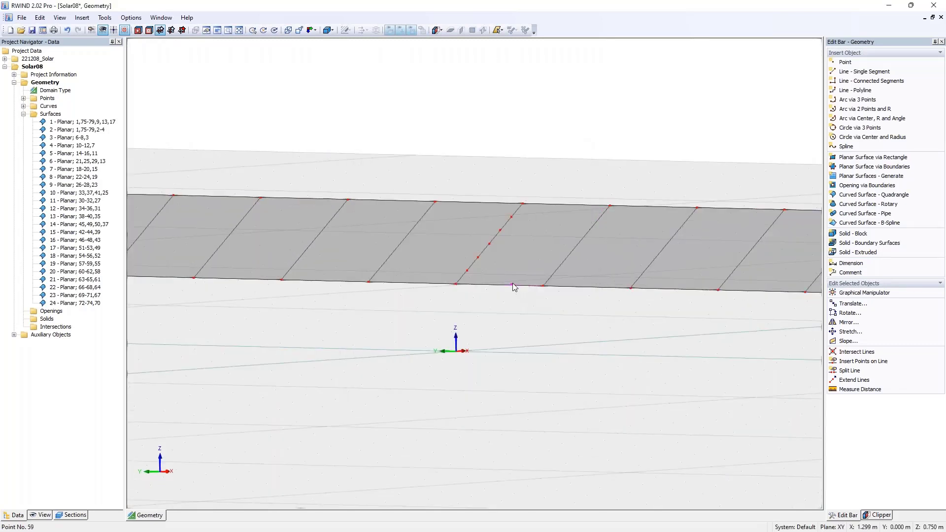
double_click(512, 285)
text(0)
click(442, 369)
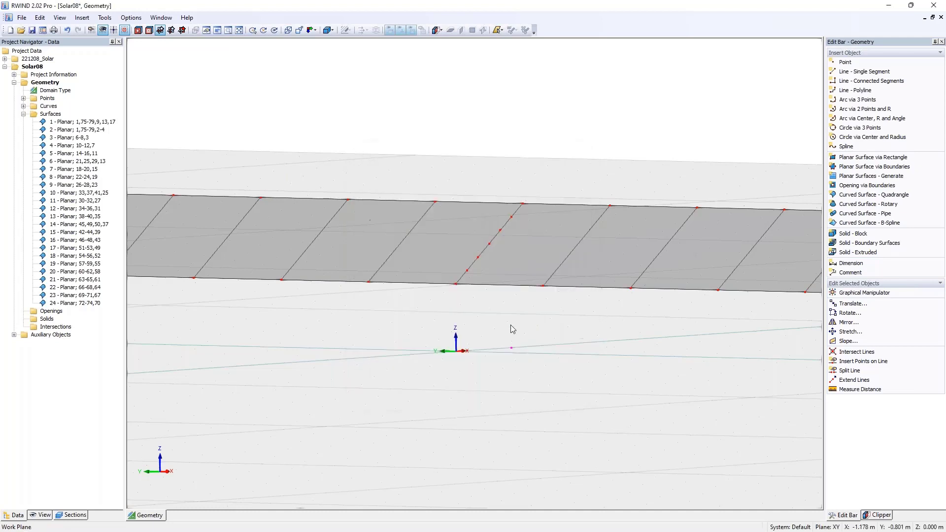
- Copy the ground point farther from the origin by dX 0.1 m, dY -0.1 m and dZ 0
ctrl+middle_drag(528, 316, 466, 339)
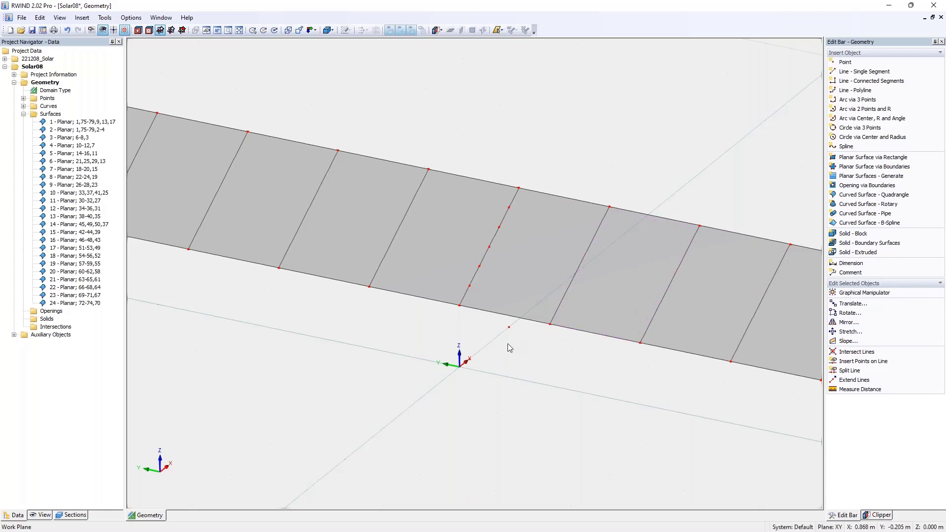
scroll(500, 343, up, 3)
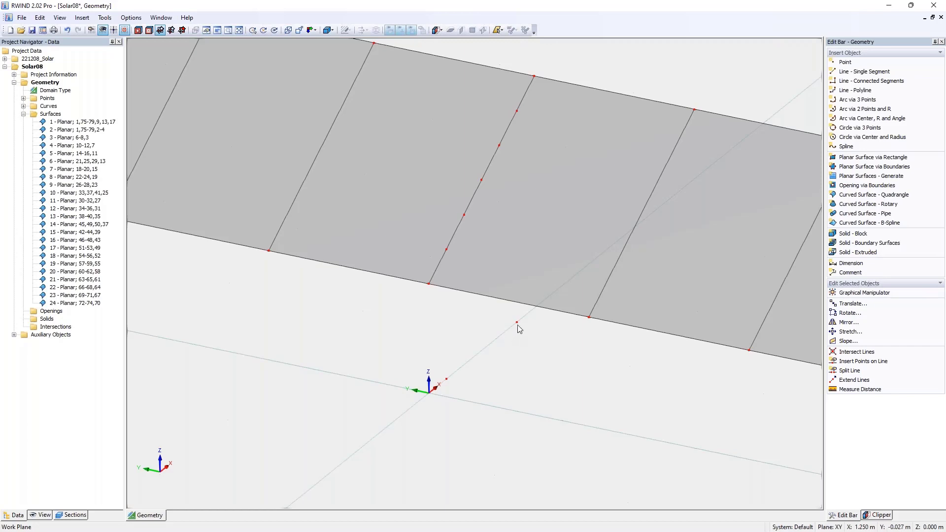
click(516, 323)
key(ctrl+t)
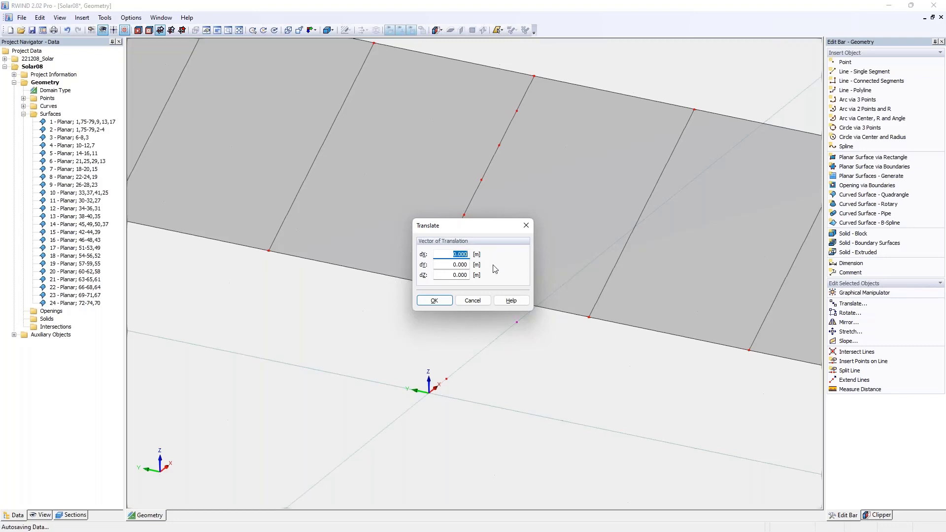
text(,1)
click(459, 264)
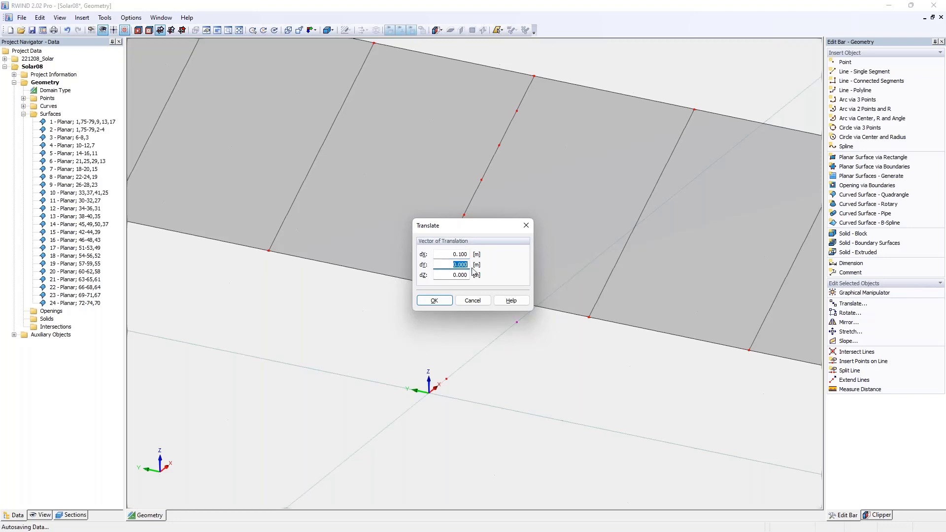
text(-.1)
click(463, 275)
click(434, 300)
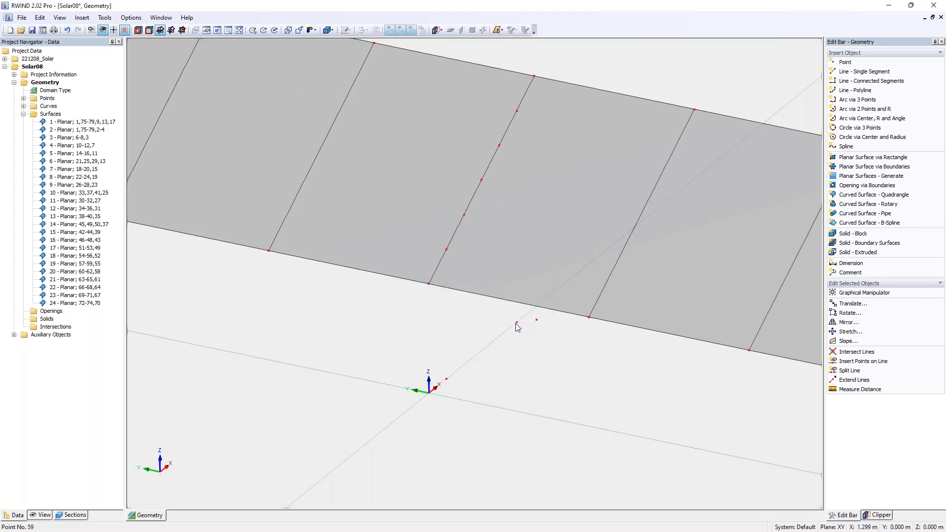
- Copy the same ground point by dX -0.1 m, dY 0.1 m and dZ 0 to get the opposite corner
key(ctrl+t)
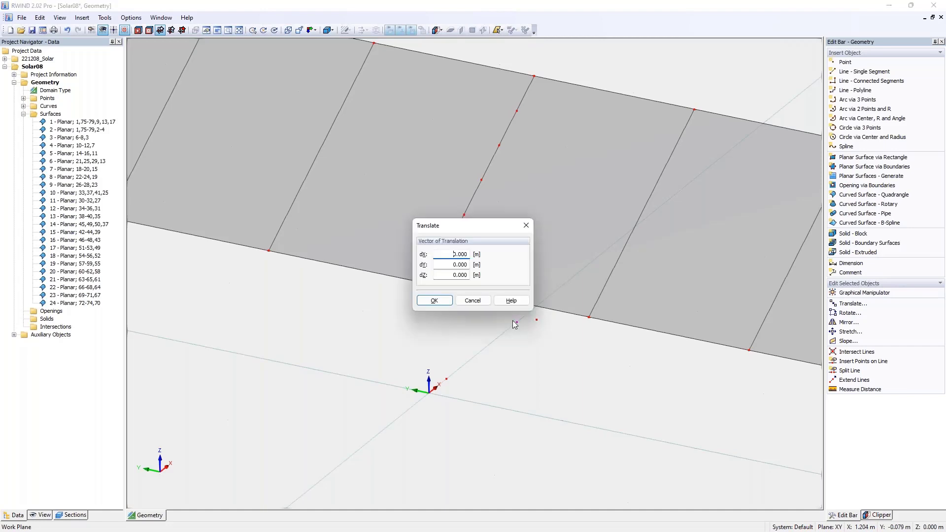
text(-,1)
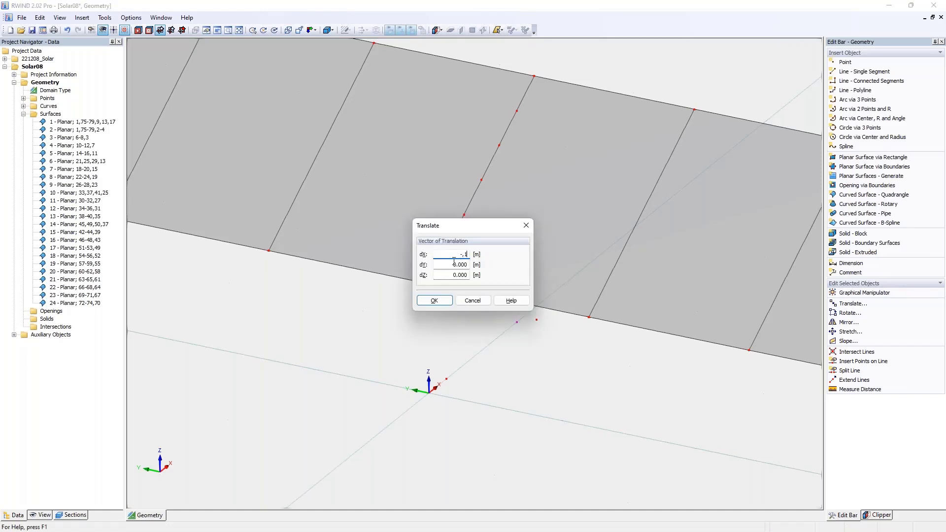
key(Tab)
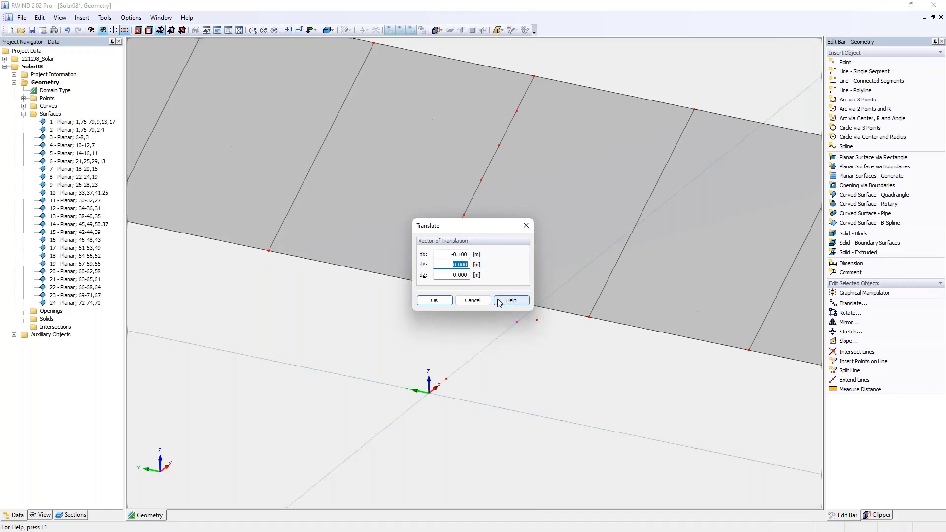
text(,1)
key(Tab)
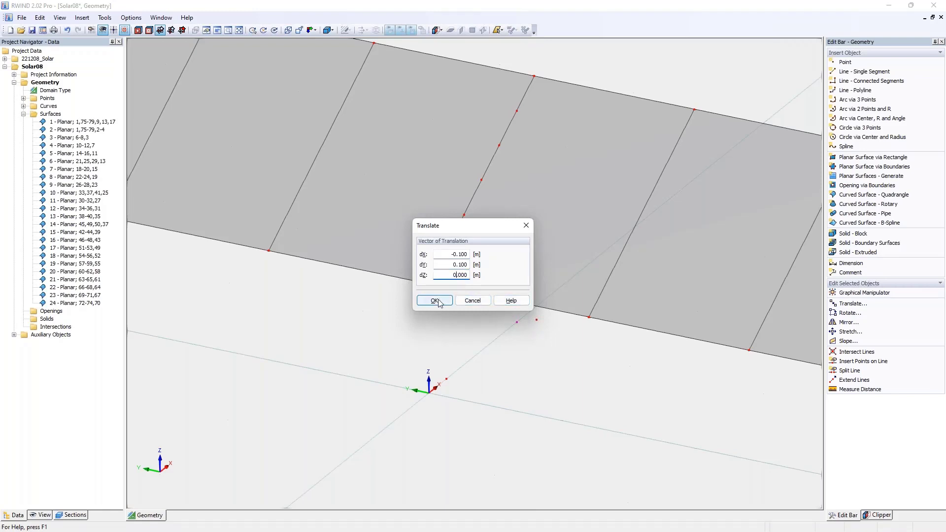
click(433, 300)
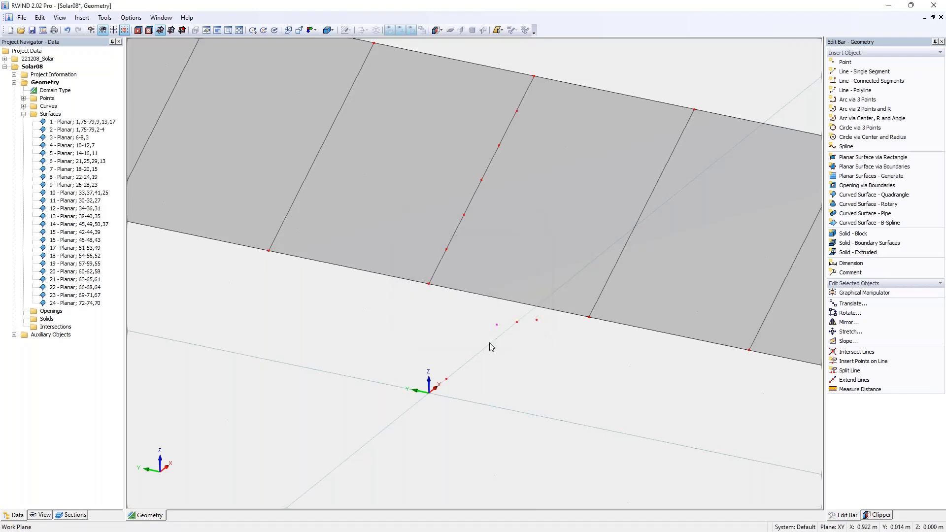
- Insert a rectangular planar surface spanning the two diagonal corner points around the farther ground point
click(867, 157)
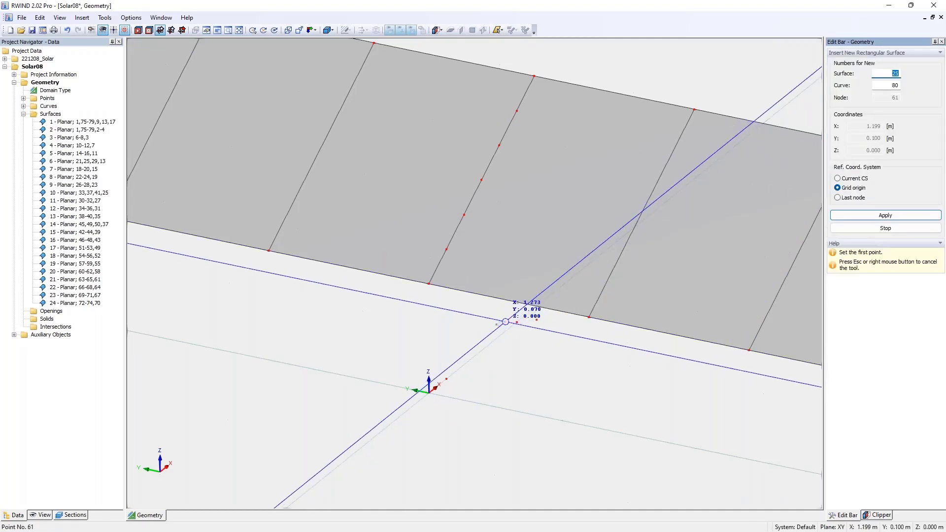
click(497, 325)
click(537, 320)
click(522, 327)
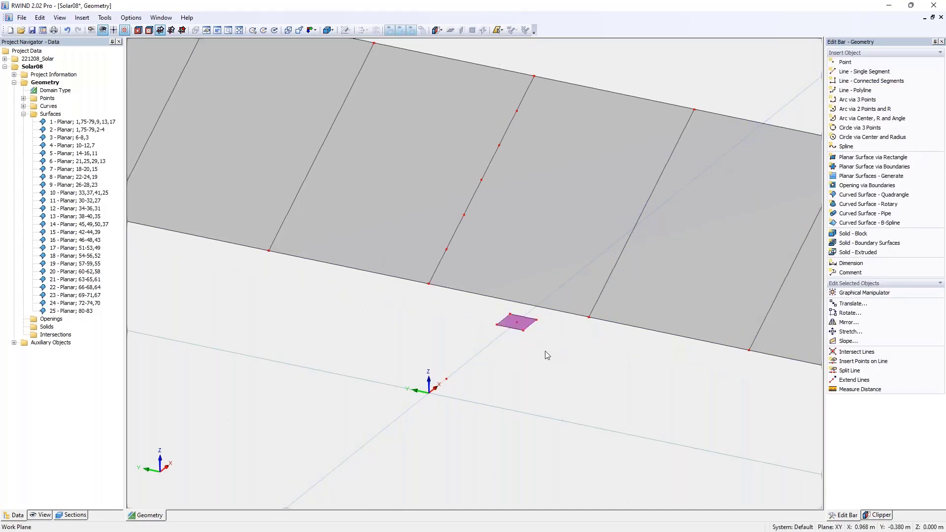
- Copy the square surface from its center point onto the ground point near the origin
scroll(523, 339, up, 2)
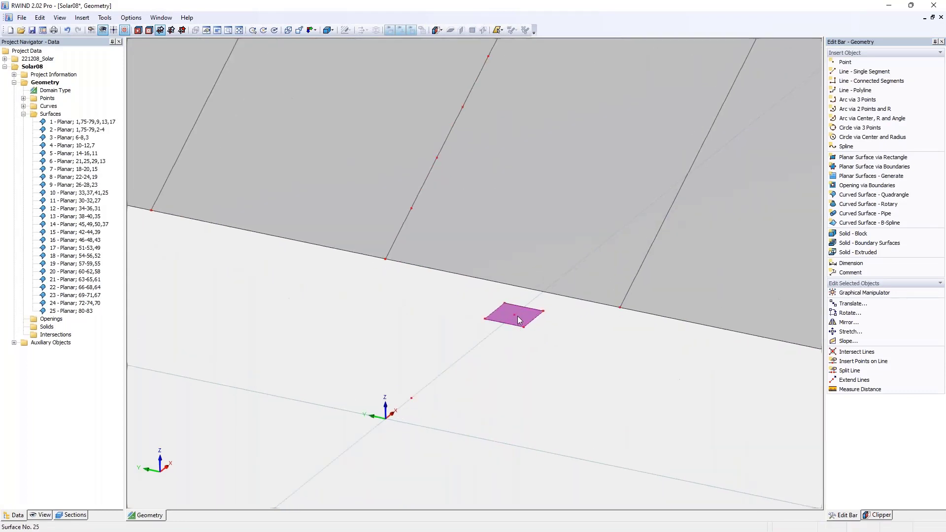
ctrl+drag(513, 315, 411, 397)
click(438, 373)
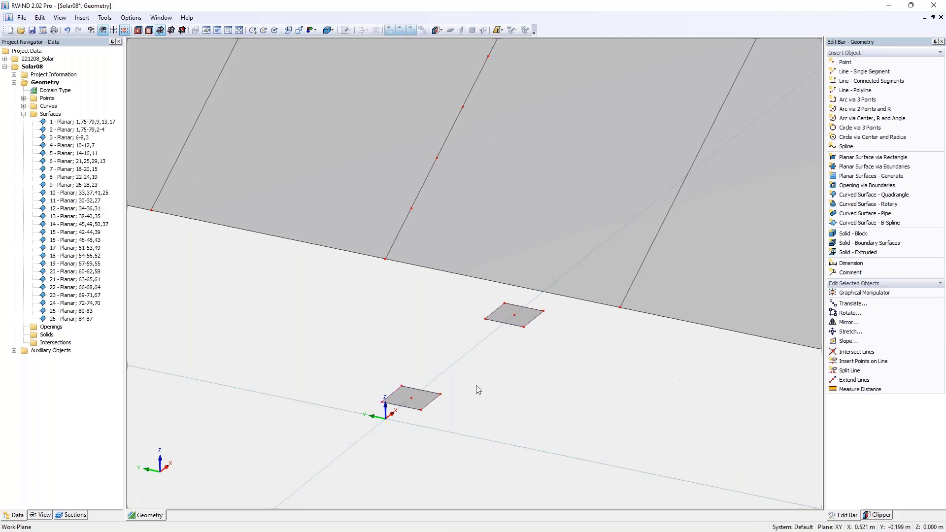
- Extrude both square ground surfaces perpendicularly upward by 1.9 m into two posts that pass through the panel row
scroll(476, 385, down, 3)
drag(368, 328, 592, 432)
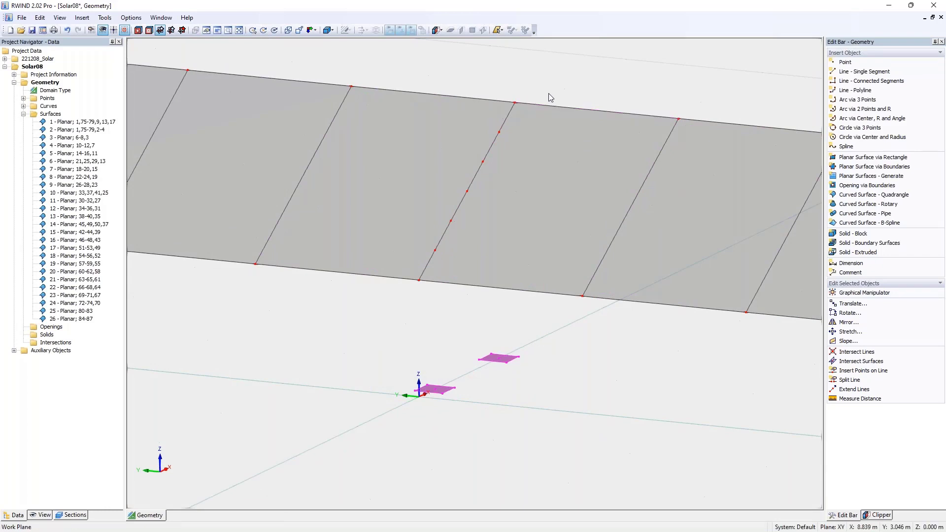
click(853, 253)
scroll(551, 246, down, 2)
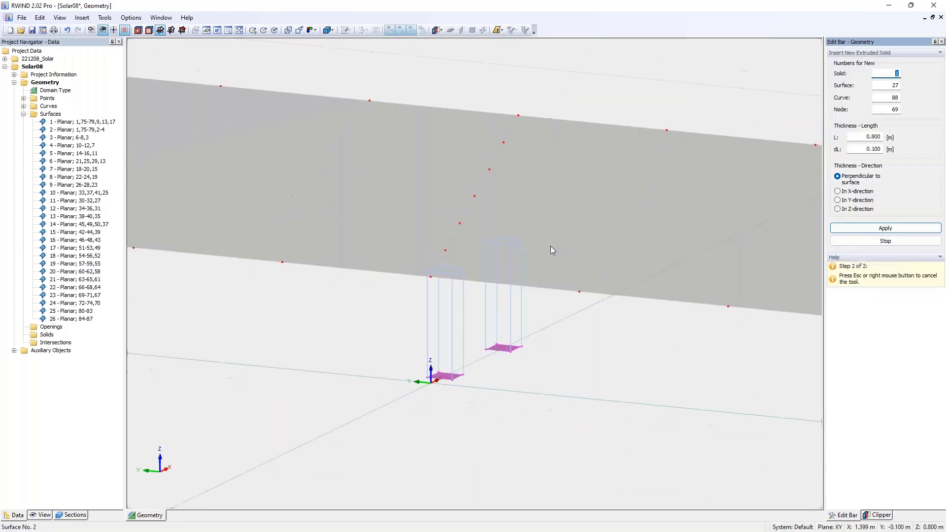
ctrl+middle_drag(537, 141, 564, 101)
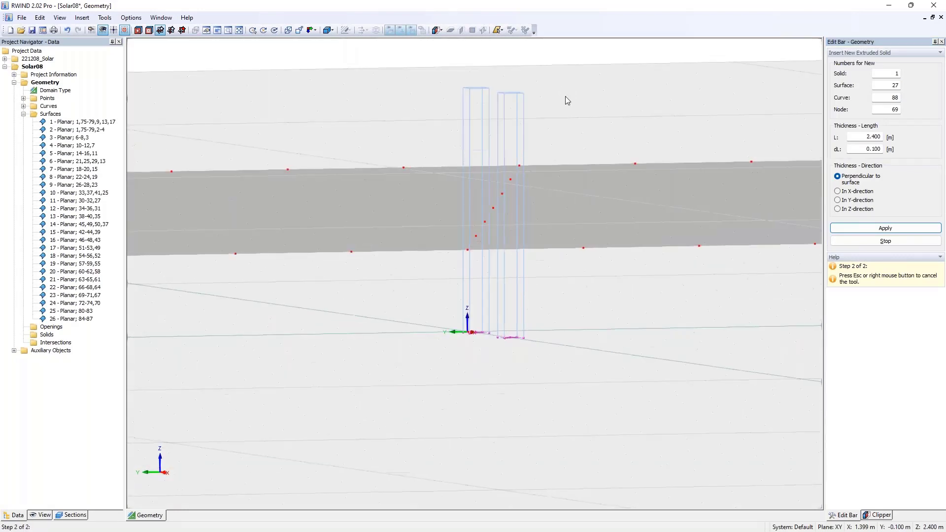
click(535, 144)
right_click(567, 133)
click(553, 124)
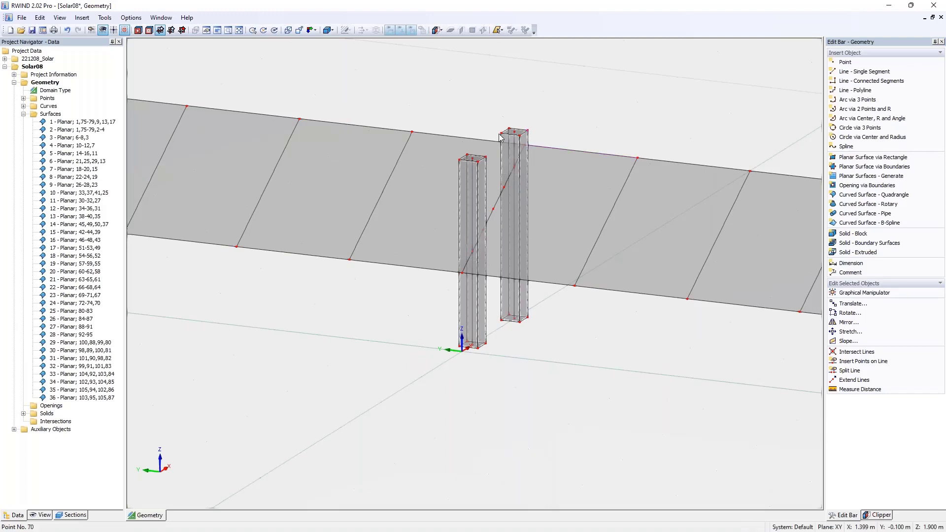
- Delete all solids from the model, keeping the posts' surfaces
right_click(36, 418)
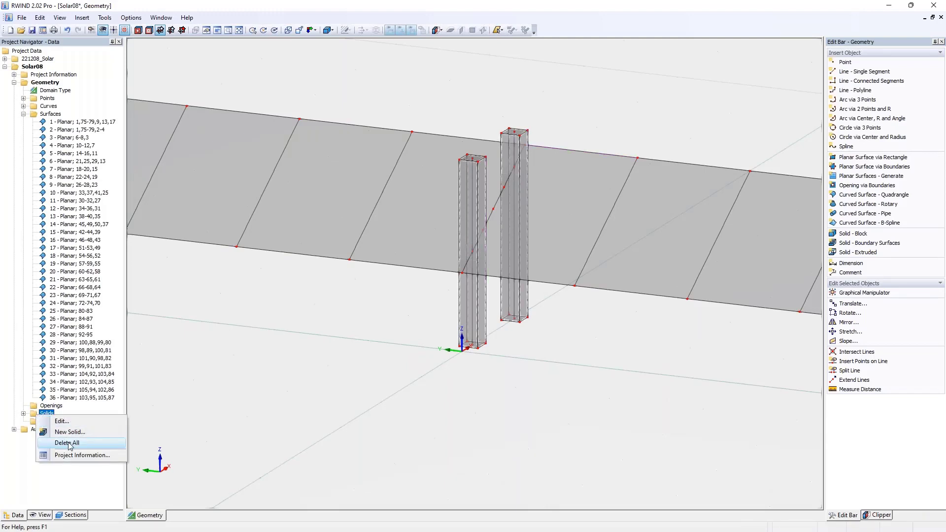
click(69, 440)
click(471, 289)
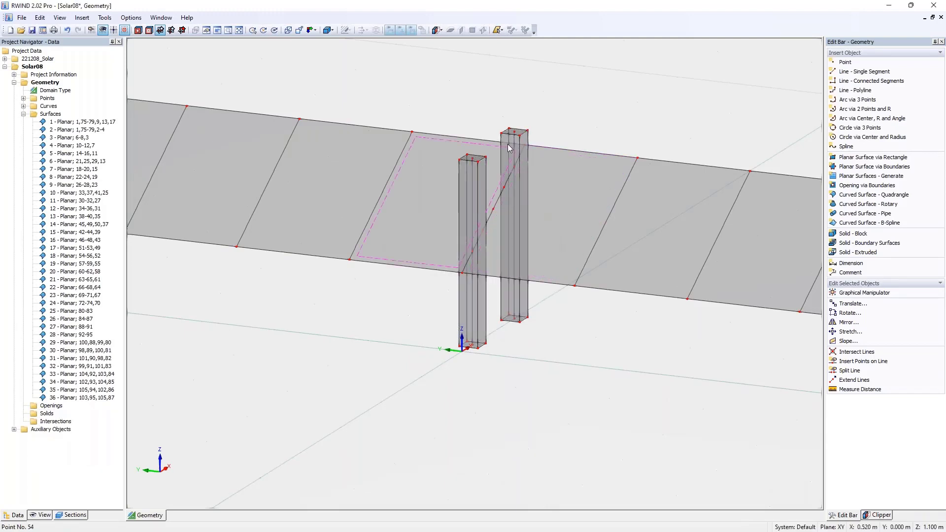
- Delete the top faces and top centre points of the front and rear posts
scroll(518, 93, up, 2)
scroll(514, 98, up, 1)
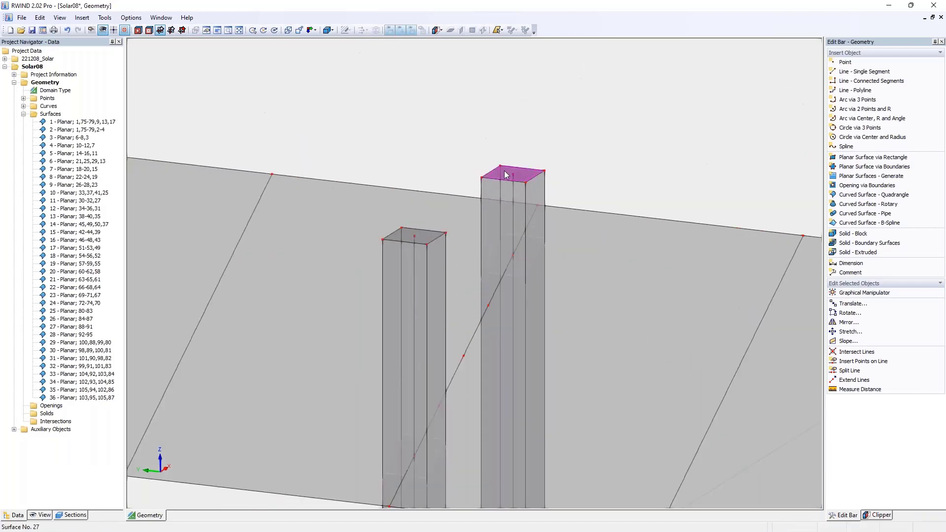
key(Delete)
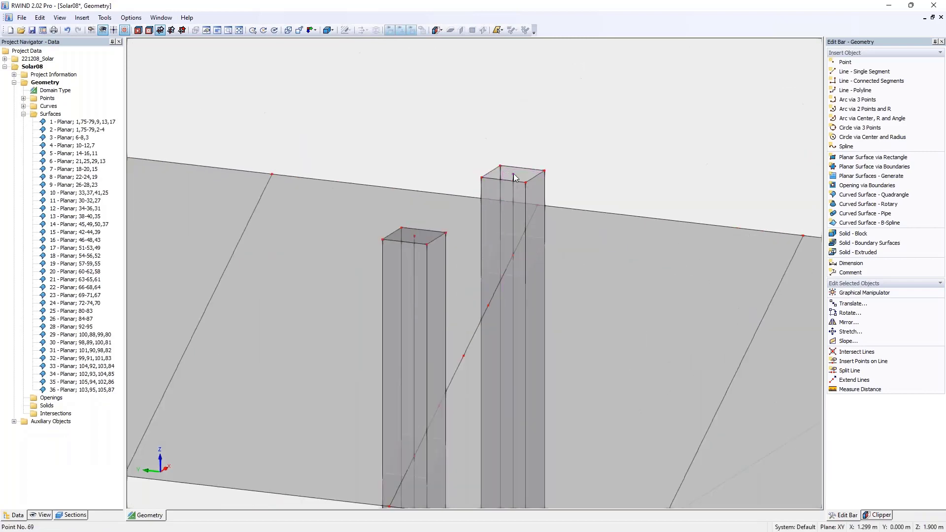
key(Delete)
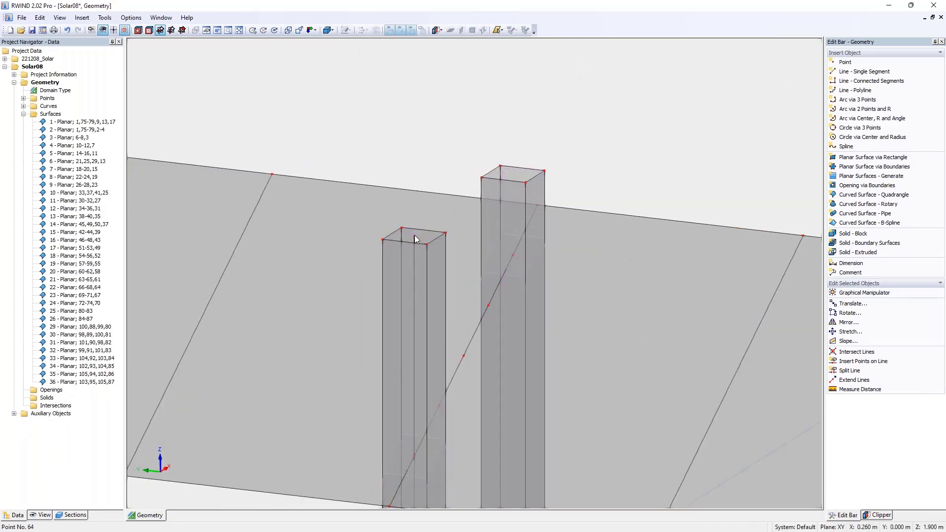
- Create intersection points where the vertical edges of both posts pass through the sloped panel surfaces, using Intersect Lines
scroll(527, 180, down, 1)
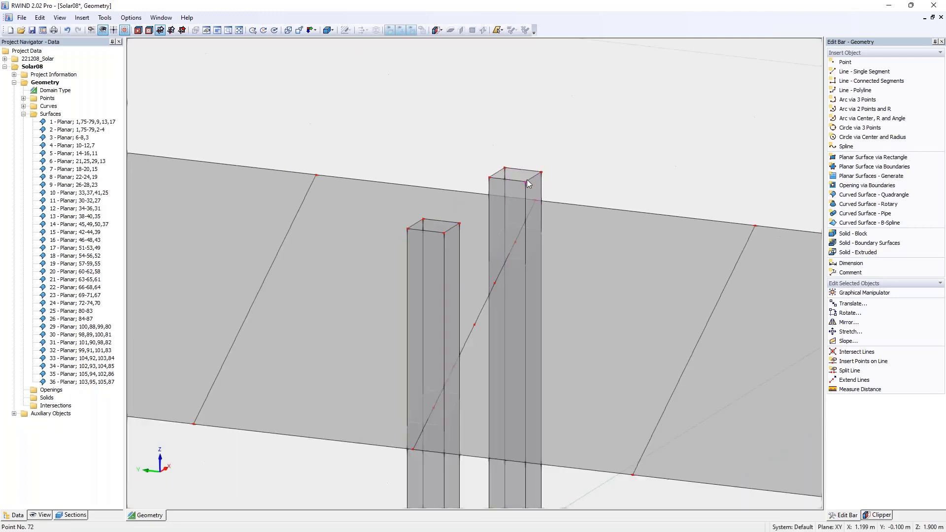
scroll(526, 181, down, 1)
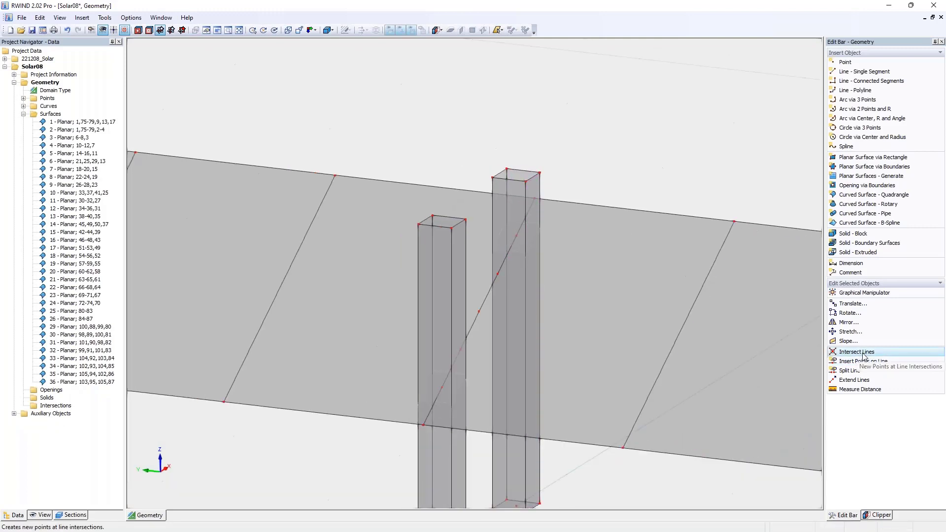
click(863, 353)
drag(342, 127, 603, 494)
key(Escape)
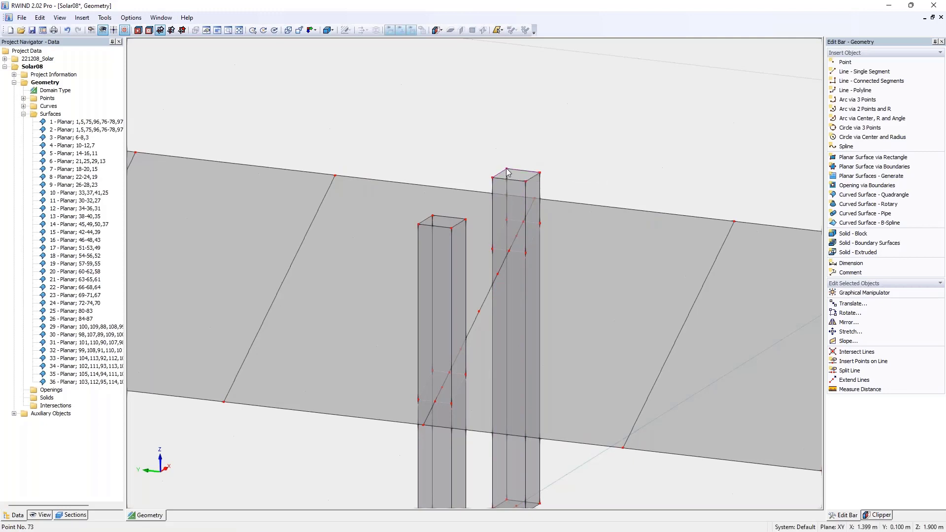
- Move the top corner points of both posts down onto their intersection points with the sloped panel
drag(511, 195, 506, 219)
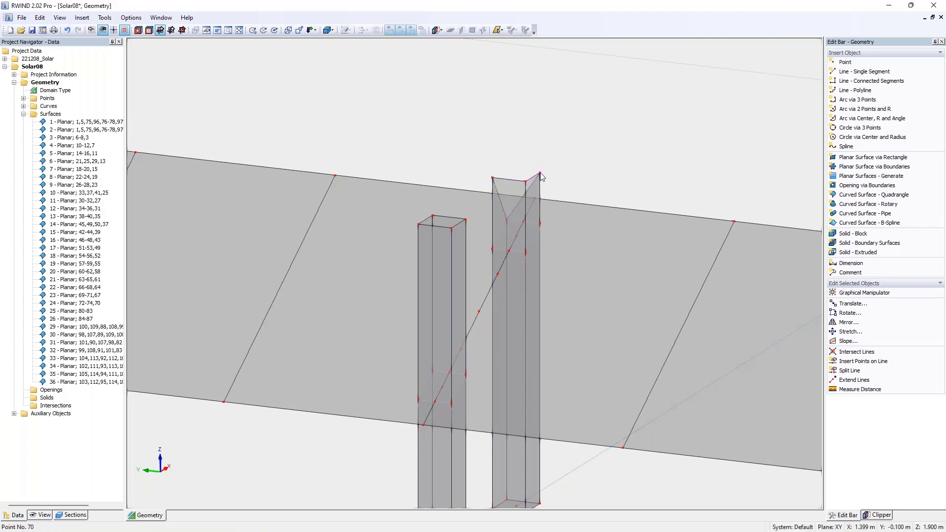
drag(539, 172, 540, 223)
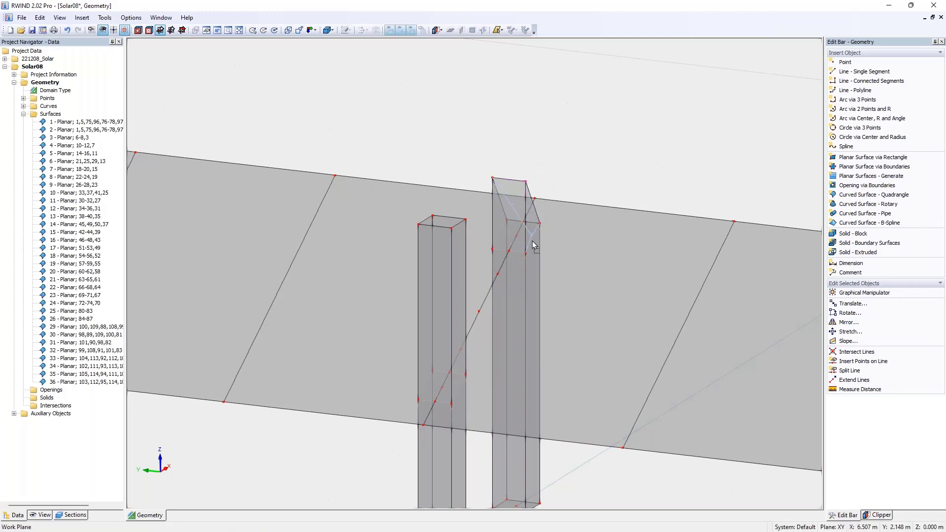
drag(525, 182, 525, 252)
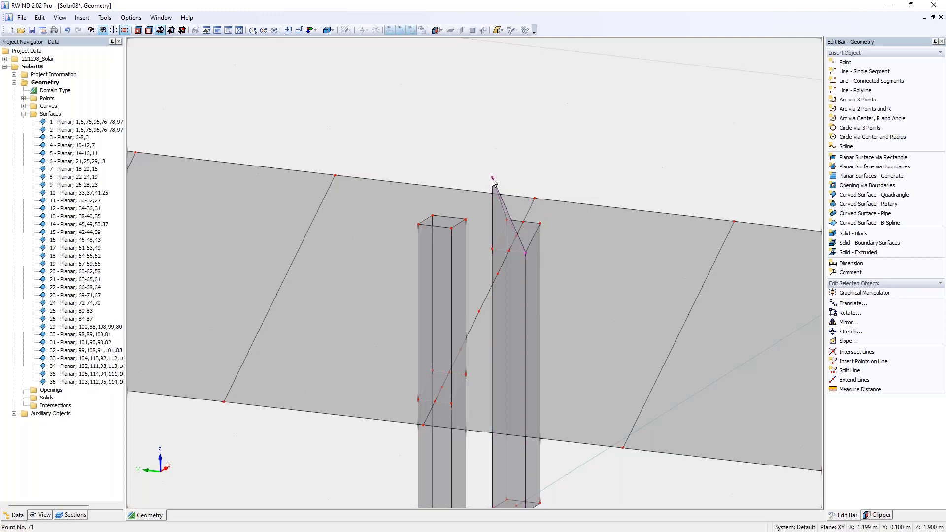
drag(492, 179, 451, 403)
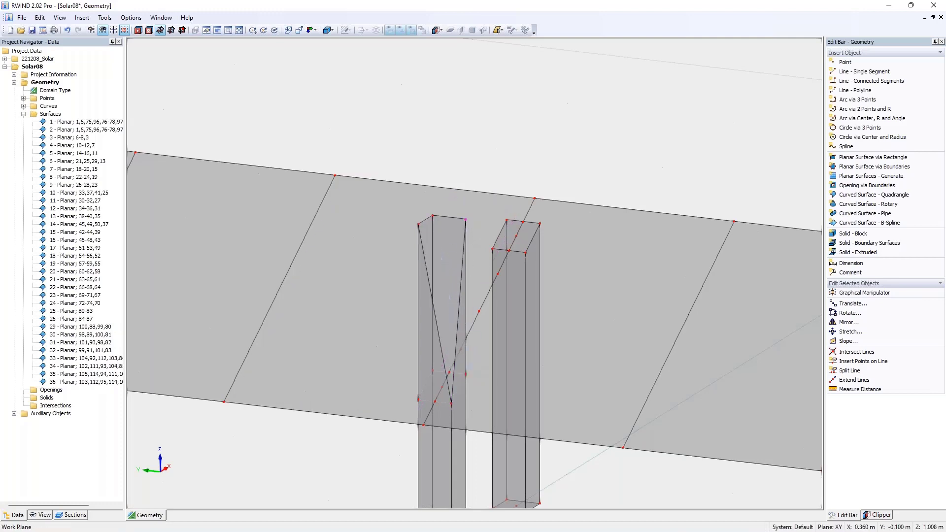
drag(465, 220, 465, 374)
drag(432, 215, 432, 370)
drag(418, 224, 417, 397)
- Copy the trimmed post pair three times along the negative Y direction of the panel row, at every third panel line
scroll(484, 261, down, 4)
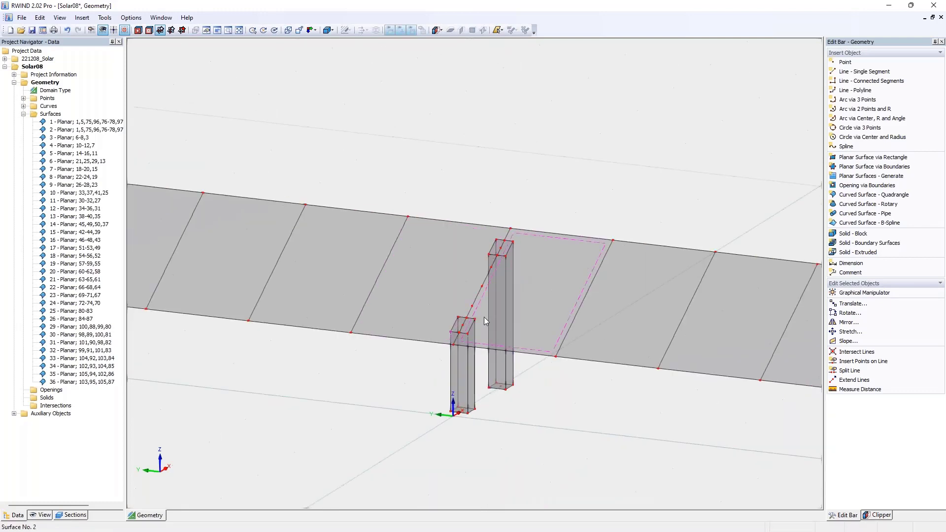
middle_drag(520, 292, 611, 296)
scroll(538, 226, down, 2)
scroll(487, 222, down, 3)
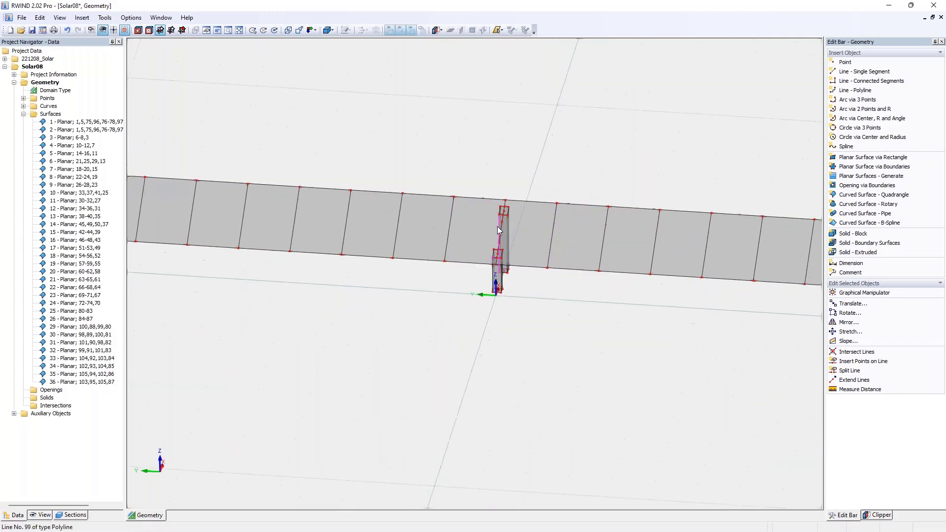
scroll(500, 232, down, 2)
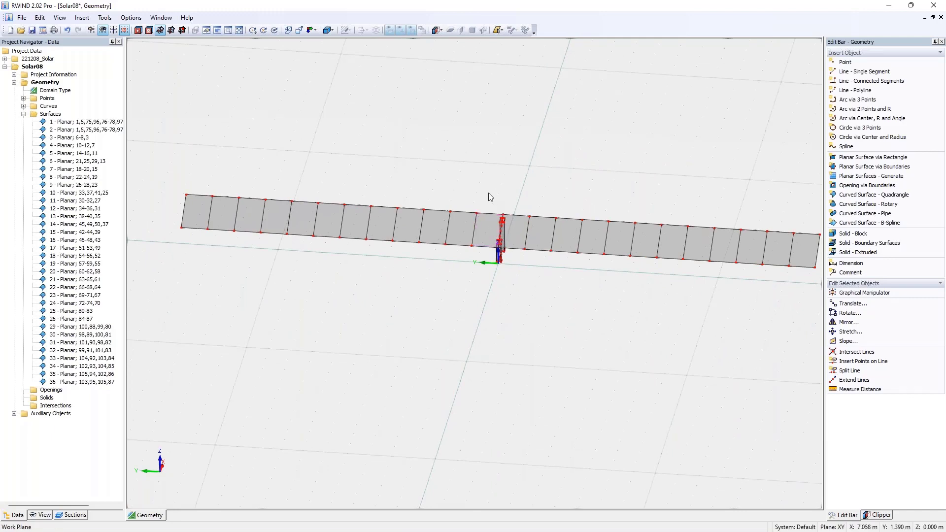
click(508, 260)
middle_drag(516, 276, 469, 258)
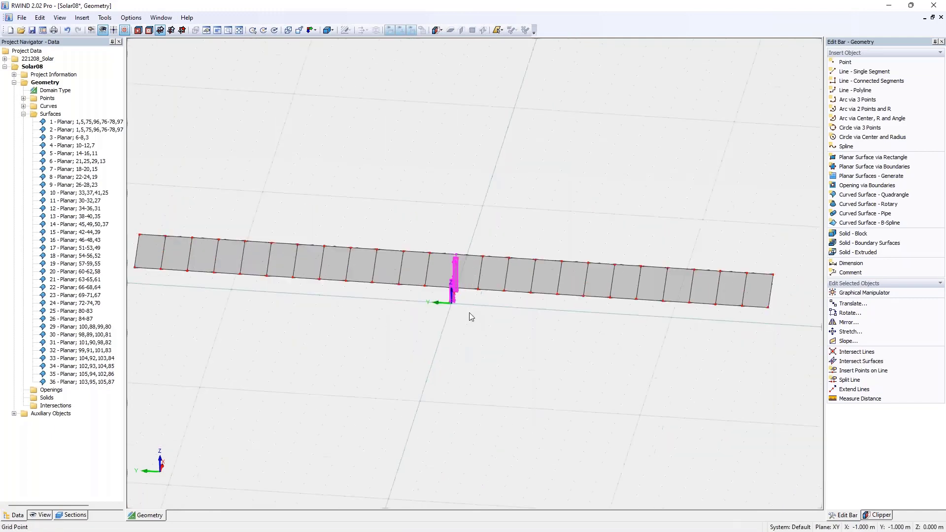
ctrl+drag(457, 257, 694, 268)
click(719, 259)
- Start a Translate copy of the outermost post pair with one copy, and pick its vector from the post's outer corner to the panel row's end corner
scroll(719, 260, up, 5)
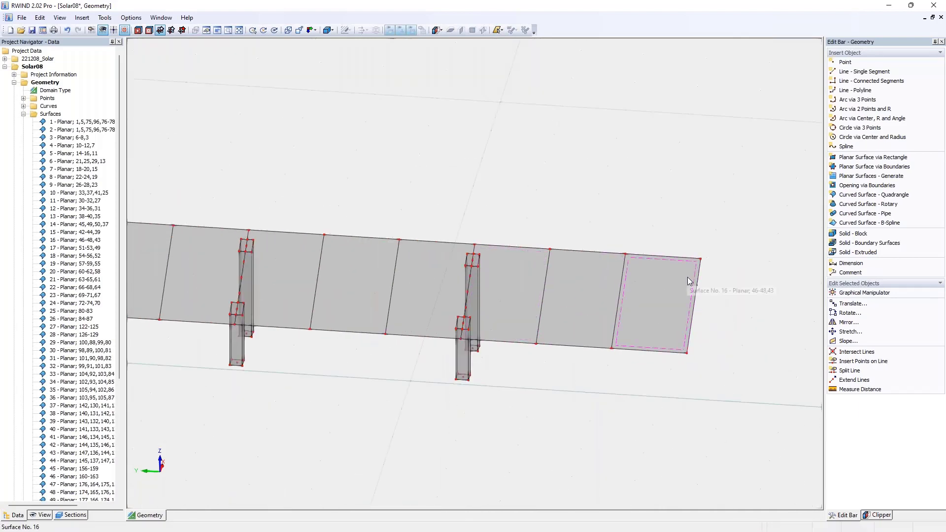
ctrl+middle_drag(702, 285, 704, 243)
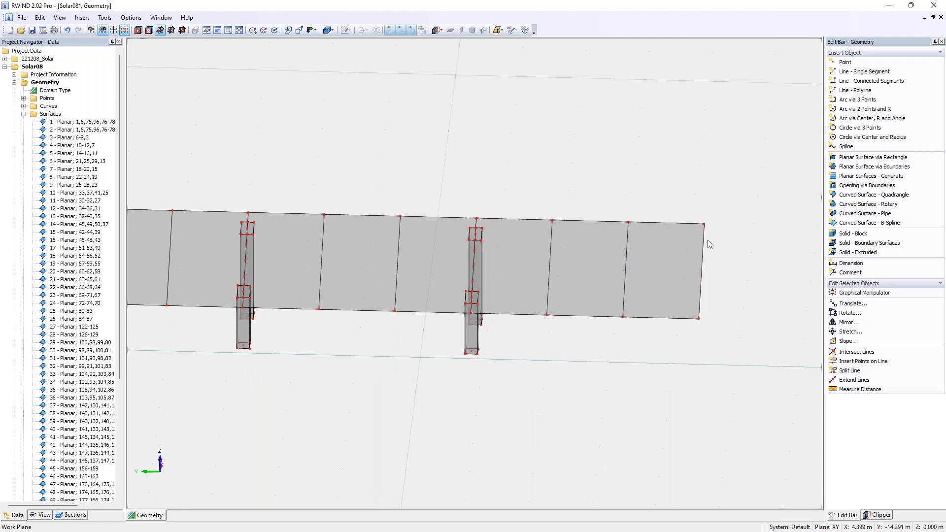
drag(451, 199, 599, 399)
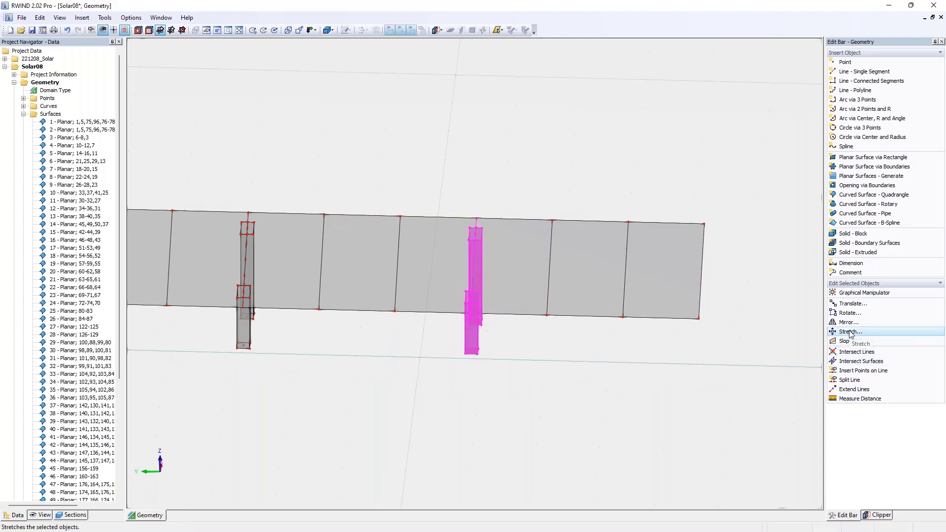
click(850, 306)
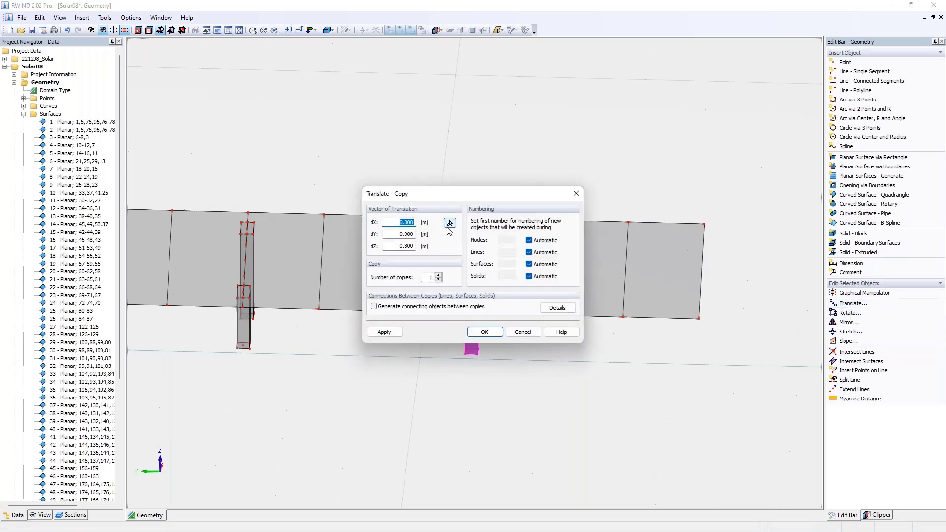
double_click(430, 277)
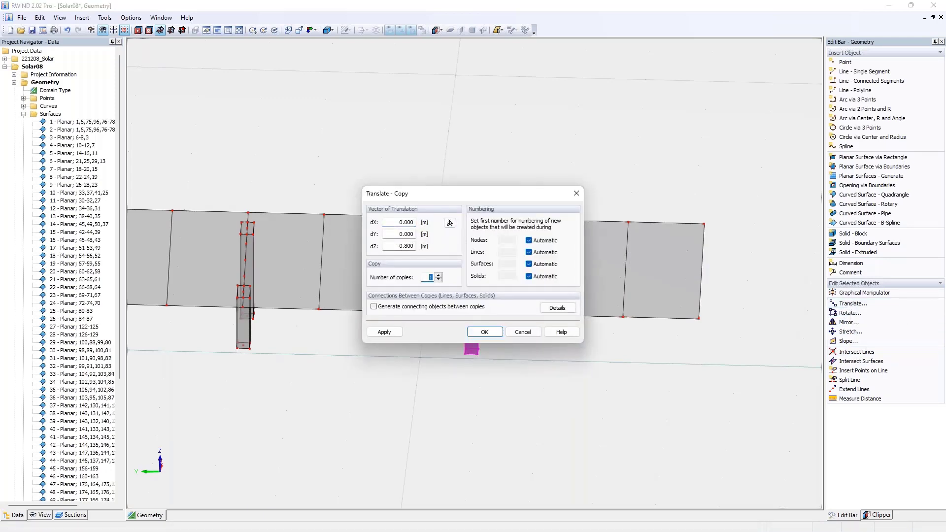
click(450, 222)
scroll(469, 207, up, 3)
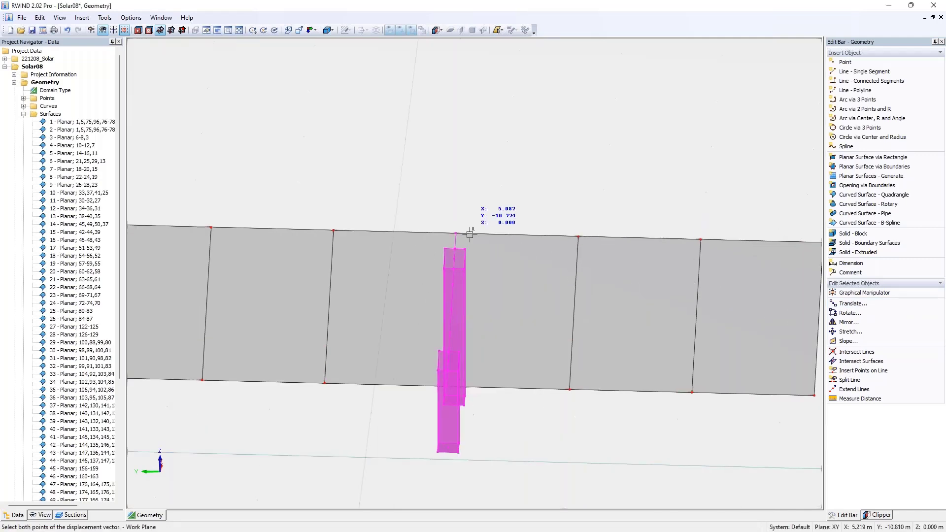
click(463, 250)
scroll(463, 250, down, 2)
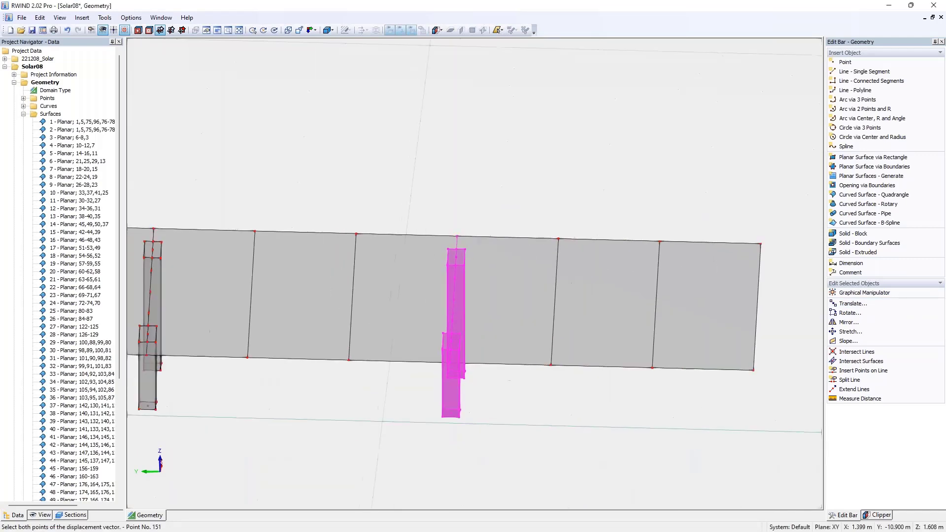
click(688, 246)
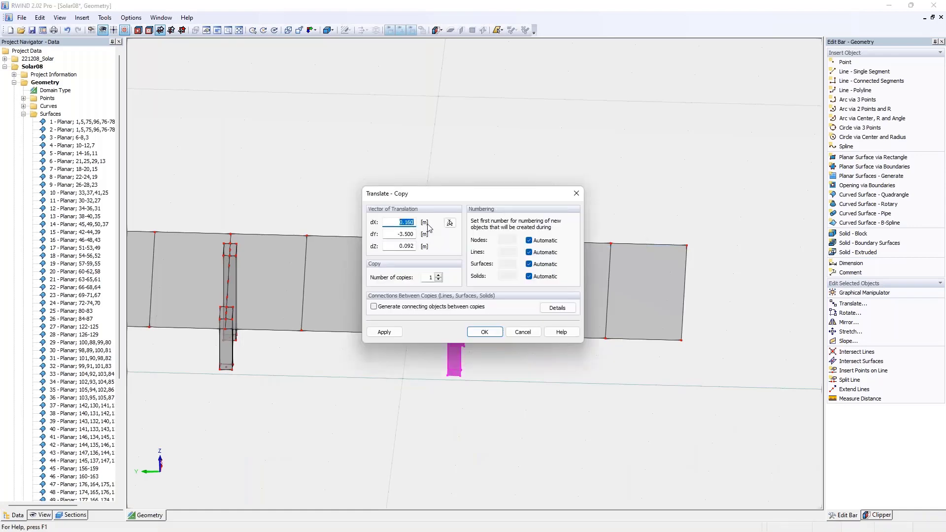
- Restrict the copy vector to the Y direction by setting dX and dZ to 0, and create the end post pair
text(0)
key(Tab)
key(Tab)
text(0)
click(484, 332)
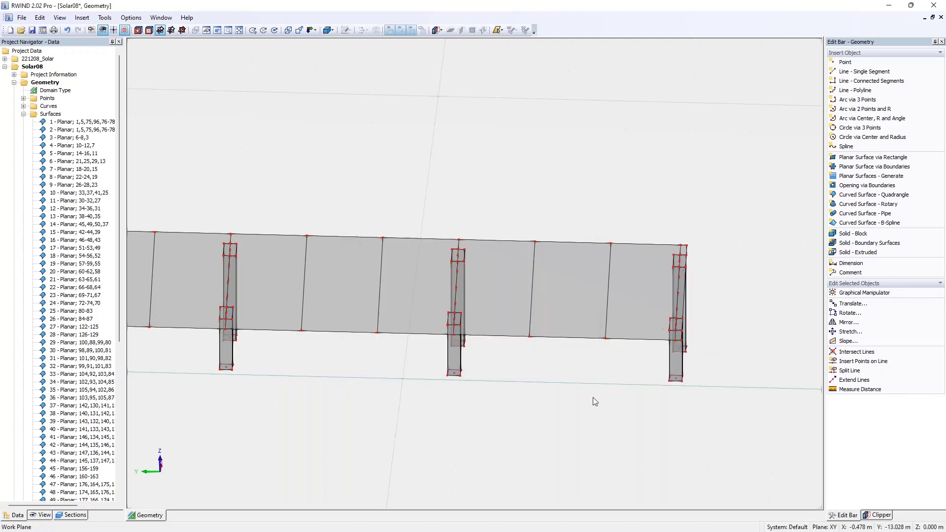
- Mirror the four post pairs on the negative Y side as copies about the X,Z plane through the origin
scroll(573, 368, down, 5)
middle_drag(542, 374, 623, 316)
drag(398, 232, 426, 312)
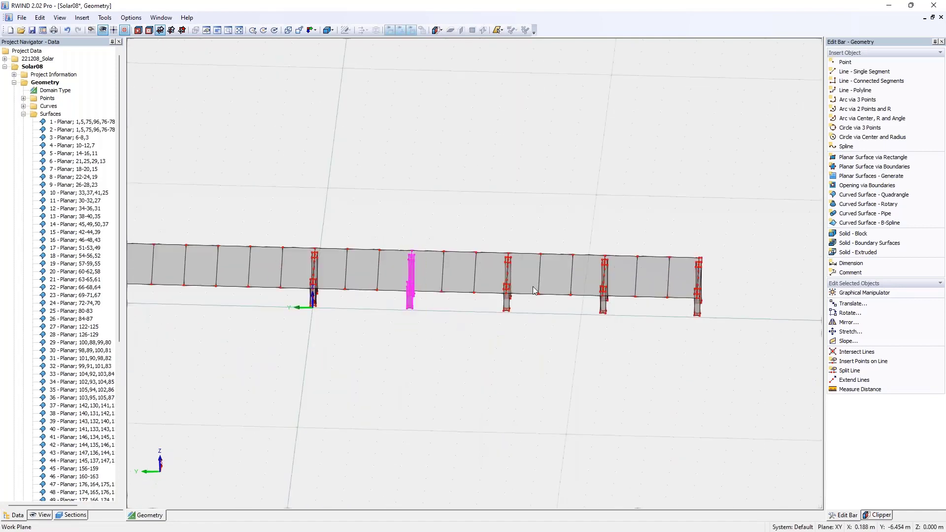
drag(500, 241, 515, 310)
drag(598, 231, 613, 347)
drag(689, 239, 720, 320)
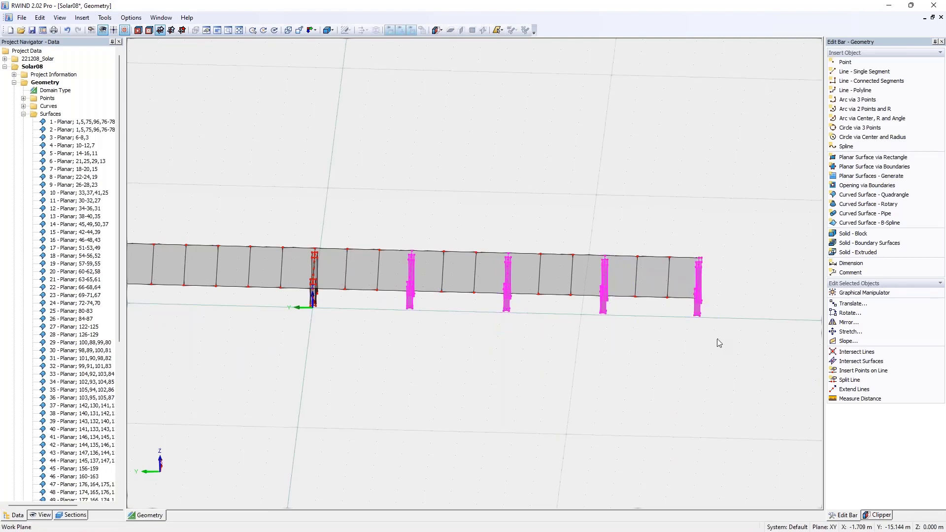
click(853, 325)
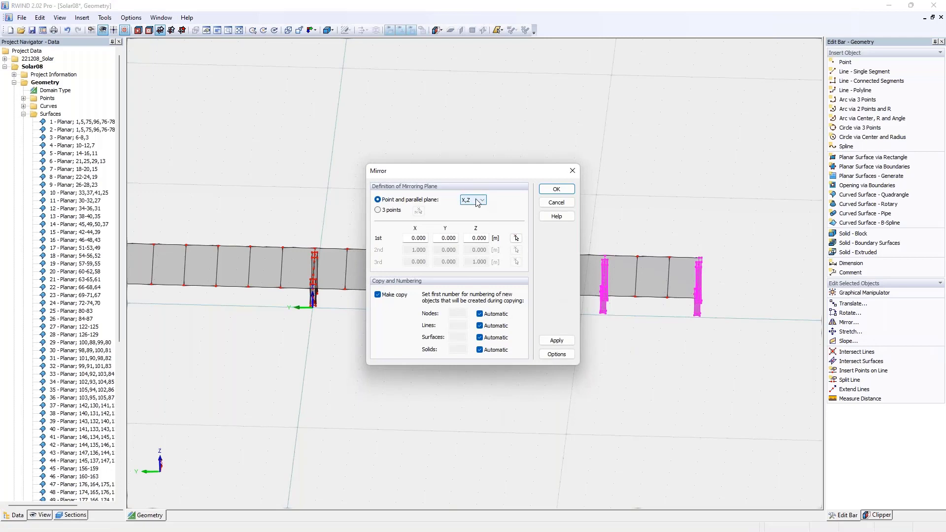
click(476, 200)
click(476, 200)
click(555, 189)
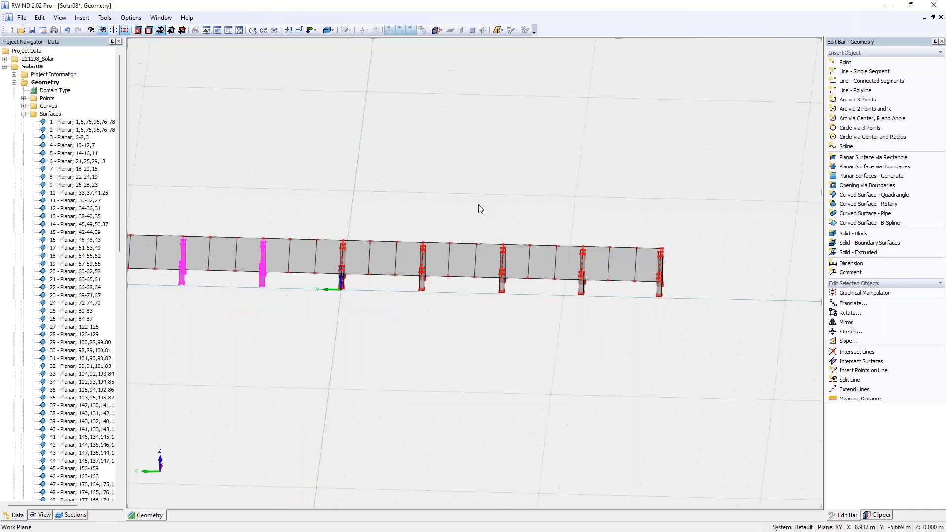
- Select all sloped panel surfaces and extrude them into solids with a thickness of 0.1 m perpendicular to the surface
scroll(477, 205, down, 3)
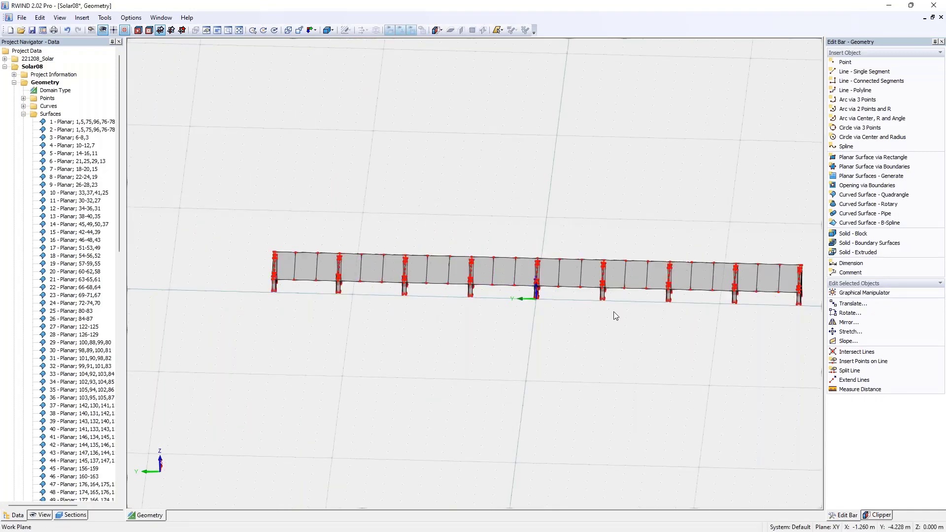
ctrl+middle_drag(614, 313, 231, 291)
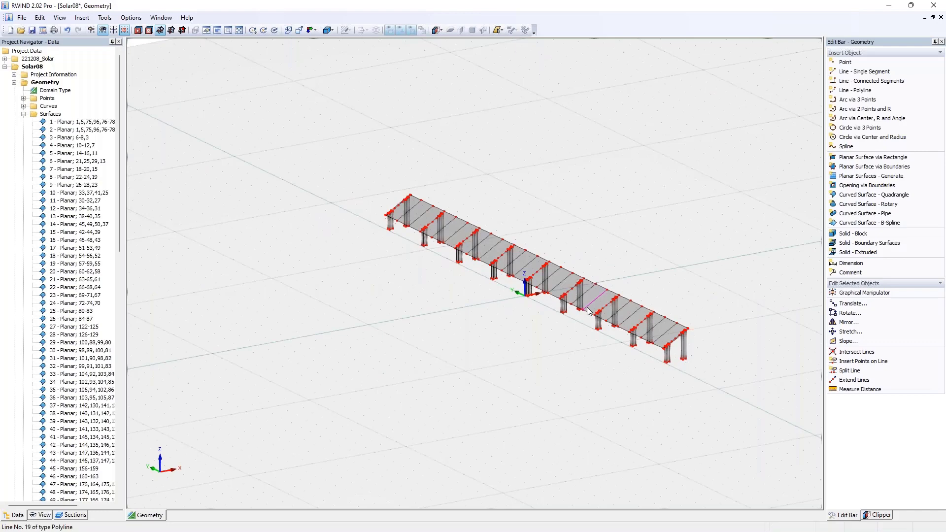
ctrl+middle_drag(587, 344, 503, 337)
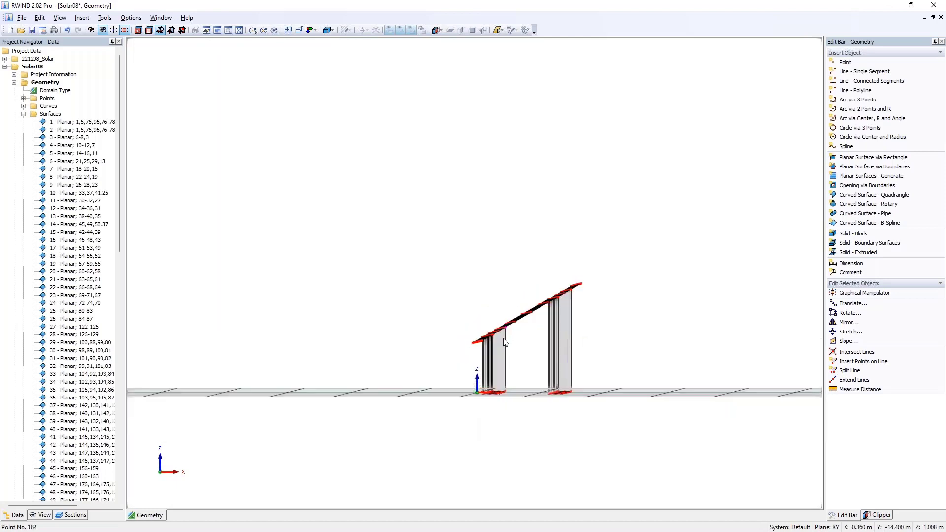
drag(433, 272, 651, 377)
mouse_move(634, 340)
ctrl+middle_down()
mouse_move(608, 341)
mouse_move(616, 343)
ctrl+middle_up()
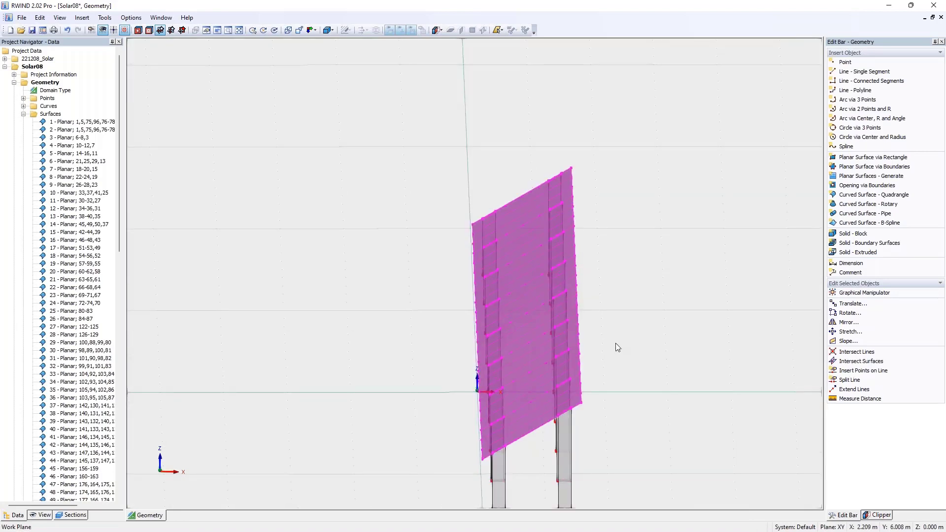
click(865, 252)
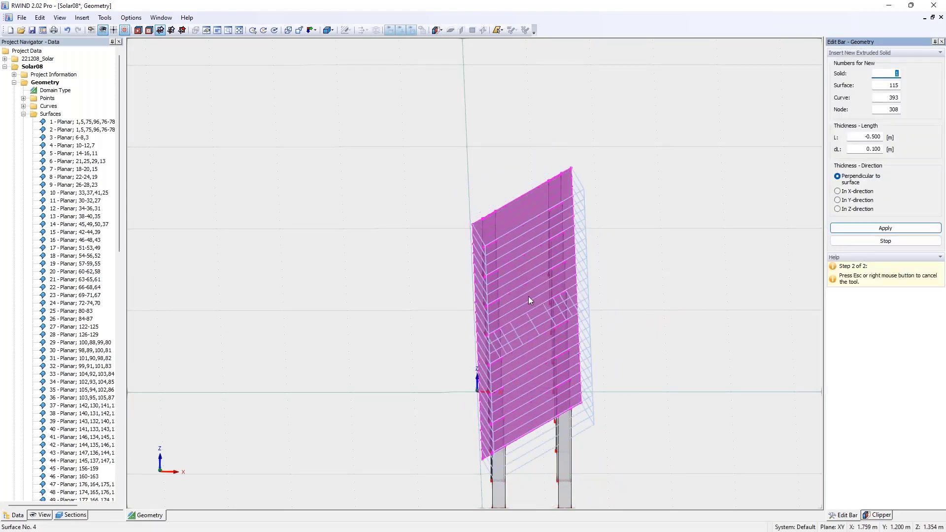
click(886, 136)
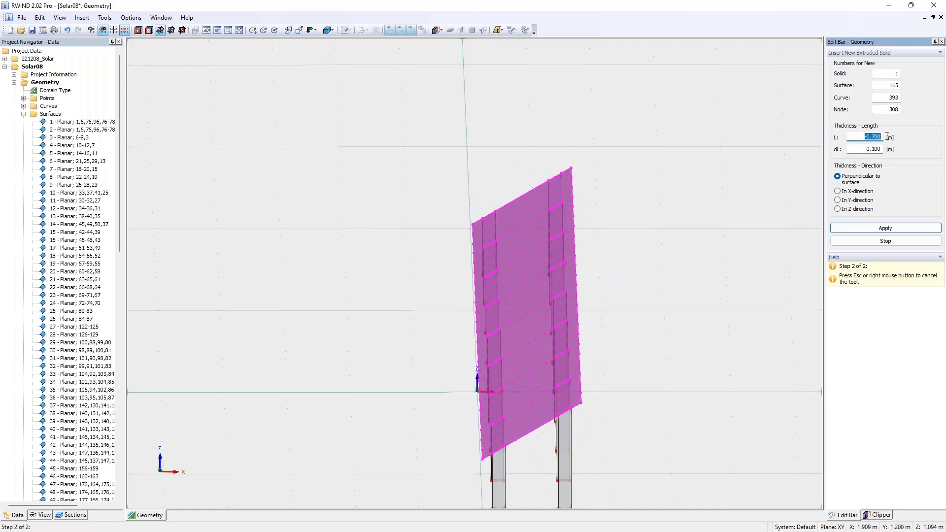
text(,1)
key(Tab)
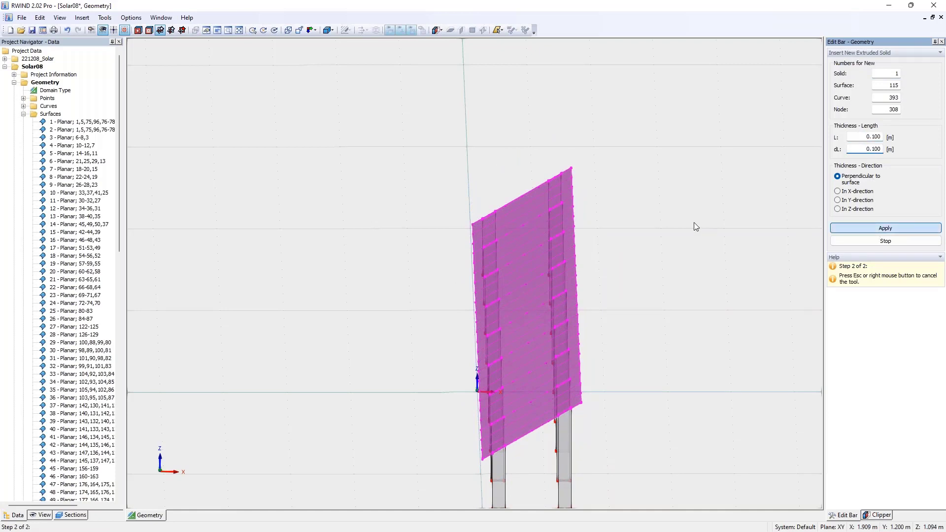
key(Return)
scroll(646, 241, down, 2)
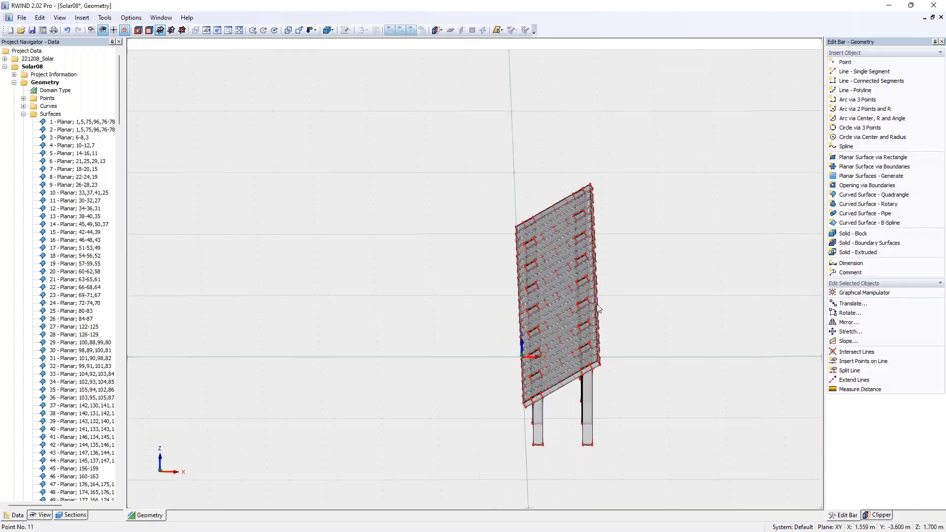
- Save the Solar08 solar panel model and close its geometry editor to return to the 221208_Solar project
ctrl+middle_drag(596, 303, 709, 315)
scroll(673, 283, down, 2)
middle_drag(673, 284, 618, 244)
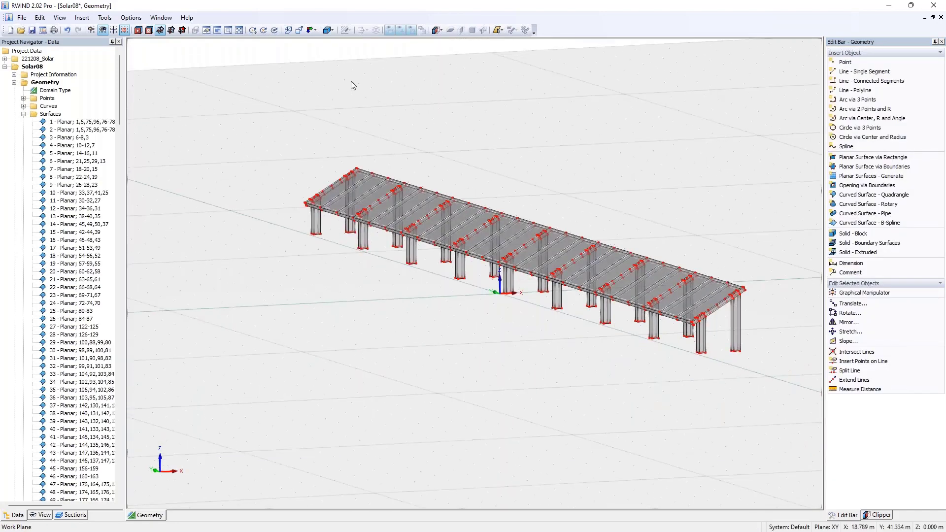
click(31, 30)
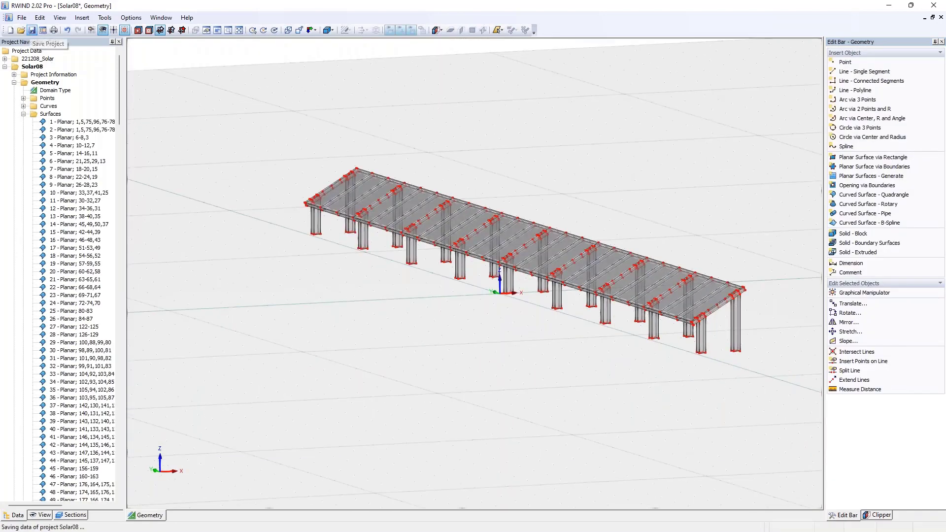
click(941, 17)
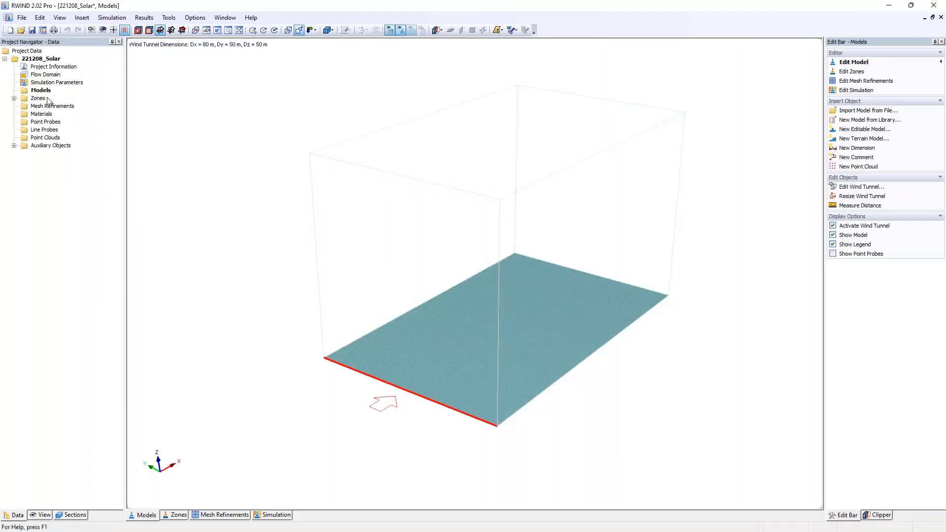
- Insert the Solar08 model from the Demo library without adjusting its dimensions to the wind tunnel, keeping it moved in front of the tunnel
right_click(47, 93)
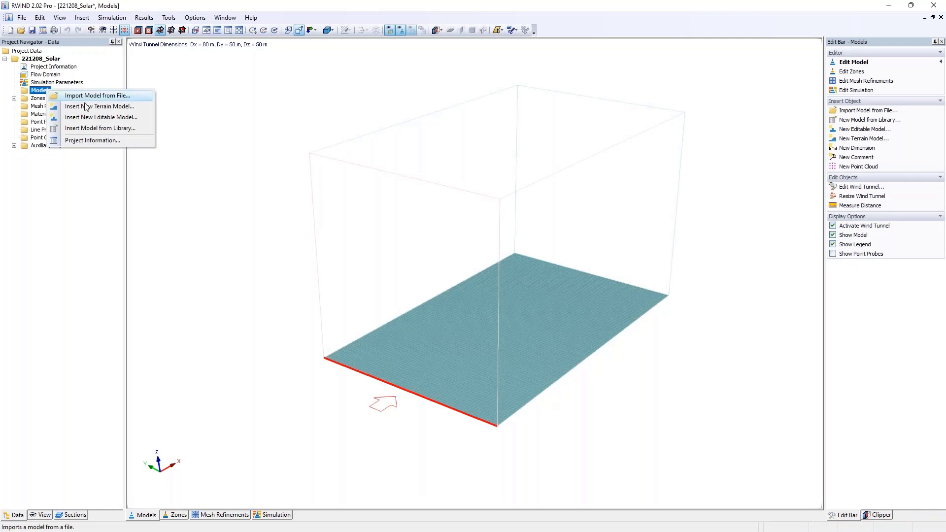
click(100, 128)
scroll(508, 256, down, 3)
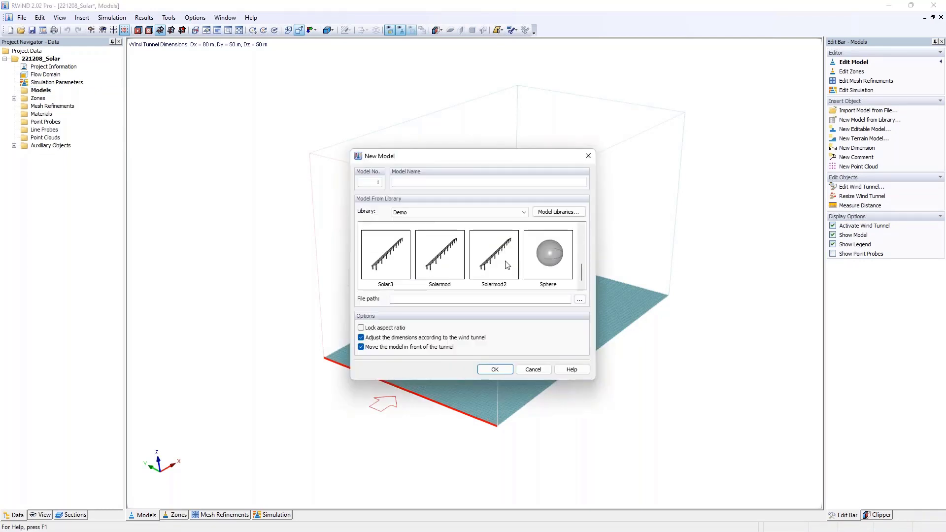
scroll(527, 274, up, 1)
click(481, 260)
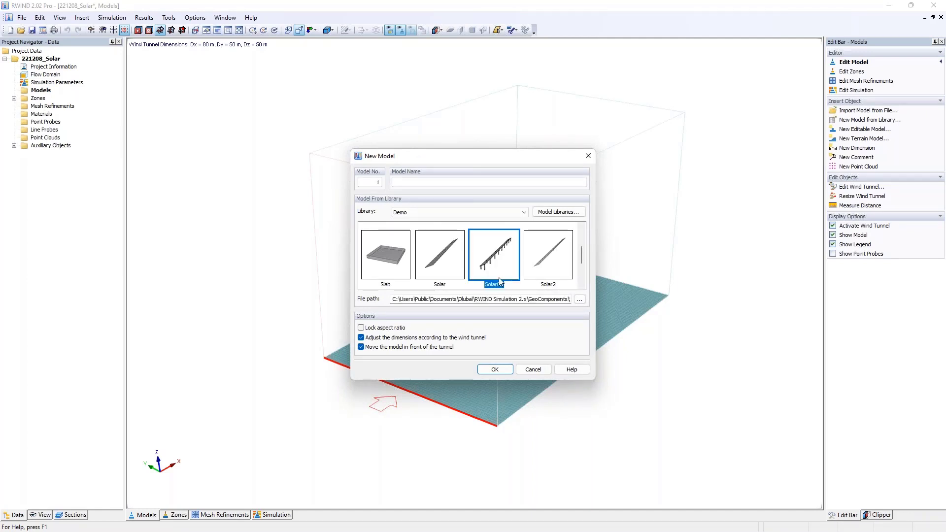
click(372, 339)
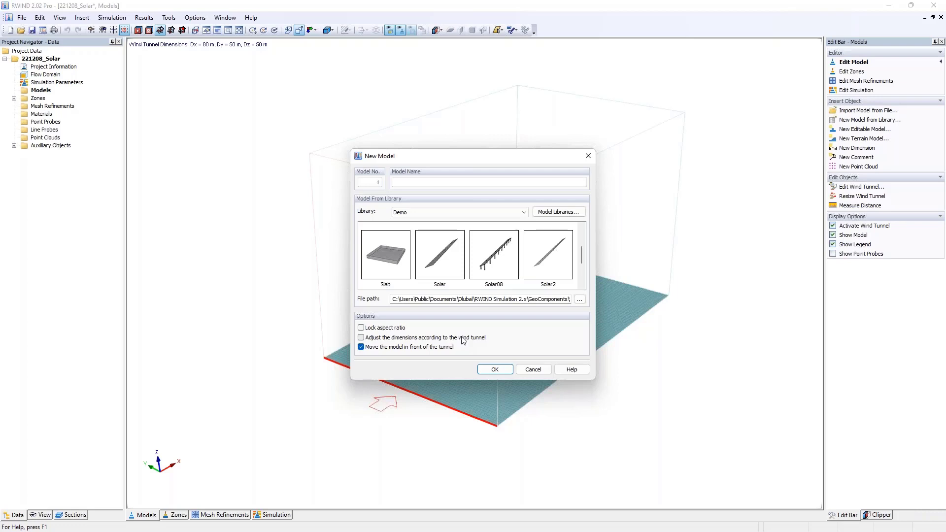
scroll(471, 267, up, 1)
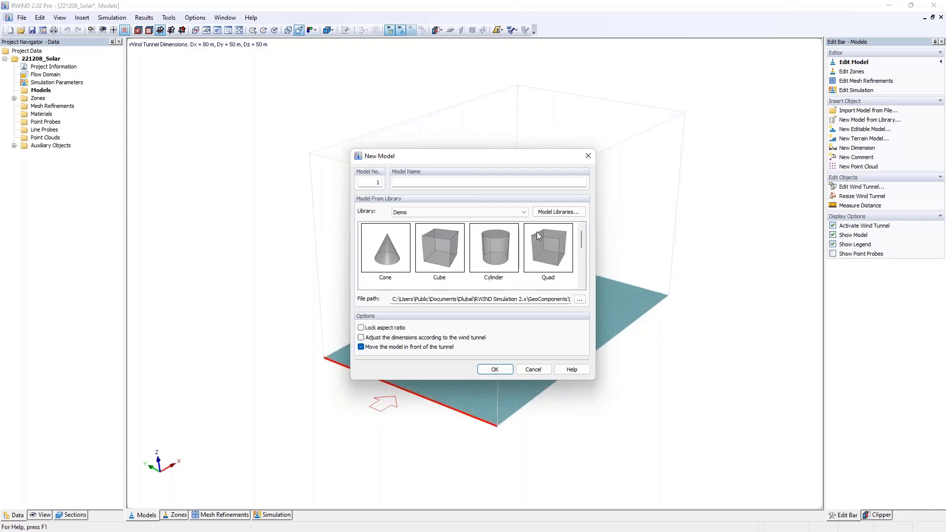
scroll(533, 248, down, 2)
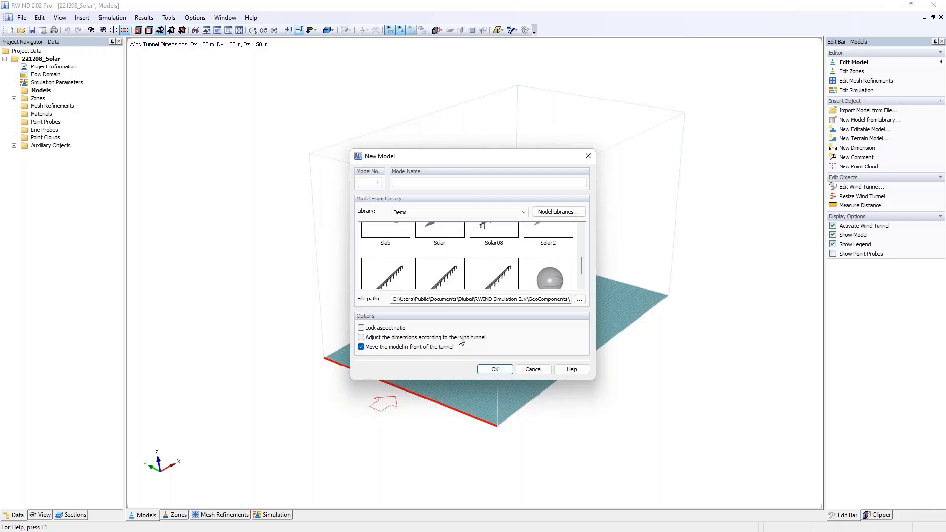
click(503, 242)
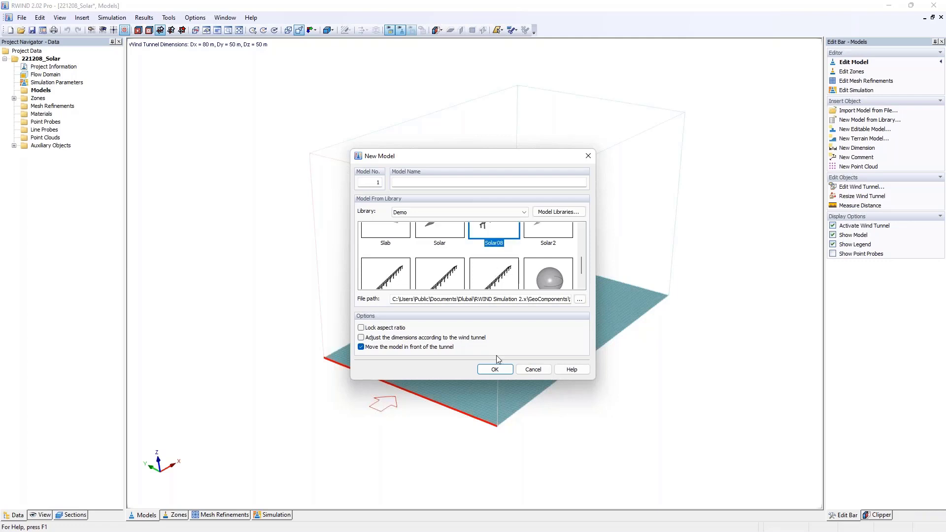
click(492, 369)
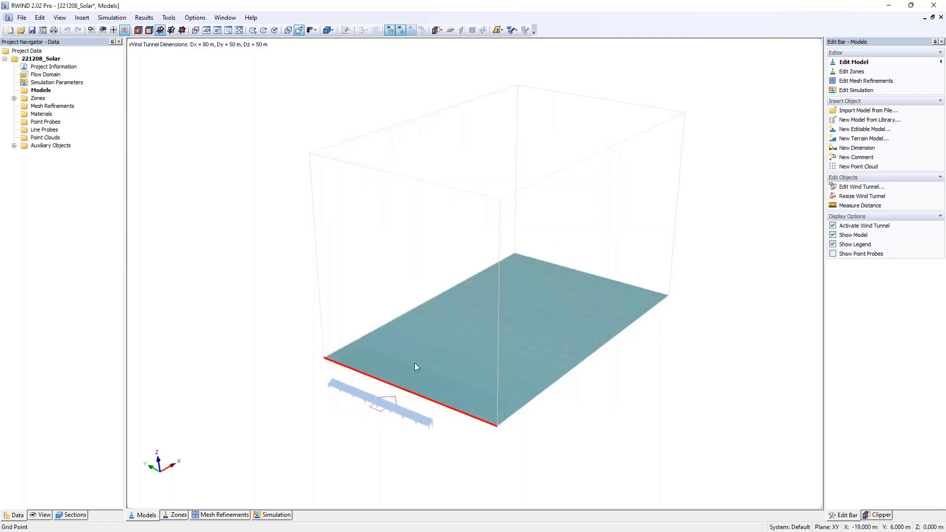
- Check the overall dimensions in the inserted solar row's object information
double_click(412, 417)
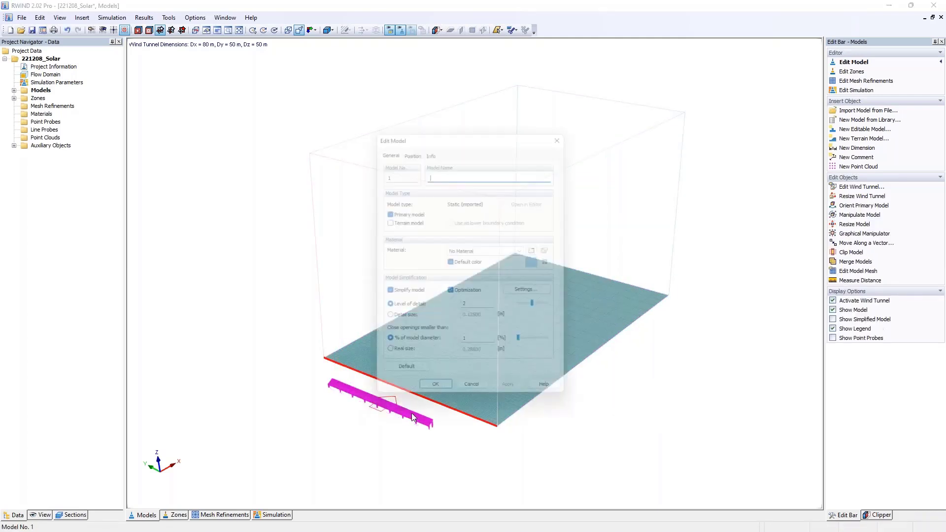
click(430, 147)
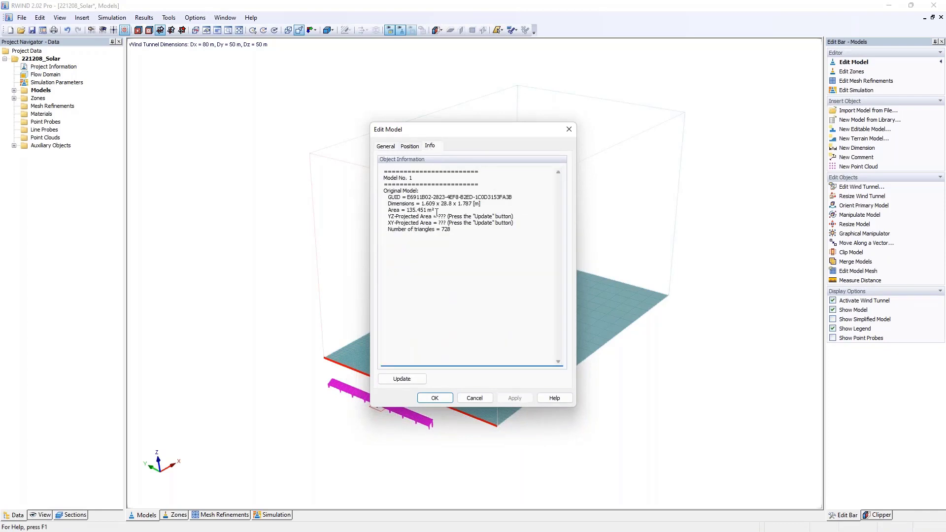
drag(421, 204, 476, 202)
click(569, 129)
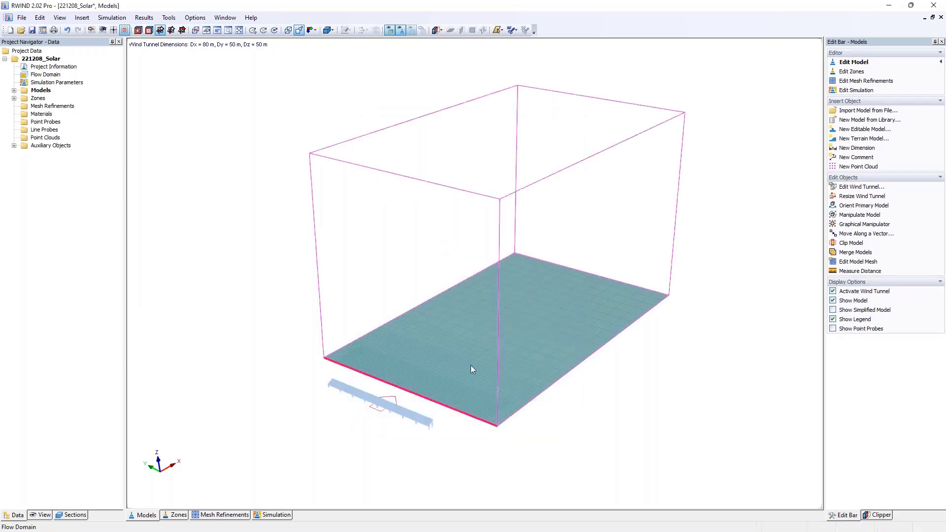
- Set the solar row's model simplification level of detail to 4 and accept the note about opening sizes
double_click(360, 389)
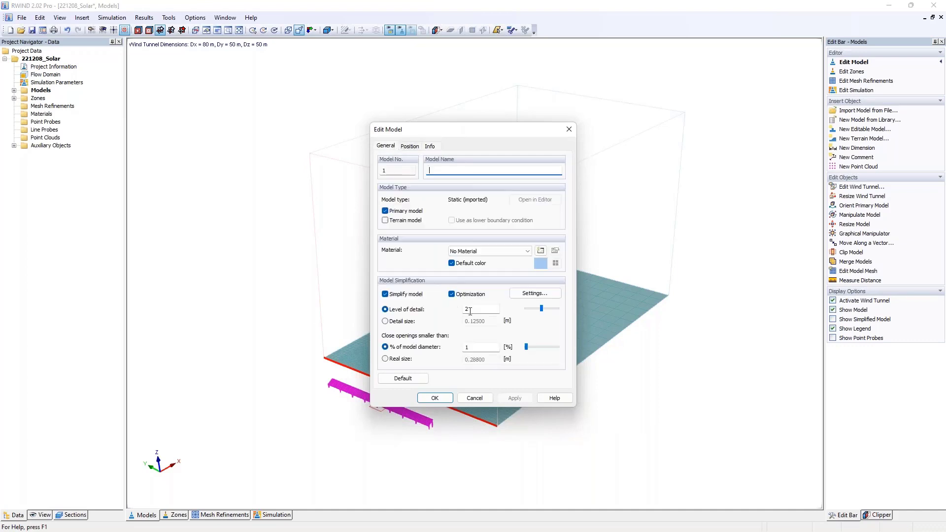
double_click(469, 310)
text(4)
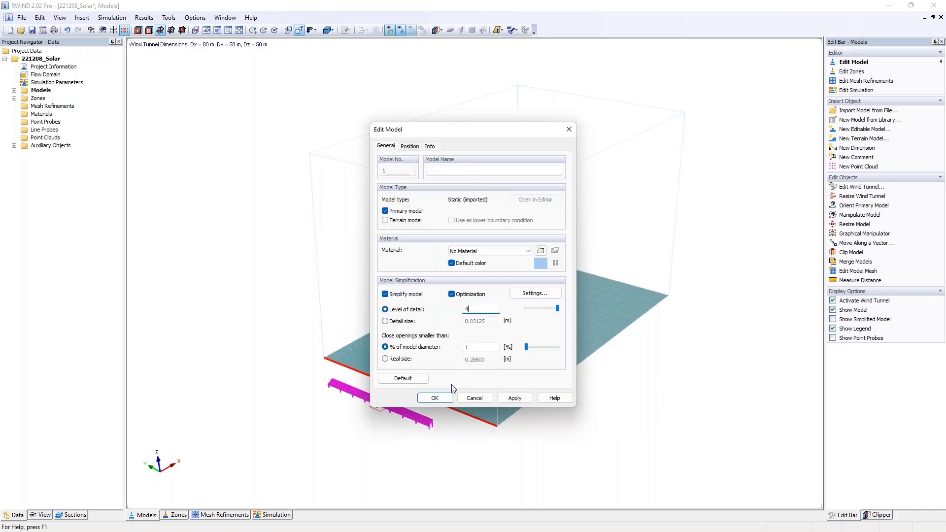
click(434, 398)
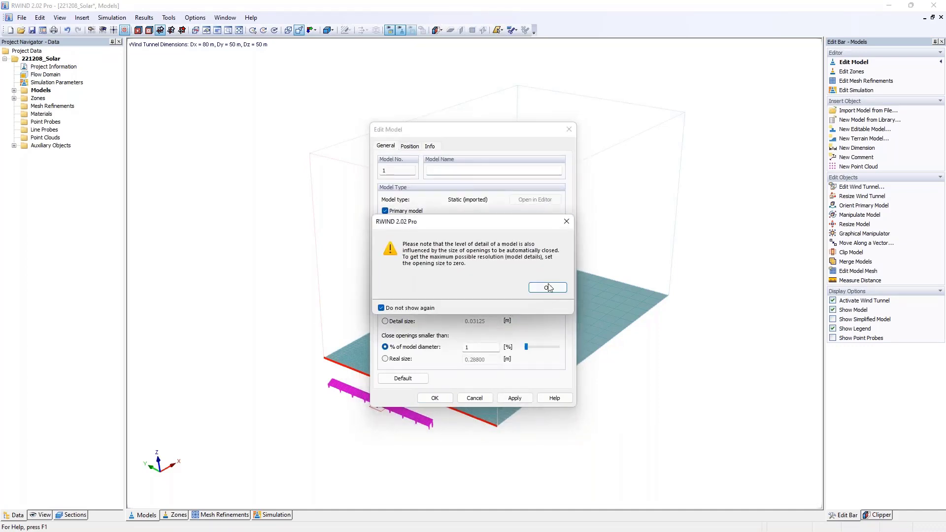
click(548, 287)
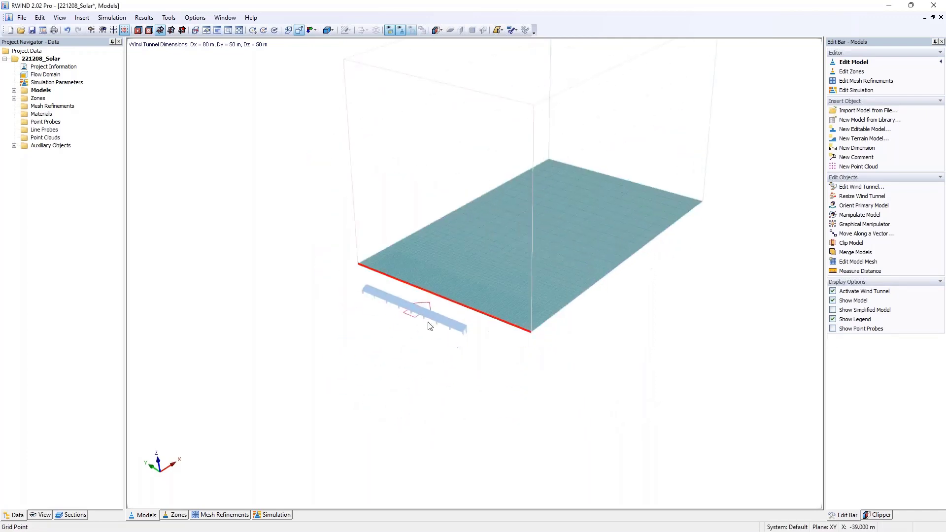
- Adjust the wind tunnel dimensions automatically to the solar panel row and apply them
scroll(427, 325, up, 5)
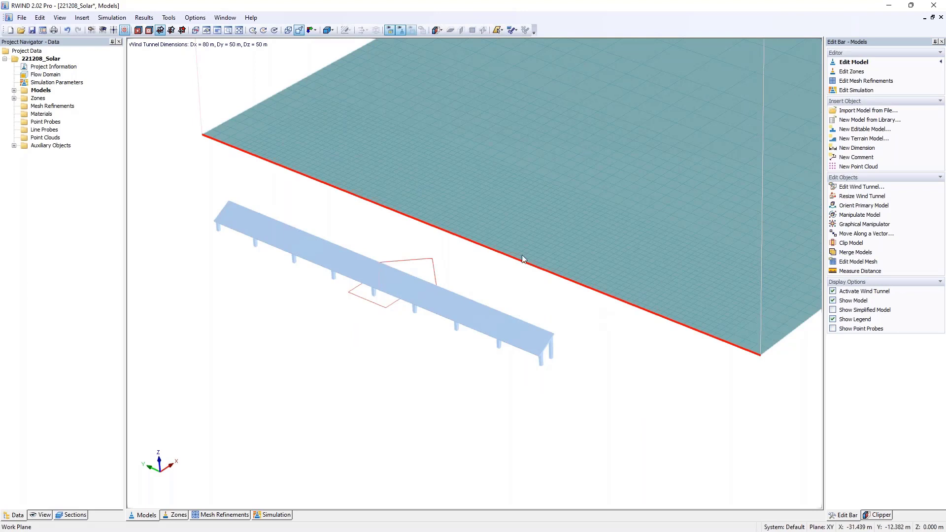
double_click(30, 75)
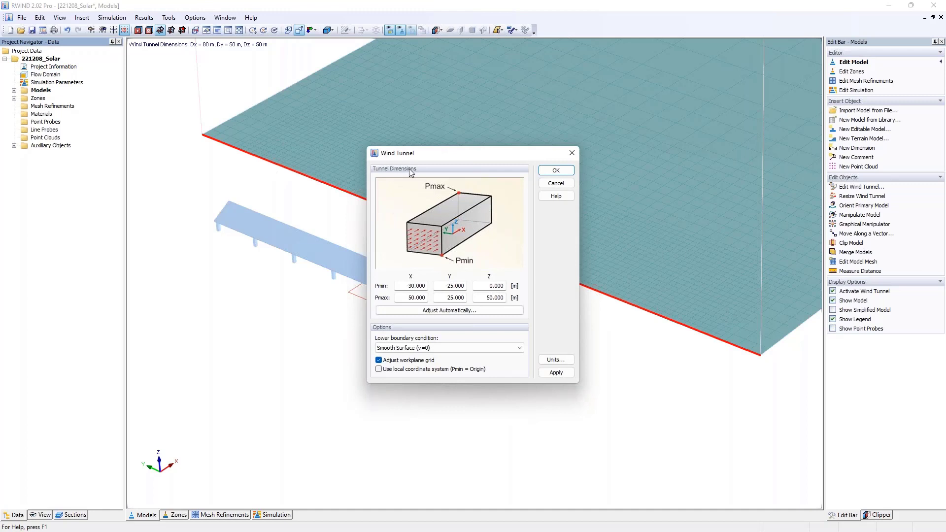
click(425, 311)
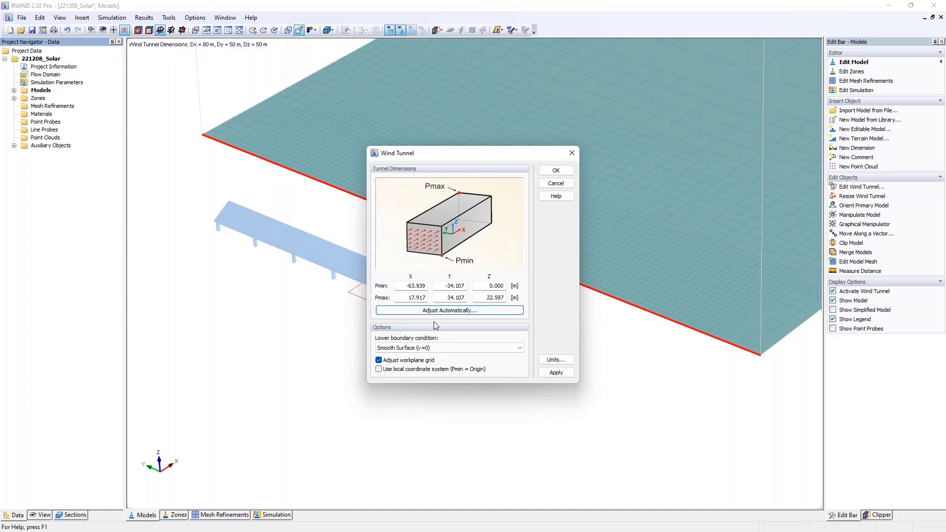
click(546, 170)
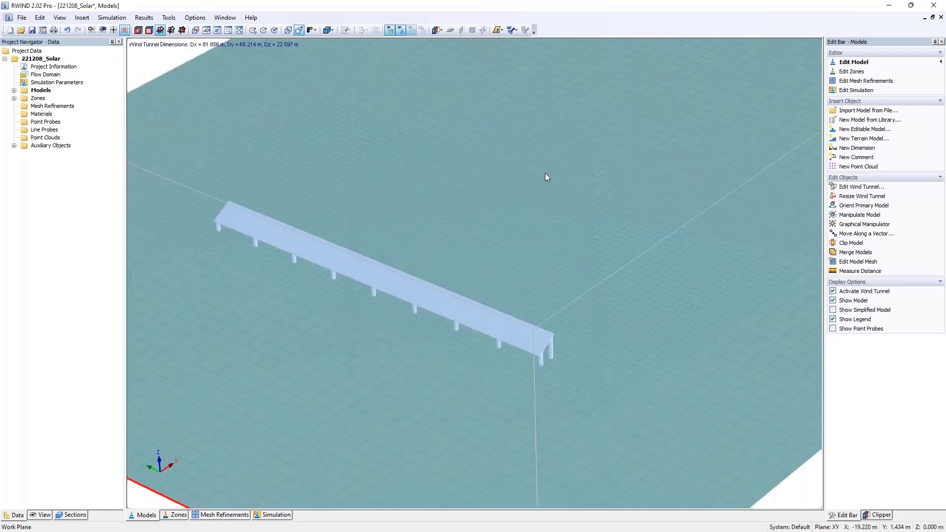
- Show the simplified model, examine its mesh around the end posts and panel edge, and hide it again
scroll(543, 180, down, 5)
ctrl+middle_drag(561, 249, 517, 237)
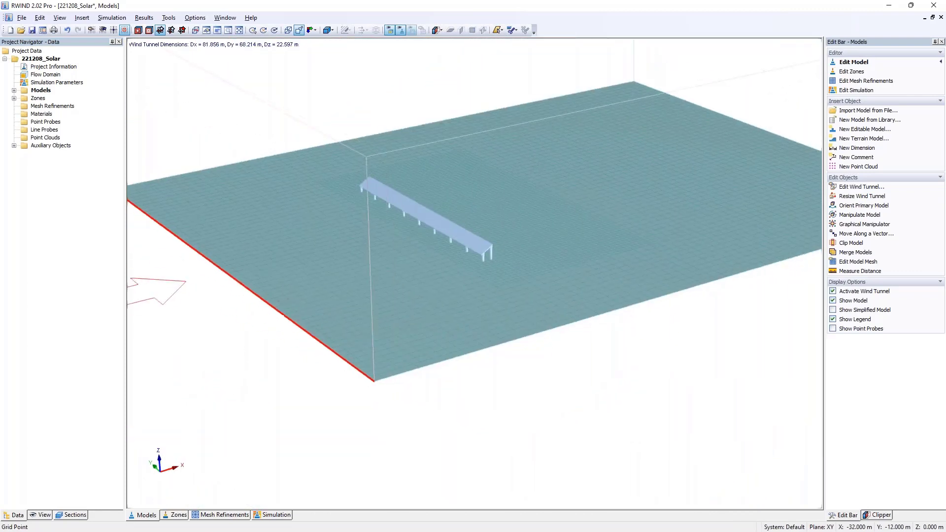
scroll(501, 208, down, 3)
scroll(500, 208, down, 1)
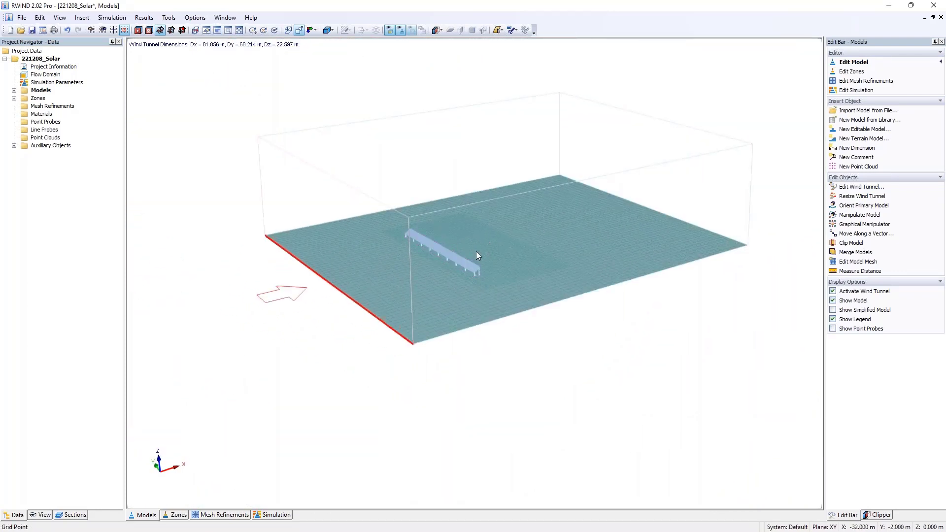
scroll(447, 259, up, 4)
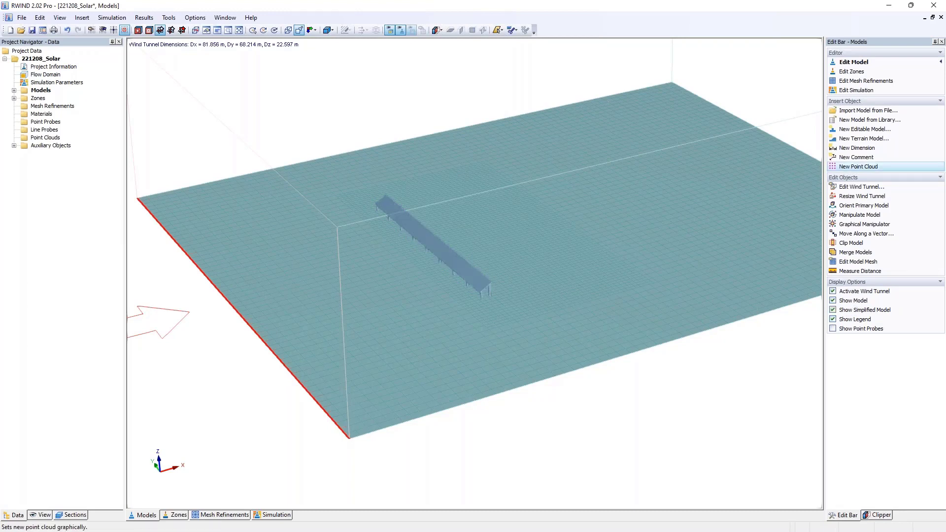
scroll(472, 282, up, 5)
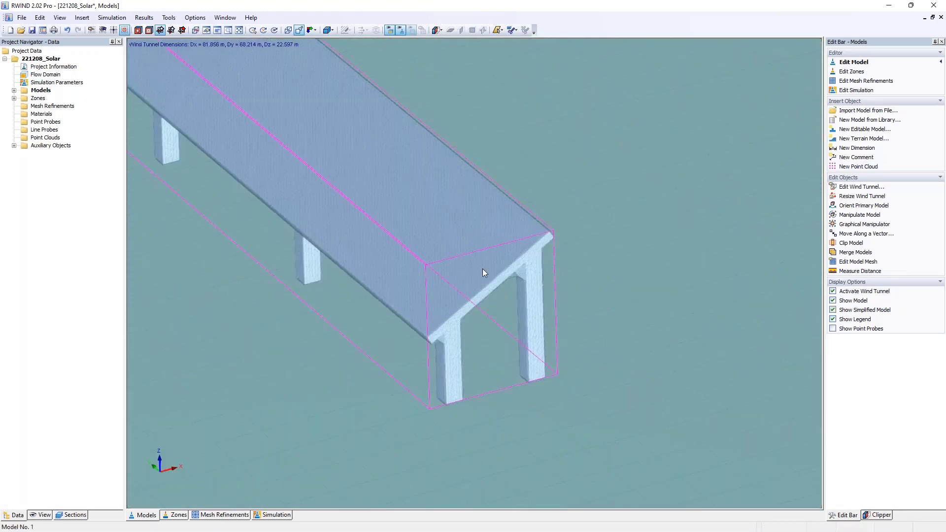
scroll(458, 362, up, 3)
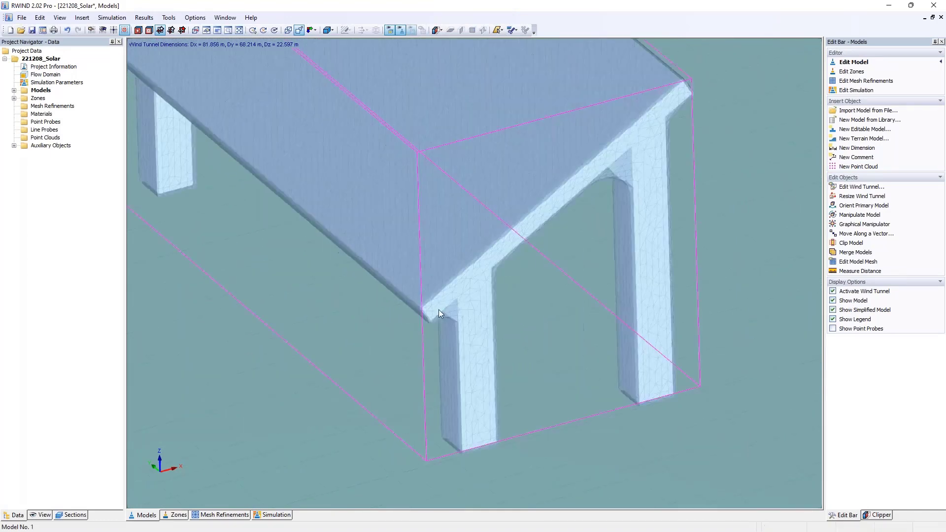
mouse_move(457, 309)
ctrl+middle_down()
mouse_move(392, 237)
mouse_move(457, 305)
ctrl+middle_up()
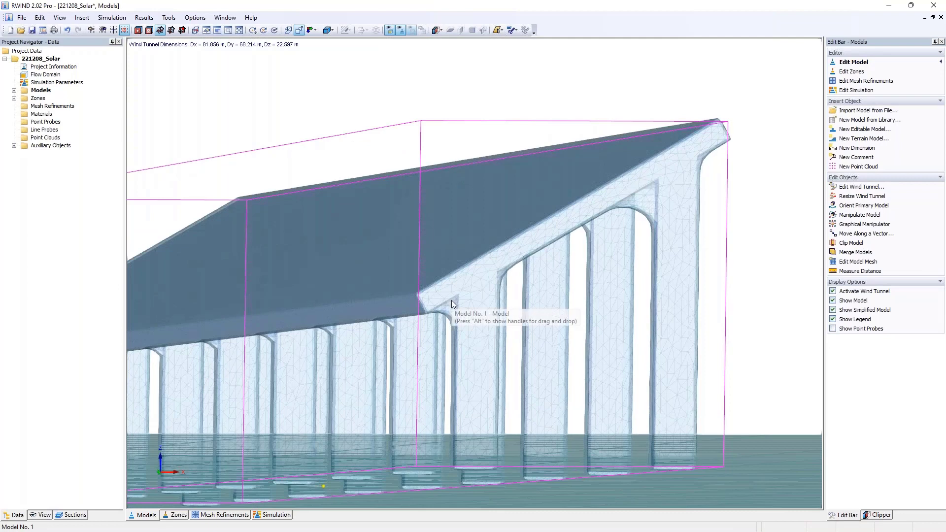
ctrl+middle_drag(499, 148, 591, 158)
scroll(545, 181, down, 5)
click(832, 310)
- Copy the solar panel row along a vector with dX 3.1 m, making 9 copies
scroll(726, 245, down, 5)
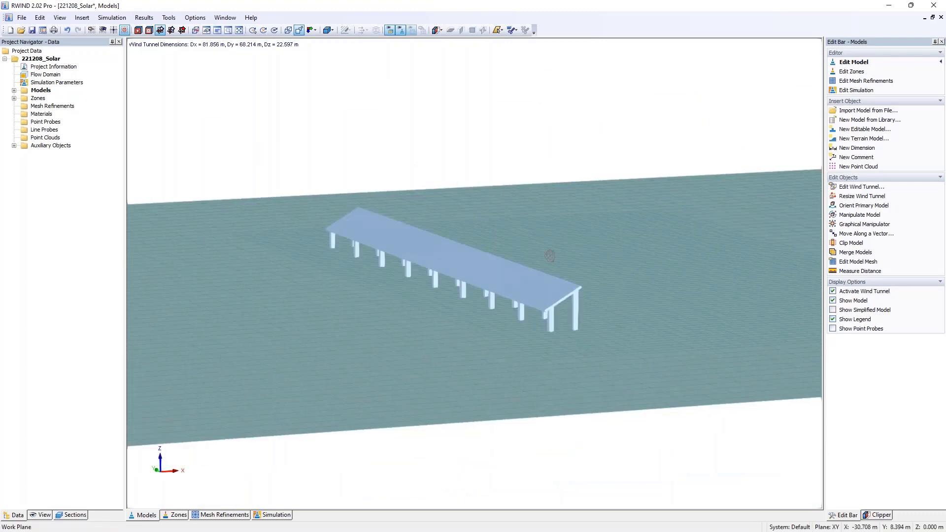
click(473, 261)
ctrl+middle_drag(475, 219, 525, 241)
scroll(525, 243, down, 3)
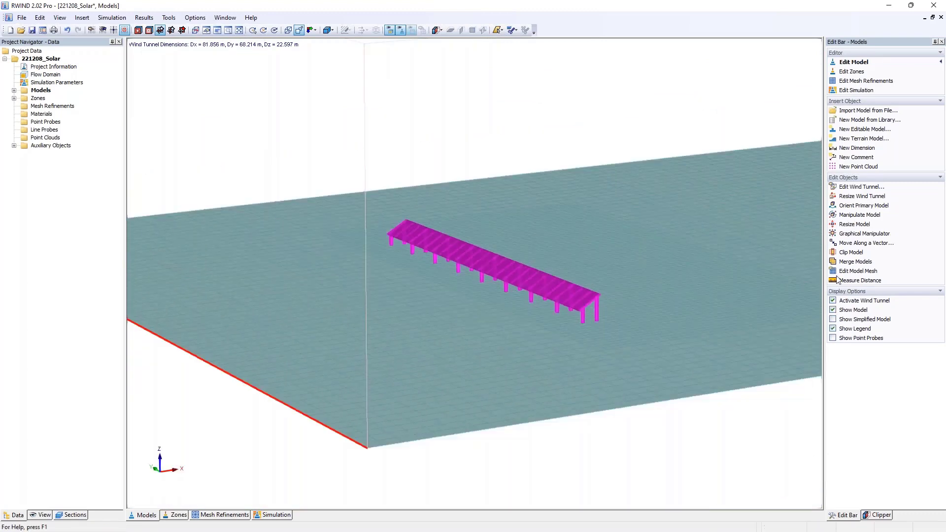
click(862, 243)
text(3,1)
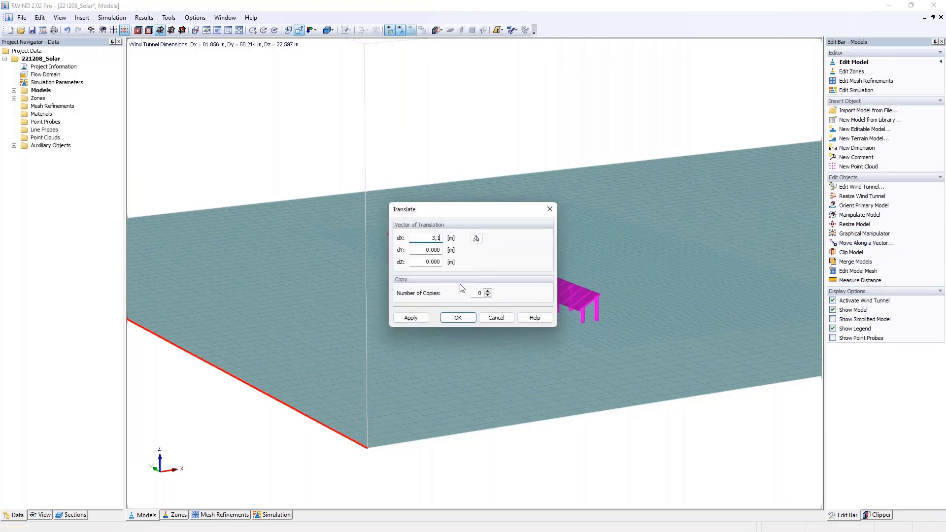
click(479, 293)
text(9)
click(458, 318)
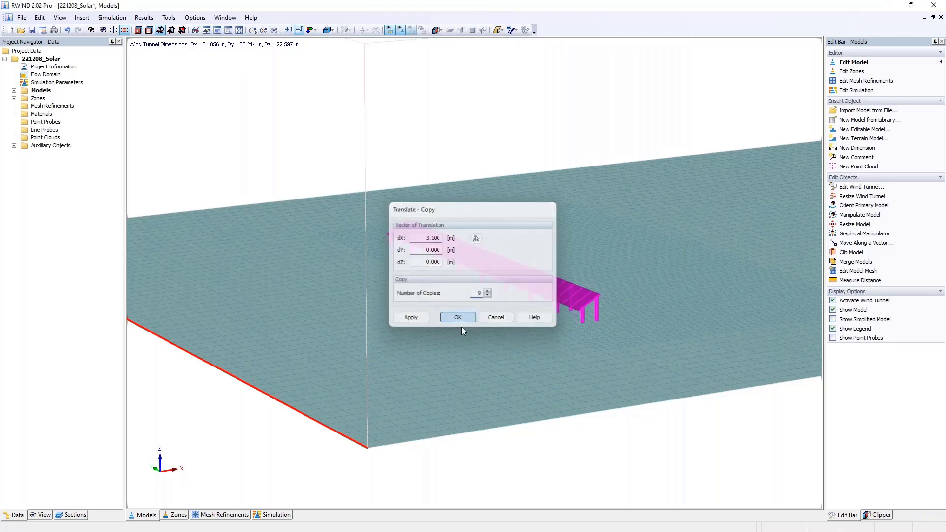
- Adjust the wind tunnel dimensions automatically to the full array of ten solar panel rows and apply them
middle_drag(712, 322, 586, 419)
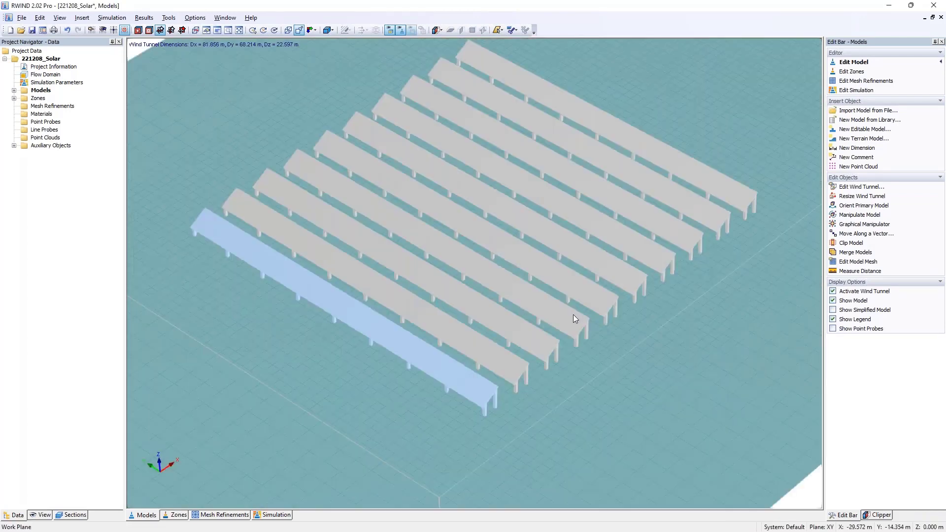
ctrl+middle_drag(538, 354, 290, 341)
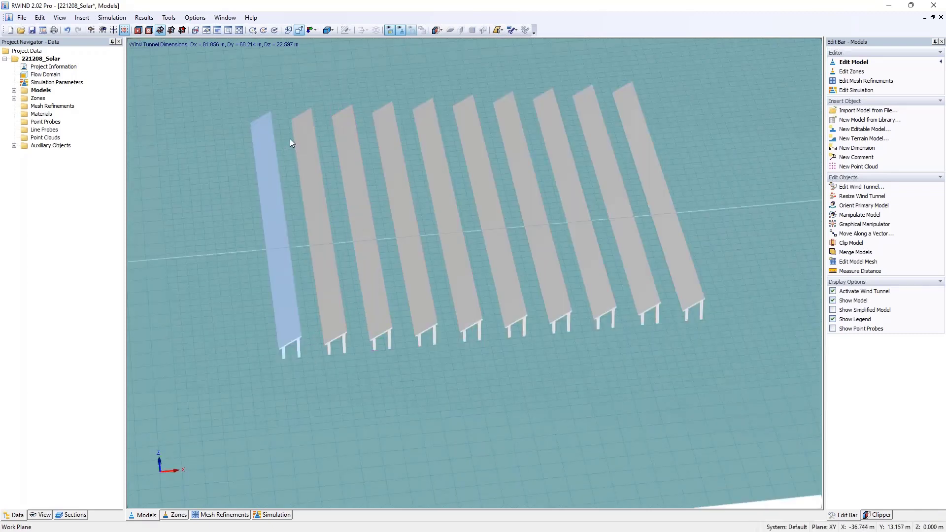
ctrl+middle_drag(273, 196, 520, 228)
double_click(49, 75)
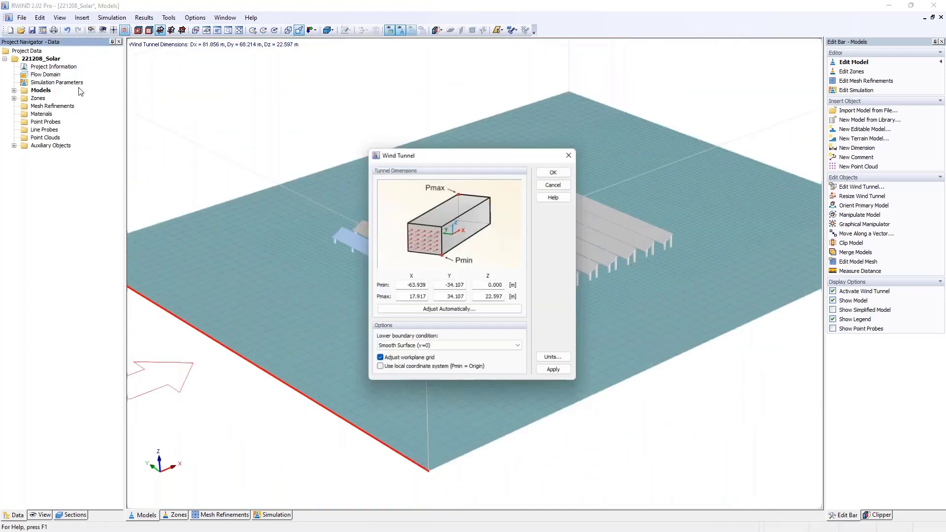
click(435, 310)
click(441, 326)
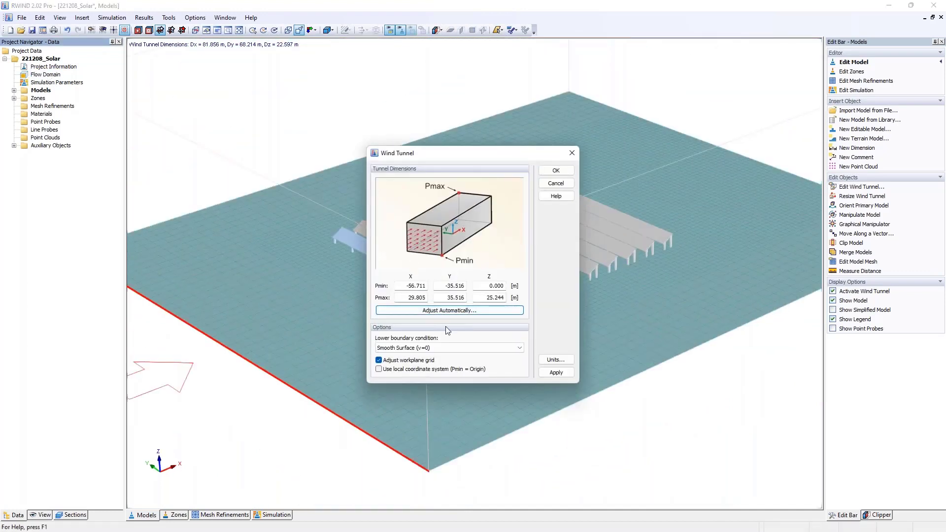
click(557, 170)
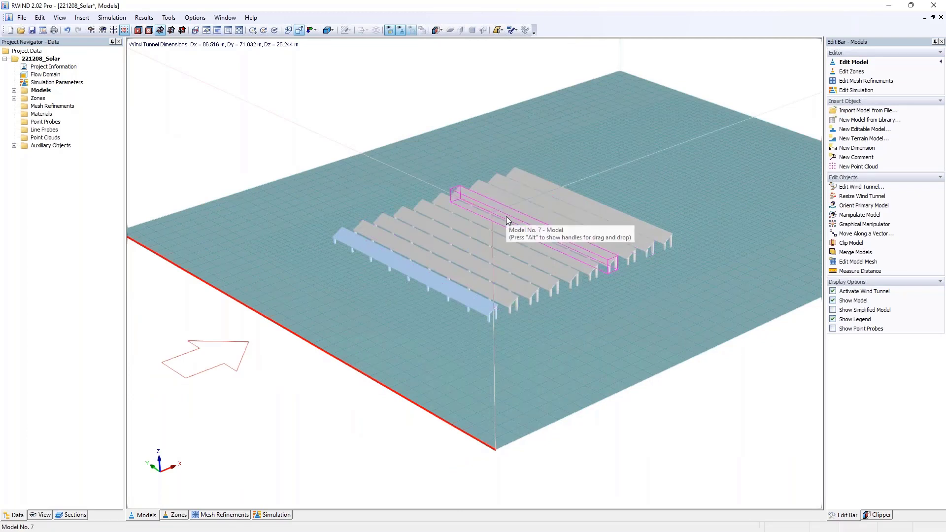
- Review the simulation parameters, including the wind speed and turbulence intensity profiles, and close them without changes
click(112, 18)
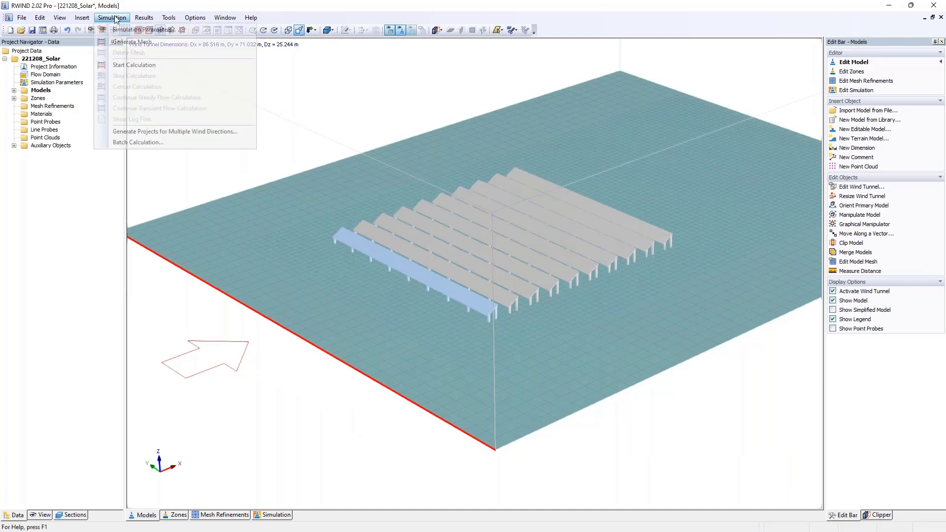
click(122, 30)
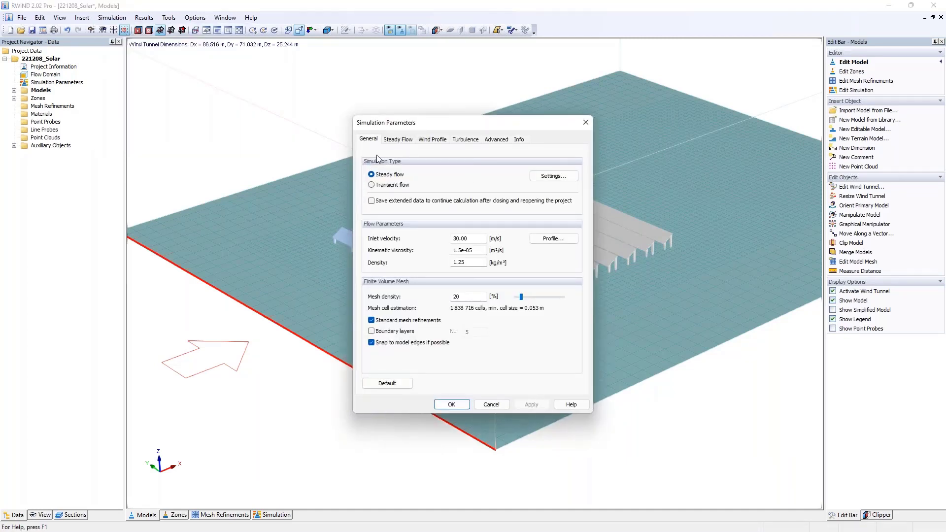
click(434, 140)
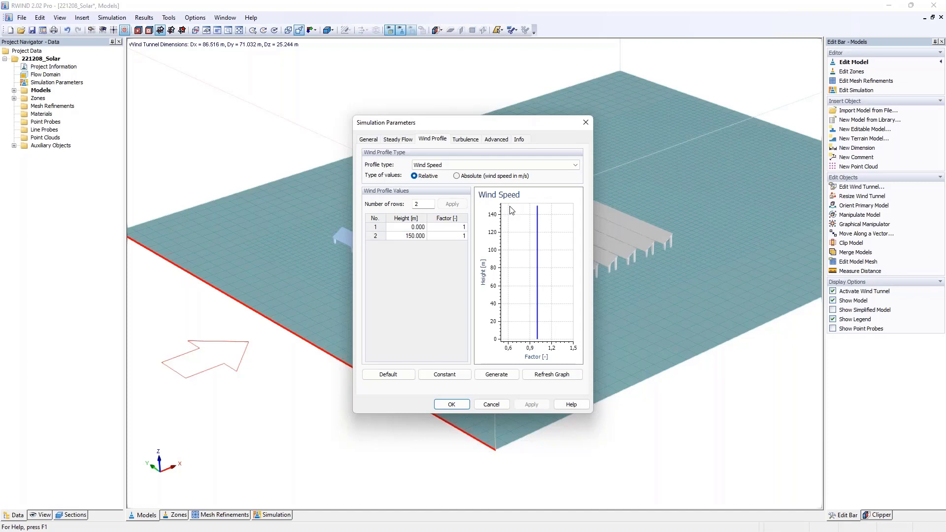
click(482, 165)
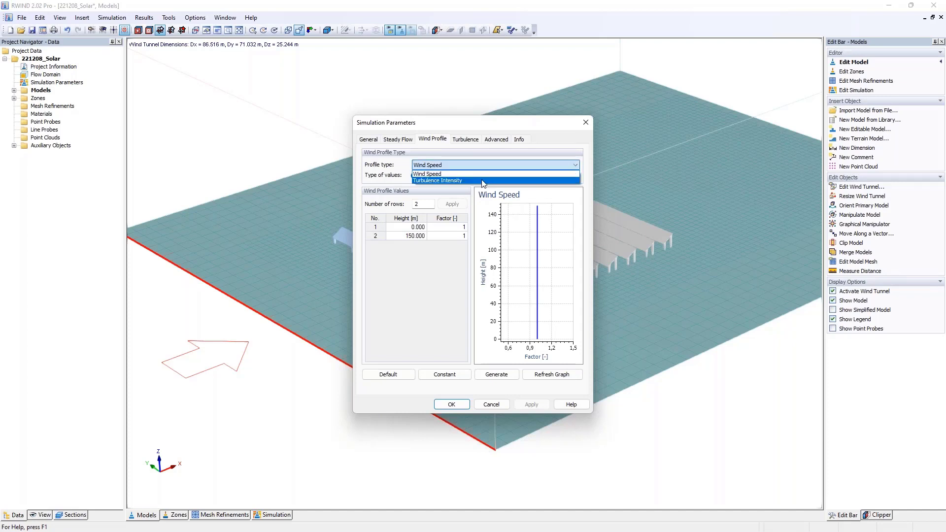
click(483, 180)
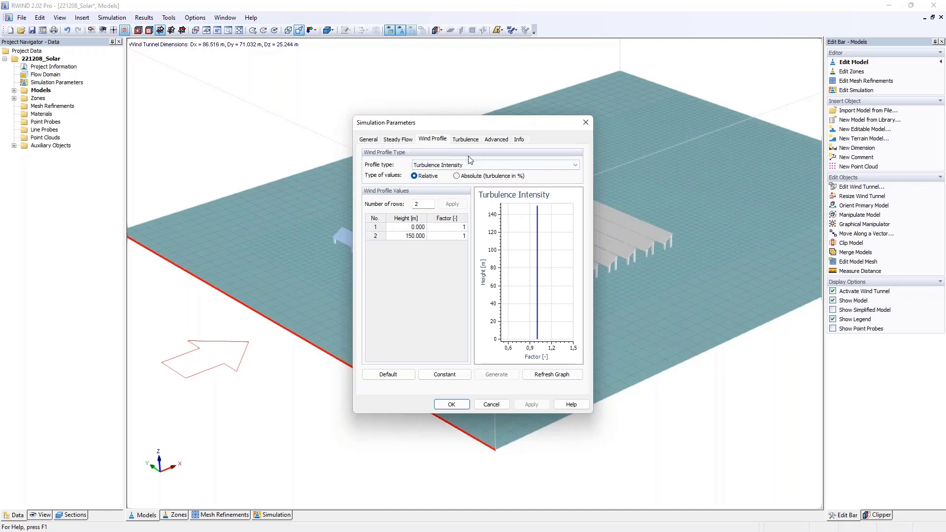
click(585, 123)
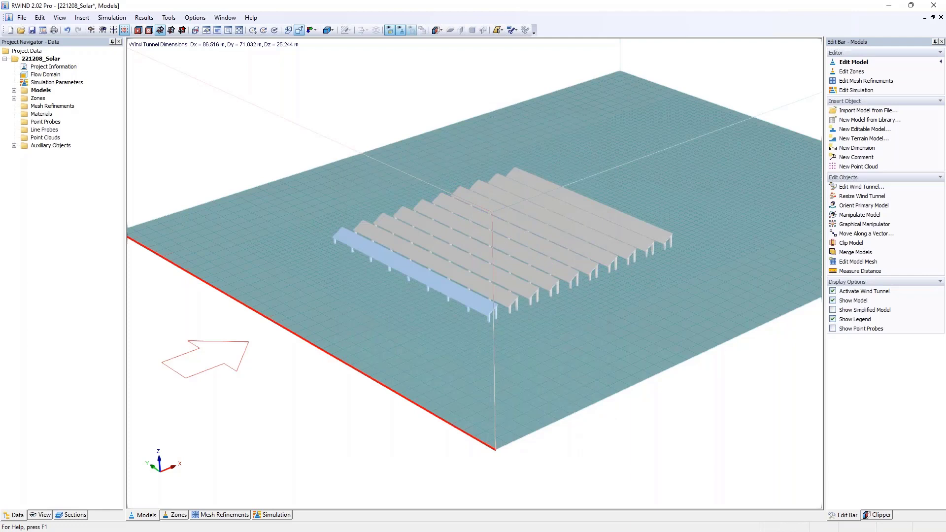
- Open the calculated project 11-1.1_ModEditor-Q2_noT from the 221208_Webinar group and examine the surface pressure on the solar rows
click(42, 30)
click(364, 157)
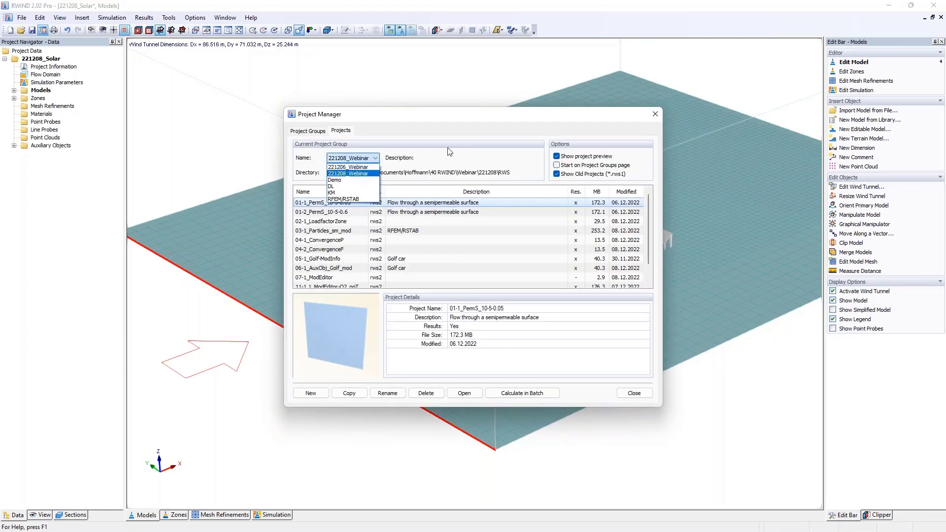
click(359, 175)
scroll(438, 271, down, 1)
click(358, 269)
double_click(358, 269)
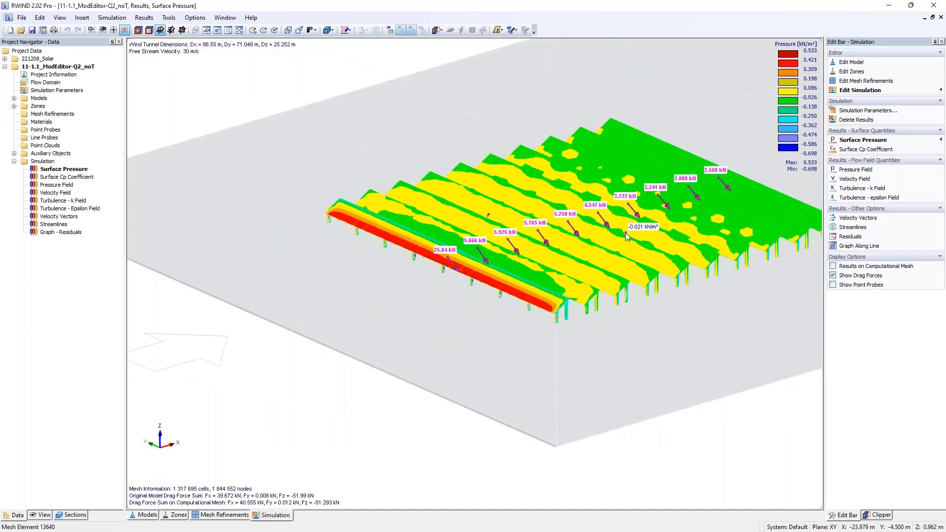
ctrl+middle_drag(659, 259, 443, 295)
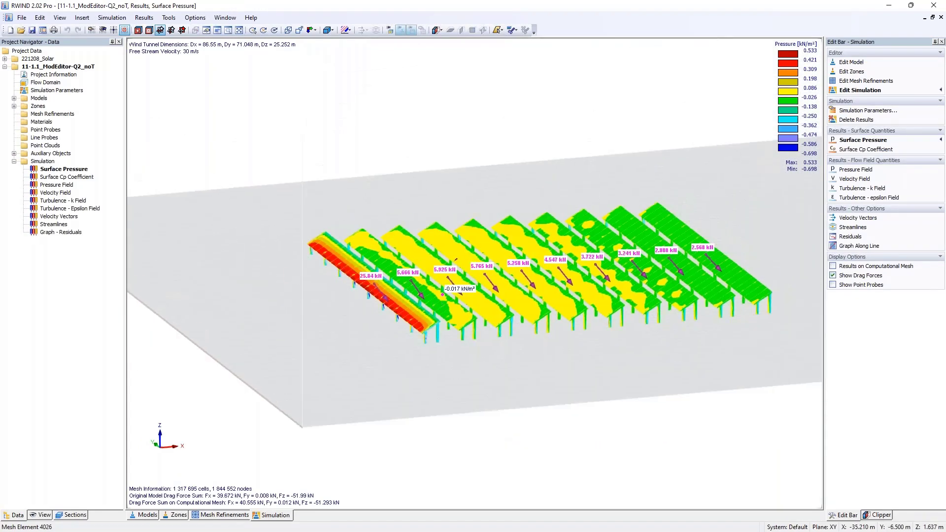
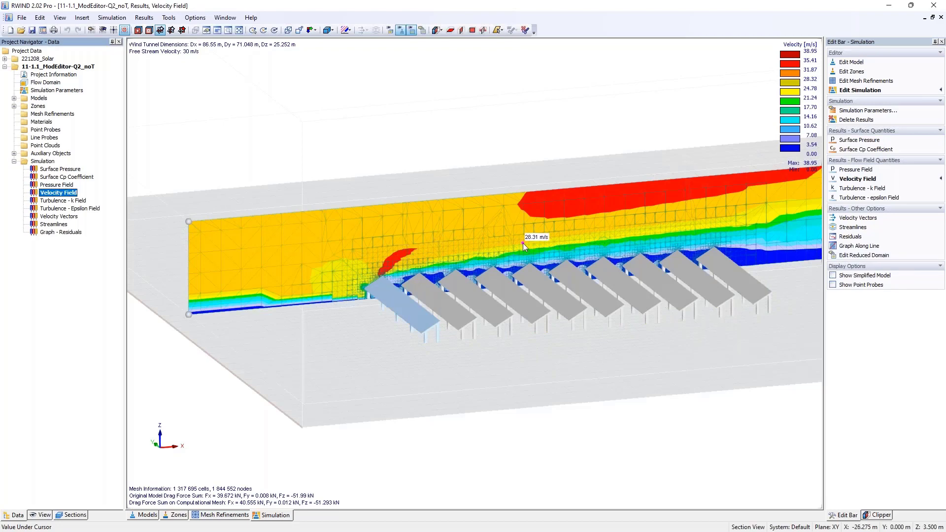
double_click(794, 48)
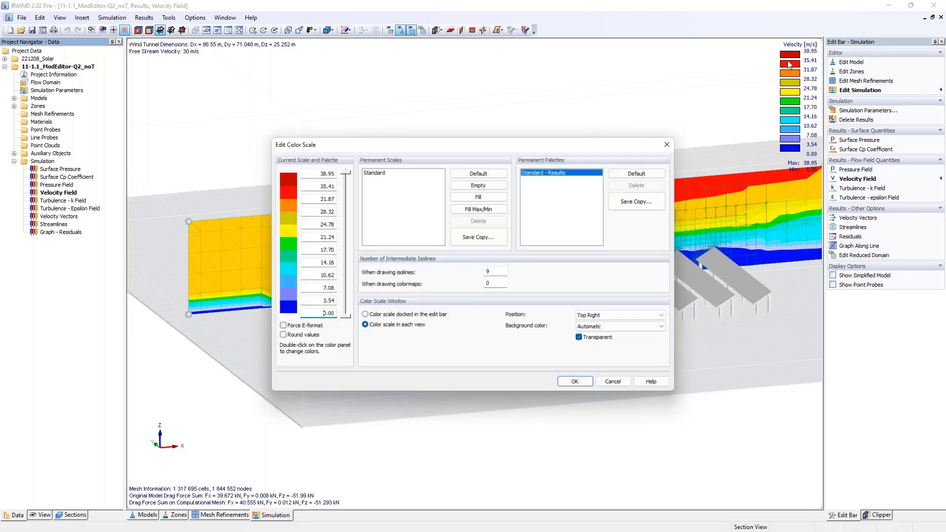
text(30)
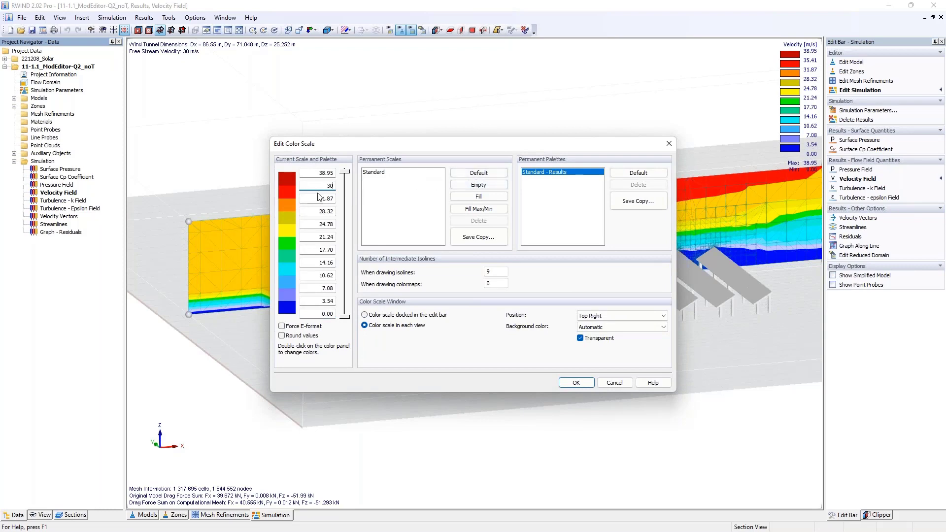
click(613, 384)
- Examine the velocity field section along the solar rows and close the calculated project
ctrl+middle_drag(580, 353, 487, 293)
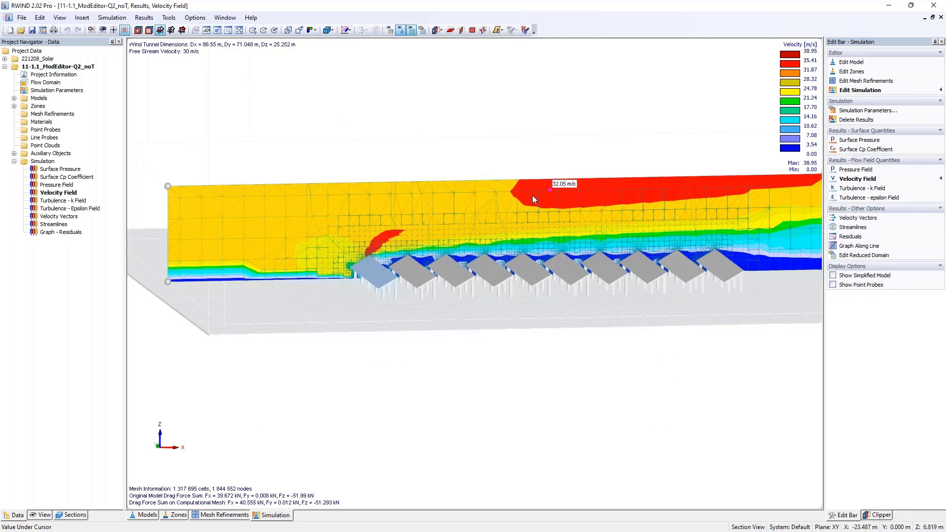
ctrl+middle_drag(532, 195, 789, 144)
click(939, 17)
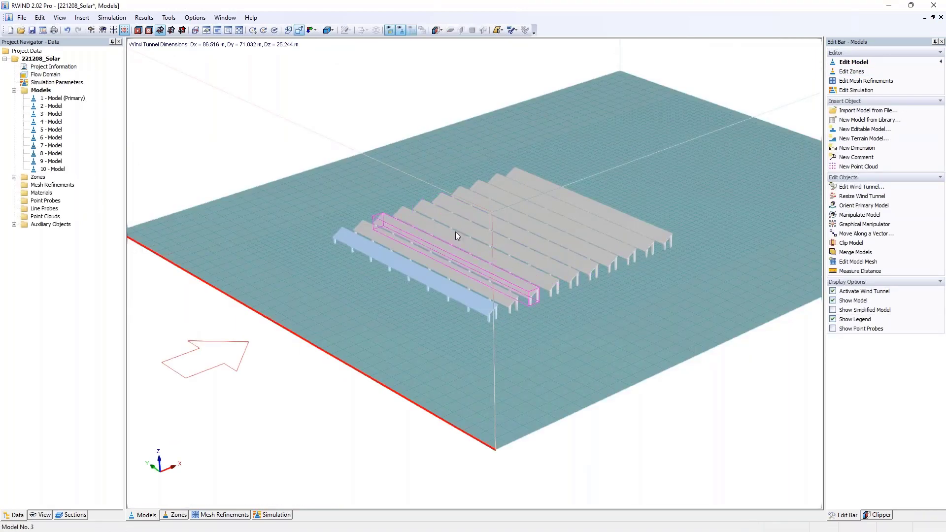
- Insert new terrain model No. 11 with a defined initial shape, used as boundary condition and opened in the editor
right_click(46, 89)
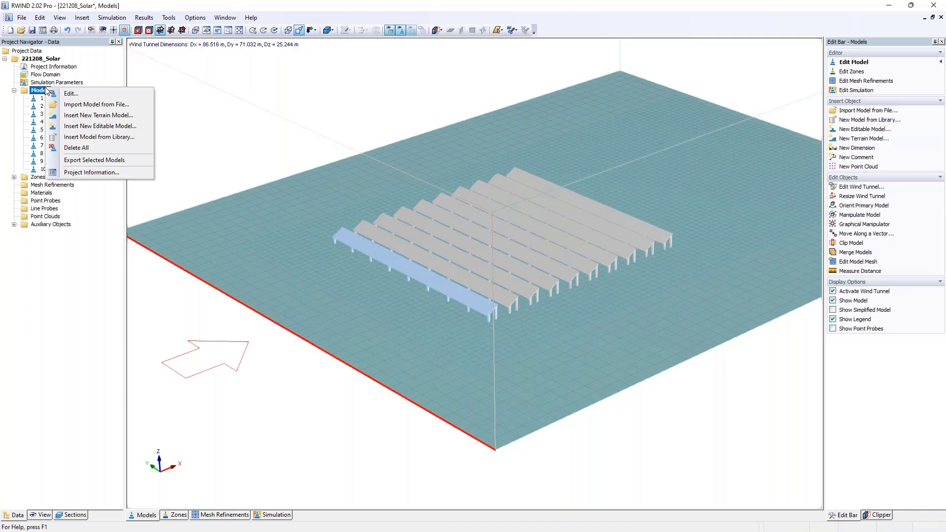
click(98, 116)
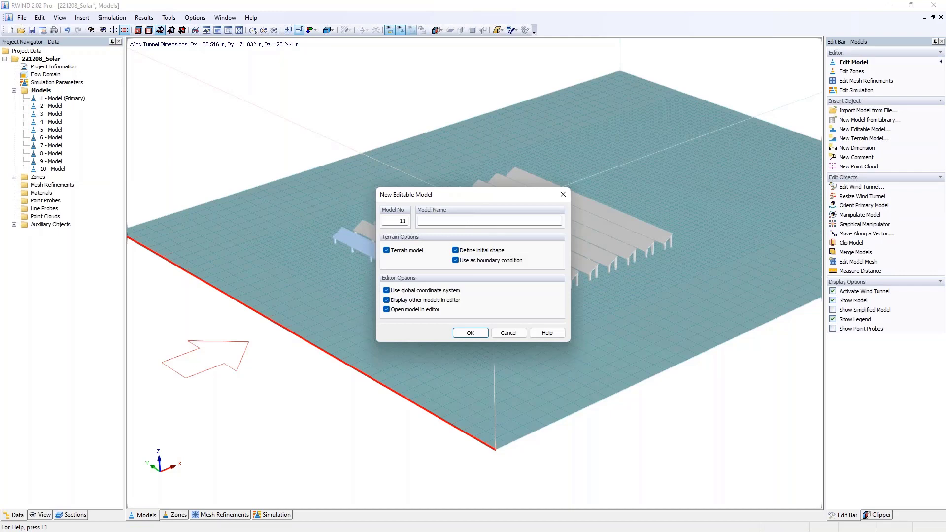
text(1)
click(469, 333)
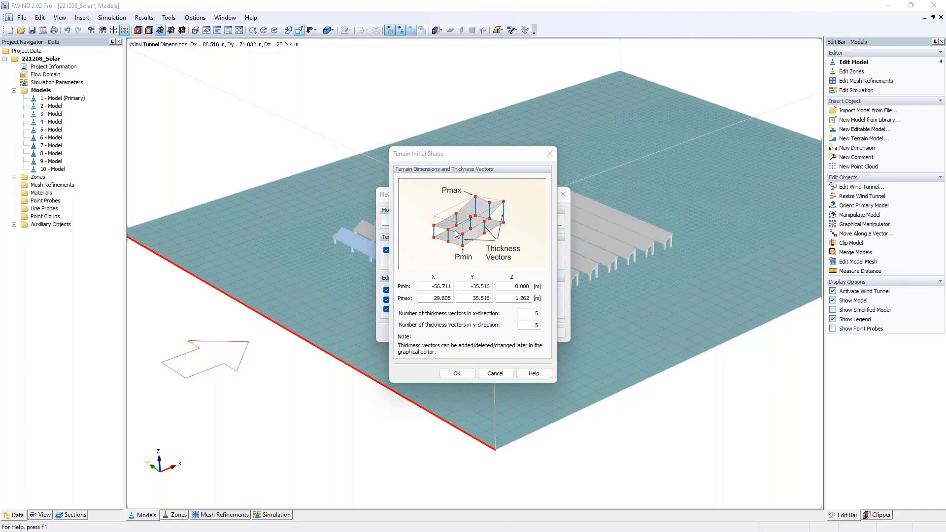
- Define the terrain from X -45 to -5 m with Pmax Z 1 m, using 81 thickness vectors in x-direction and 2 in y-direction
click(462, 288)
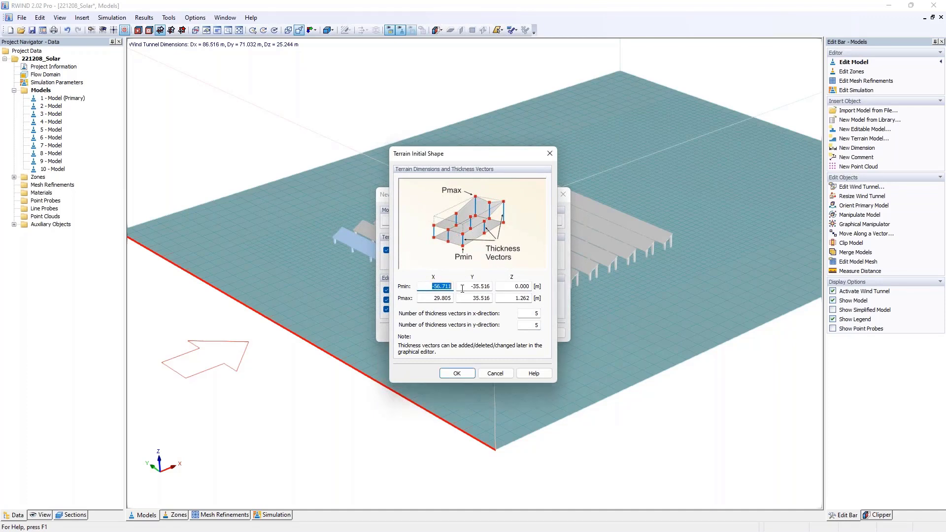
key(BackSpace)
key(Tab)
key(BackSpace)
click(527, 298)
click(534, 314)
text(2)
click(525, 313)
click(534, 325)
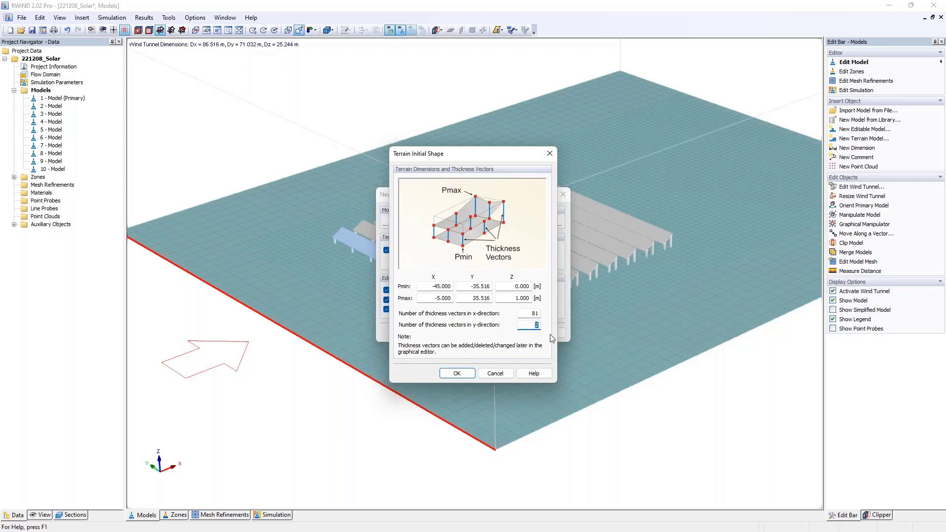
click(457, 373)
click(517, 333)
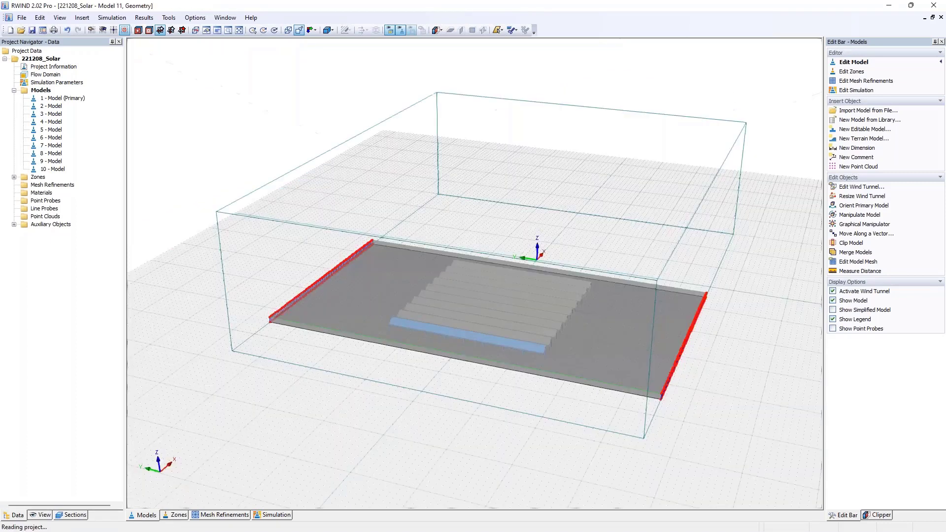
- Raise the terrain's upper points from the fifth solar row to the downstream end by translating them dZ 0.5 m
click(298, 30)
ctrl+middle_drag(515, 263, 397, 329)
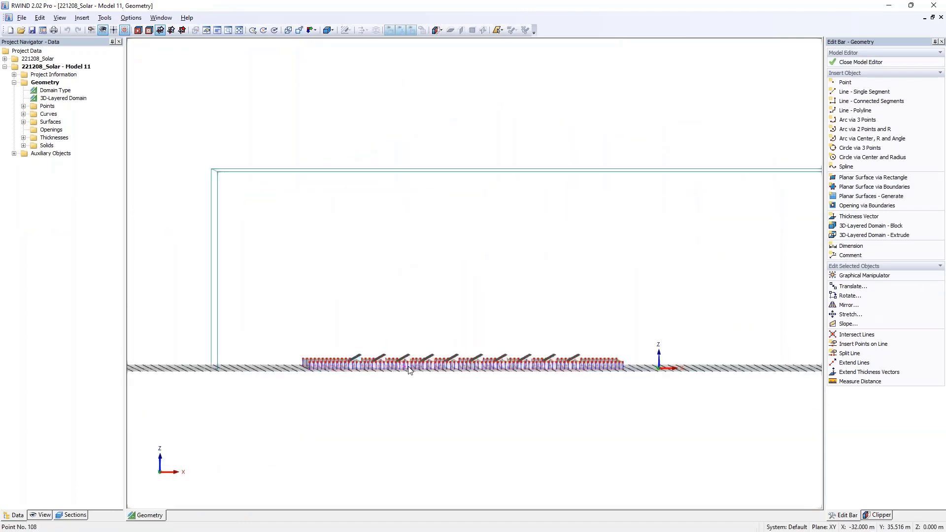
scroll(409, 371, up, 2)
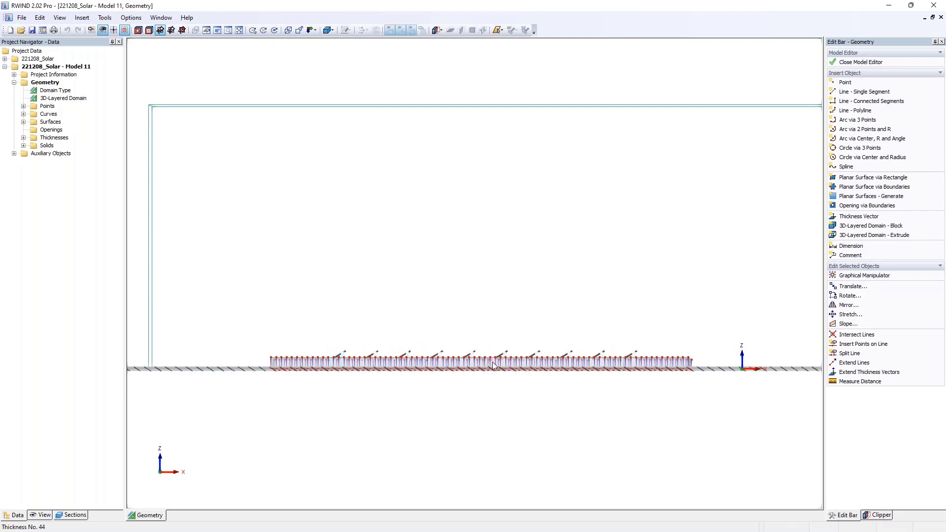
scroll(493, 365, up, 3)
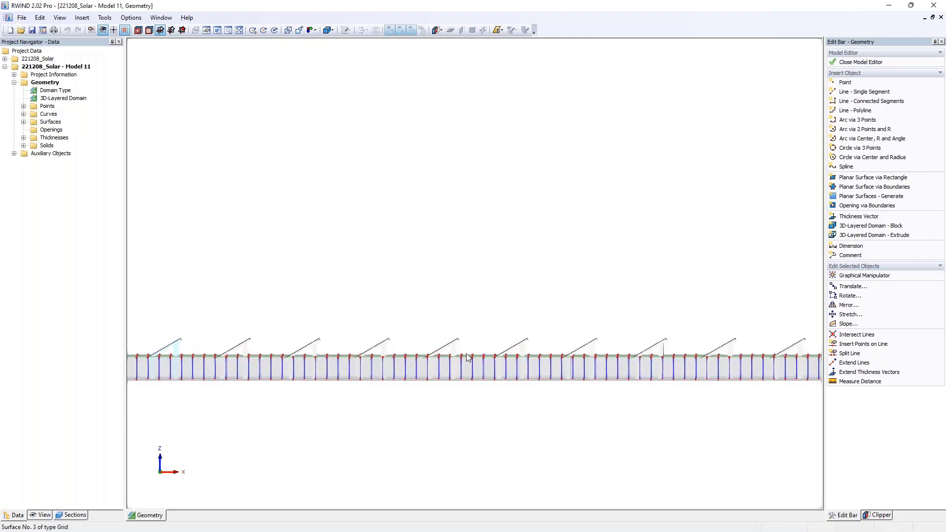
scroll(466, 352, down, 2)
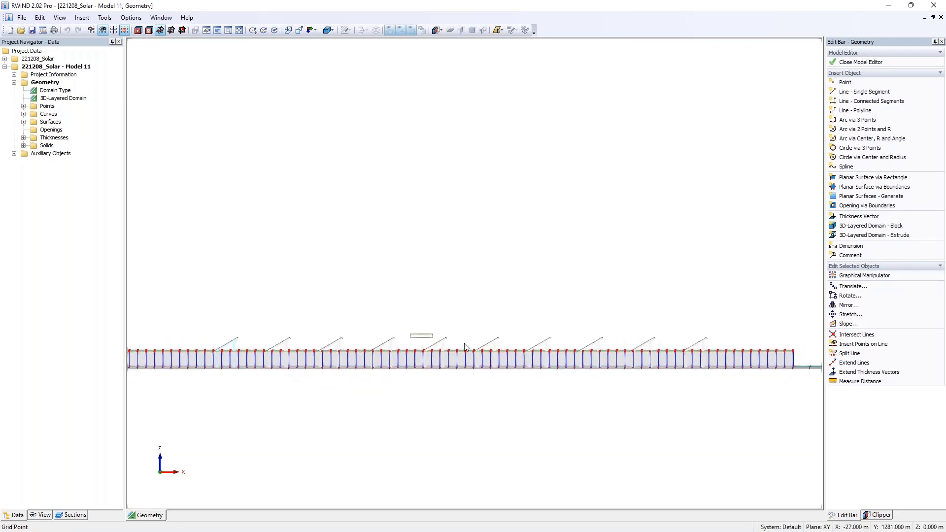
drag(465, 348, 805, 360)
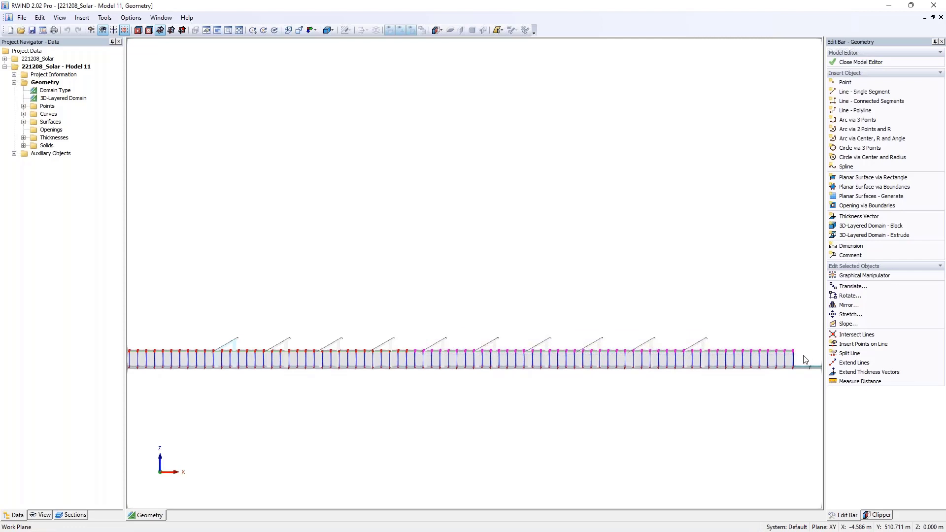
click(853, 286)
double_click(413, 246)
key(BackSpace)
text(,)
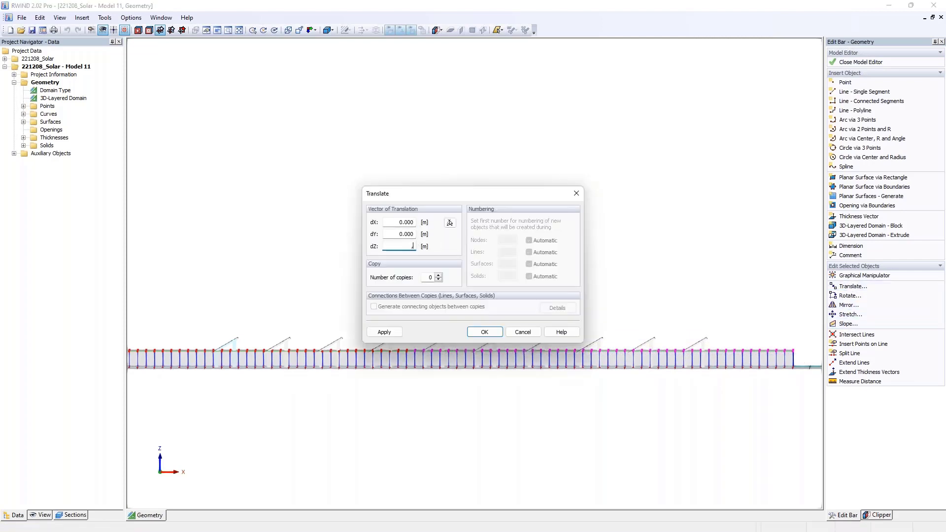
text(5)
key(Return)
click(492, 291)
click(474, 332)
key(Return)
- Raise the terrain's upper points from the eighth solar row to the downstream end by another dZ 0.5 m
middle_drag(534, 308, 477, 302)
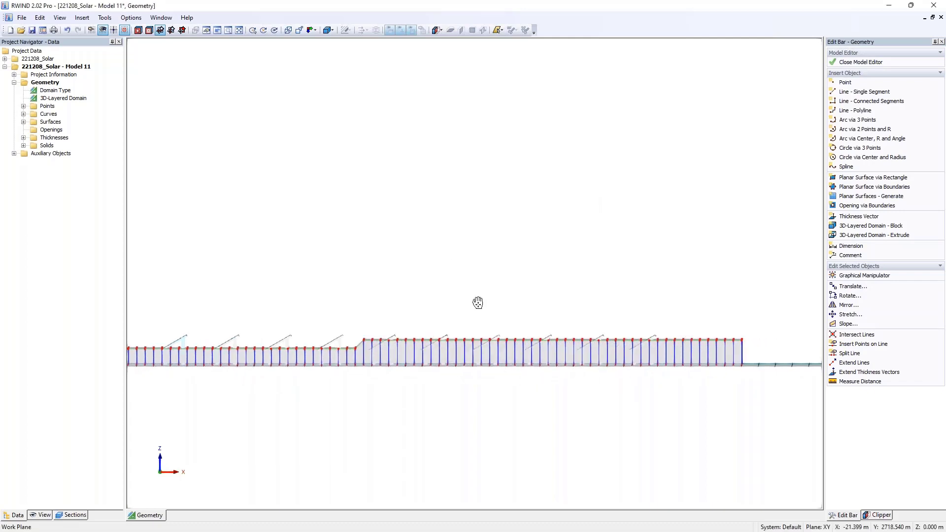
drag(510, 327, 761, 356)
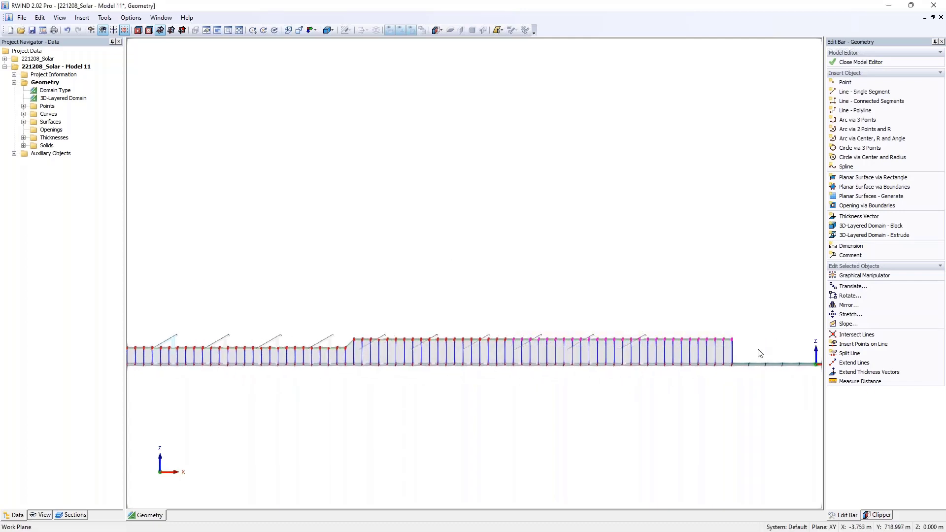
click(852, 287)
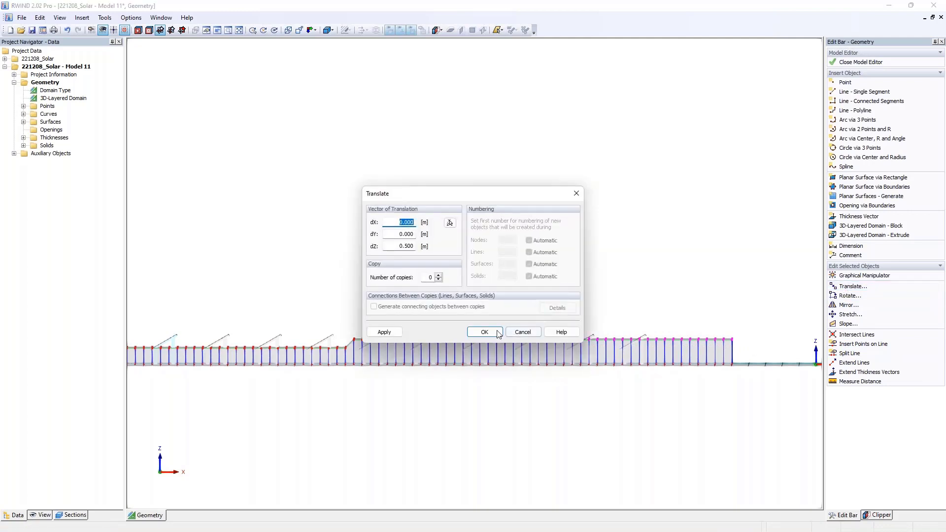
key(Return)
ctrl+middle_drag(412, 246, 522, 296)
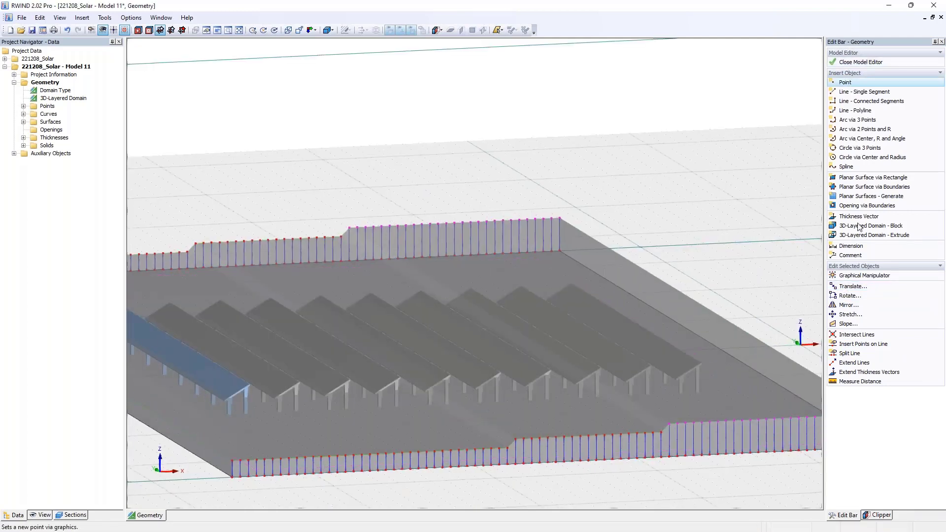
- Close the model editor of terrain model No. 11 and accept its geometry for the project
scroll(478, 241, down, 4)
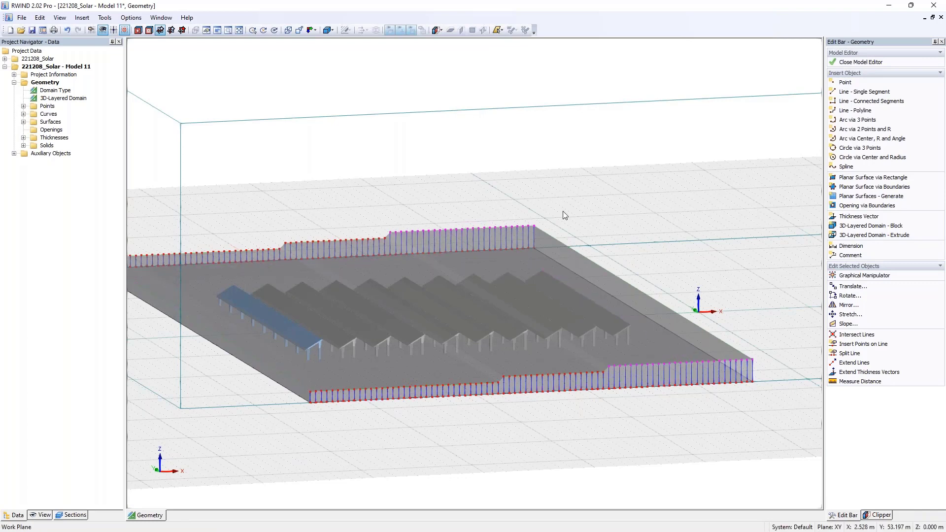
click(866, 63)
click(433, 295)
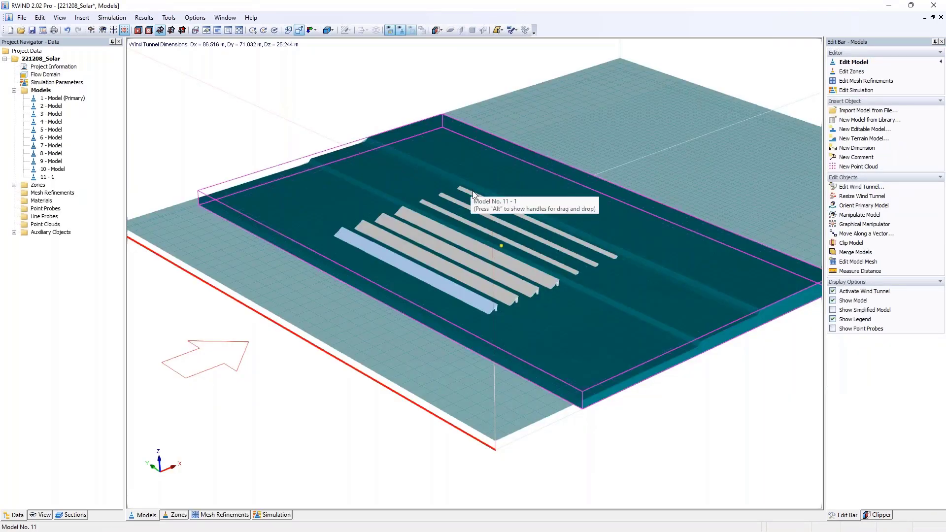
- Adjust the wind tunnel dimensions automatically to a model standing on the ground
middle_drag(639, 288, 405, 188)
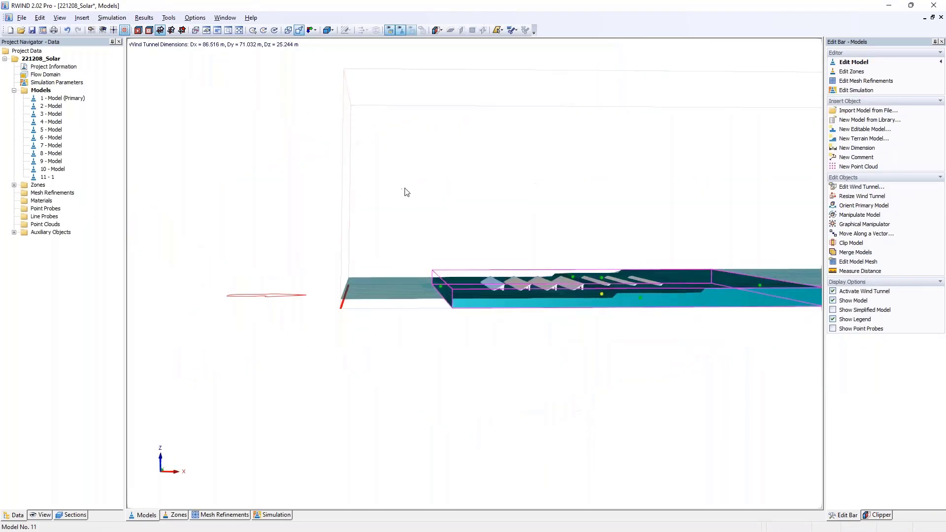
double_click(48, 76)
click(448, 310)
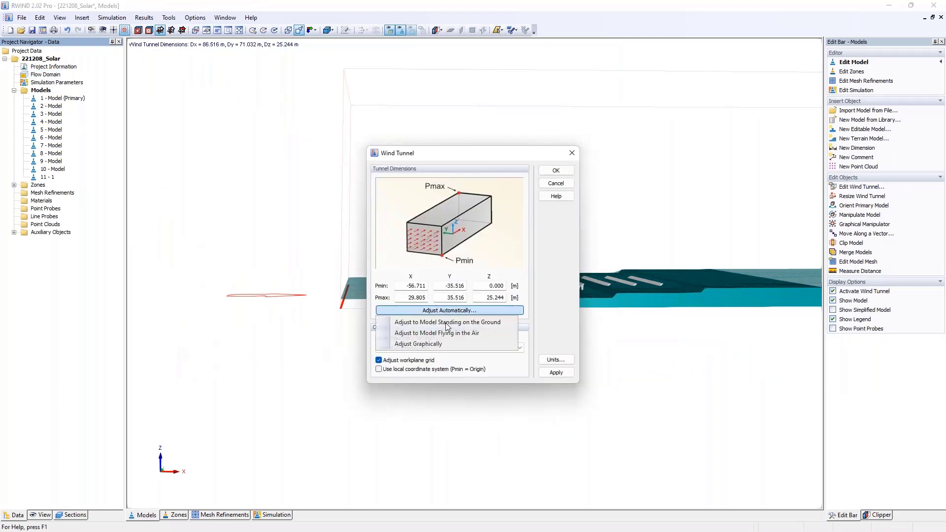
click(447, 323)
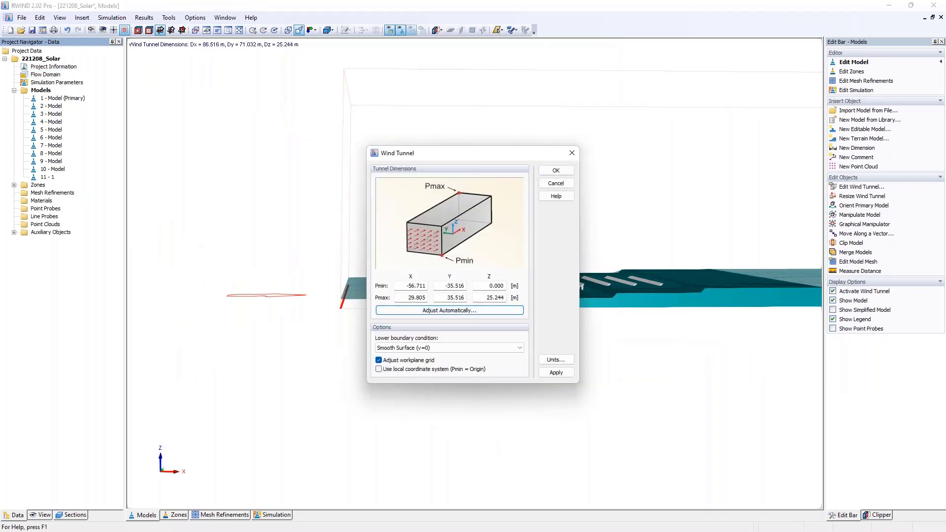
click(559, 171)
- Move all ten solar panel rows up onto the terrain by dZ 1 m with dX 0 and zero copies
middle_drag(640, 232, 560, 282)
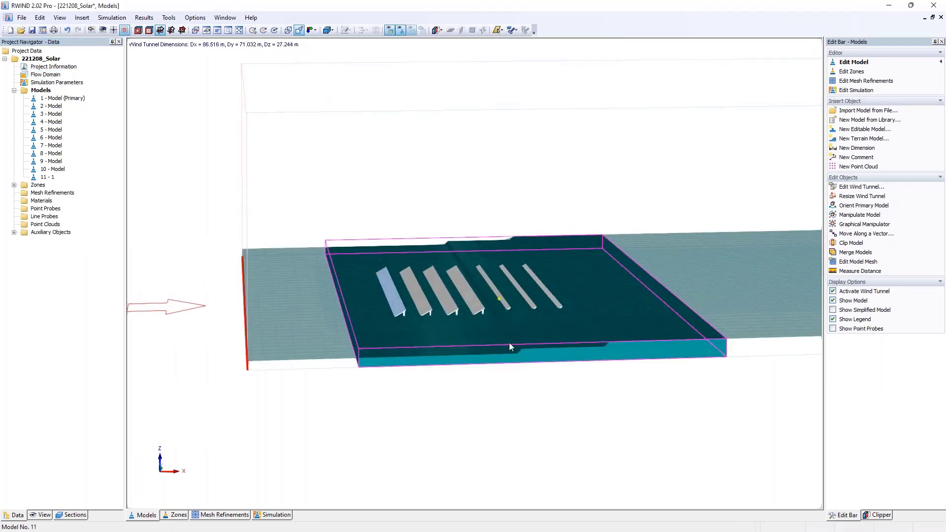
ctrl+middle_drag(601, 346, 540, 384)
scroll(563, 360, up, 3)
drag(354, 172, 692, 350)
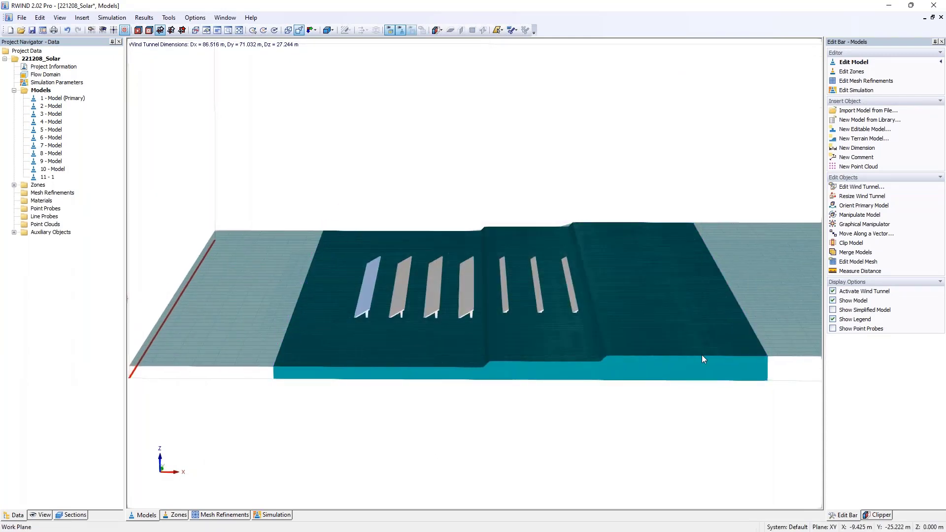
drag(346, 179, 717, 365)
ctrl+middle_drag(641, 386, 637, 359)
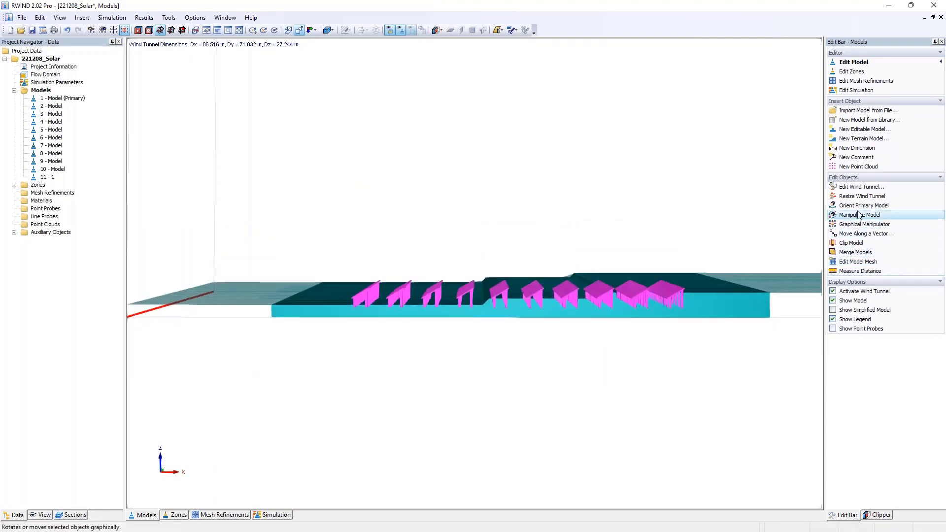
click(865, 234)
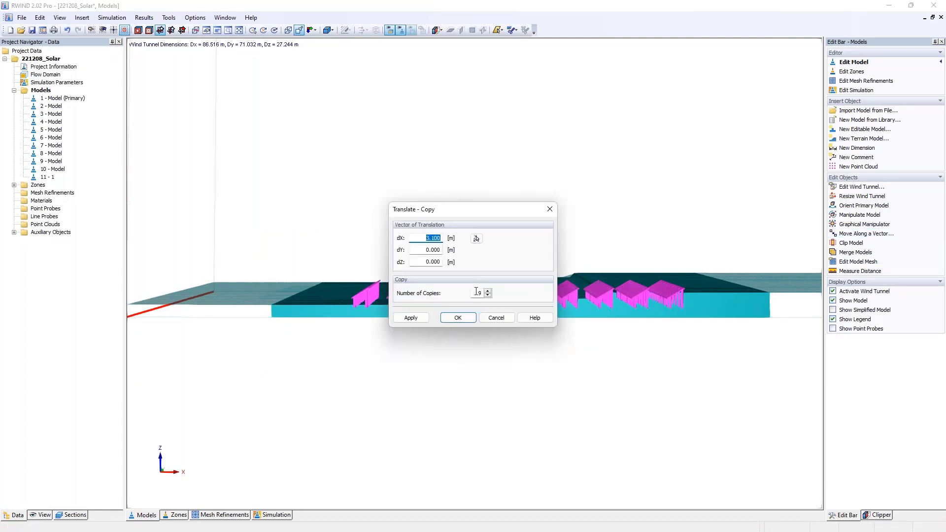
double_click(476, 291)
text(0)
double_click(420, 237)
text(0)
key(Tab)
key(Tab)
text(1)
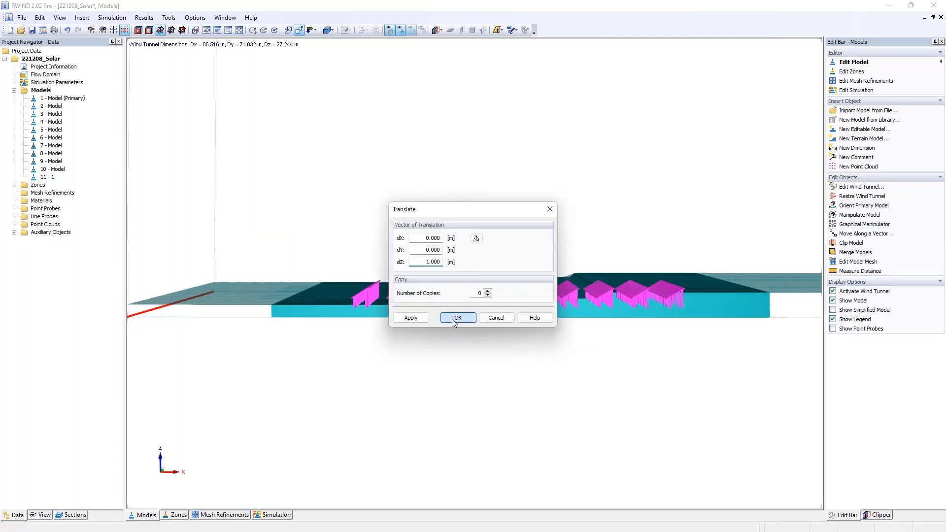
click(457, 317)
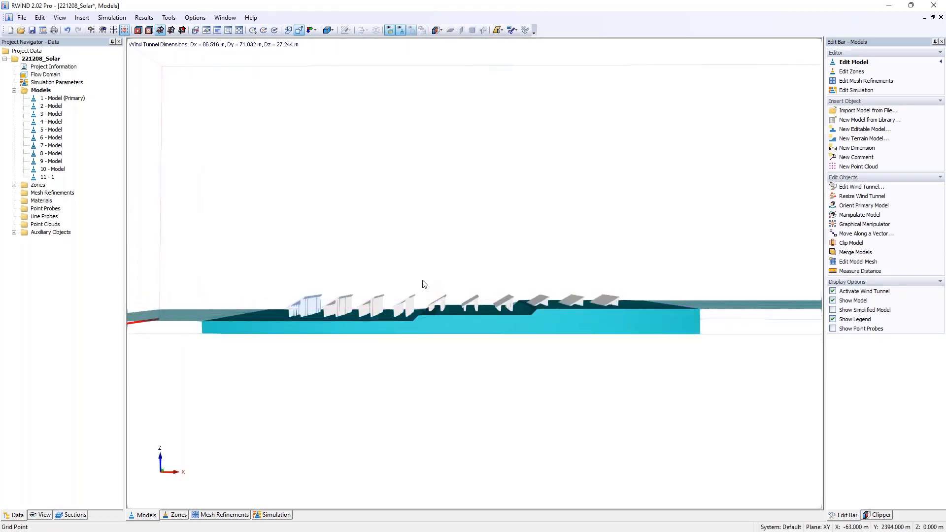
- Raise the fifth to tenth solar rows onto the first terrain step by translating them dZ 0.5 m
drag(424, 284, 682, 325)
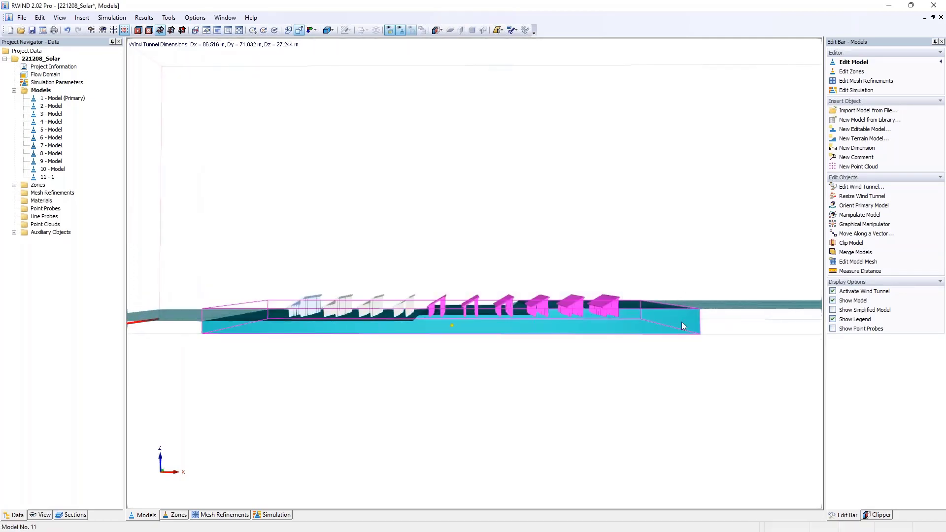
click(865, 233)
drag(450, 263, 466, 268)
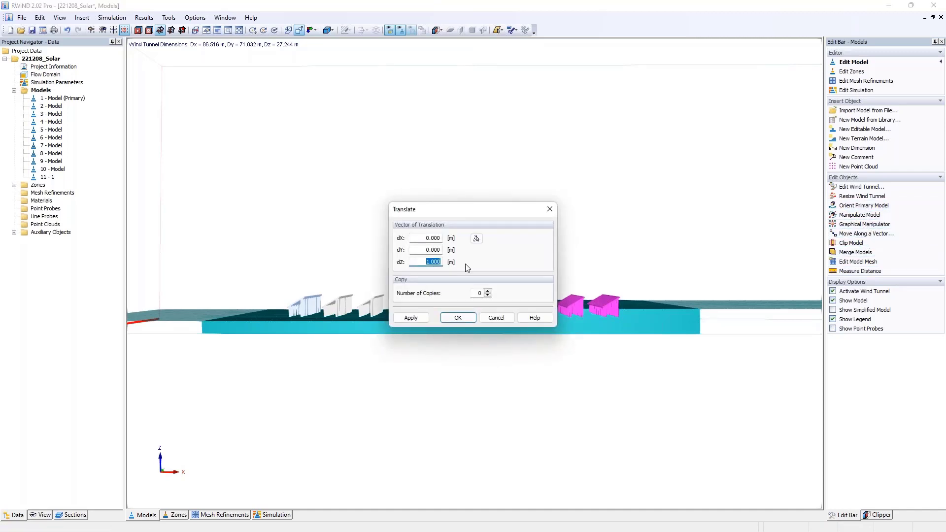
text(-)
click(498, 292)
click(457, 317)
- Raise the last three solar rows onto the second terrain step by another dZ 0.5 m
click(591, 317)
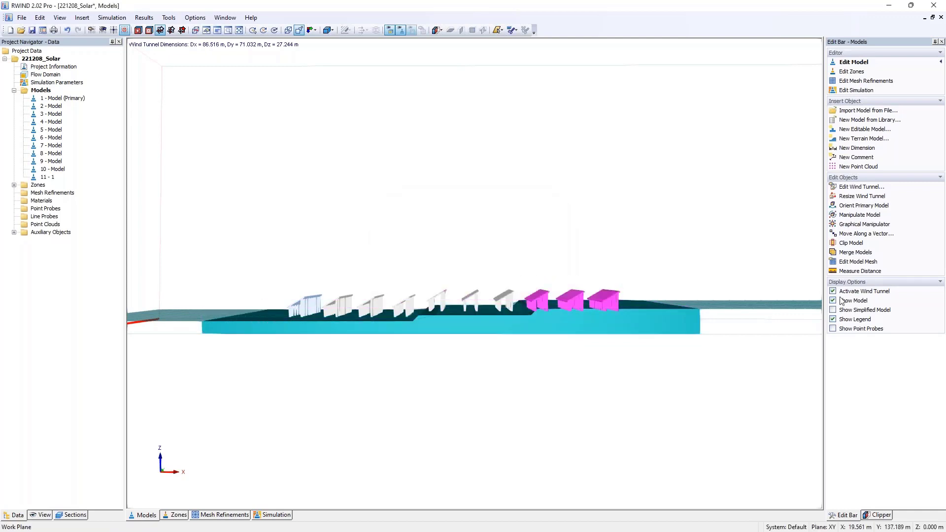
click(865, 233)
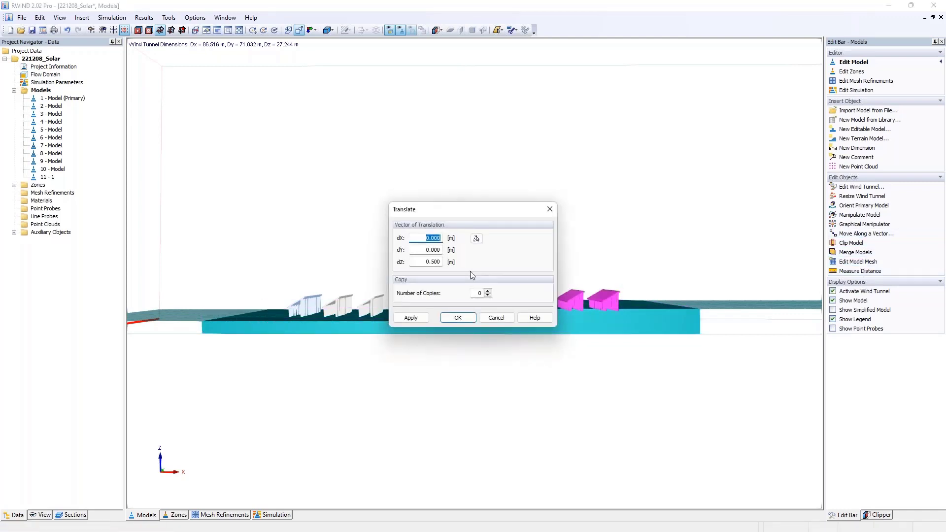
click(453, 317)
ctrl+middle_drag(355, 232, 476, 293)
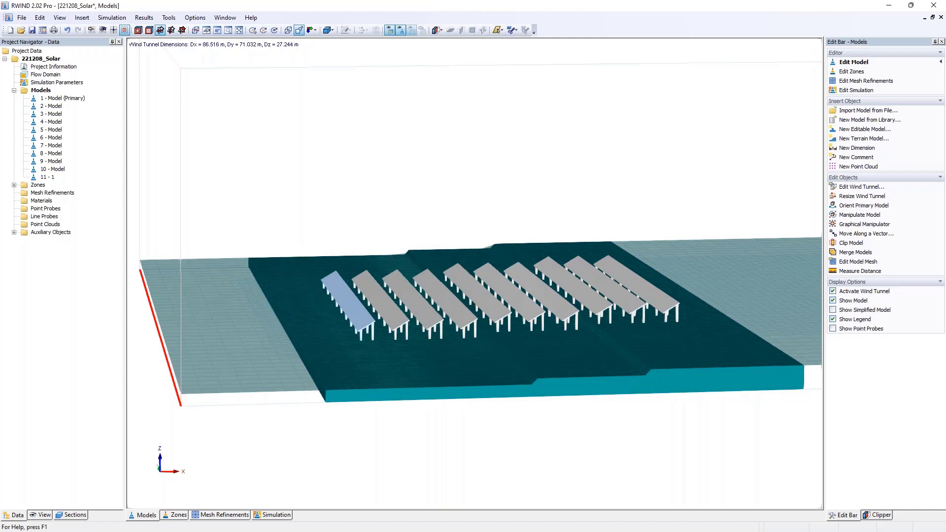
- Open the calculated project 11-1.1_ModEditor-Q2_withT and examine the surface pressures and drag forces on the solar rows
click(20, 30)
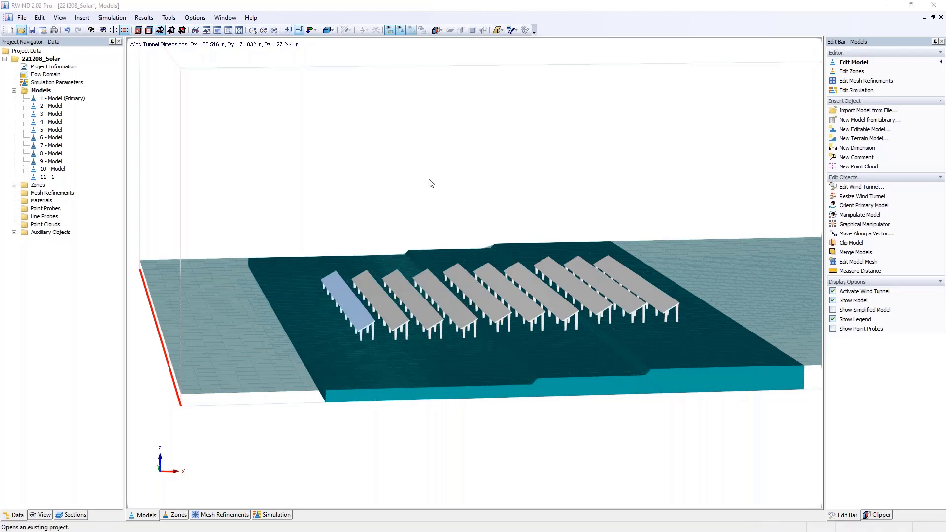
double_click(537, 406)
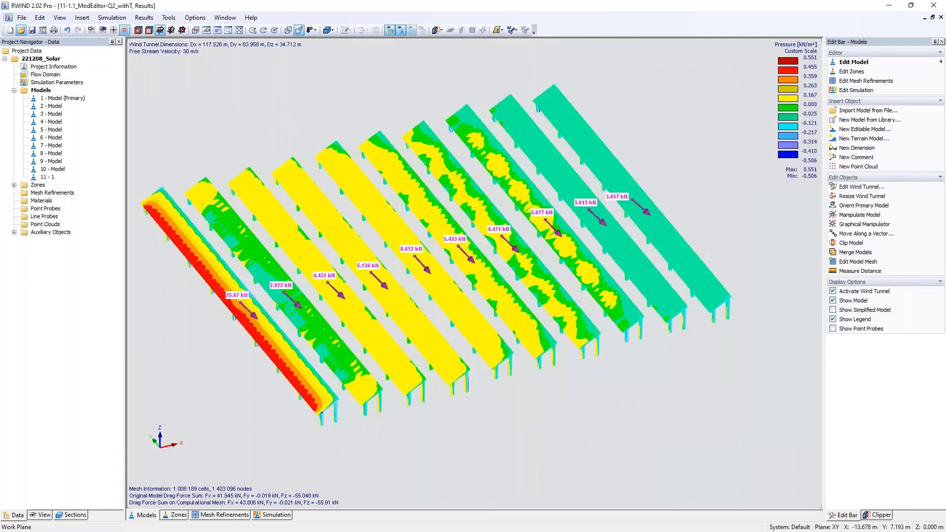
ctrl+middle_drag(530, 299, 380, 161)
scroll(382, 162, down, 2)
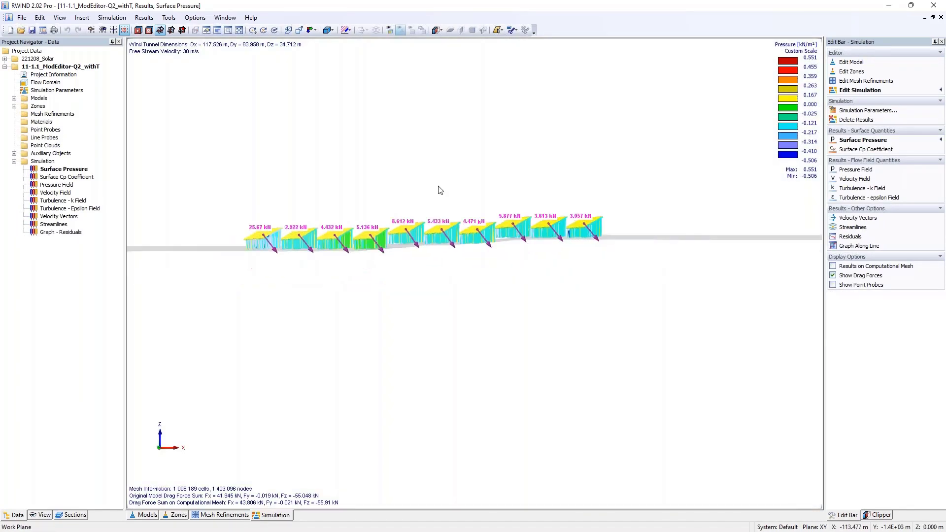
ctrl+middle_drag(437, 187, 345, 241)
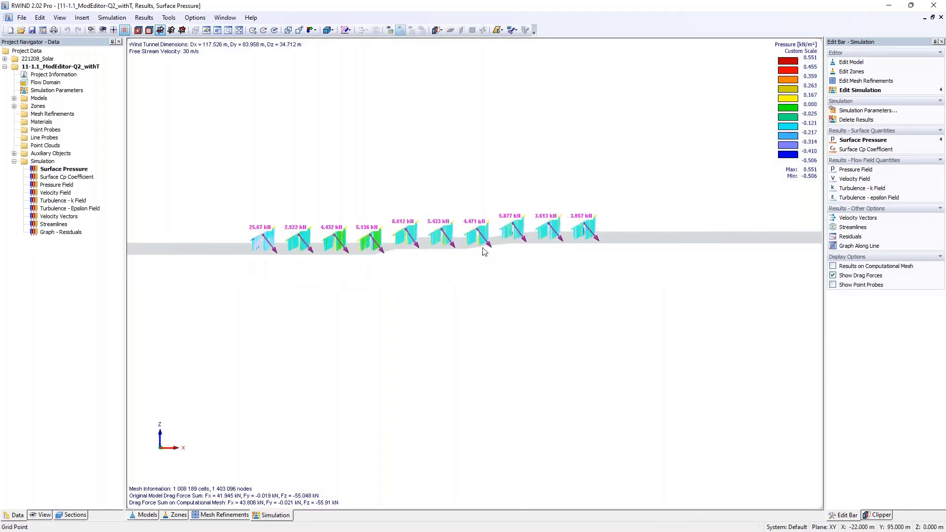
ctrl+middle_drag(241, 207, 430, 312)
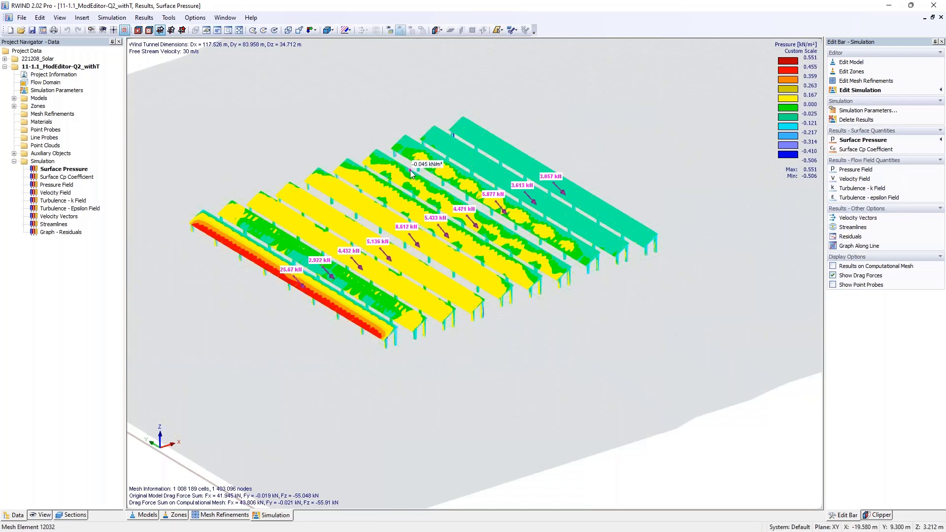
- Close RWIND without saving the changes to 221208_Solar.rws2
click(933, 5)
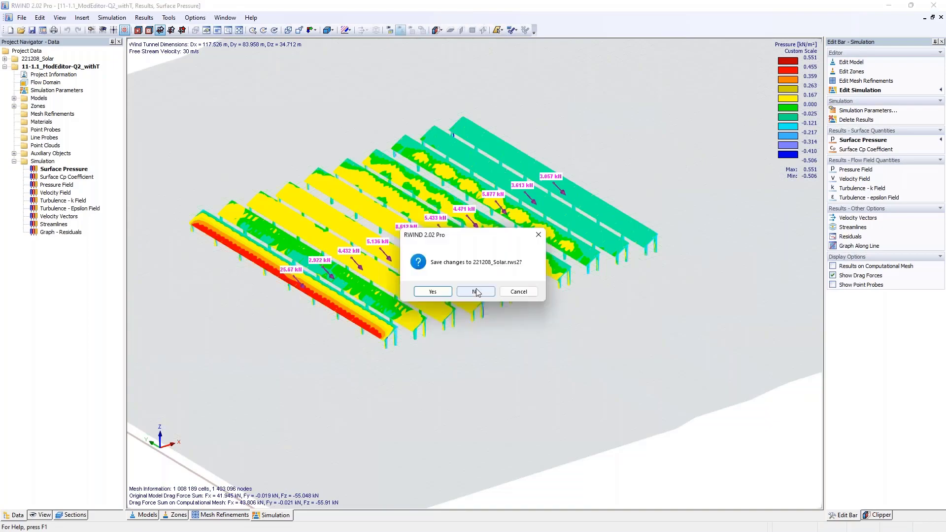
click(475, 291)
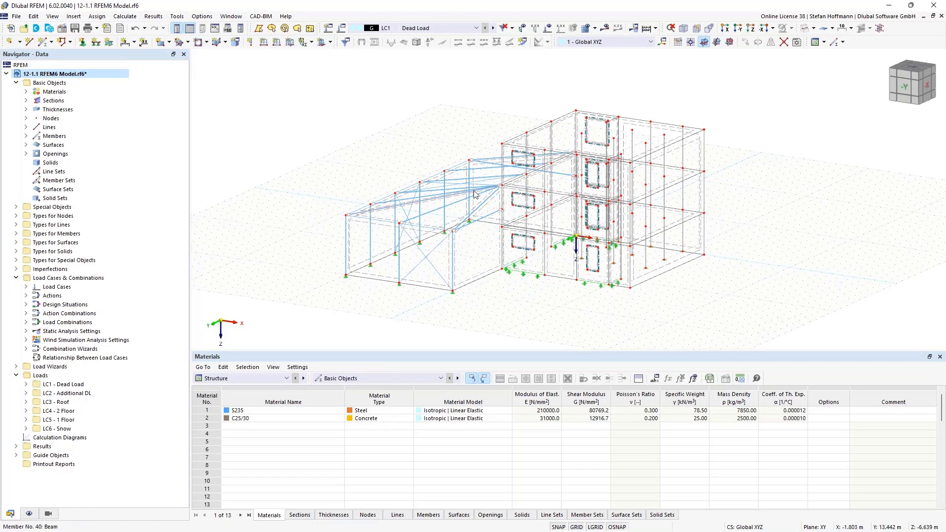
- In RFEM, change the display of the 12-1.1 RFEM6 Model building from wireframe to solid rendering
ctrl+middle_drag(476, 193, 569, 183)
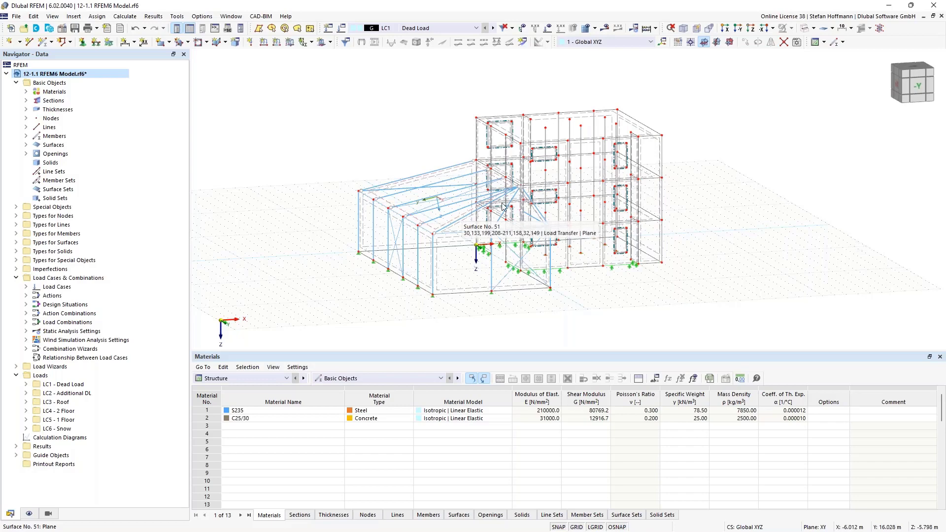
click(805, 29)
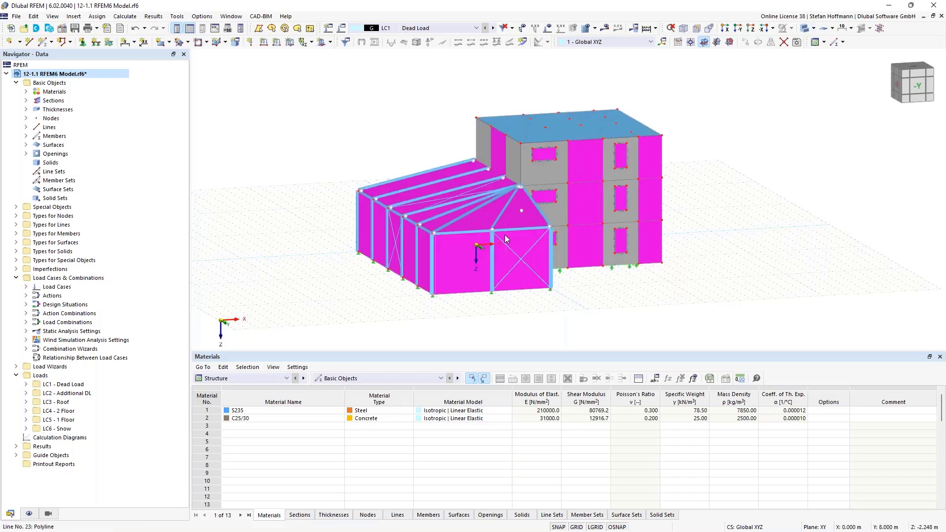
ctrl+middle_drag(519, 209, 415, 249)
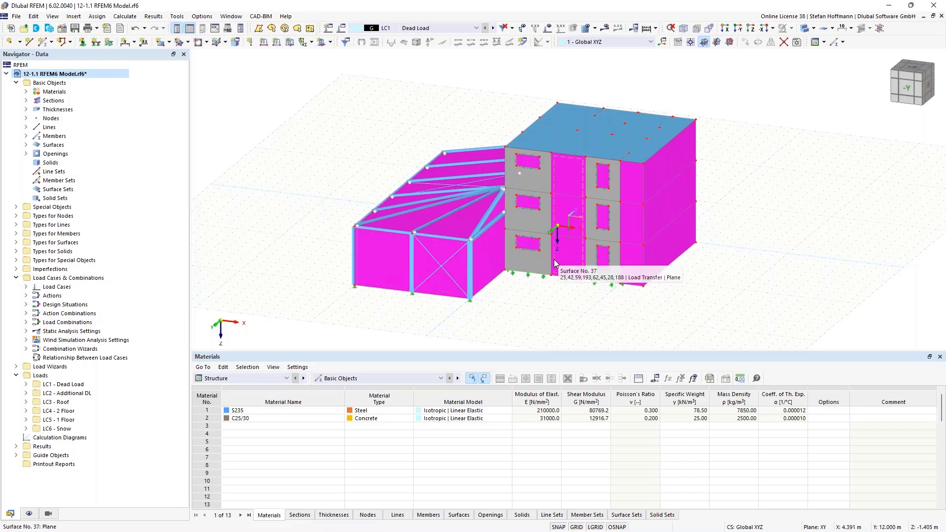
- Review the load transfer settings of the hall's end wall surface No. 50, including the members removed from influence, and close without changes
double_click(395, 264)
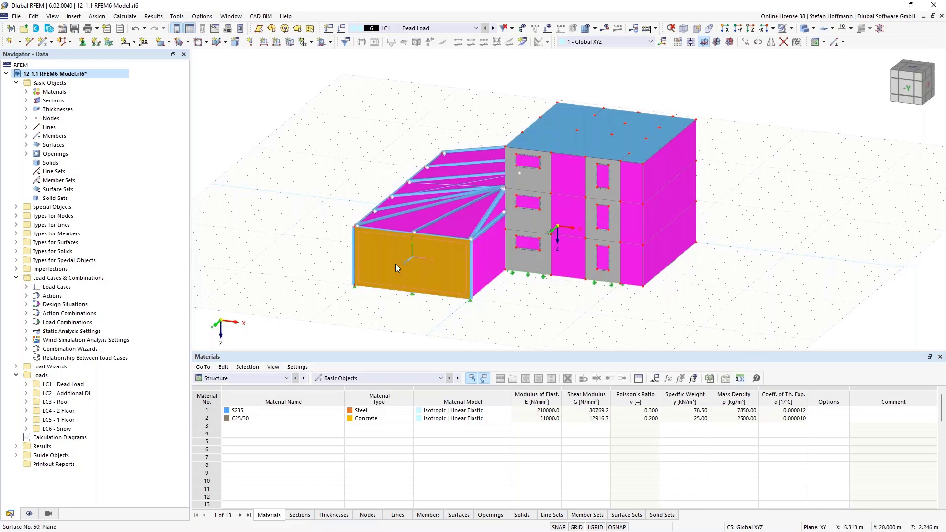
click(235, 113)
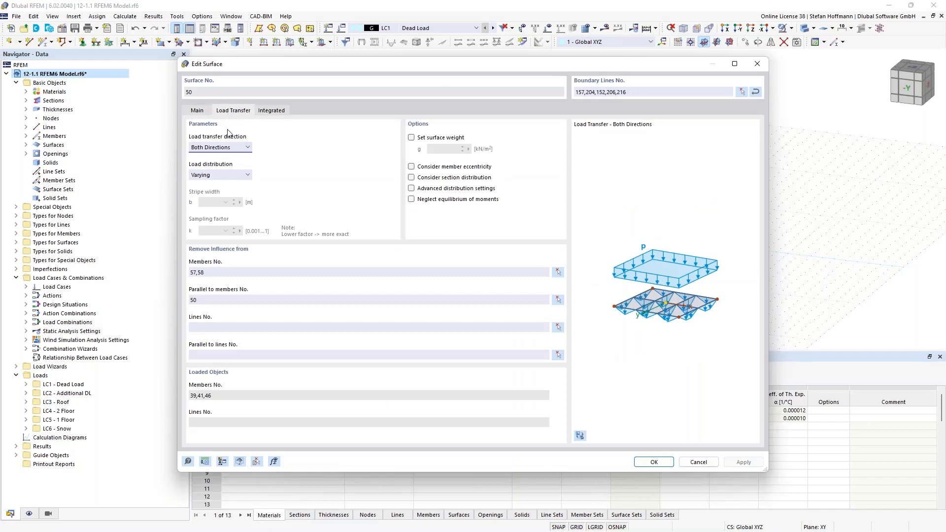
drag(217, 272, 176, 272)
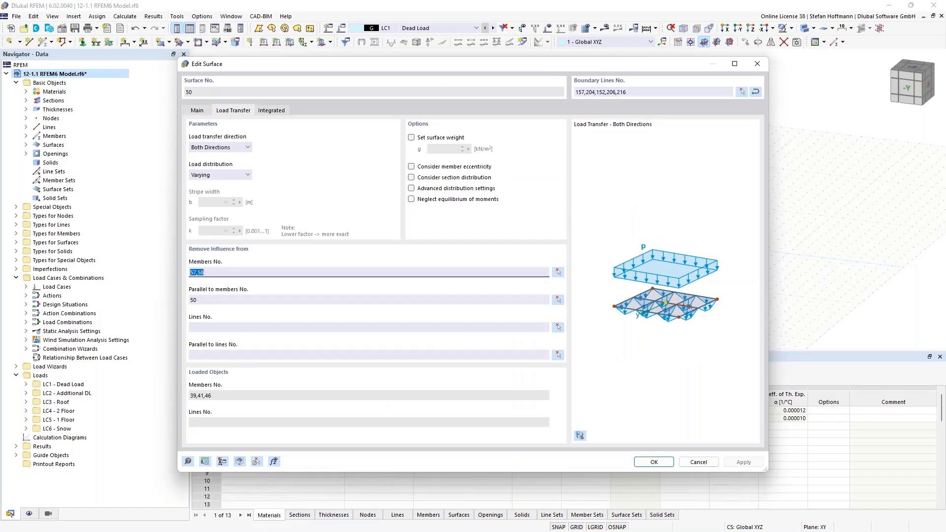
key(Escape)
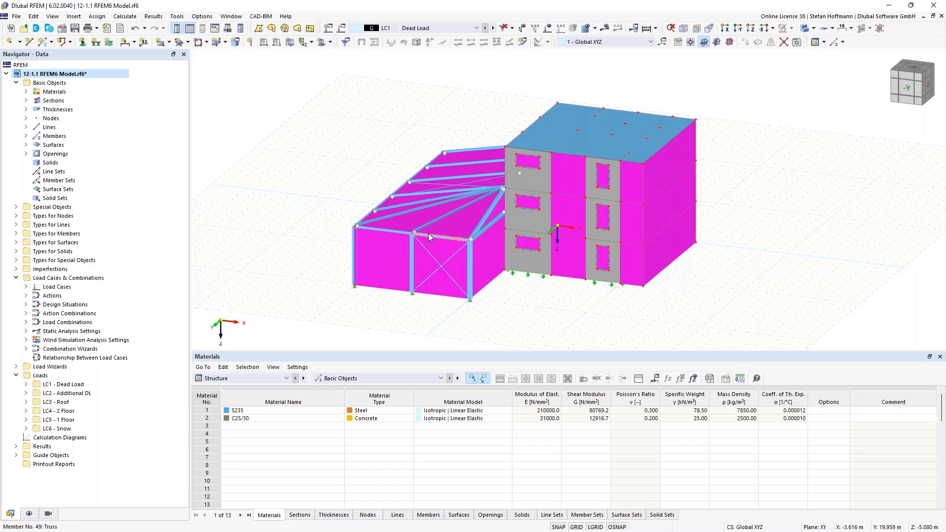
mouse_move(429, 234)
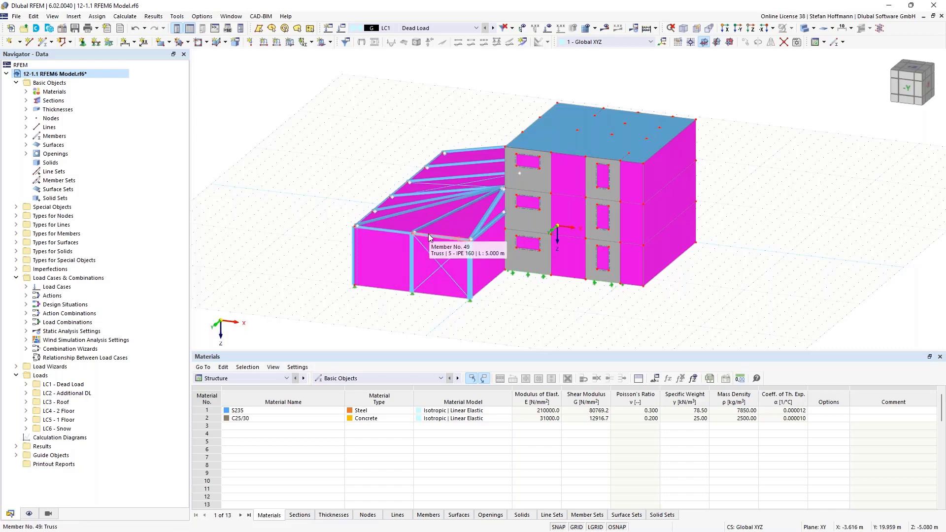
- Review the model's base data, including the active add-ons and the location parameters
ctrl+middle_drag(418, 220, 504, 216)
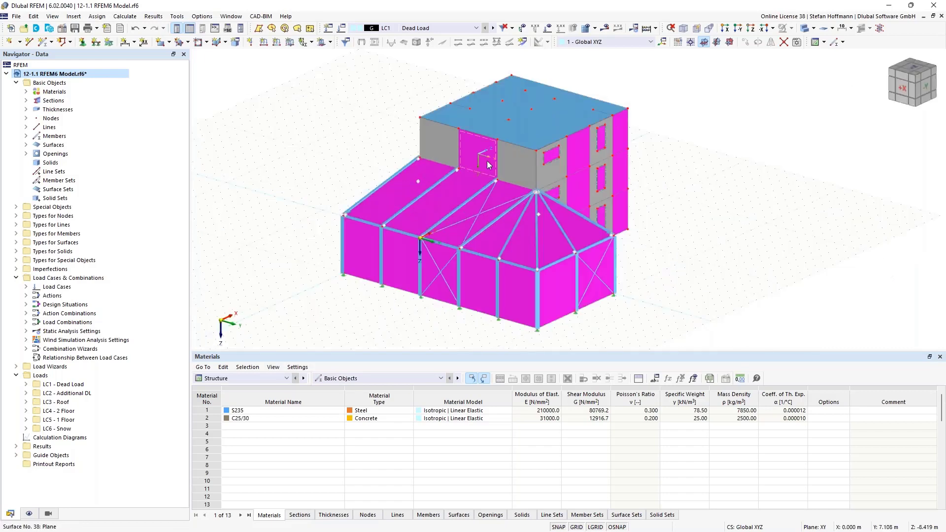
right_click(78, 74)
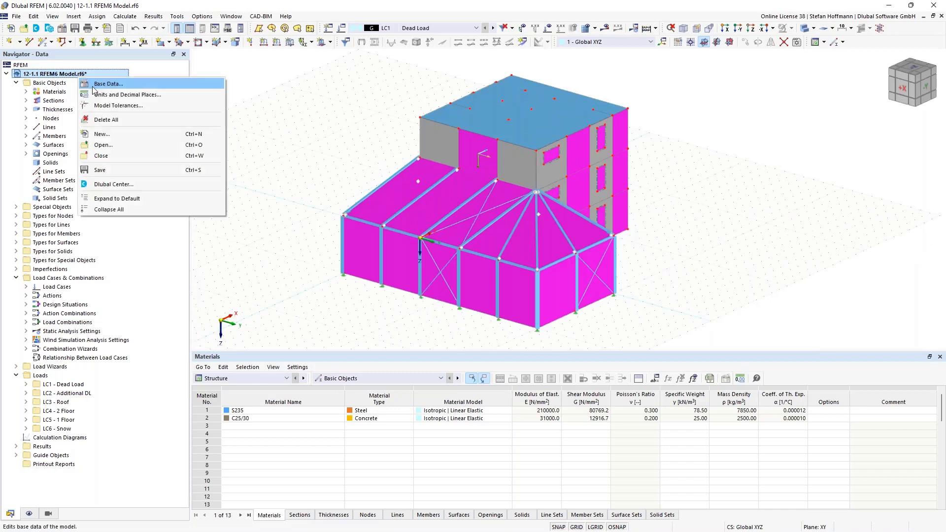
click(94, 85)
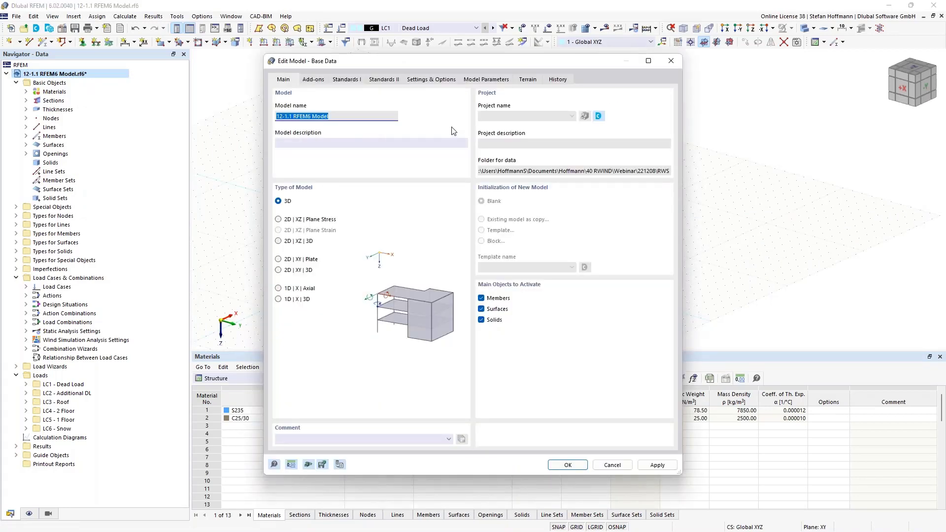
click(317, 80)
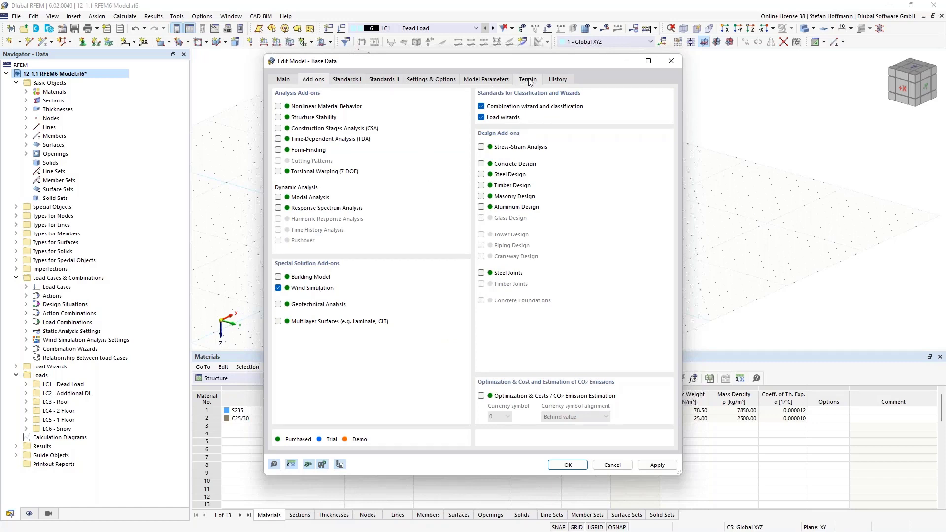
click(506, 80)
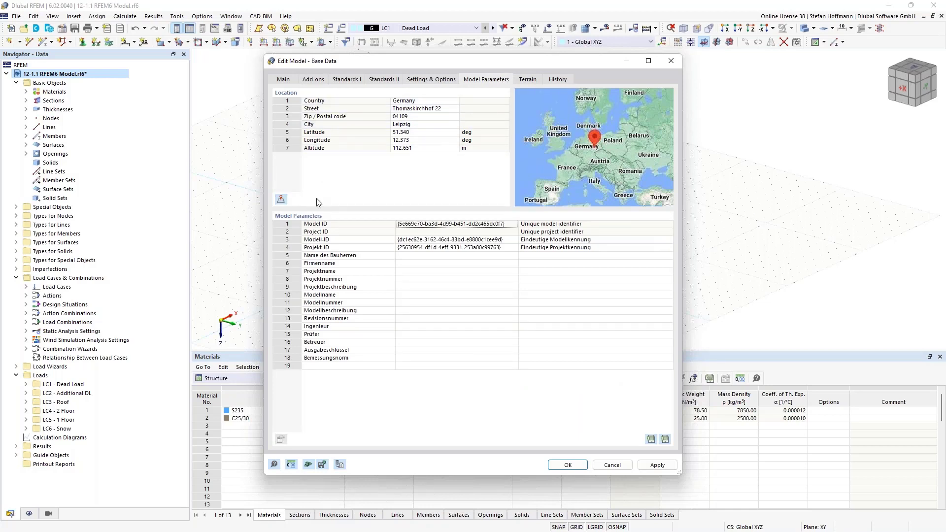
- Review the terrain definition types Horizontal Plane, Inclined Plane and Table in the base data, and close without changes
click(528, 79)
click(329, 118)
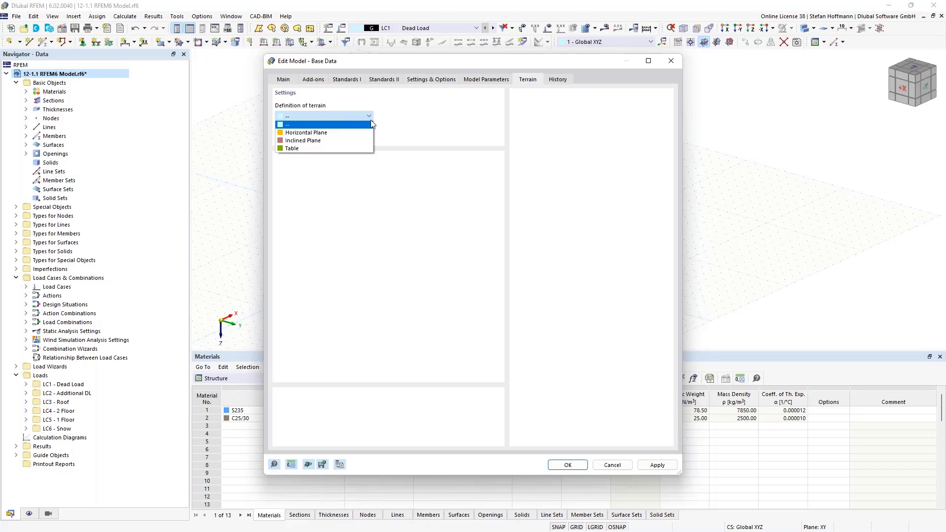
click(338, 132)
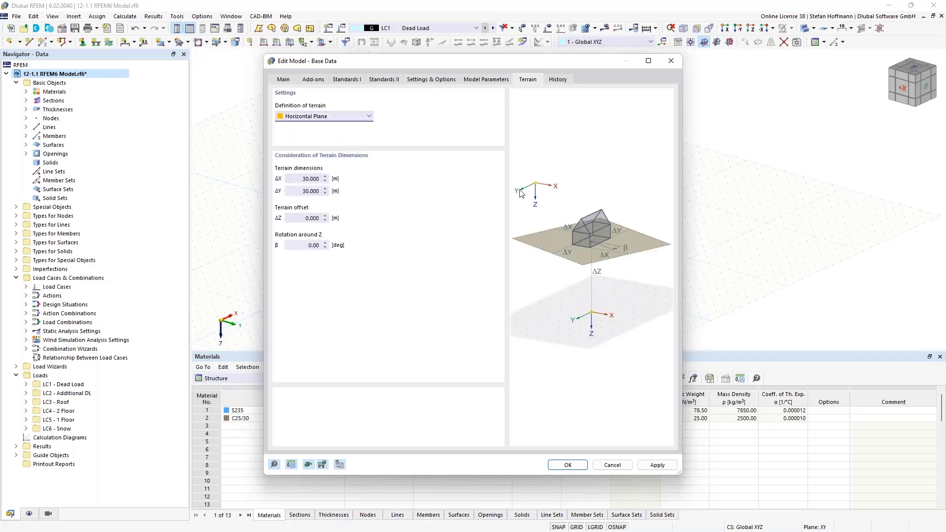
click(339, 118)
click(318, 142)
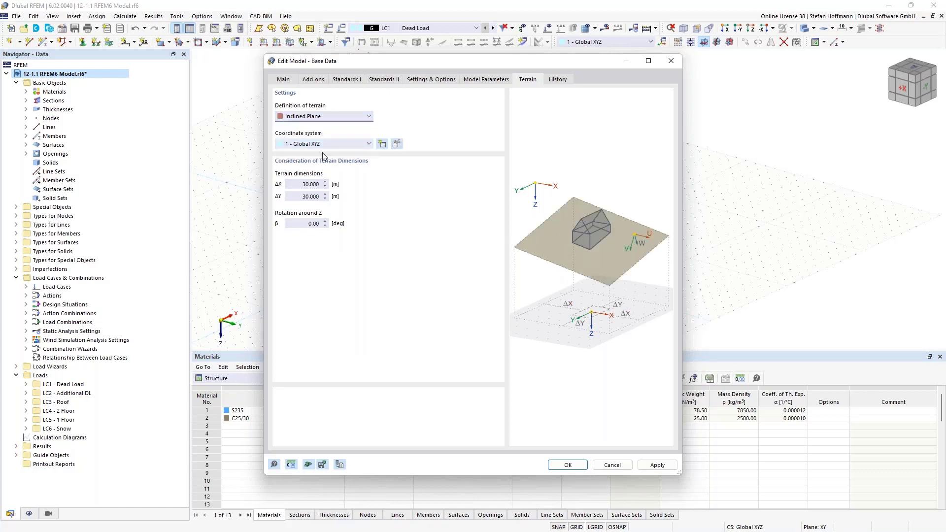
click(315, 118)
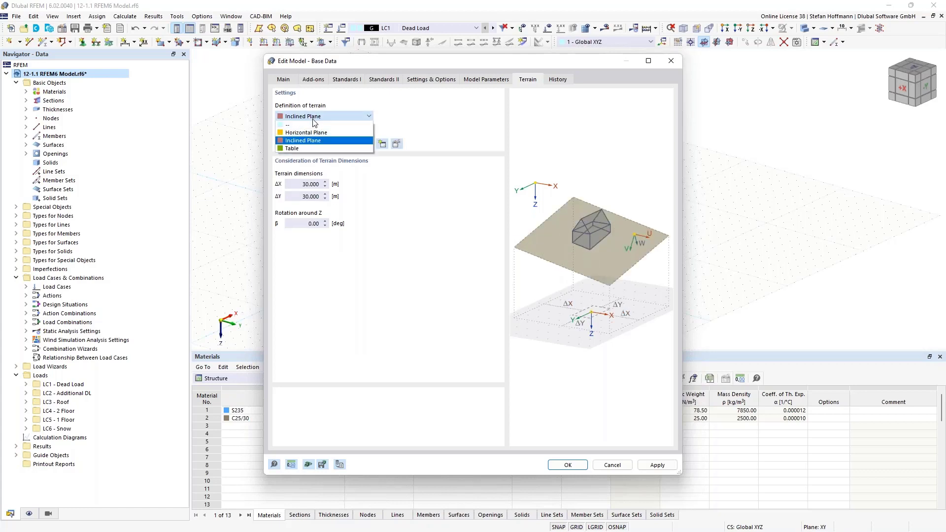
click(310, 148)
click(564, 80)
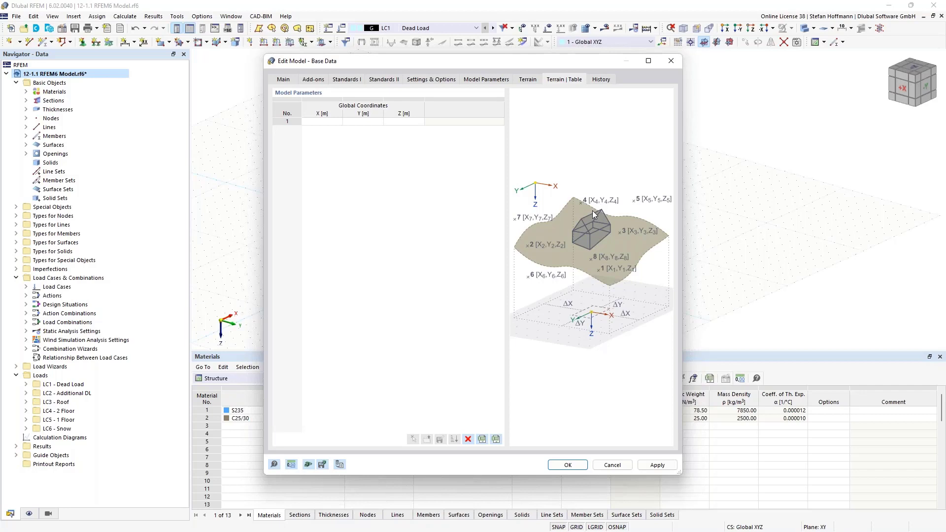
click(529, 81)
click(326, 116)
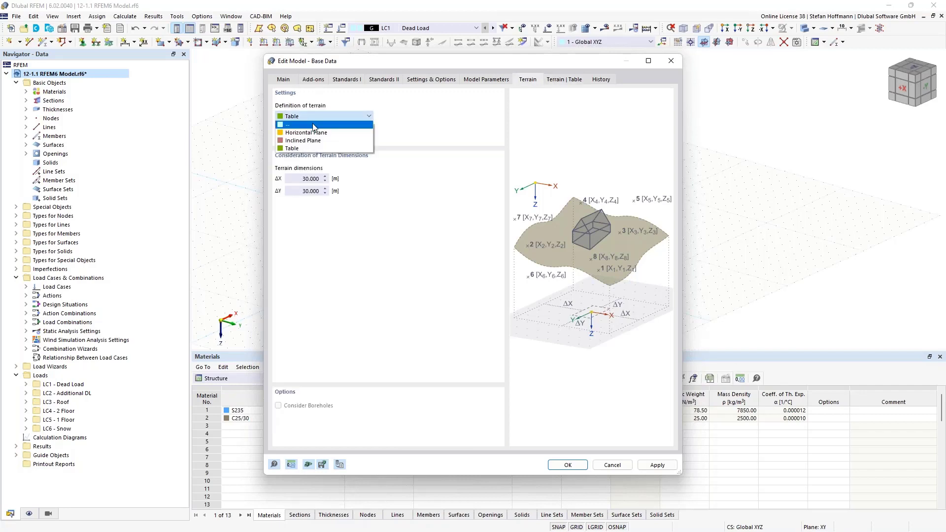
click(345, 155)
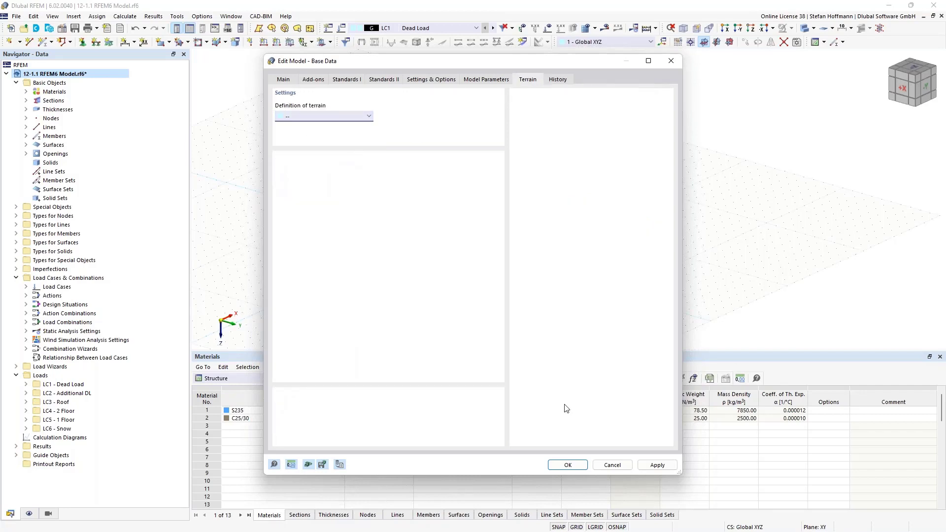
click(602, 466)
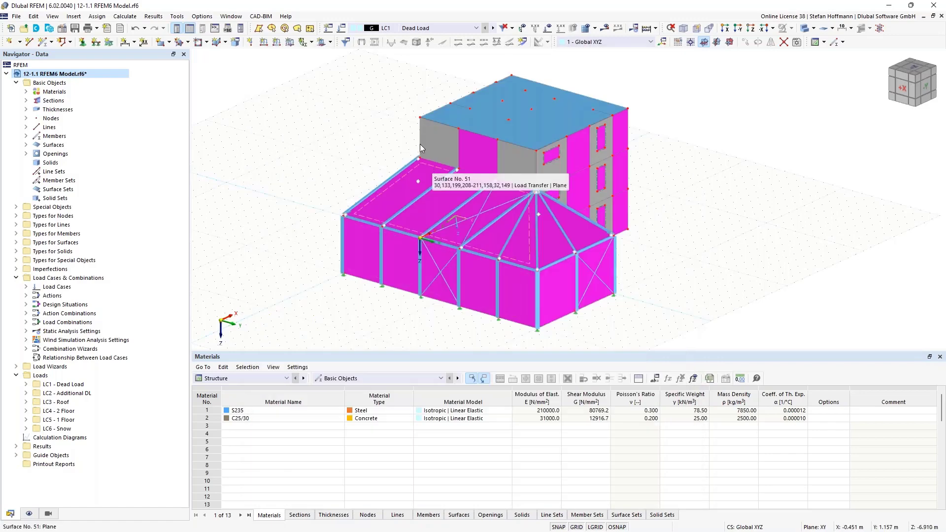
- Create load case LC7 with the action category Wind and the analysis type Wind Simulation
click(327, 29)
click(343, 238)
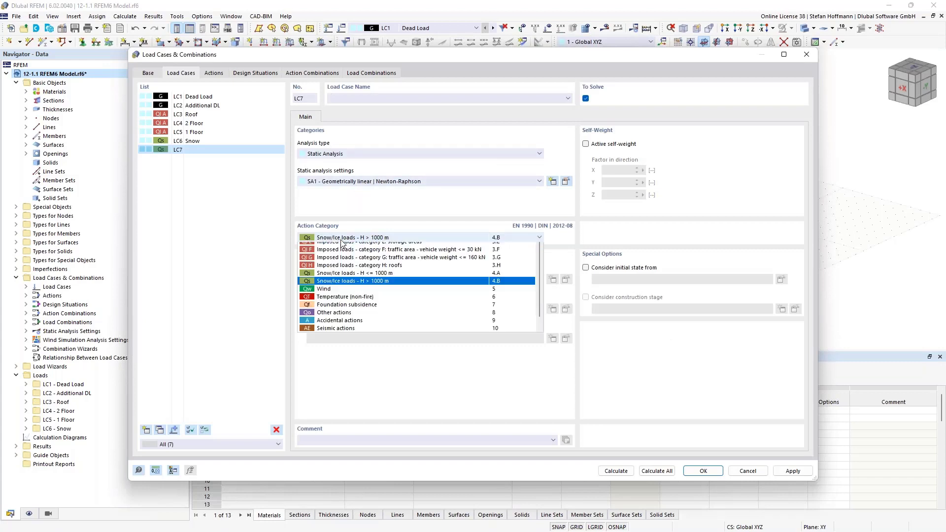
click(332, 157)
click(323, 170)
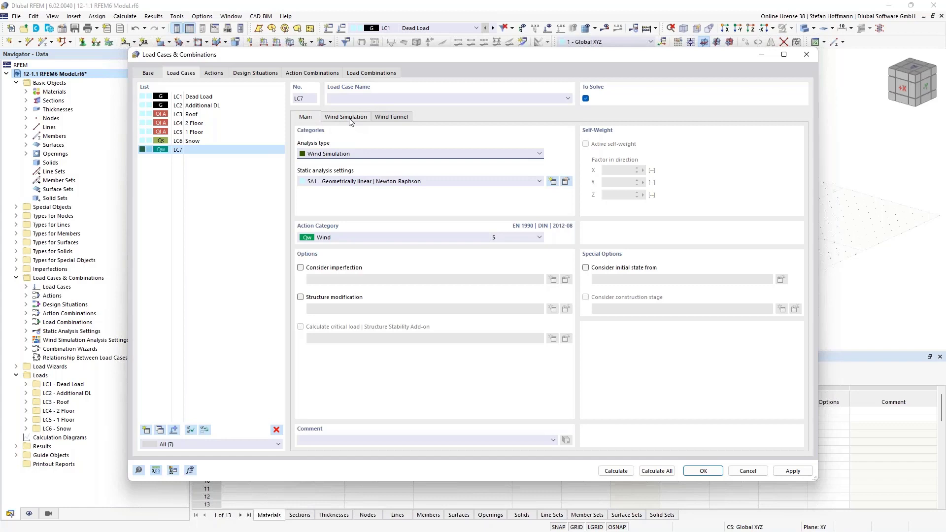
- Review the flow, turbulence, residue monitoring and relaxation settings of wind simulation analysis settings WA1, and close without changes
click(350, 118)
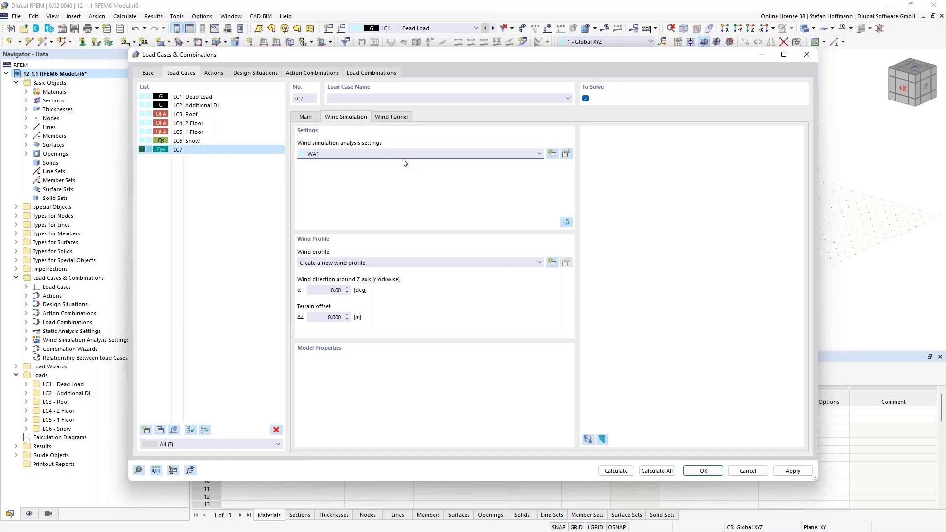
click(567, 156)
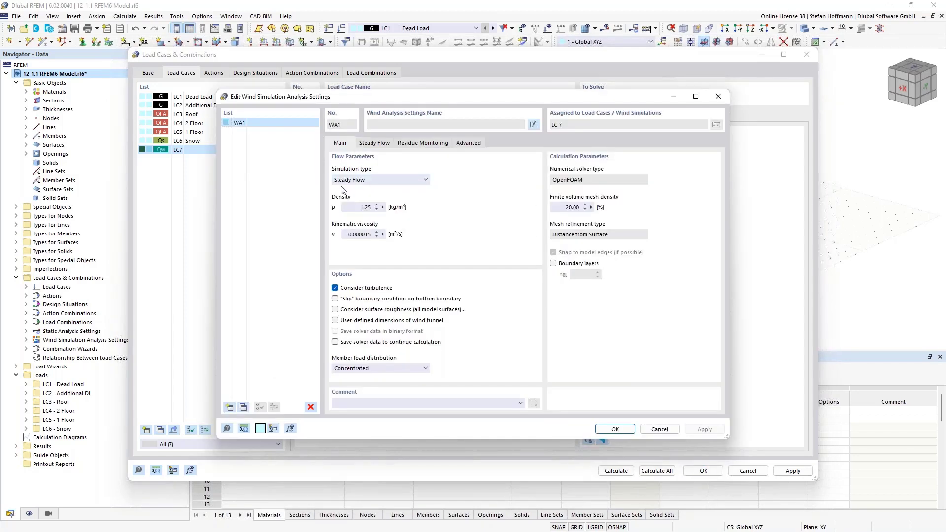
click(384, 180)
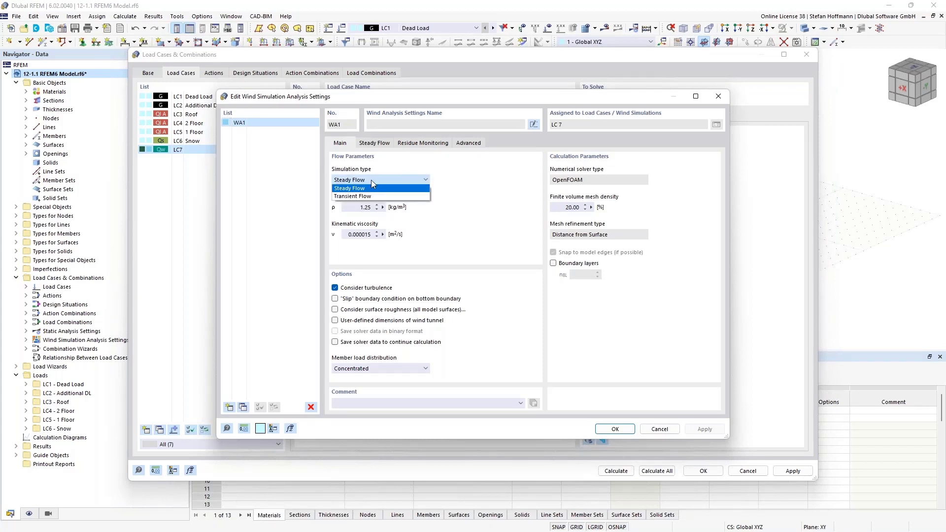
click(371, 179)
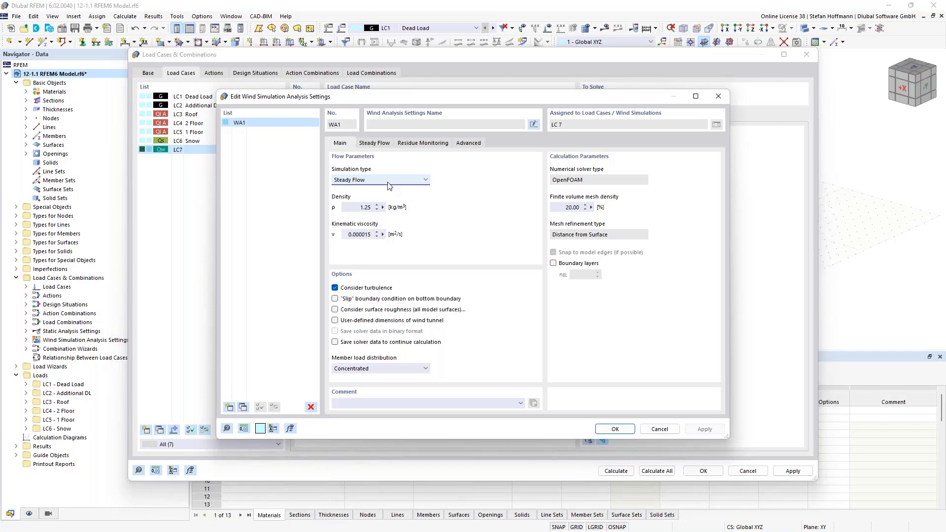
key(Tab)
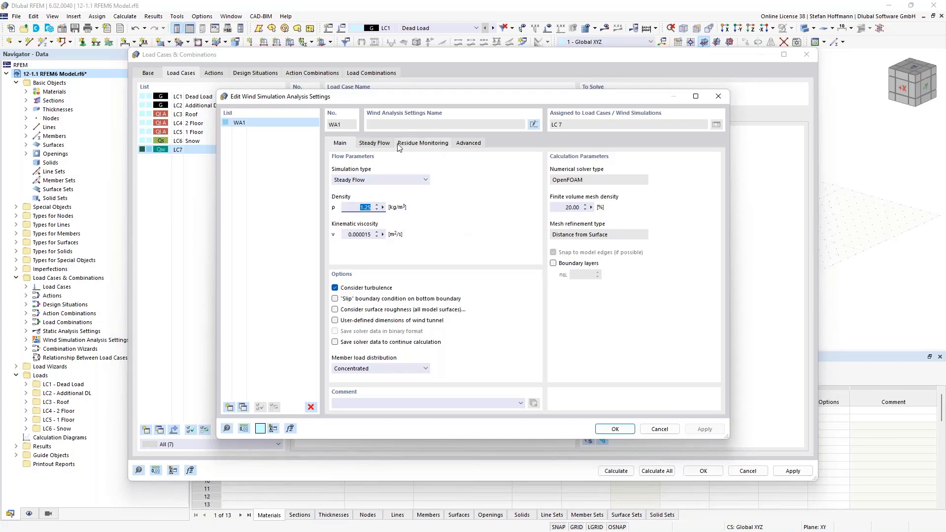
click(376, 143)
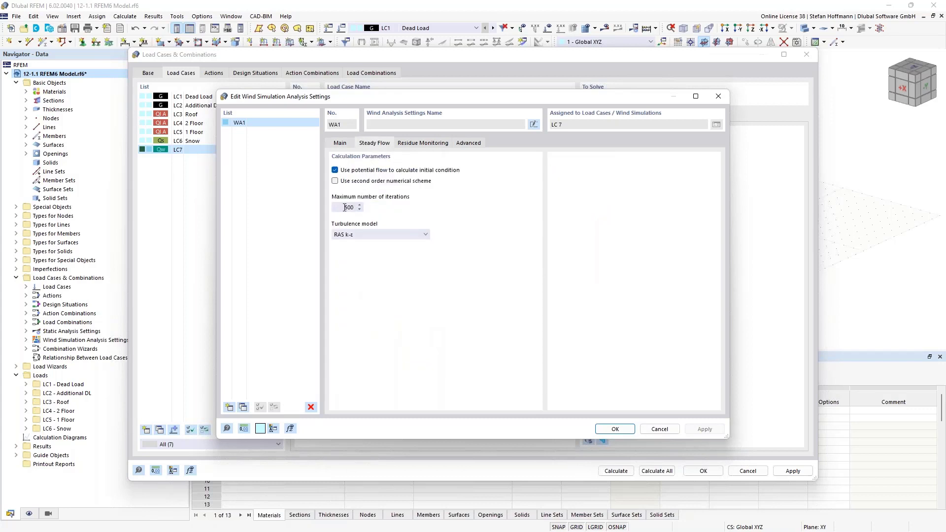
click(384, 235)
click(385, 235)
click(423, 142)
click(468, 143)
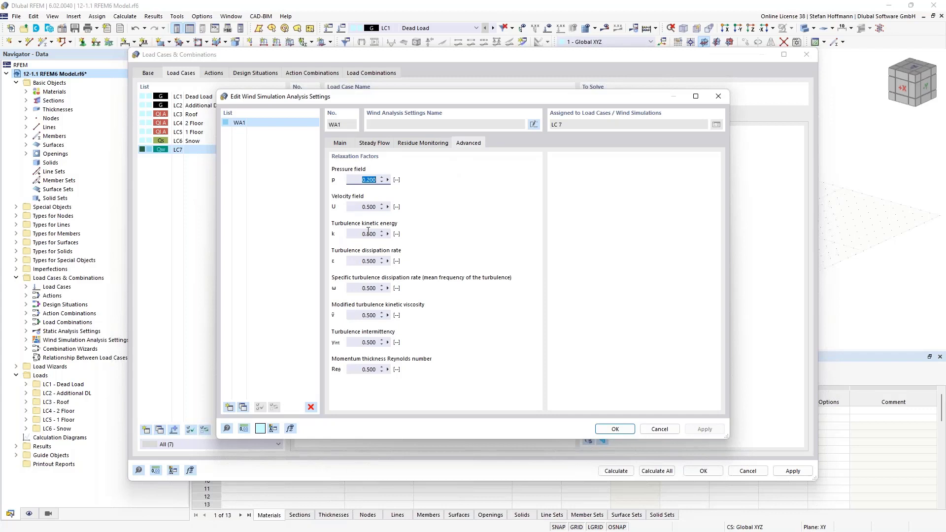
click(722, 97)
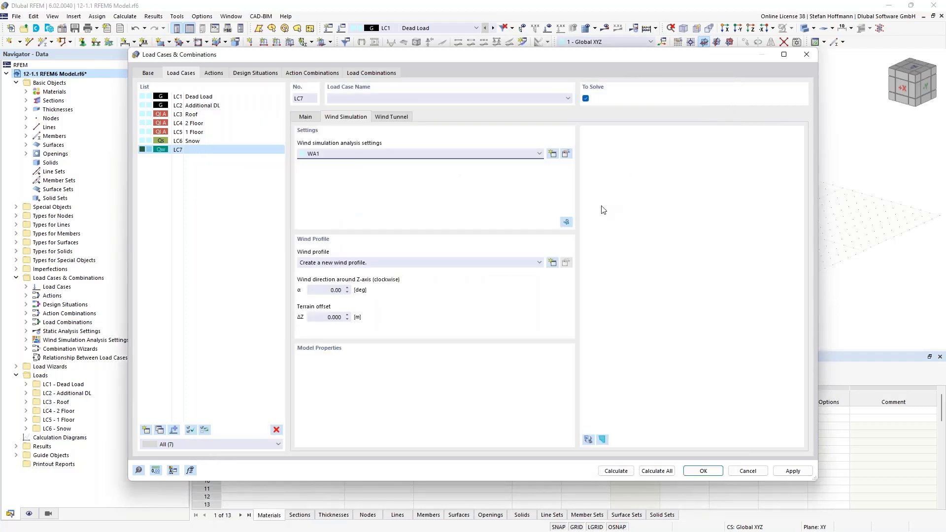
click(566, 223)
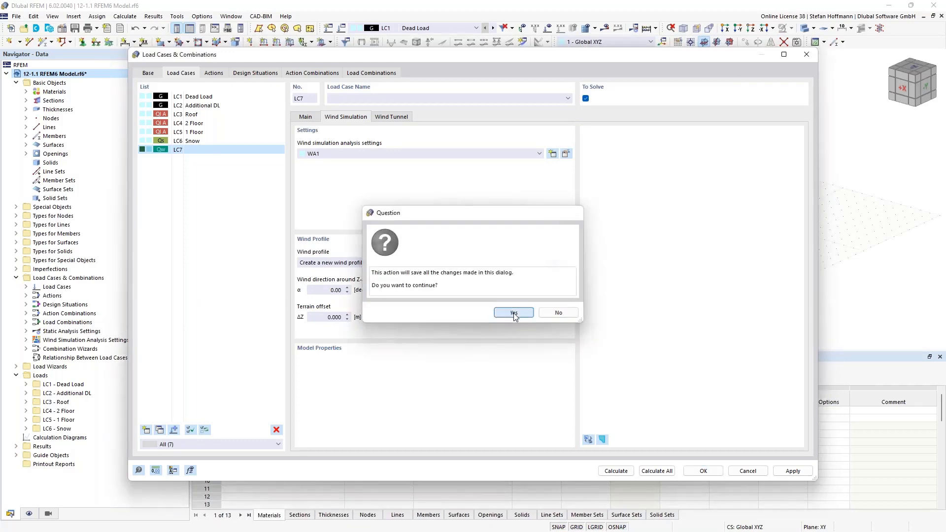
click(514, 314)
click(556, 336)
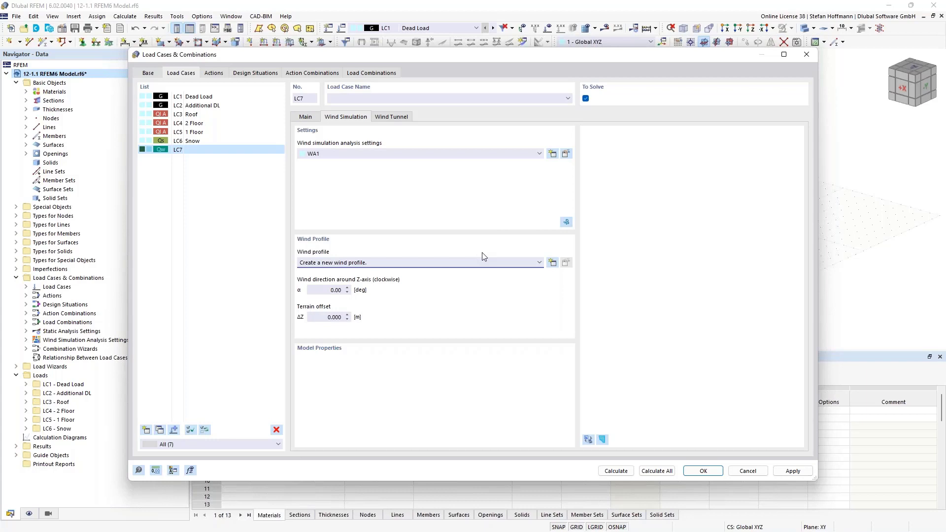
- Create a wind profile for LC7 according to standard EN 1991 | DIN | 2019-04, checking its velocity and turbulence intensity table
click(552, 262)
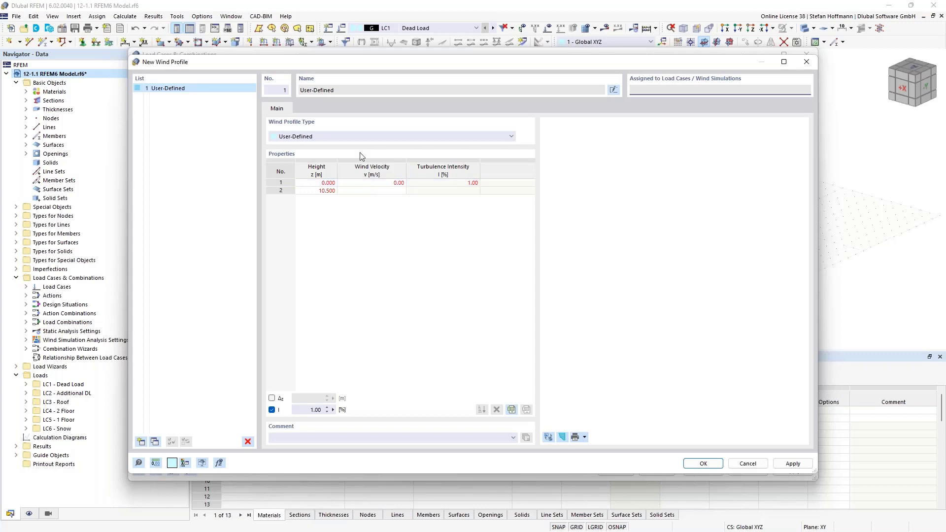
click(357, 136)
key(Escape)
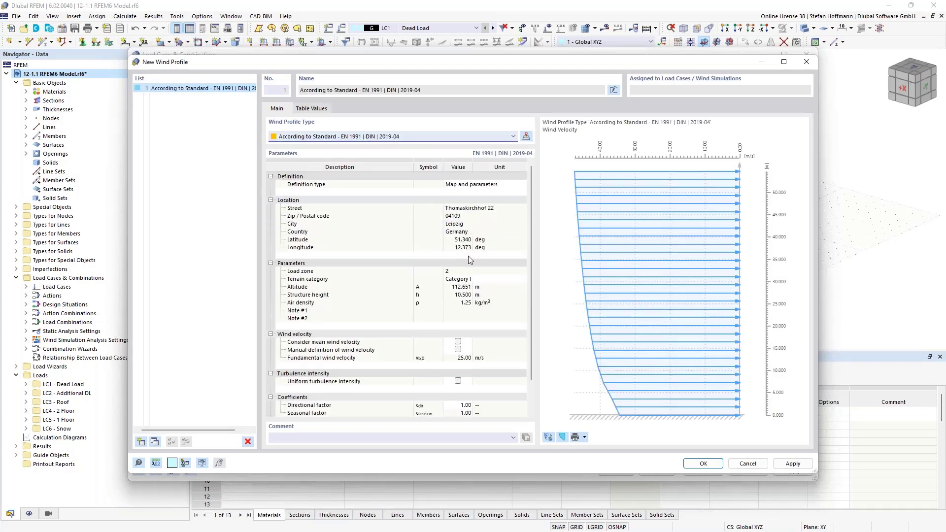
click(321, 109)
drag(379, 151, 389, 266)
drag(467, 151, 475, 267)
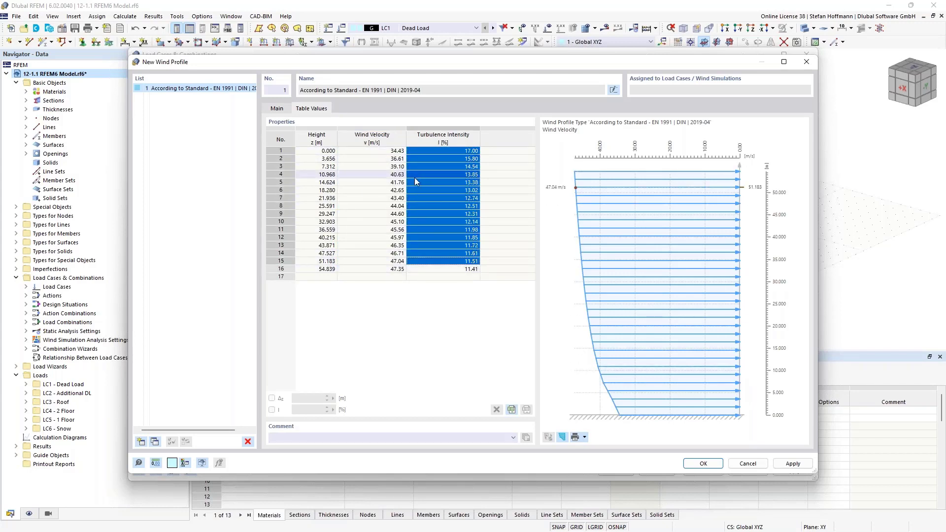
click(469, 151)
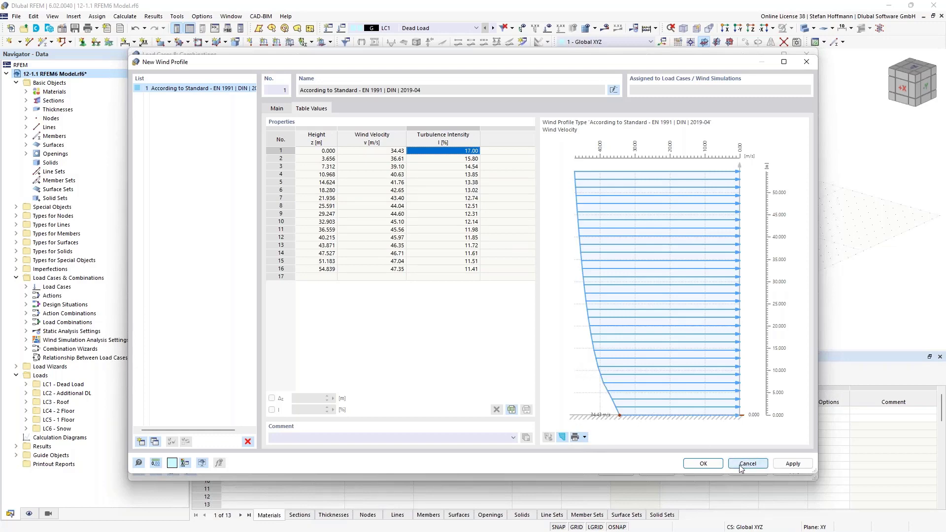
click(708, 466)
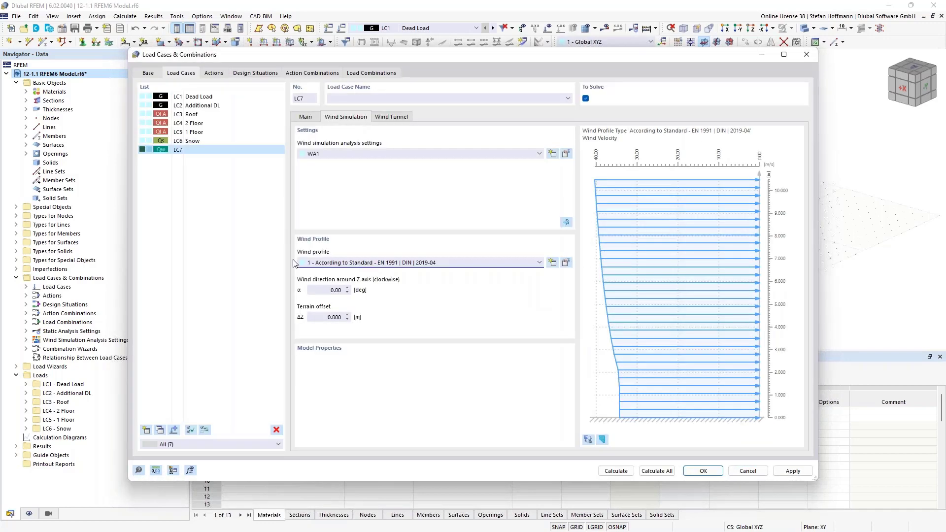
- Check the wind direction and wind tunnel dimensions of LC7, and accept the load case settings
click(334, 290)
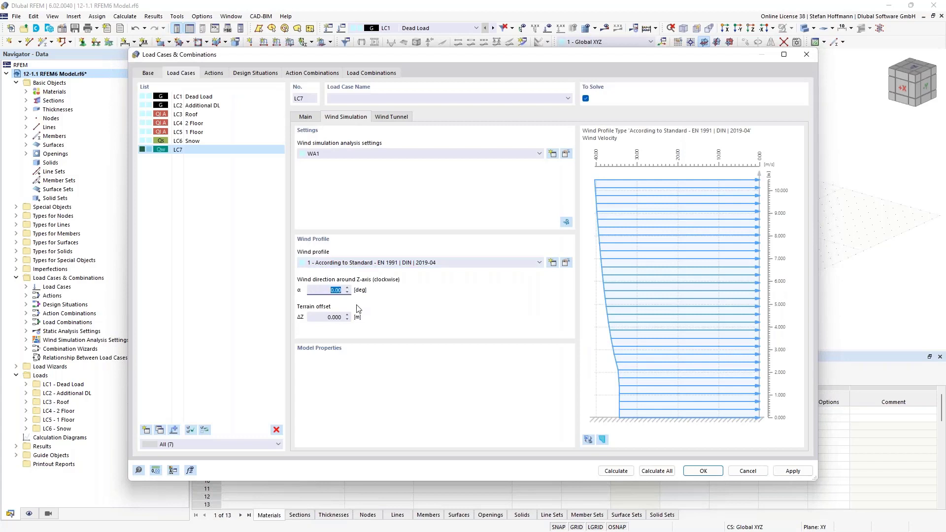
click(385, 120)
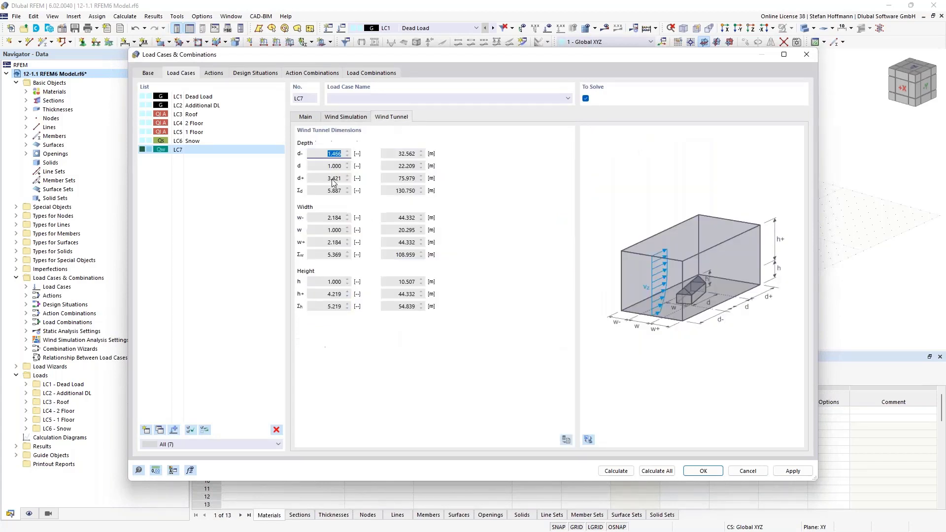
key(Return)
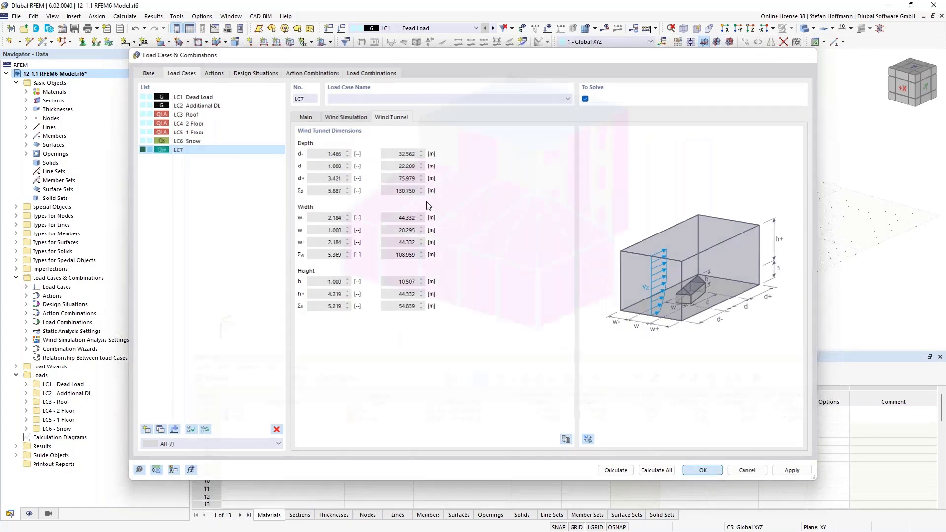
scroll(425, 203, down, 6)
scroll(425, 203, up, 6)
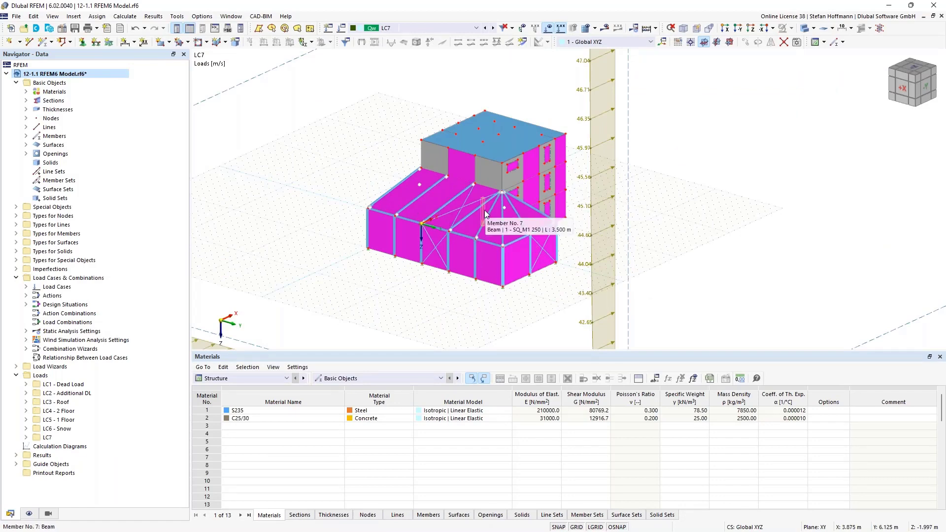
scroll(501, 235, up, 5)
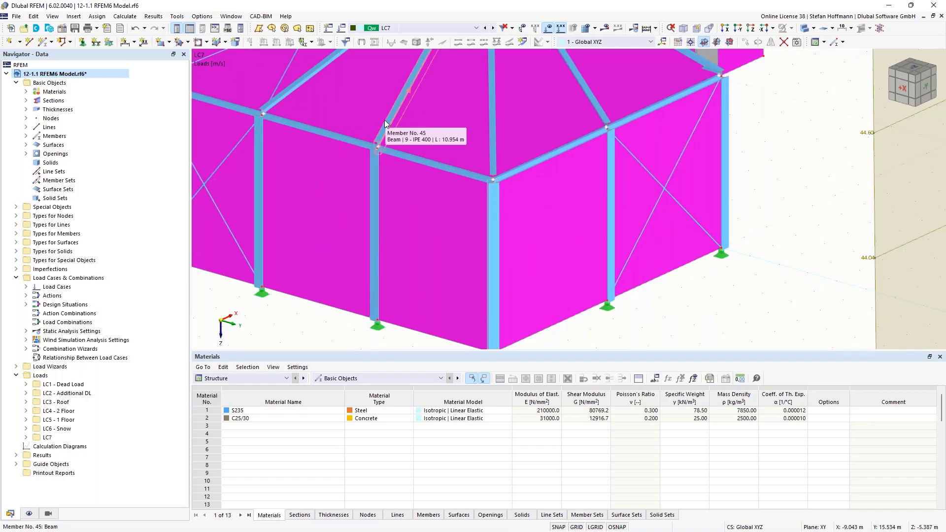
- Check the wind simulation mesh settings, including the model simplification level of detail and RWIND silent mode, and accept them
scroll(385, 122, down, 6)
middle_drag(303, 87, 337, 163)
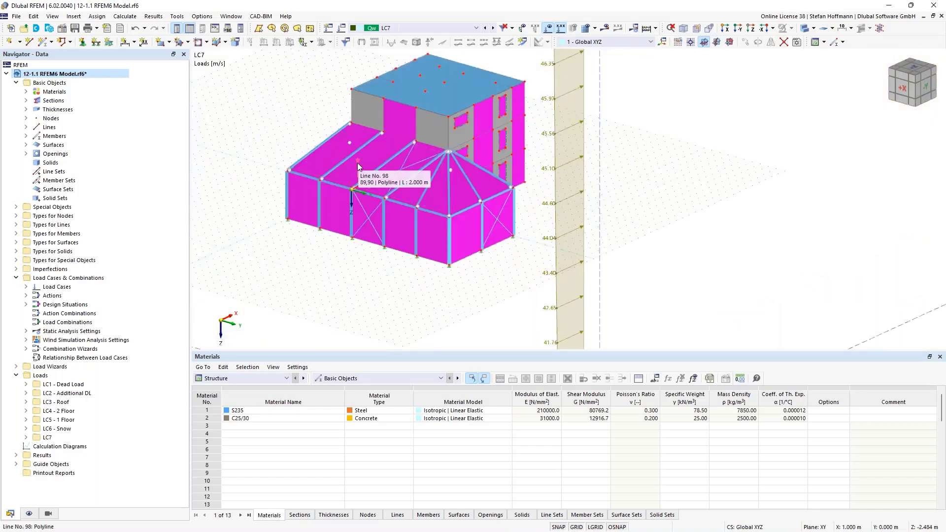
click(125, 17)
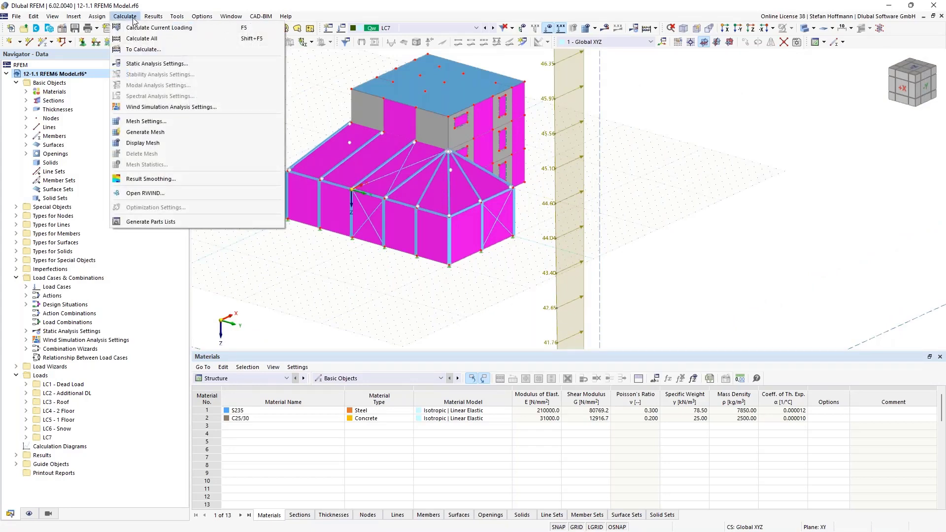
click(147, 121)
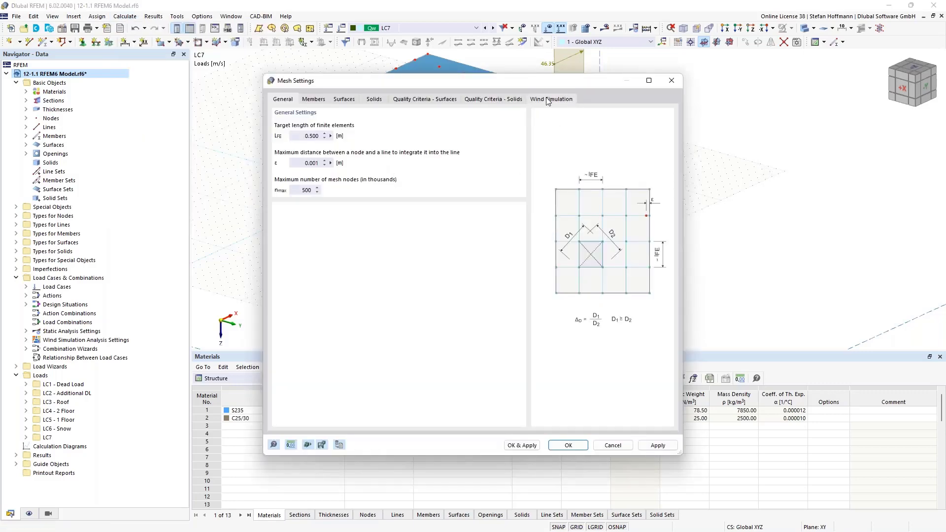
click(548, 100)
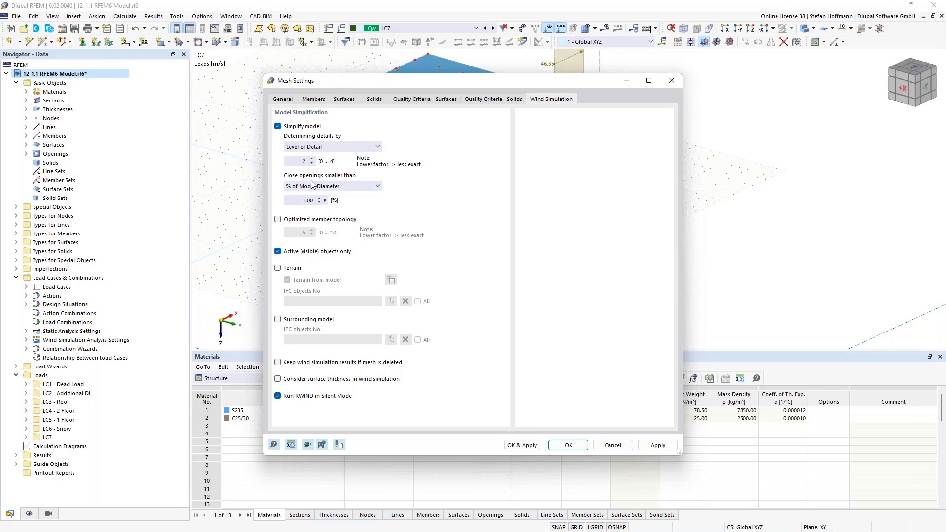
click(304, 160)
click(294, 397)
click(578, 446)
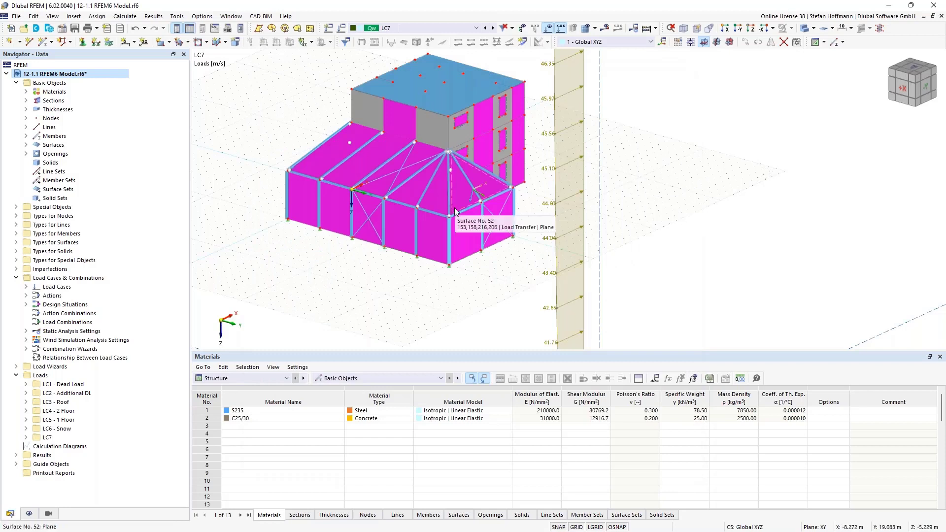
- Activate the generated visibility of beam, truss and tension members, and invert it to hide the members and show the surfaces
click(47, 514)
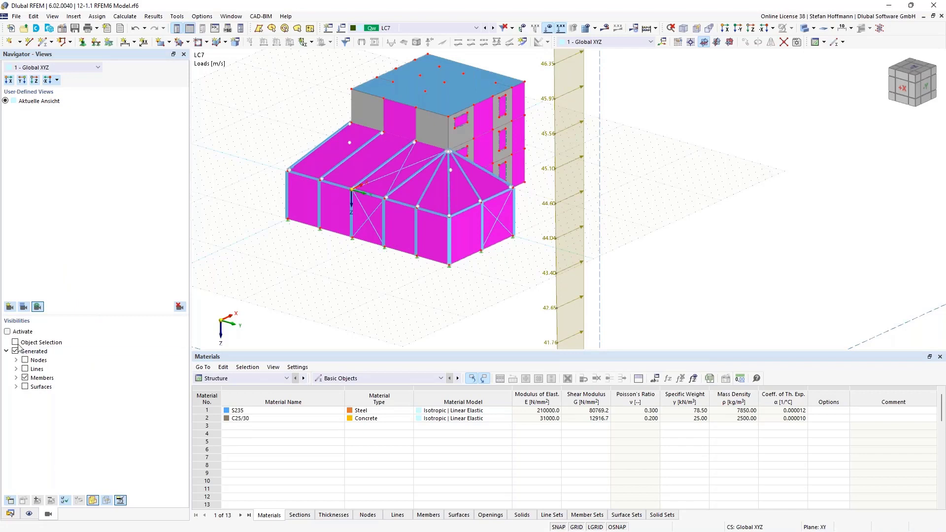
click(16, 377)
click(25, 404)
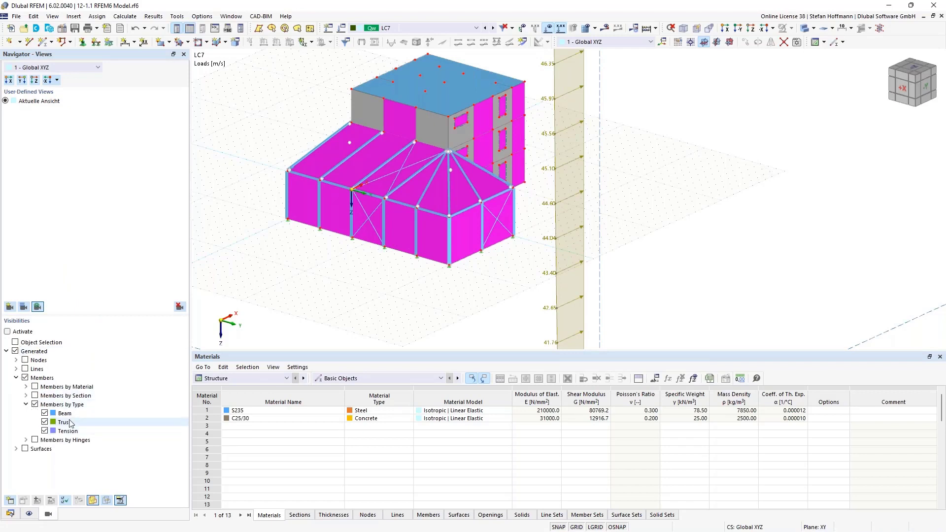
click(8, 331)
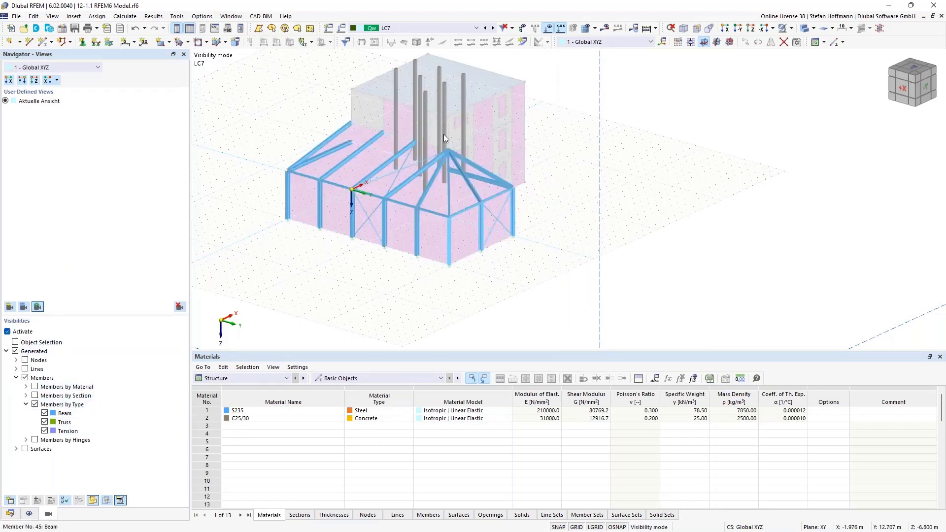
click(790, 28)
click(822, 78)
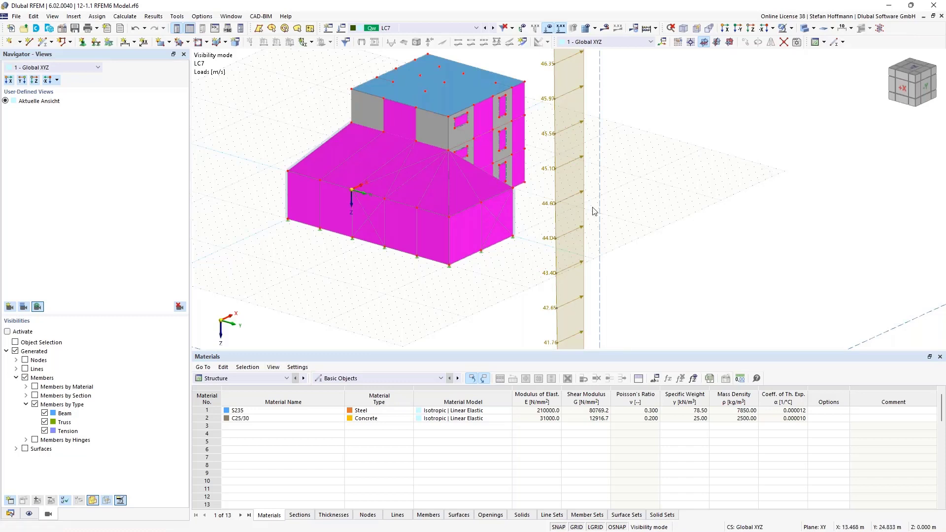
scroll(434, 147, down, 3)
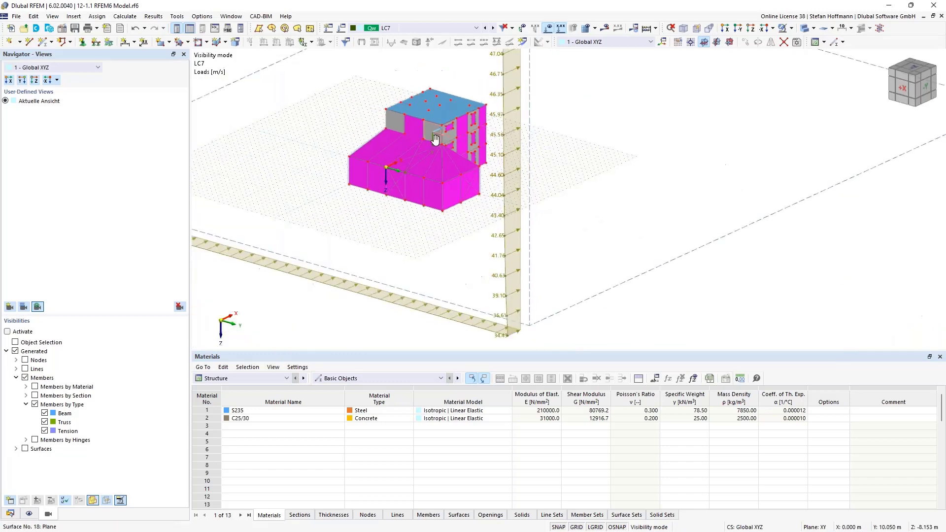
middle_drag(463, 184, 472, 200)
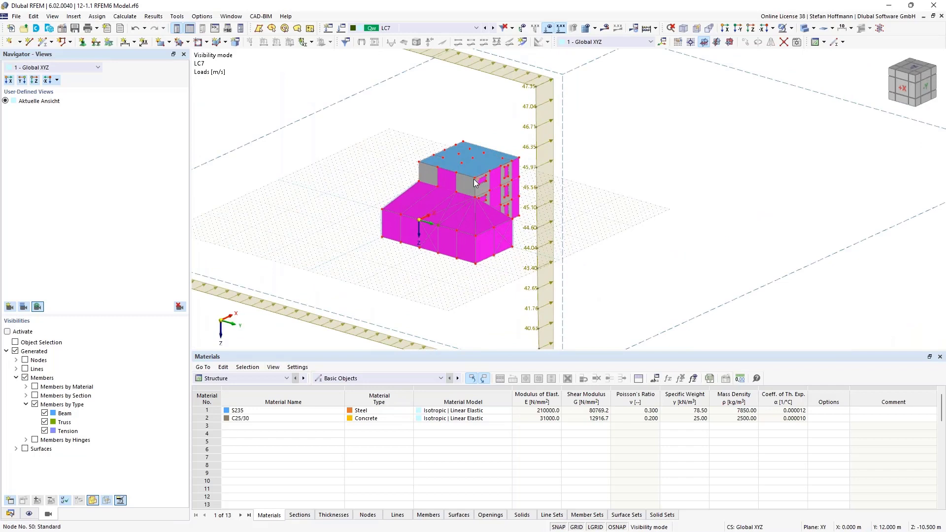
- Copy LC7 as load case LC8 with a wind direction of -45°, and compare its wind tunnel with that of LC7
click(11, 513)
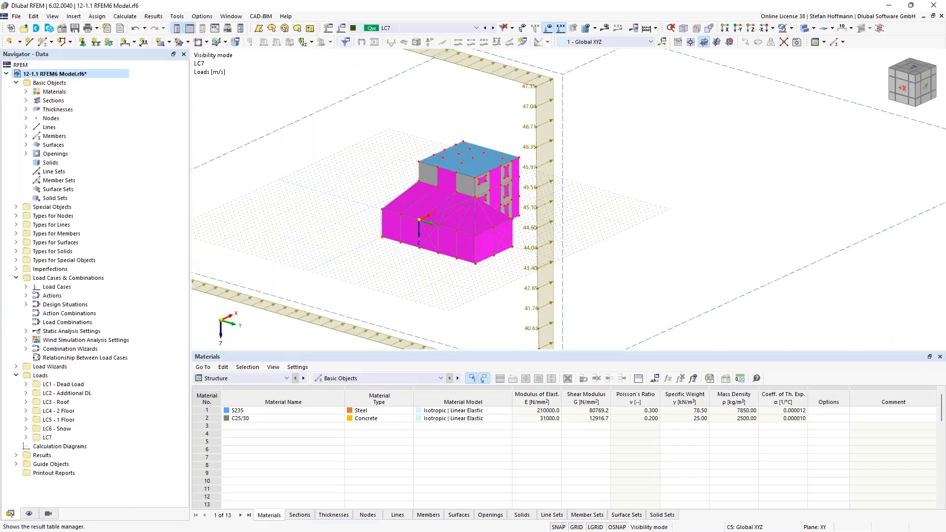
click(340, 30)
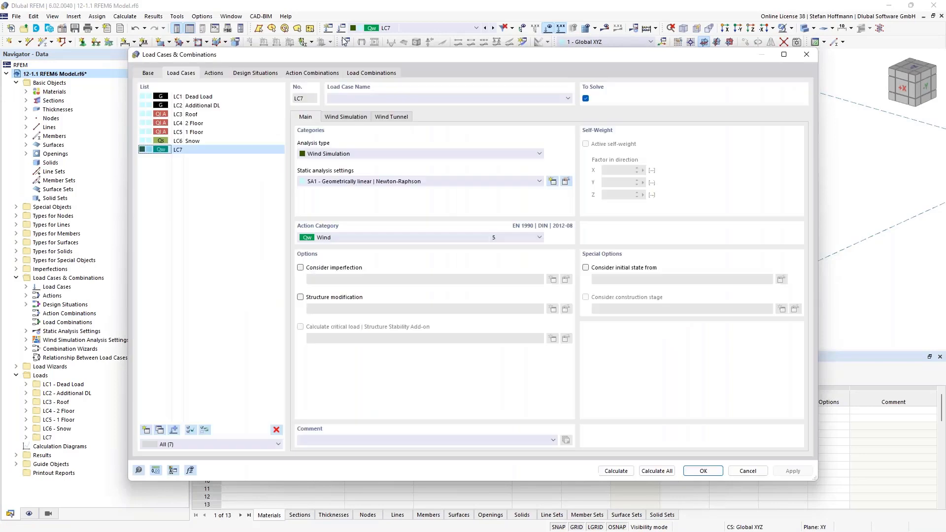
click(159, 430)
click(352, 118)
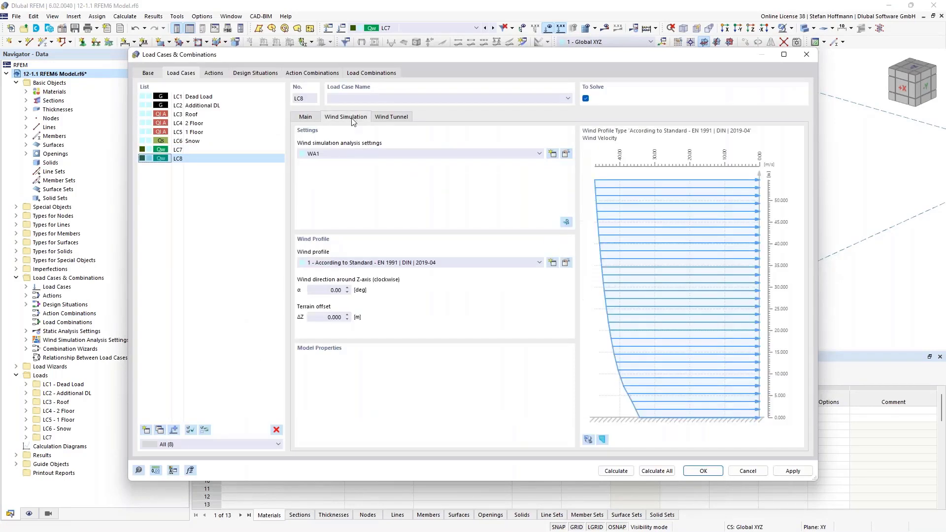
double_click(330, 289)
text(-45)
click(704, 470)
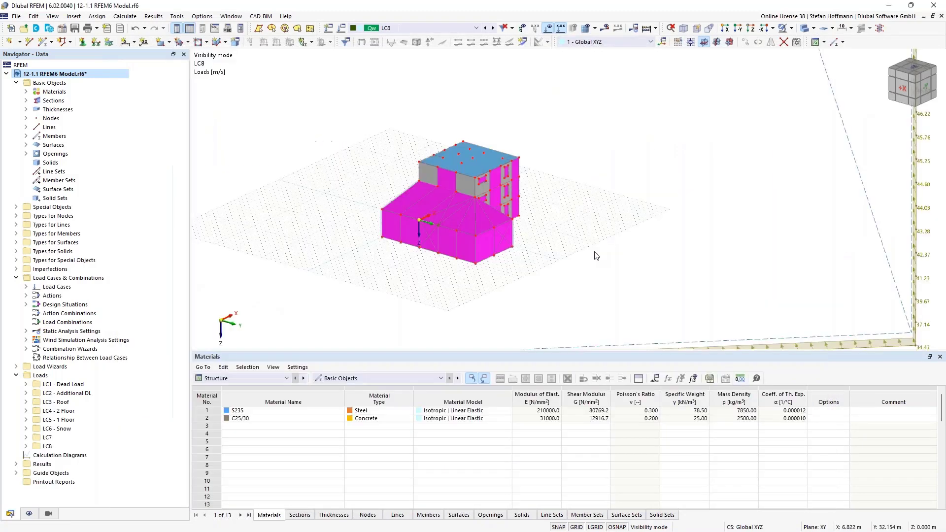
scroll(596, 255, down, 3)
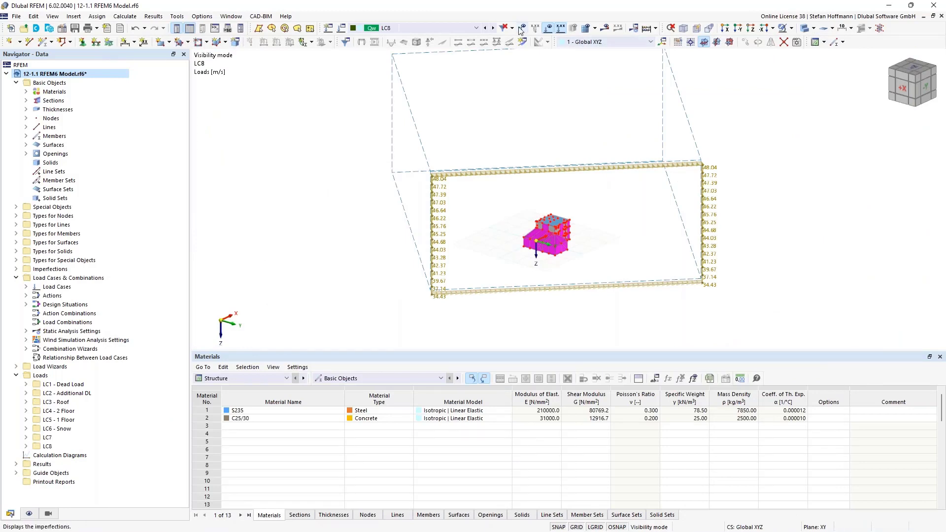
click(485, 27)
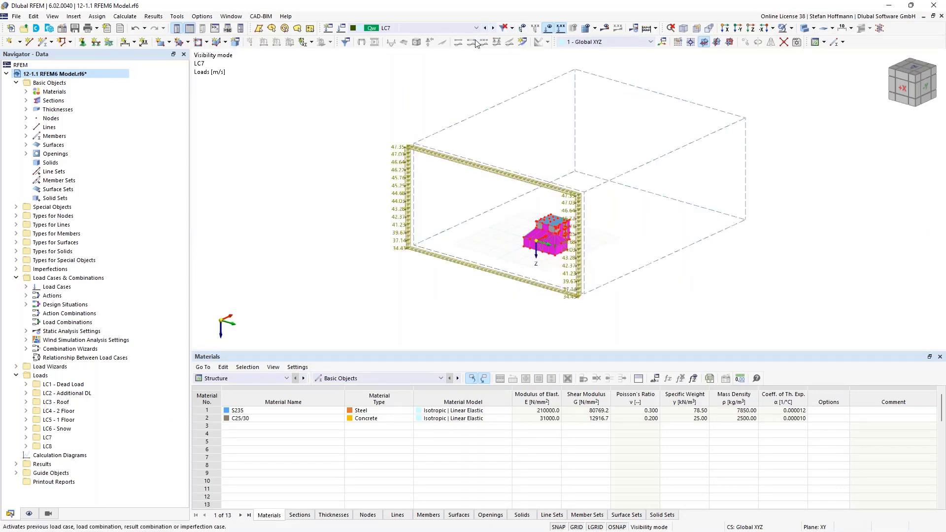
- Start a new wind simulation load wizard with uniform wind directions, and preview its load cases for the 10° step angle
click(26, 348)
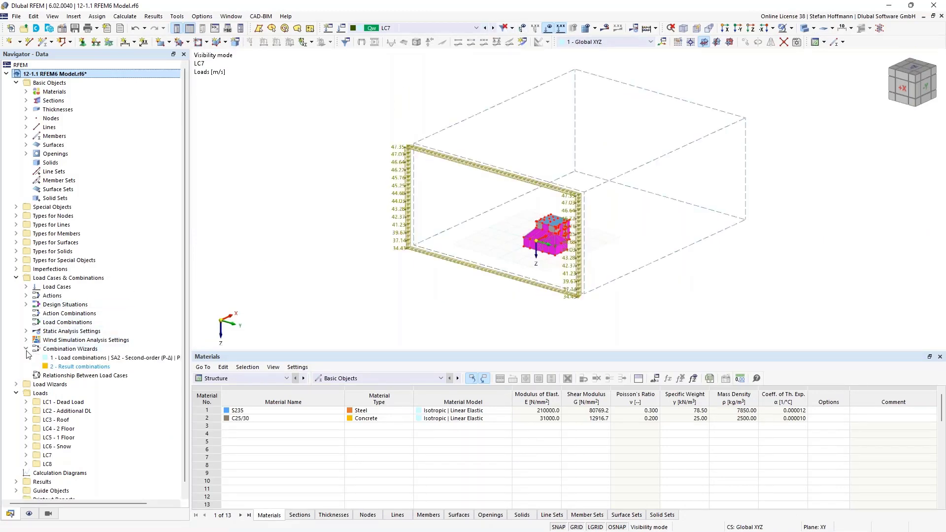
click(17, 384)
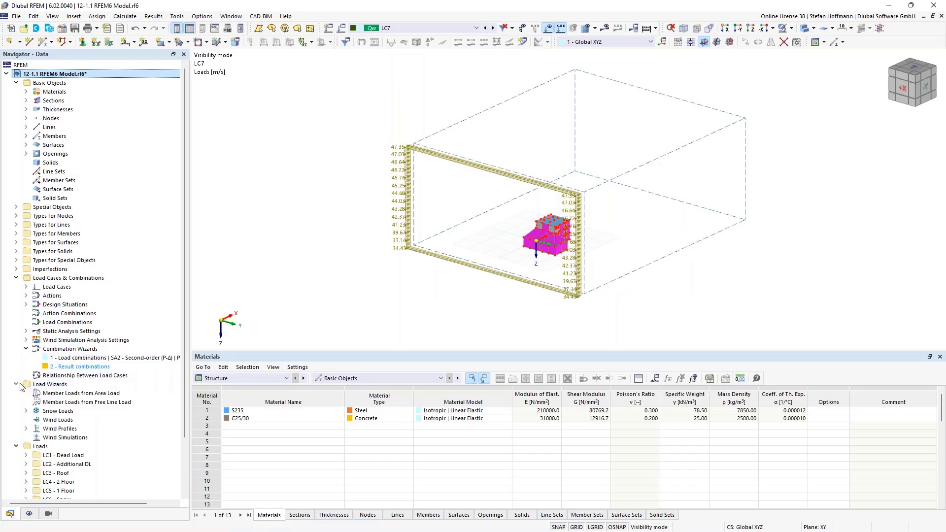
right_click(62, 438)
click(111, 344)
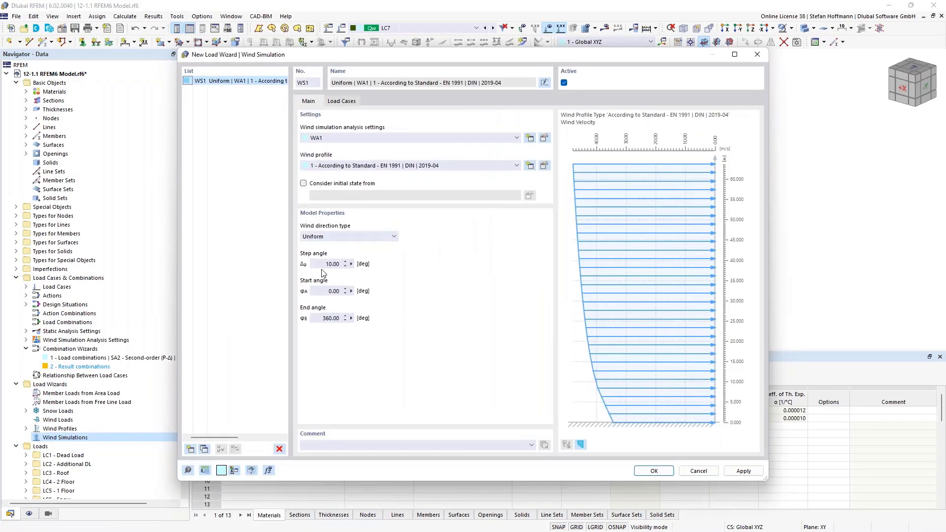
click(335, 265)
click(340, 103)
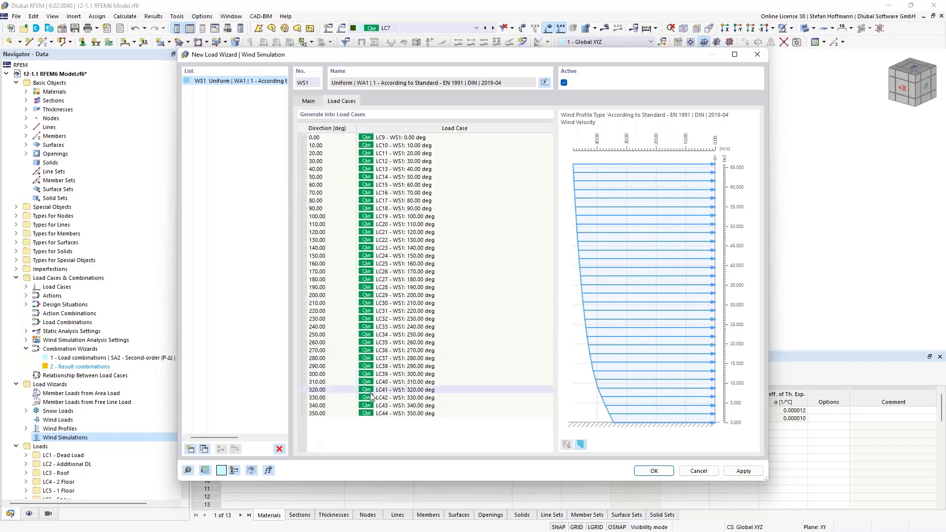
- Set the wizard's step angle to 45°, check the assigned load cases, and generate them
click(308, 101)
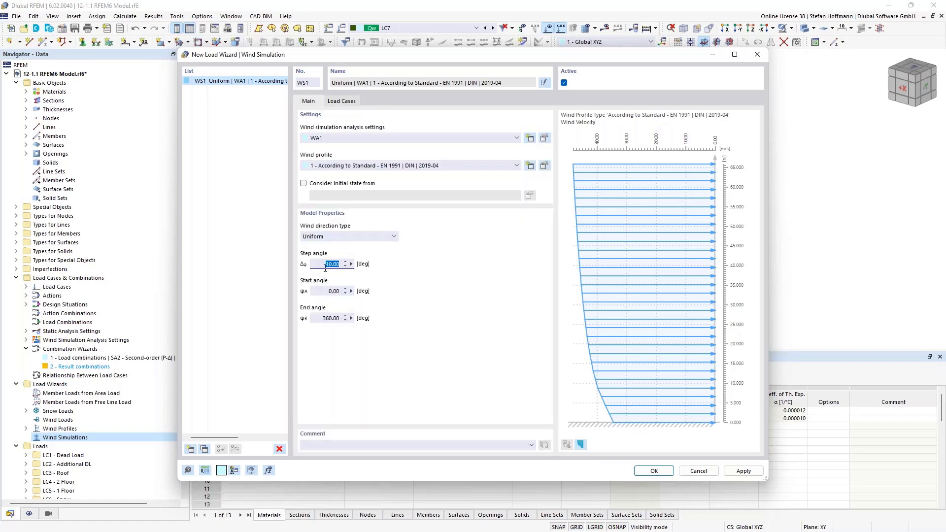
text(45)
click(340, 102)
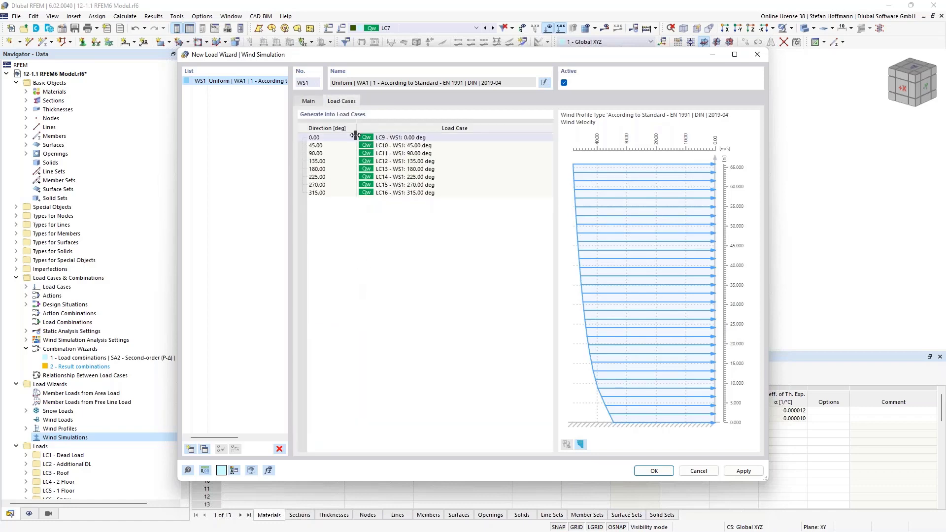
click(655, 469)
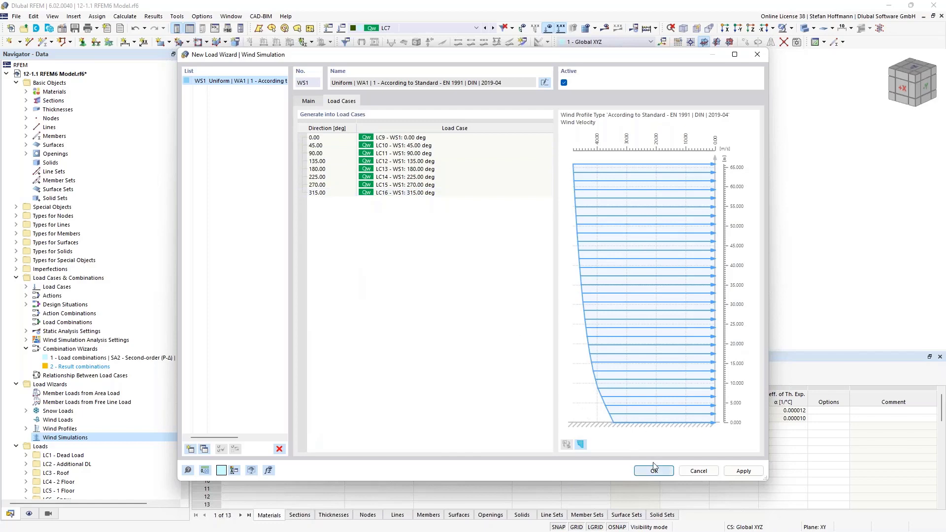
- Exclude the wizard-generated load cases LC9 to LC16 from solving, and accept the load case settings
click(341, 28)
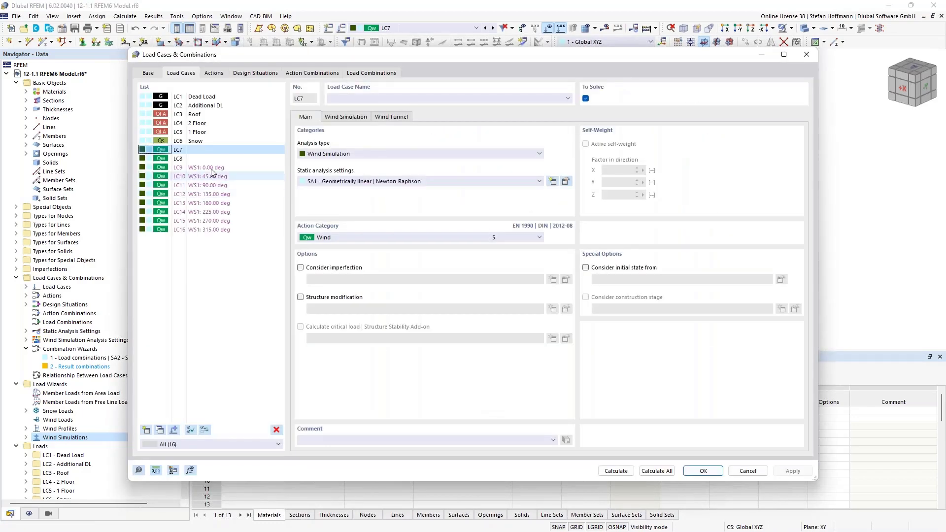
click(210, 169)
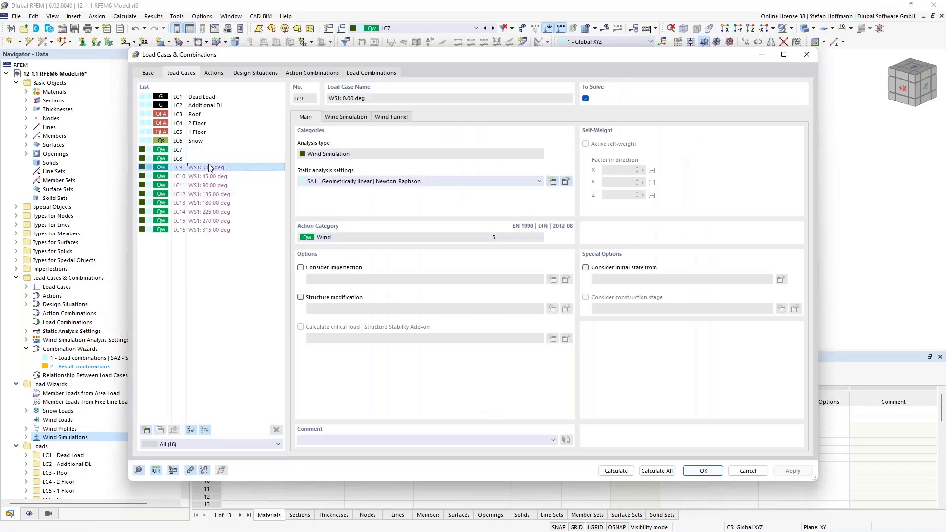
shift+click(213, 230)
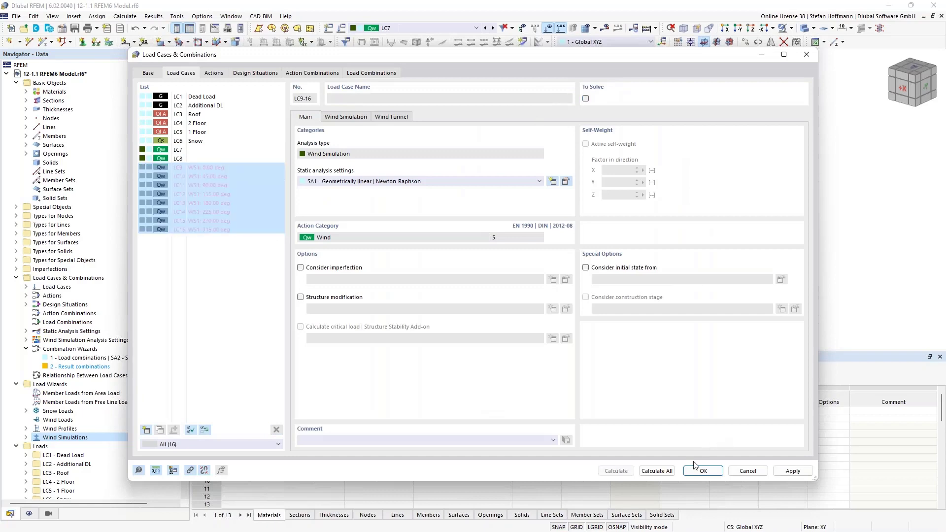
click(702, 470)
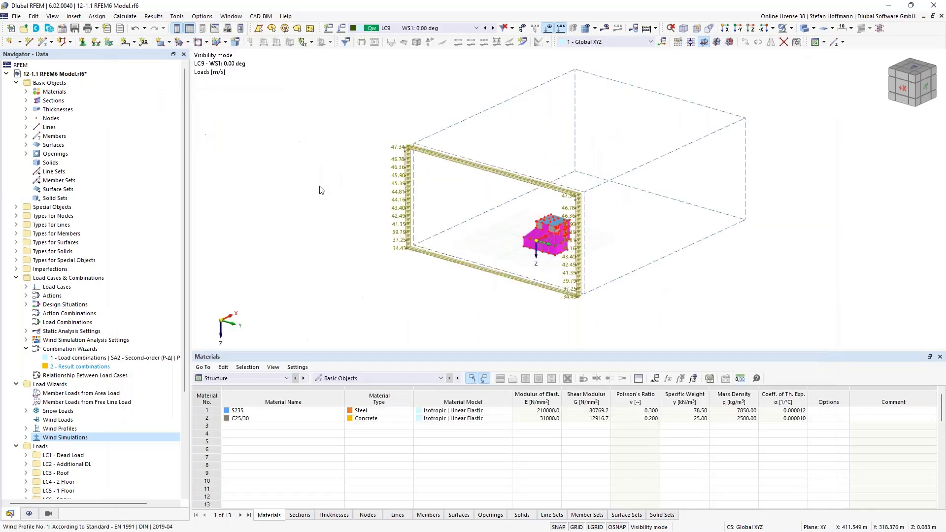
- Create printout report 1 with the preselected report items, open it from the model data for viewing, and minimize it
click(106, 28)
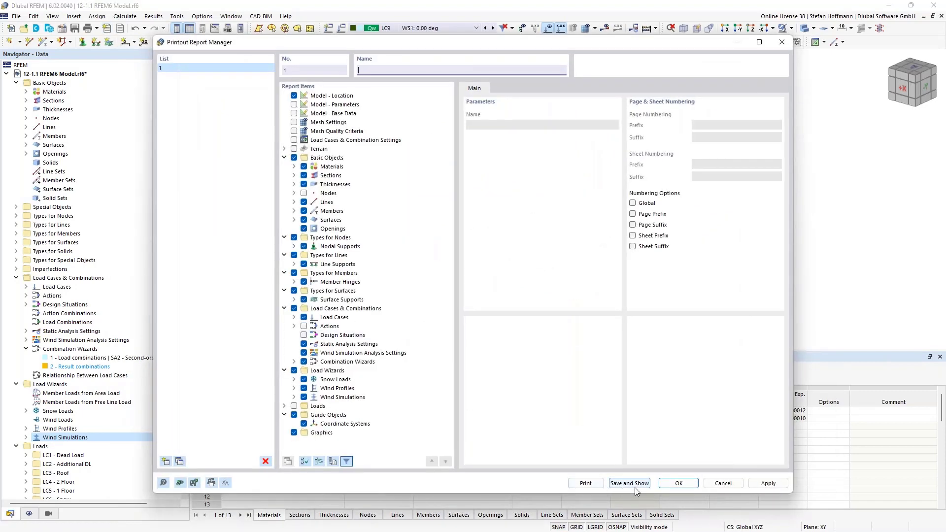
click(678, 483)
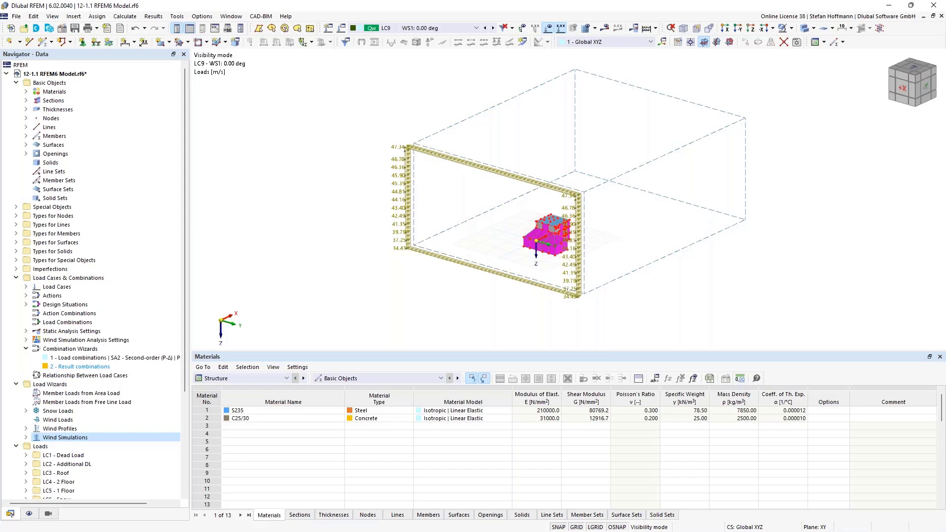
click(16, 278)
scroll(69, 368, down, 1)
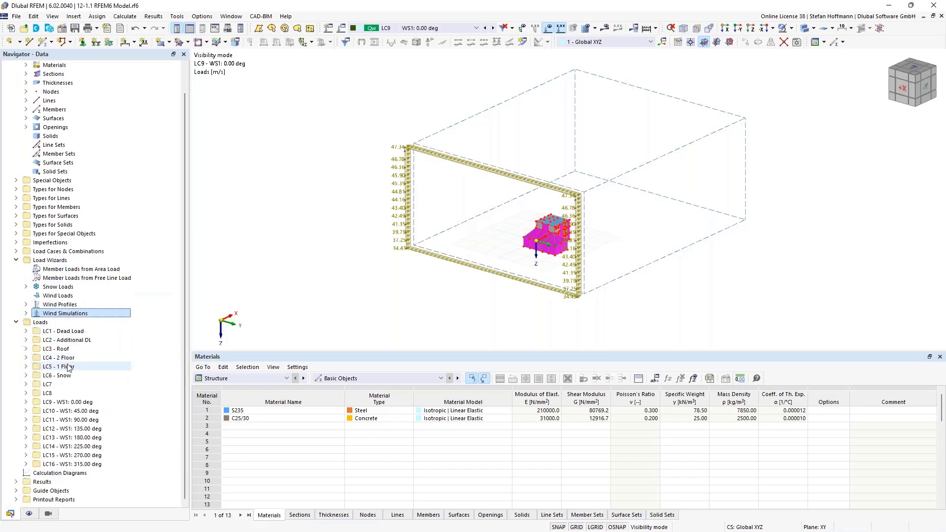
click(17, 500)
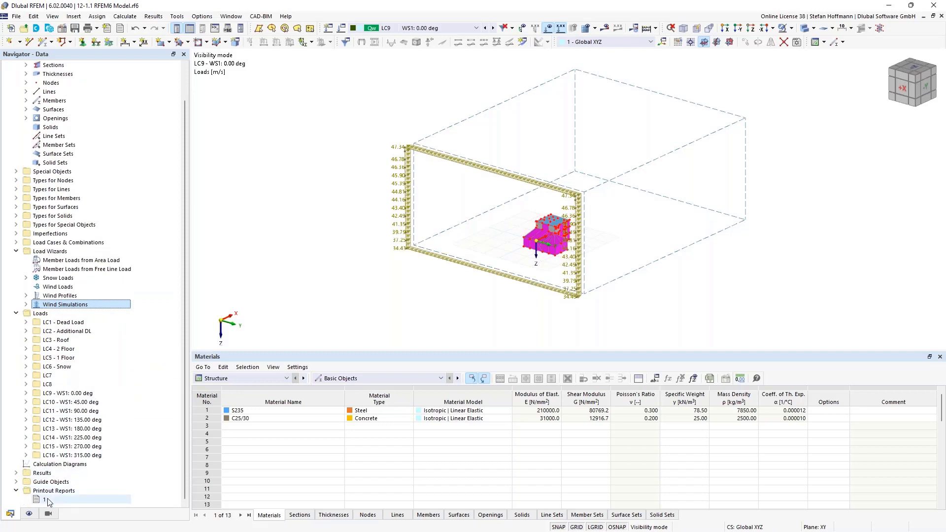
double_click(48, 500)
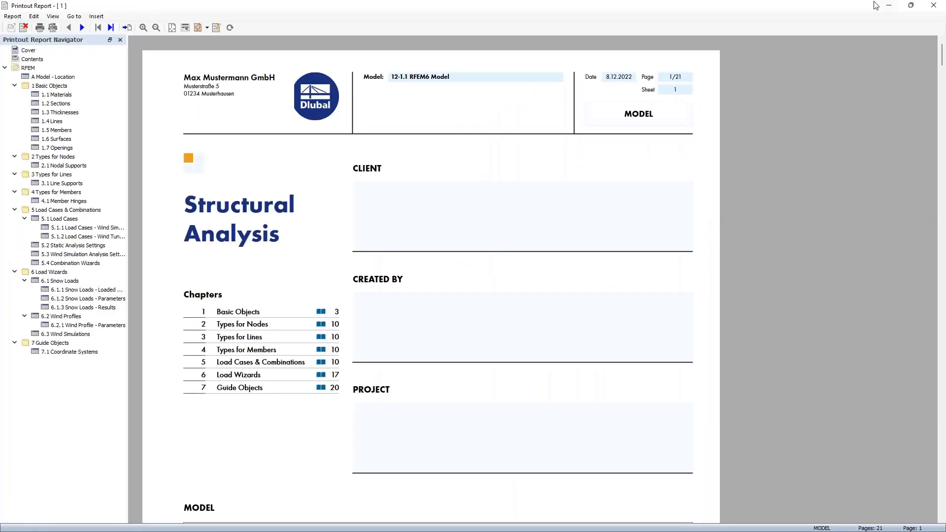
click(888, 6)
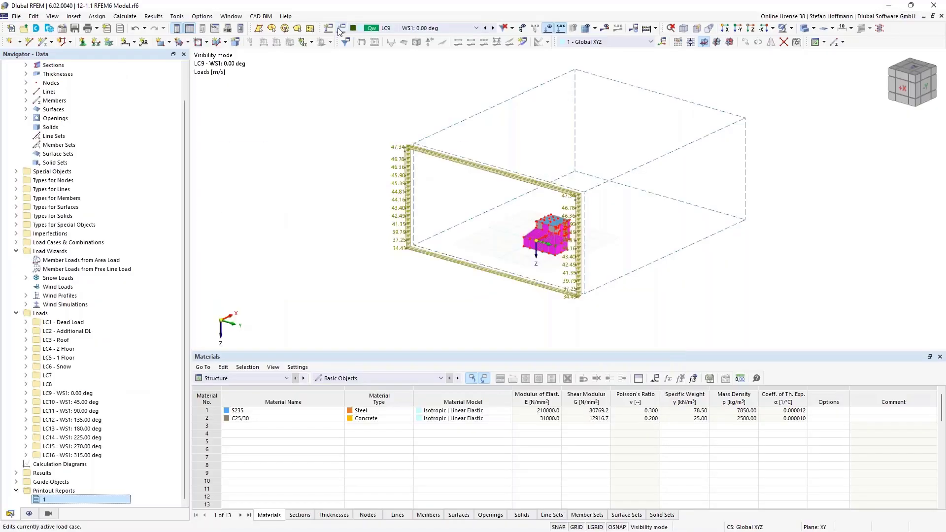
- Send the wind profile graphic of load case LC9 to printout report 1 at full page width, and show the report
click(328, 28)
click(347, 117)
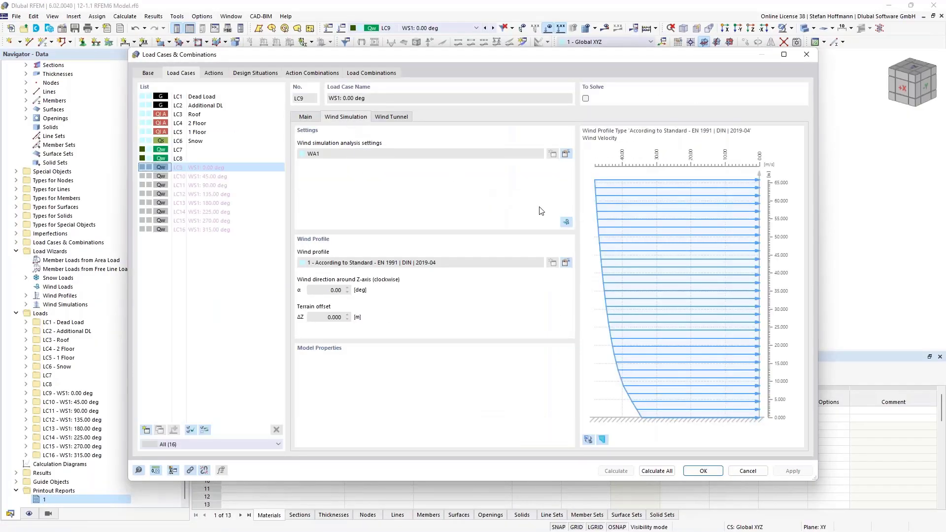
click(566, 264)
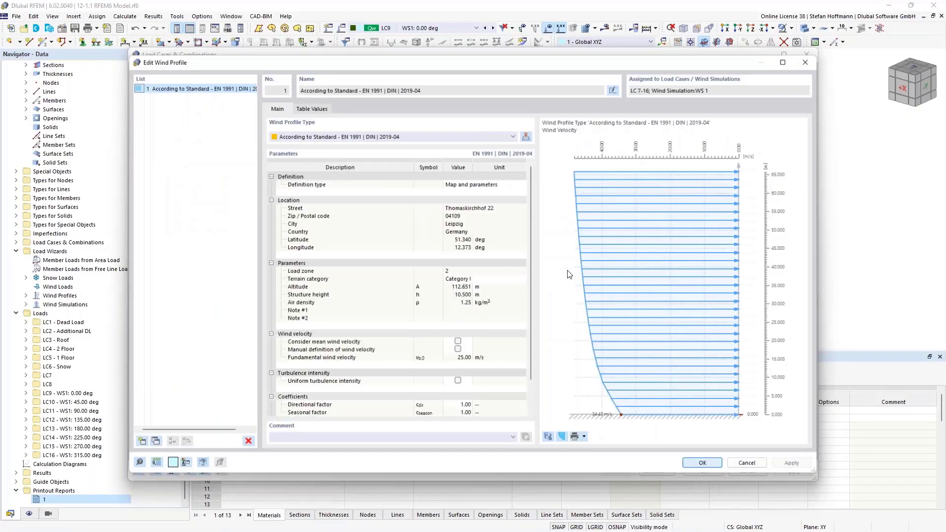
click(584, 438)
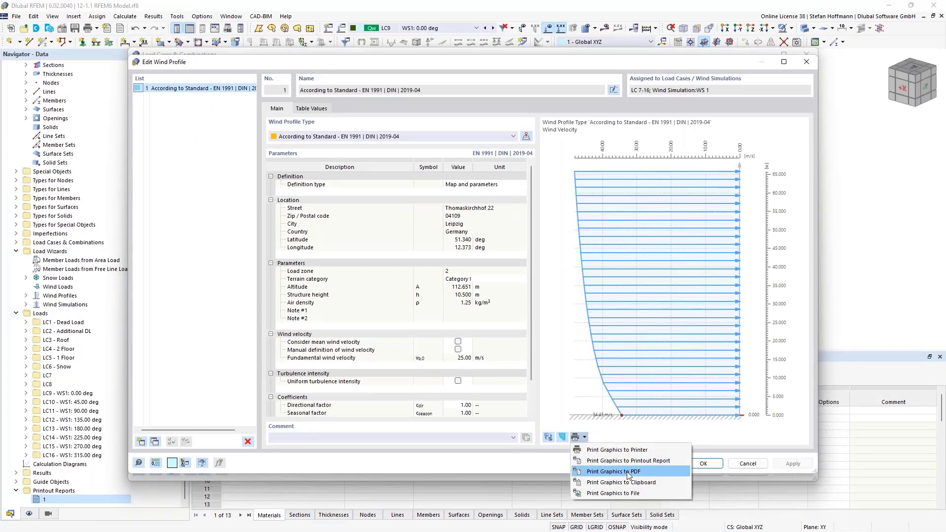
click(648, 460)
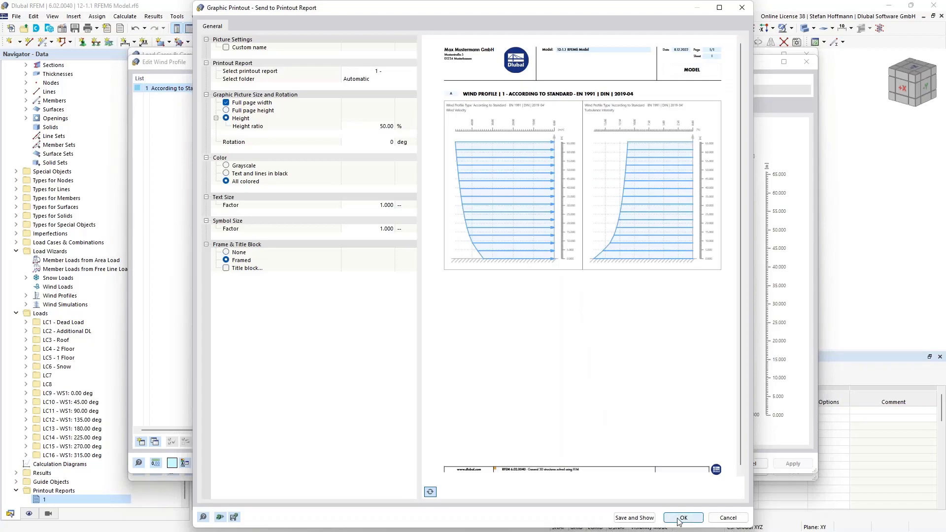
click(654, 518)
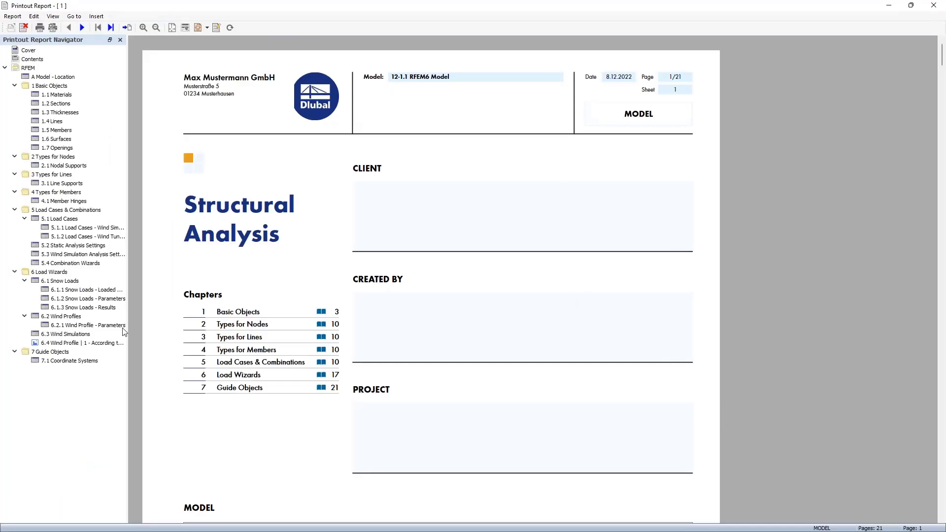
- View the wind profile graphic in the report, and close the wind profile and load case dialogs
click(118, 342)
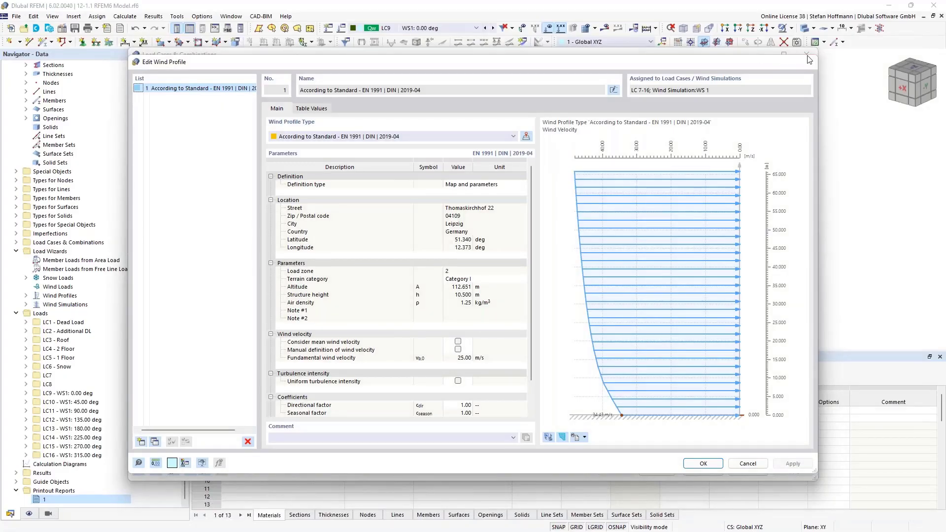
click(808, 59)
click(807, 56)
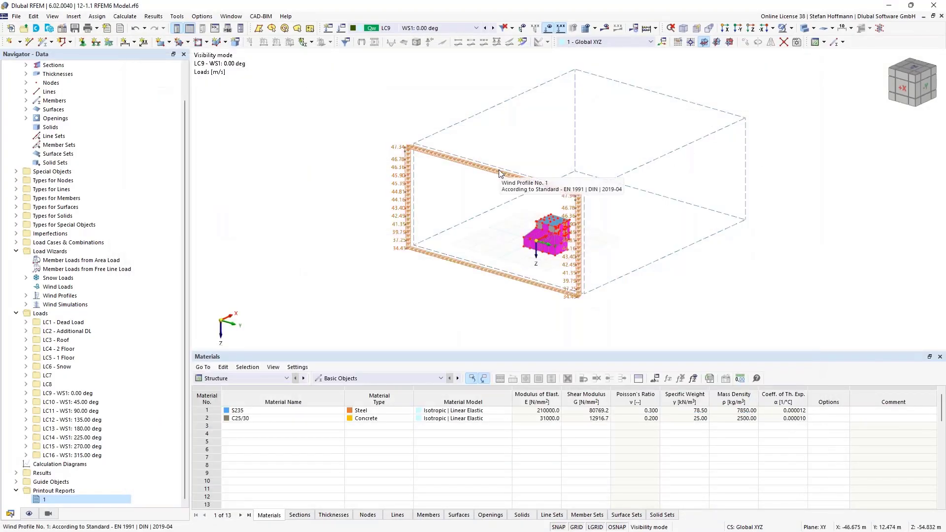
- Open the model 12-1.2 RFEM6 Model_mE.rf6 and hide its loads to see the building's results for LC7
click(24, 28)
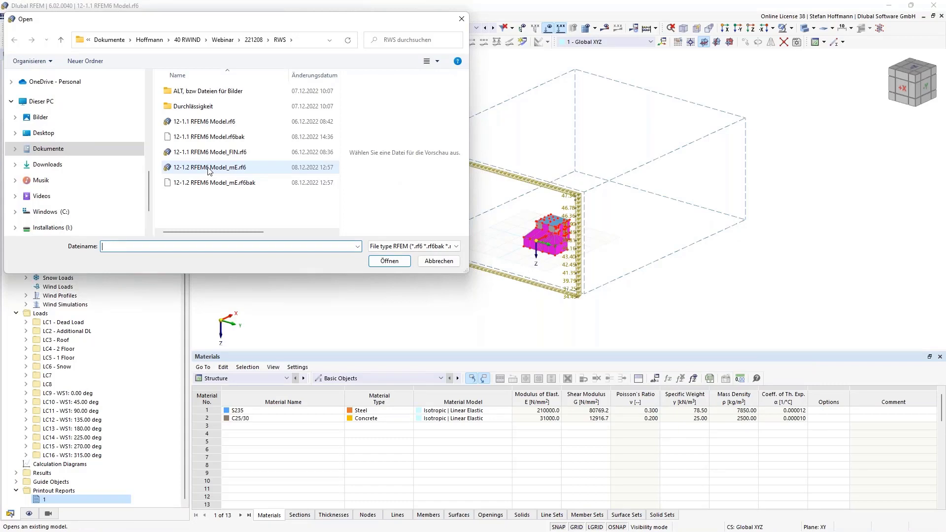
double_click(210, 169)
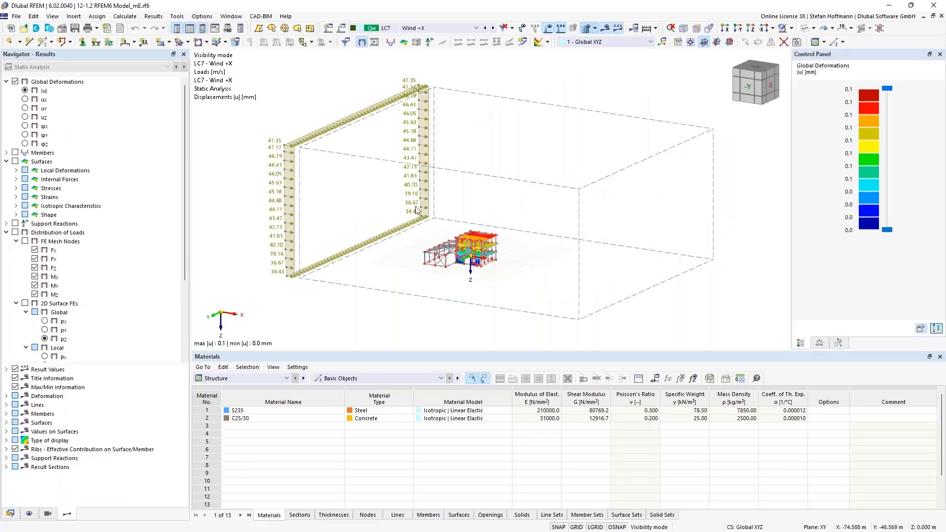
scroll(468, 256, up, 8)
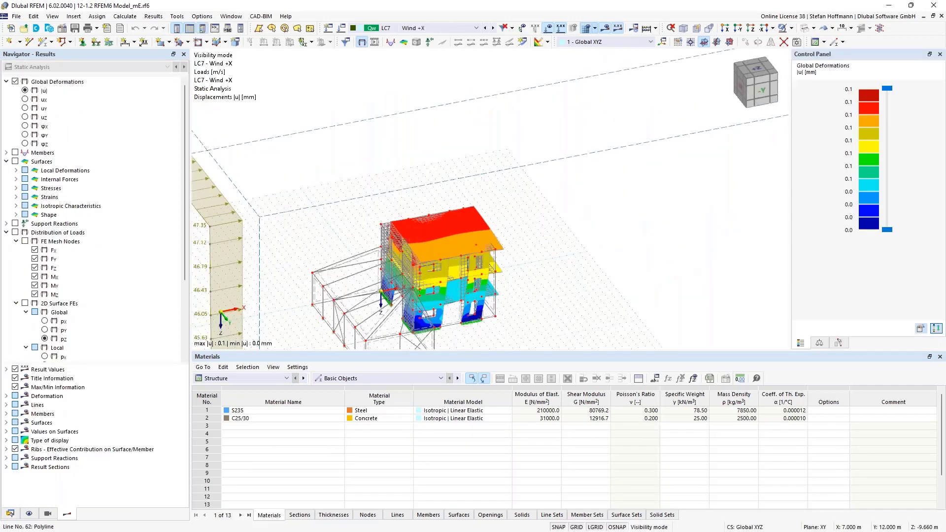
ctrl+middle_drag(479, 166, 475, 130)
click(547, 28)
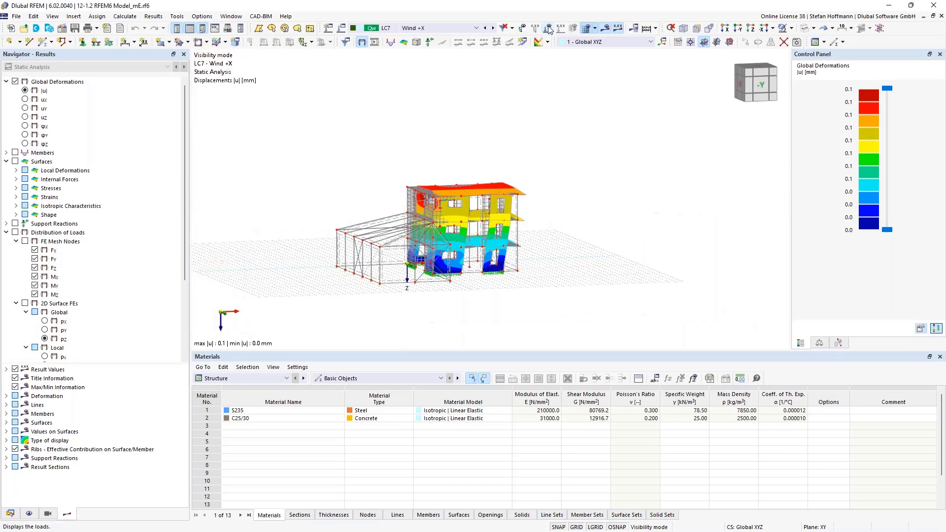
ctrl+middle_drag(435, 215, 423, 194)
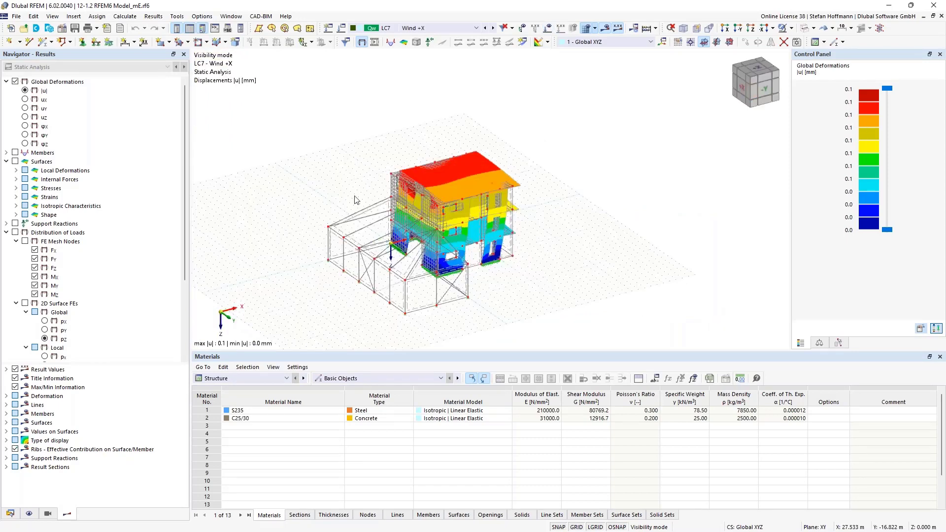
- Display the distribution of loads from RWIND as local pz on the building surfaces and examine it
scroll(74, 286, down, 4)
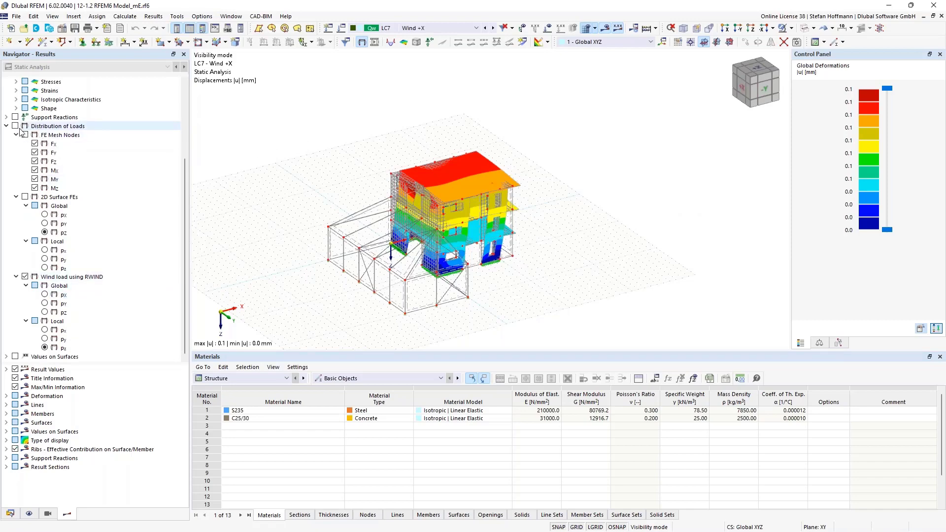
click(46, 127)
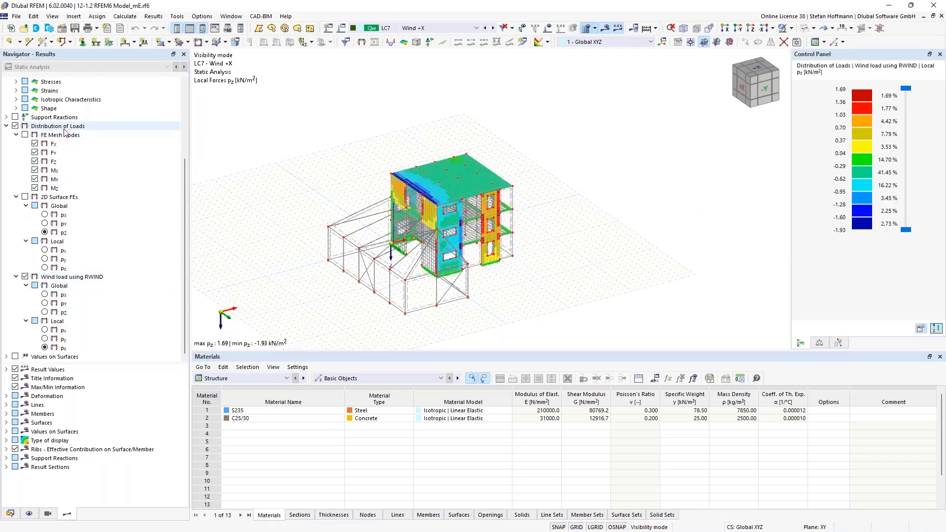
ctrl+middle_drag(446, 170, 505, 197)
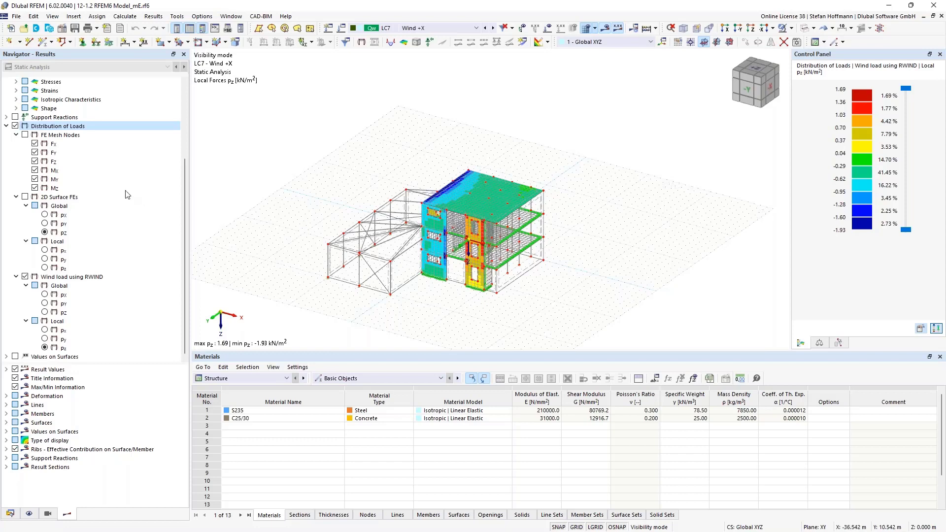
- Cancel the visibility mode so that all model objects are displayed
scroll(127, 185, up, 4)
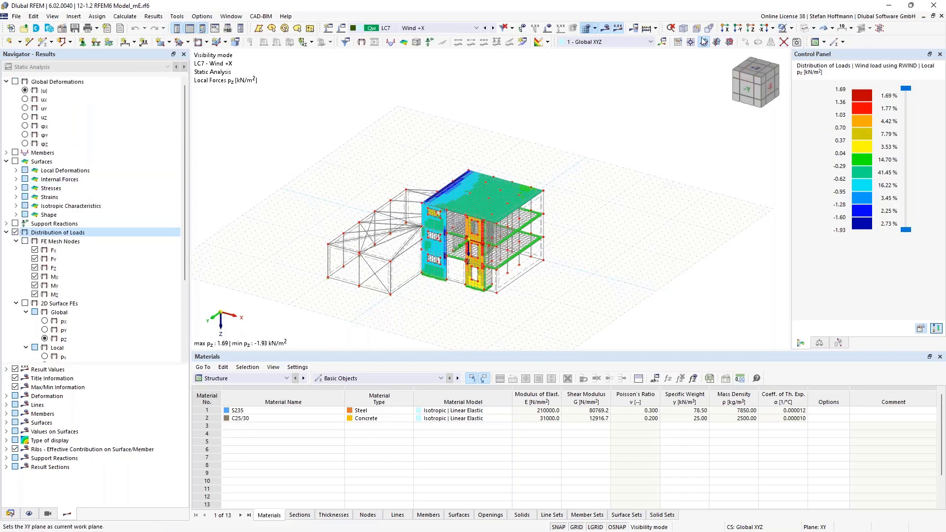
click(791, 29)
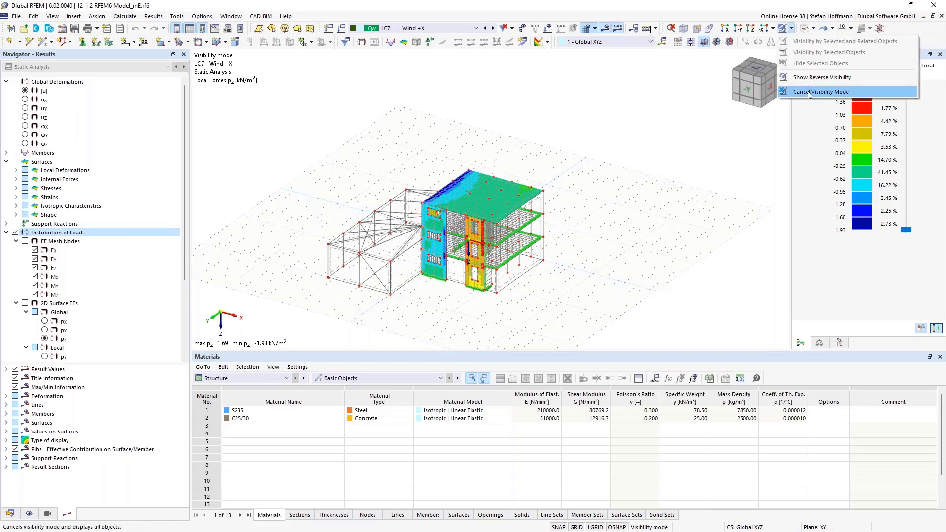
click(820, 91)
- Display the global deformations |u| for LC7 and examine the most deformed member between the building and the annex
click(6, 152)
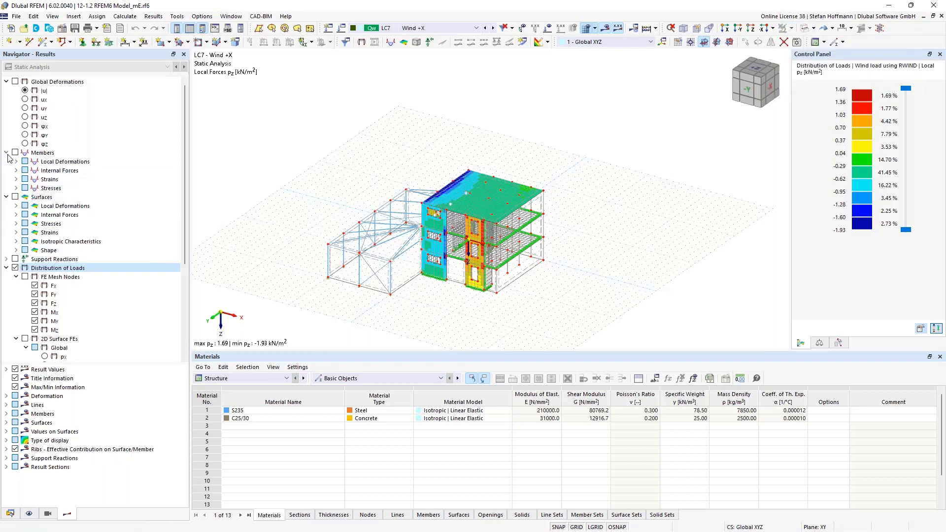
click(25, 90)
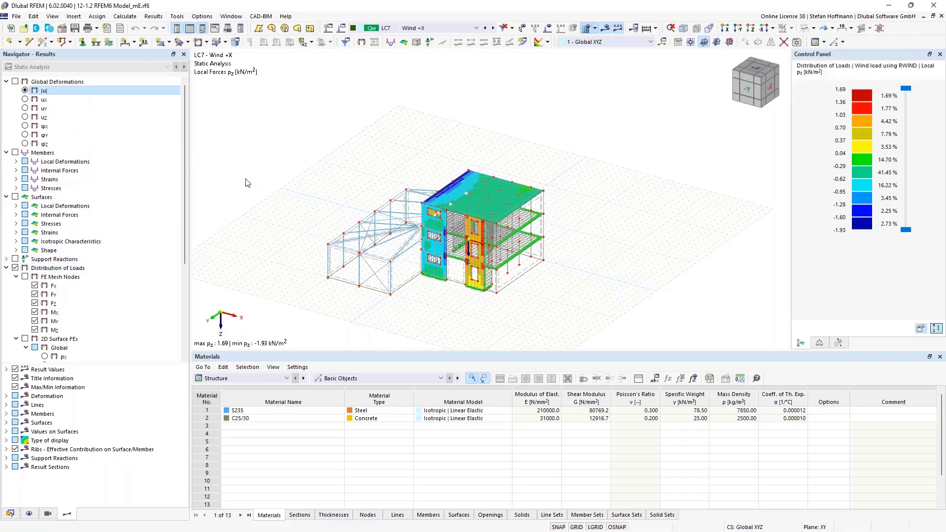
ctrl+middle_drag(270, 211, 455, 217)
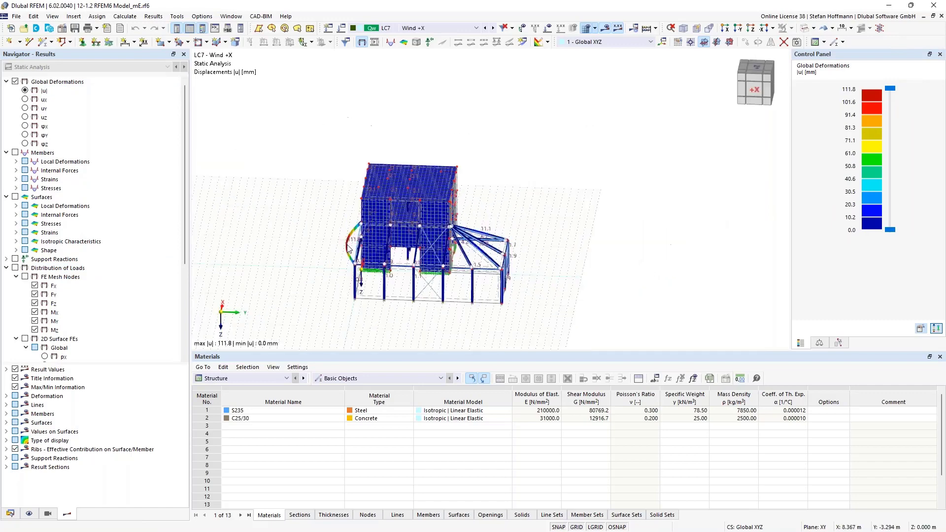
scroll(357, 249, up, 5)
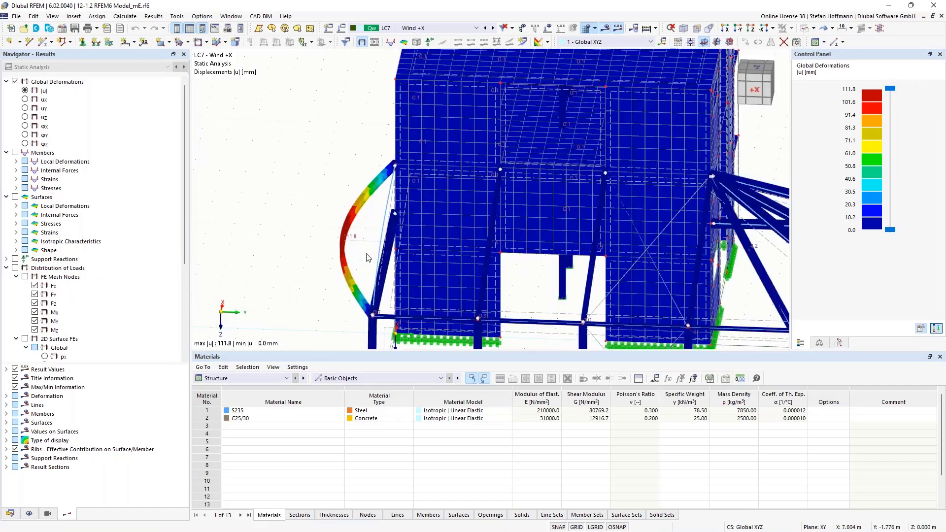
scroll(389, 231, down, 6)
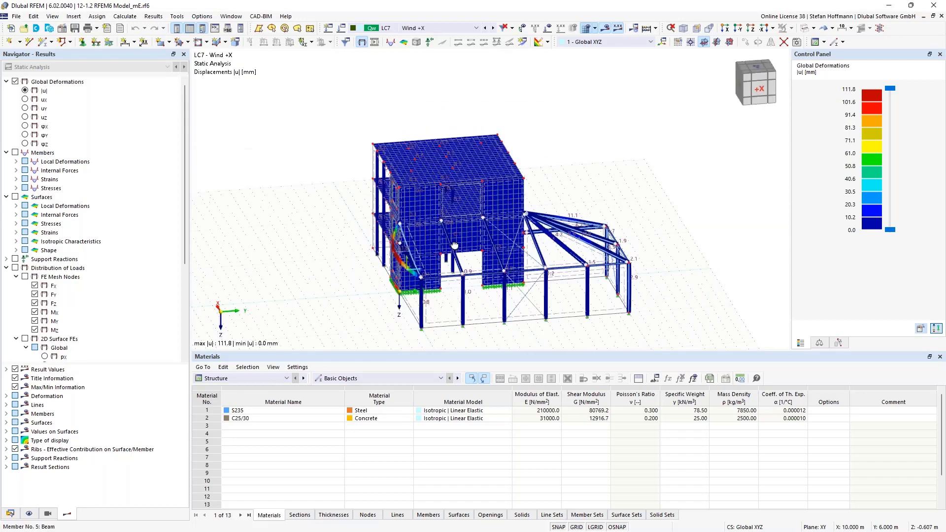
ctrl+middle_drag(454, 245, 493, 276)
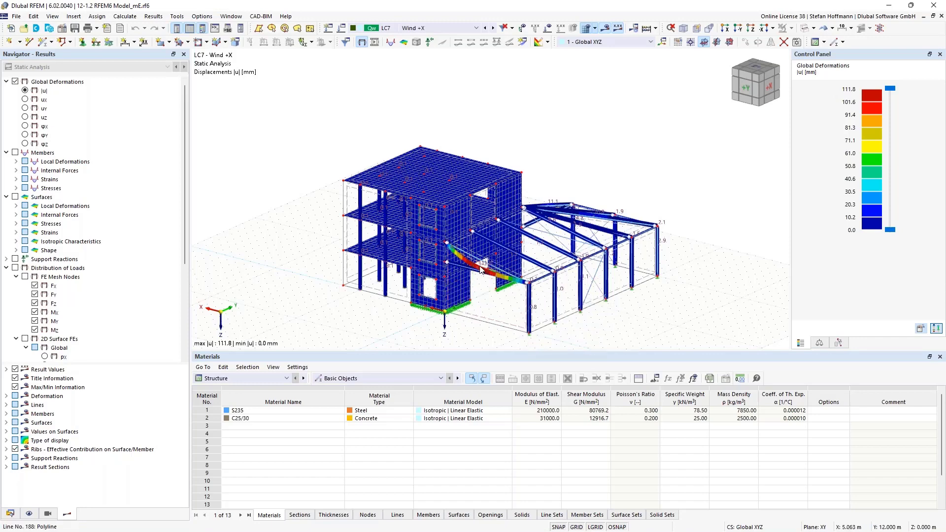
- Display the member internal forces Vz for LC7 and examine them on the annex frame columns
click(16, 214)
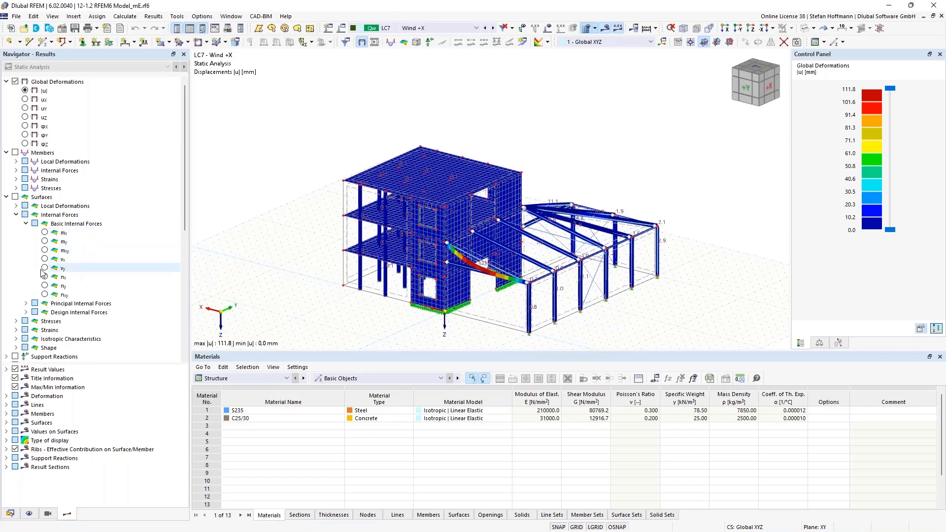
click(16, 171)
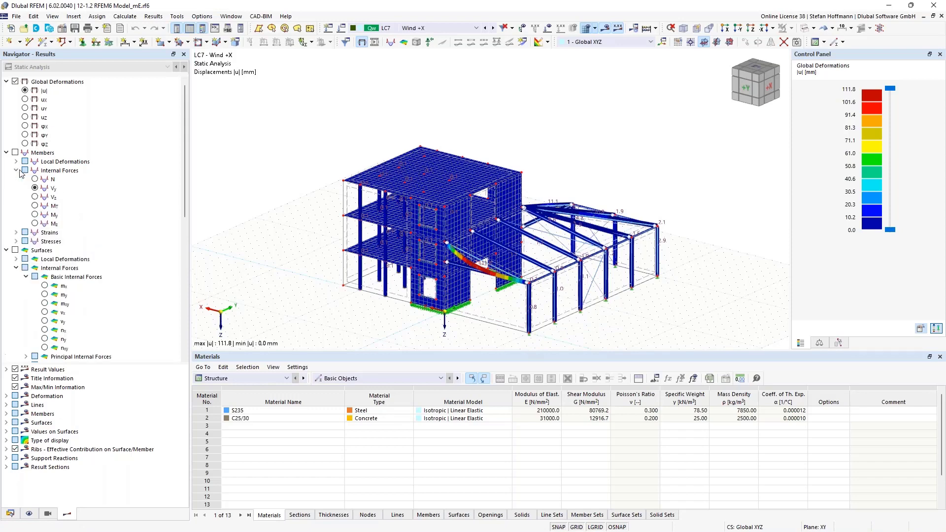
click(35, 196)
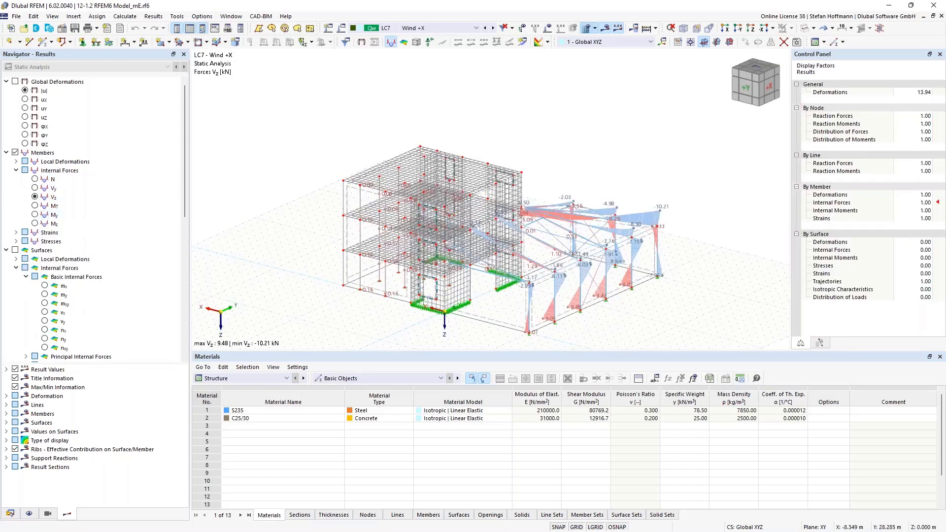
ctrl+middle_drag(696, 249, 390, 229)
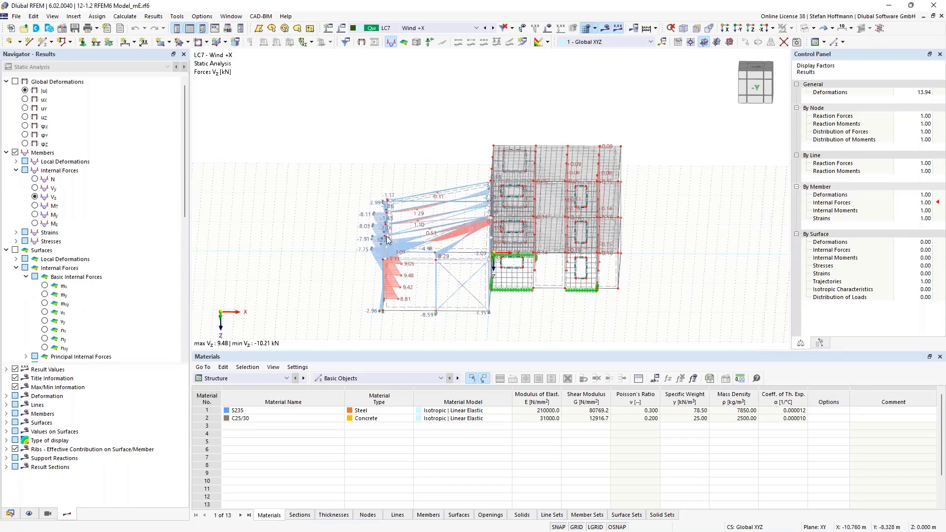
ctrl+middle_drag(380, 269, 413, 293)
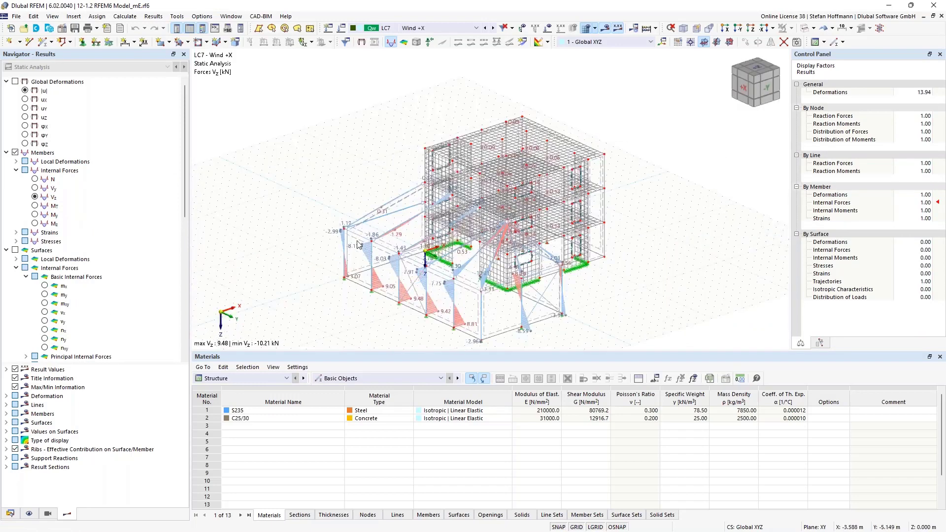
scroll(405, 294, up, 3)
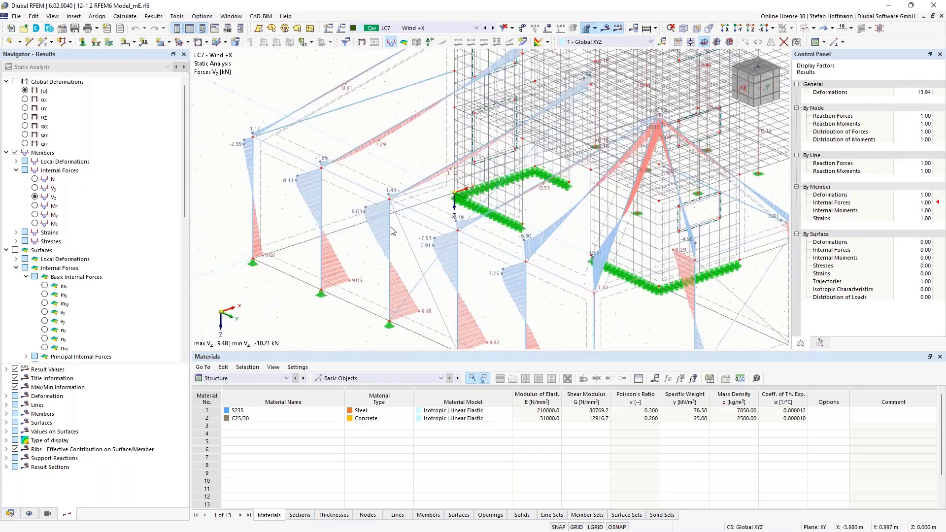
scroll(393, 231, down, 3)
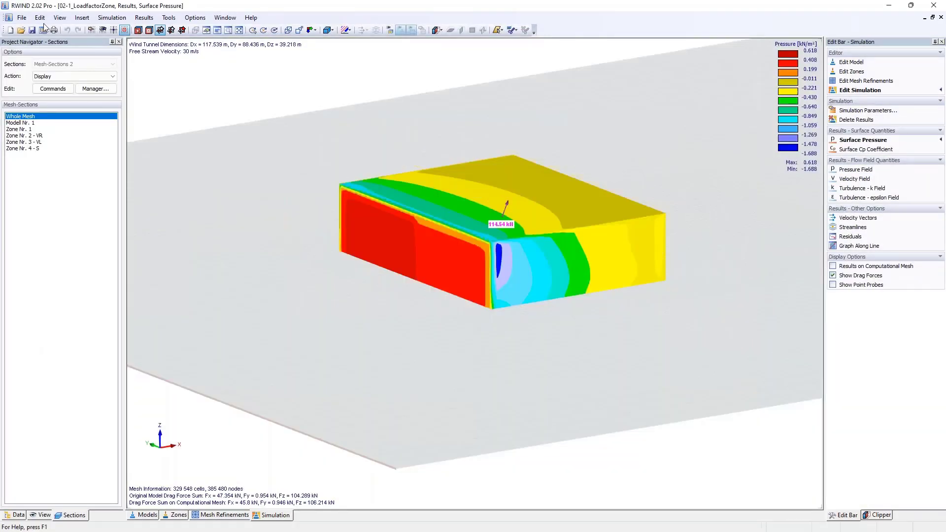
- Look over the print commands for the surface pressure results in RWIND, and return to RFEM
click(22, 17)
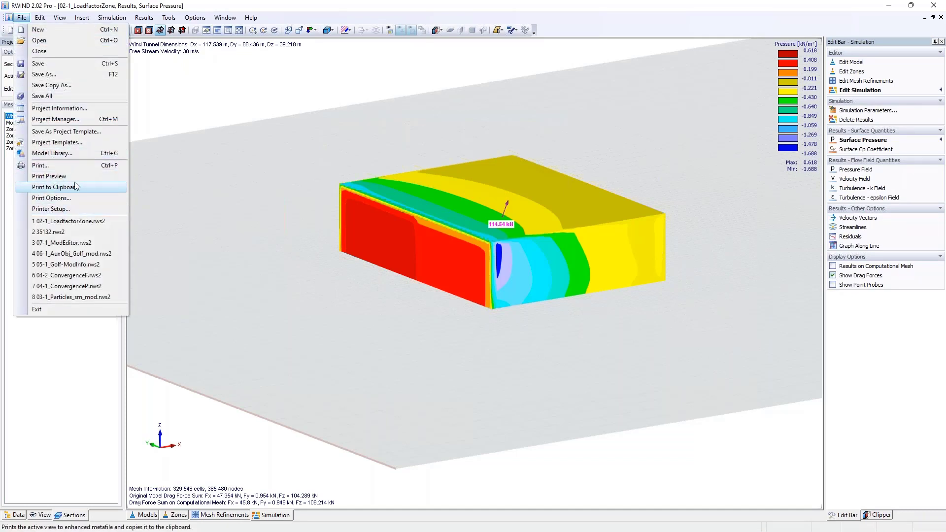
click(264, 119)
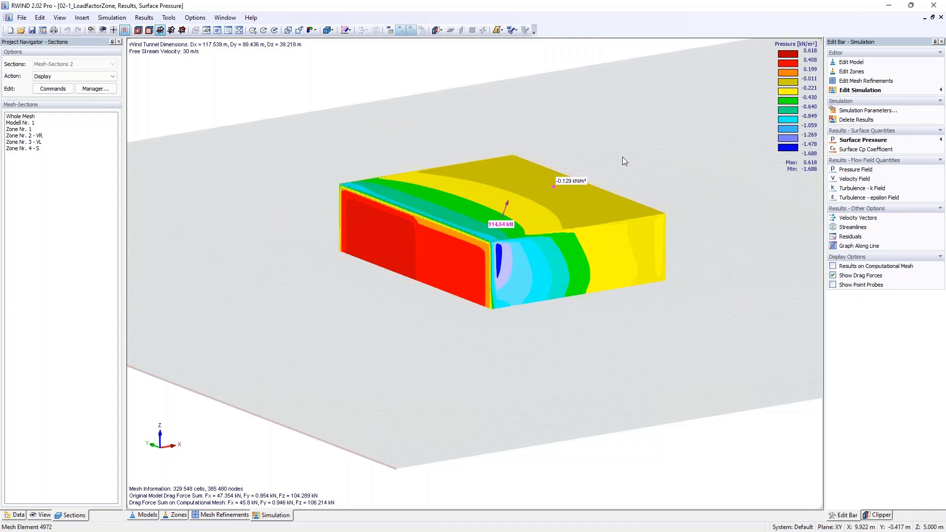
click(887, 4)
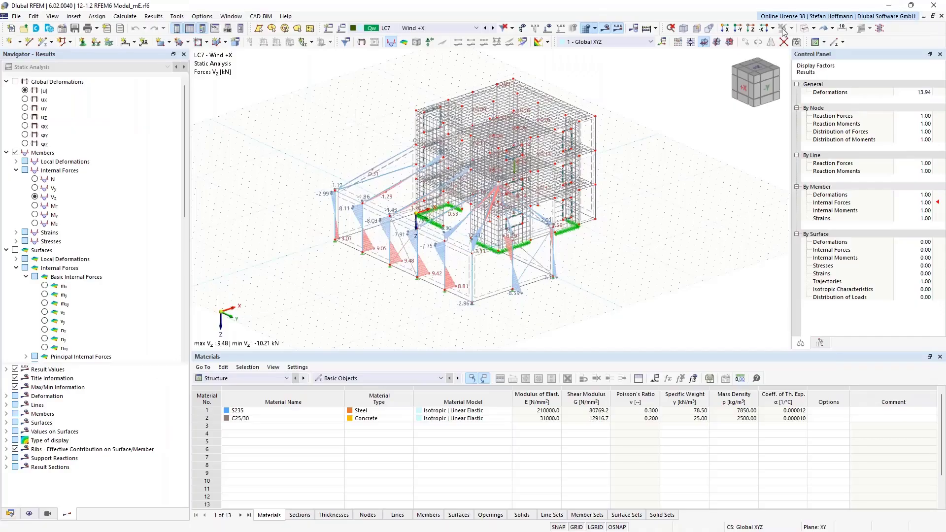